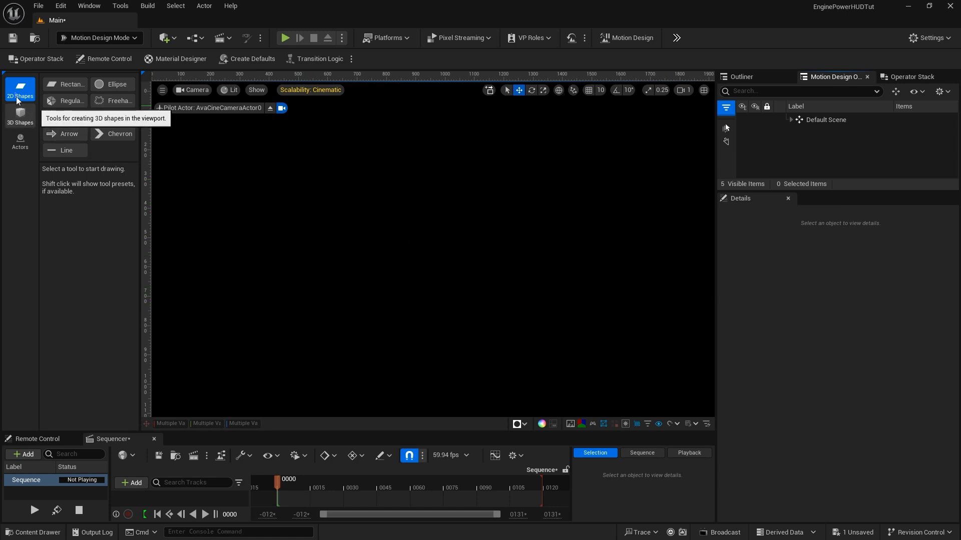
# - Add a default 2D rectangle to the scene and change its shape size type to Pixel
pyautogui.doubleClick(68, 84)
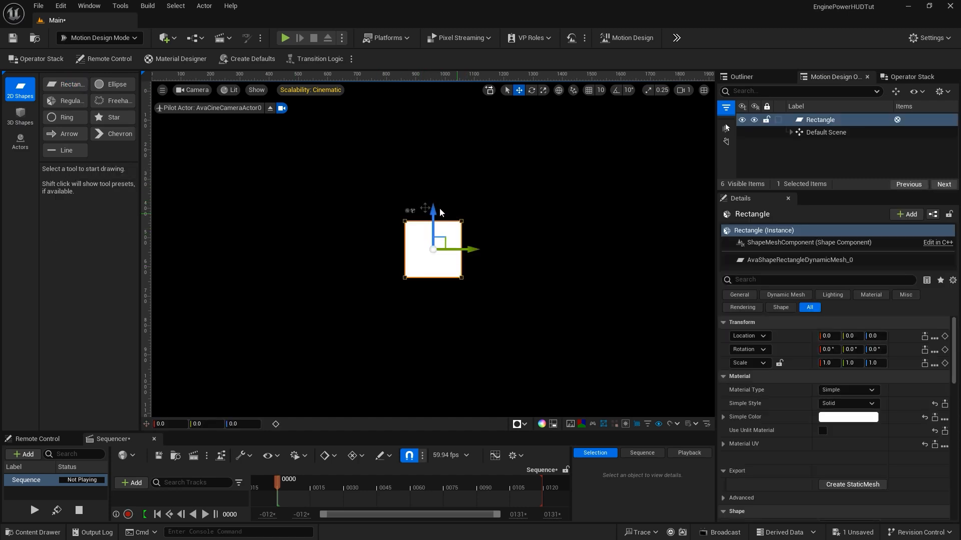
pyautogui.click(812, 124)
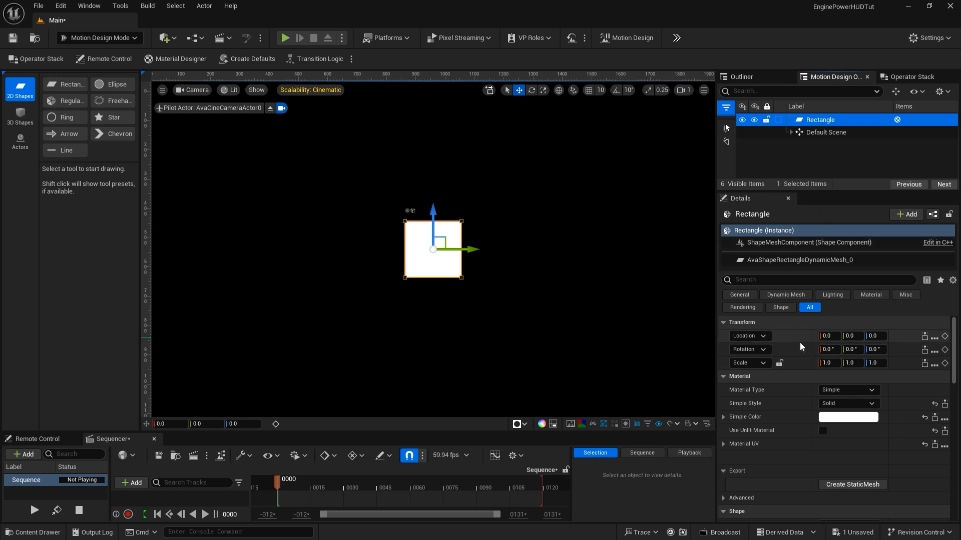
pyautogui.scroll(-5, 799, 342)
pyautogui.scroll(-3, 800, 363)
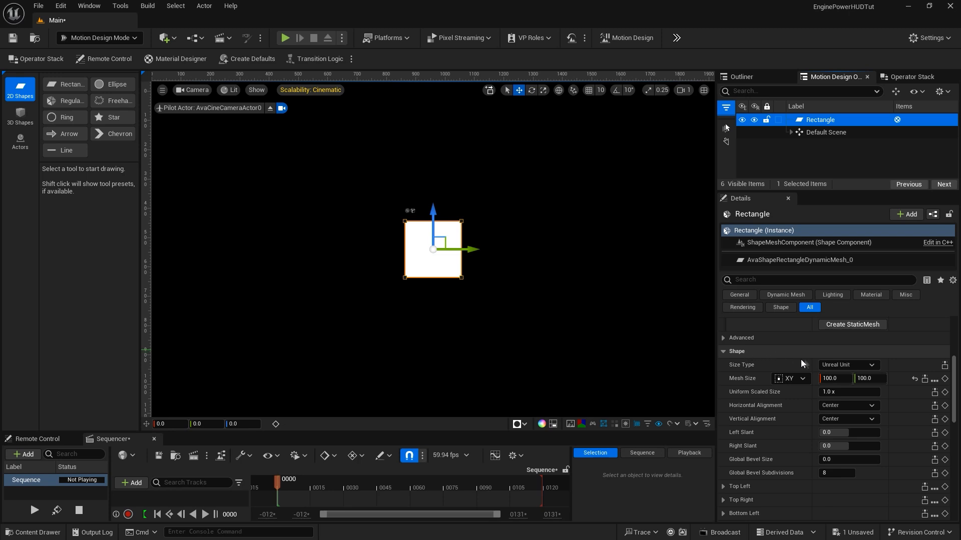
pyautogui.click(849, 364)
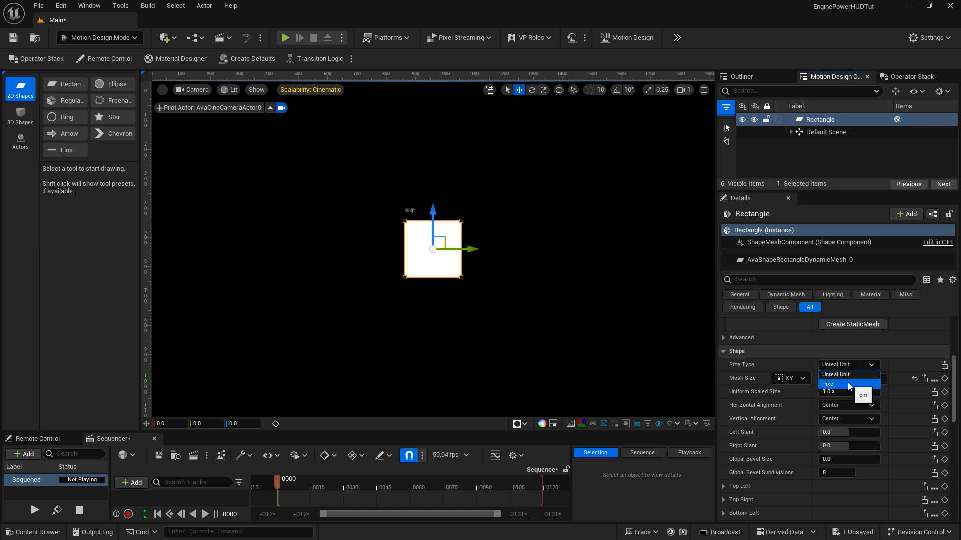
pyautogui.click(849, 384)
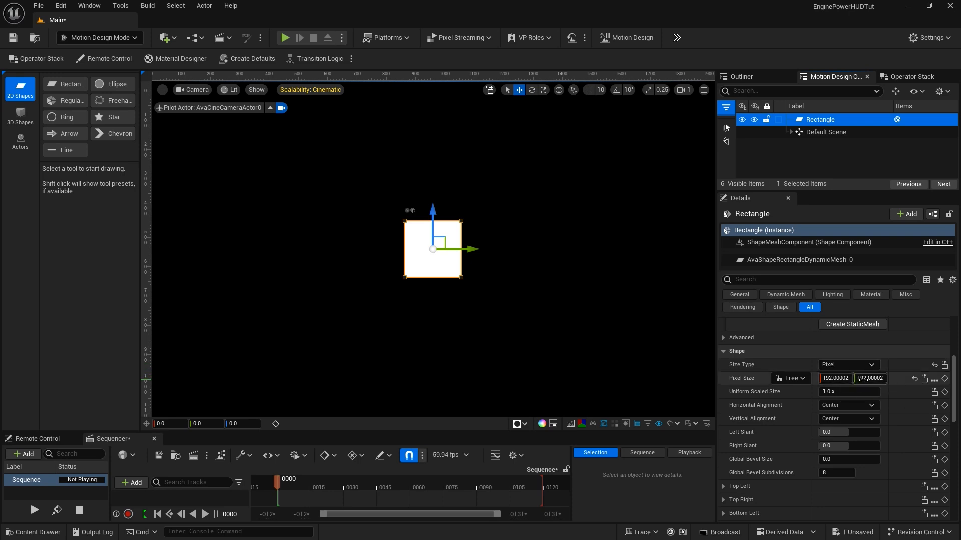
# - Set the rectangle's pixel size to 1920 by 1080, keeping the two dimensions free of each other
pyautogui.click(795, 378)
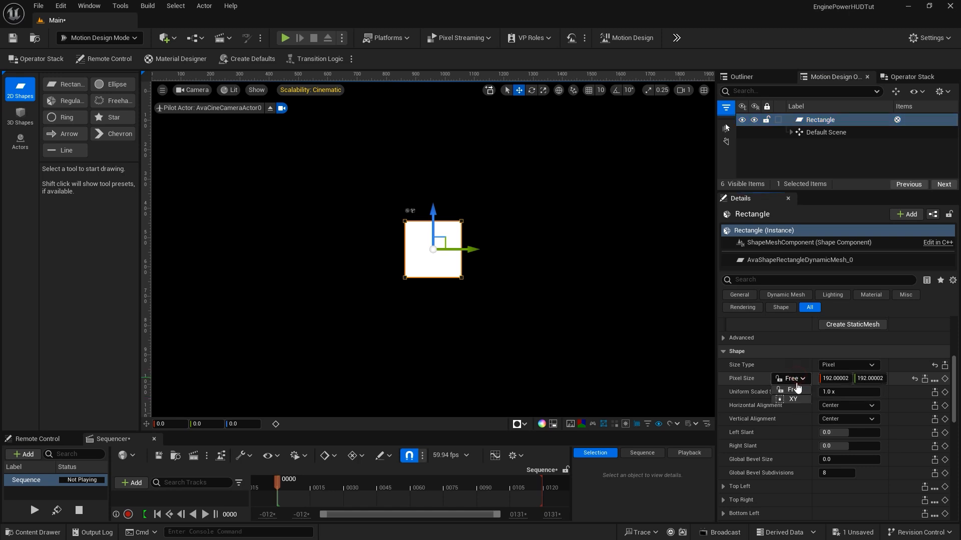
pyautogui.click(794, 390)
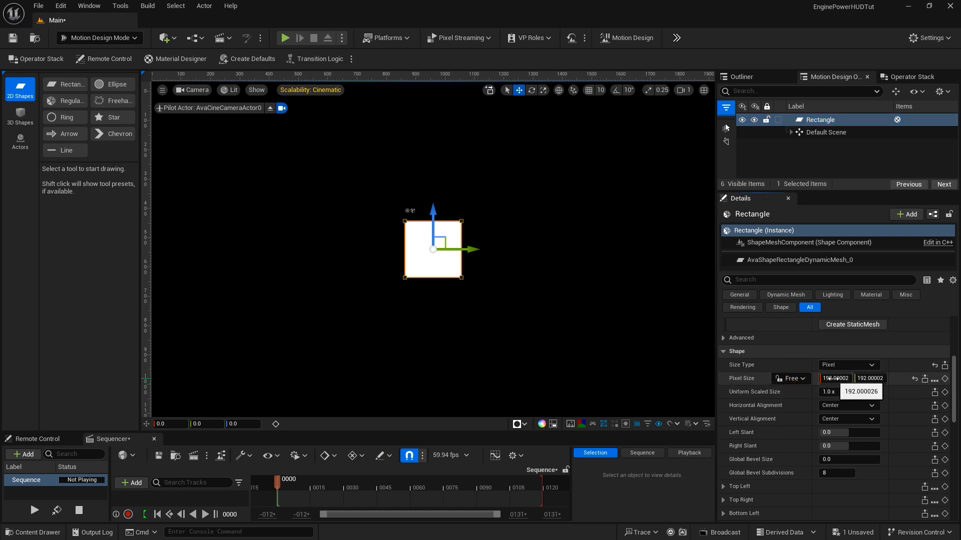
pyautogui.click(832, 379)
pyautogui.write('1920')
pyautogui.press('Tab')
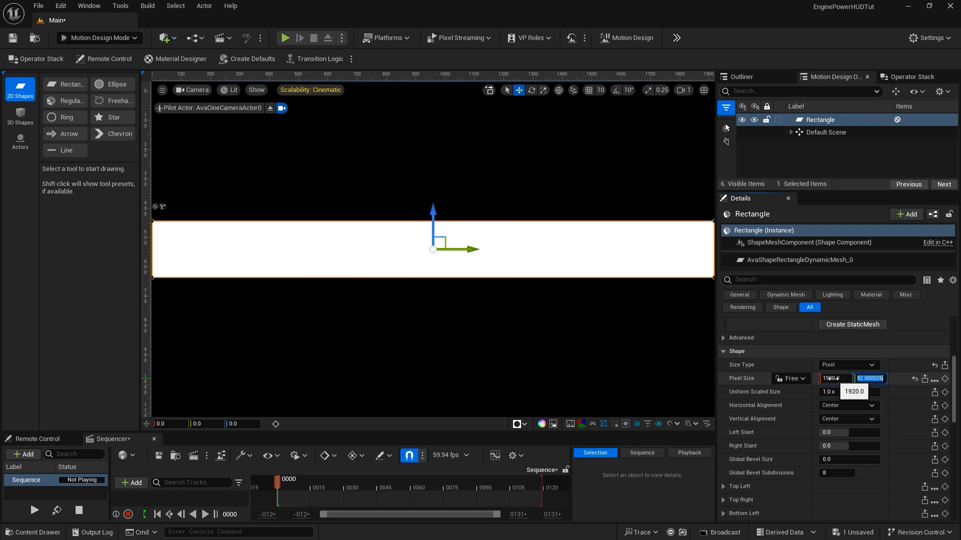
pyautogui.write('1080')
pyautogui.press('Return')
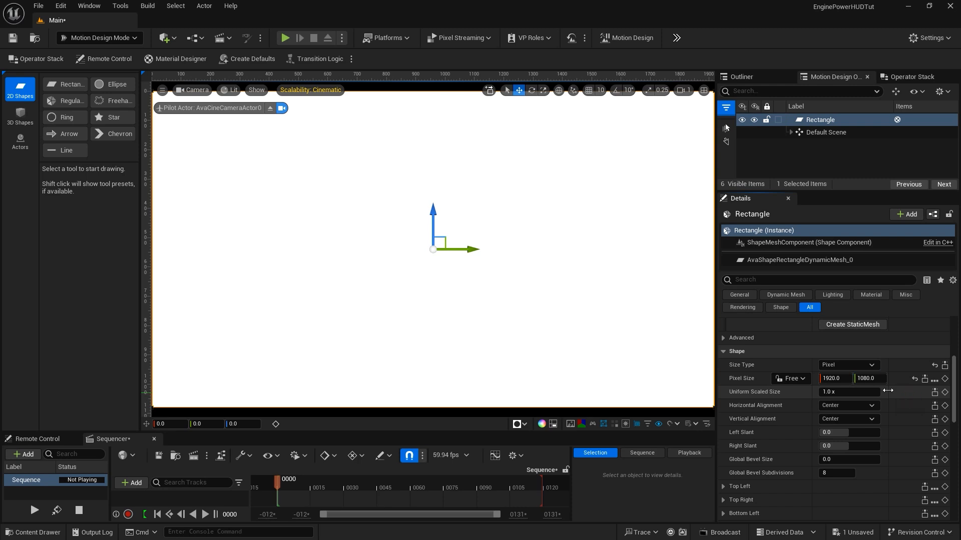
# - Change the rectangle's material type from Simple to Material Designer
pyautogui.scroll(4, 887, 389)
pyautogui.scroll(3, 885, 389)
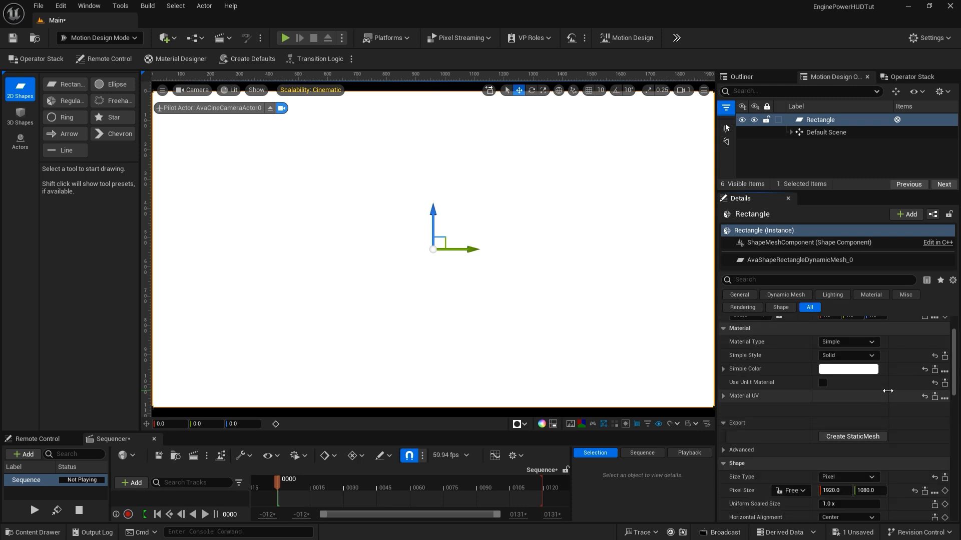
pyautogui.click(740, 359)
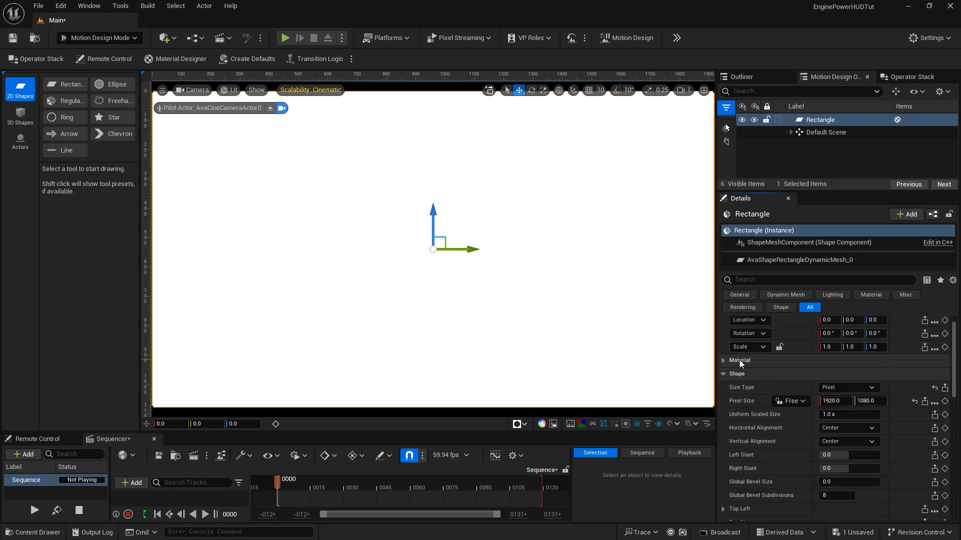
pyautogui.click(728, 361)
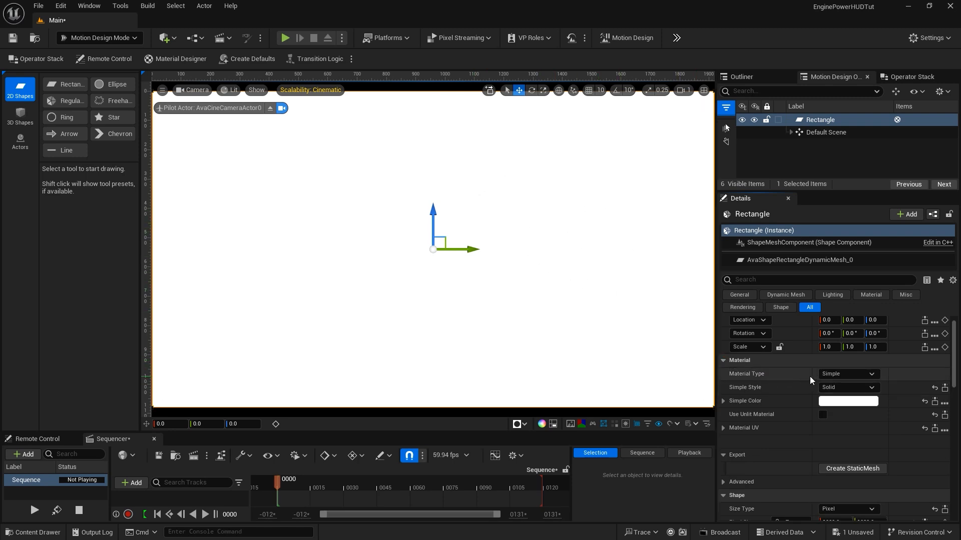
pyautogui.click(850, 375)
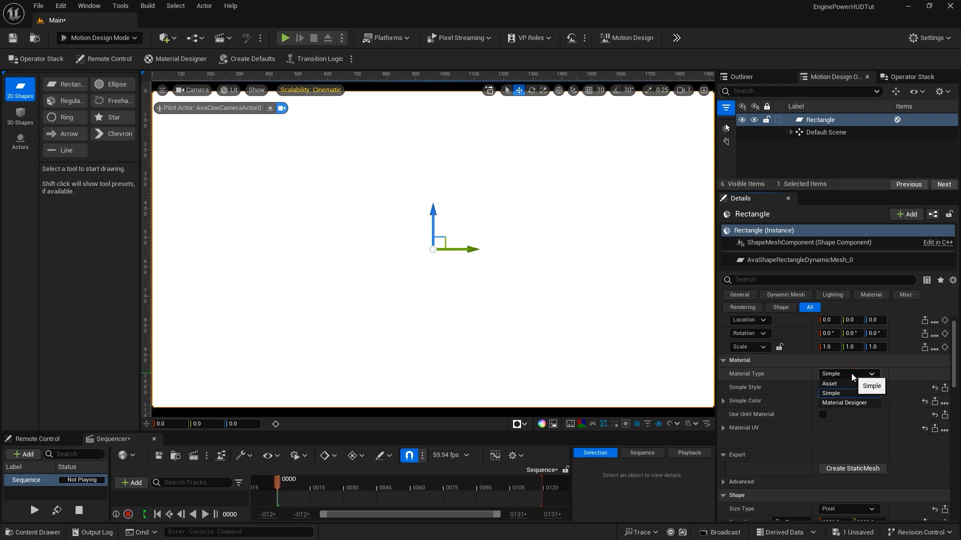
pyautogui.click(843, 403)
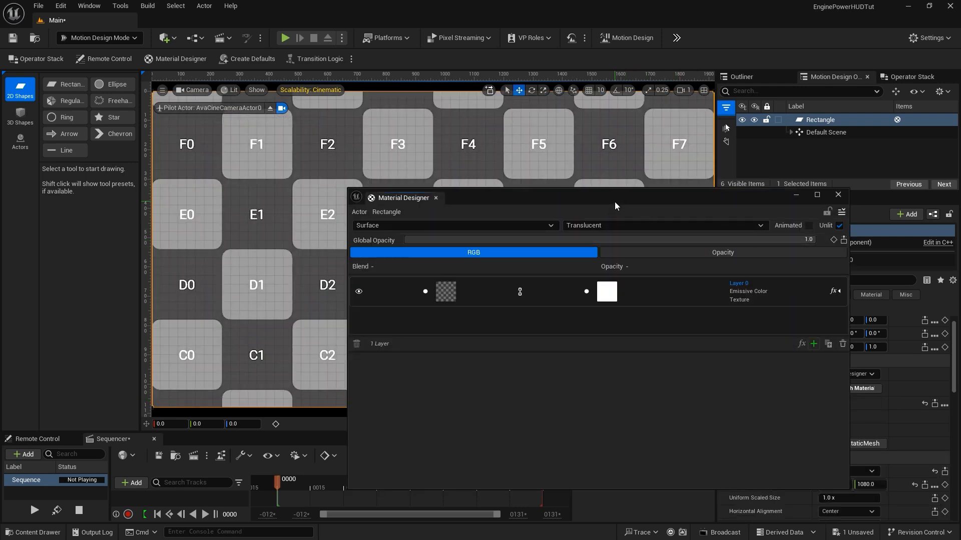
# - Change the base stage of the rectangle's Layer 0 from a texture to Solid Color
pyautogui.moveTo(615, 206); pyautogui.dragTo(556, 180)
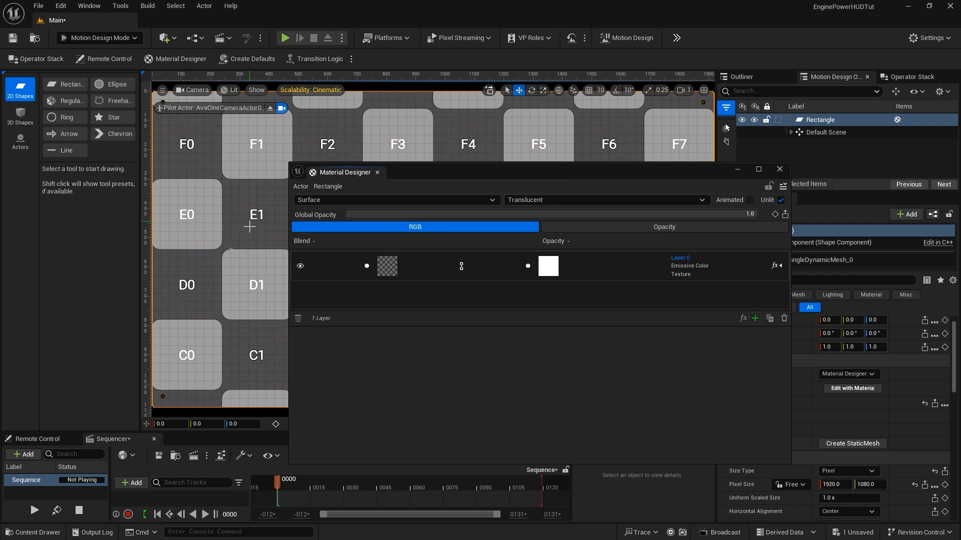
pyautogui.click(384, 268)
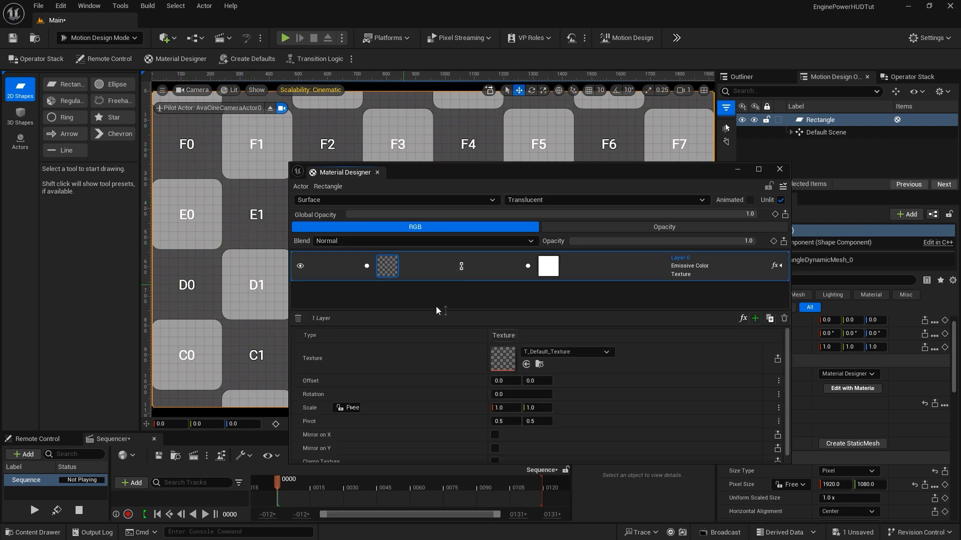
pyautogui.click(510, 336)
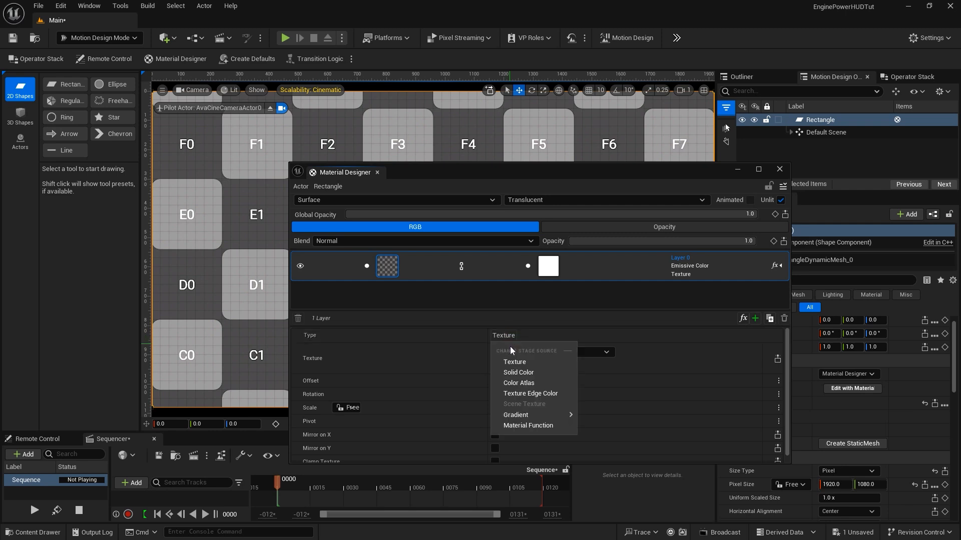
pyautogui.click(516, 372)
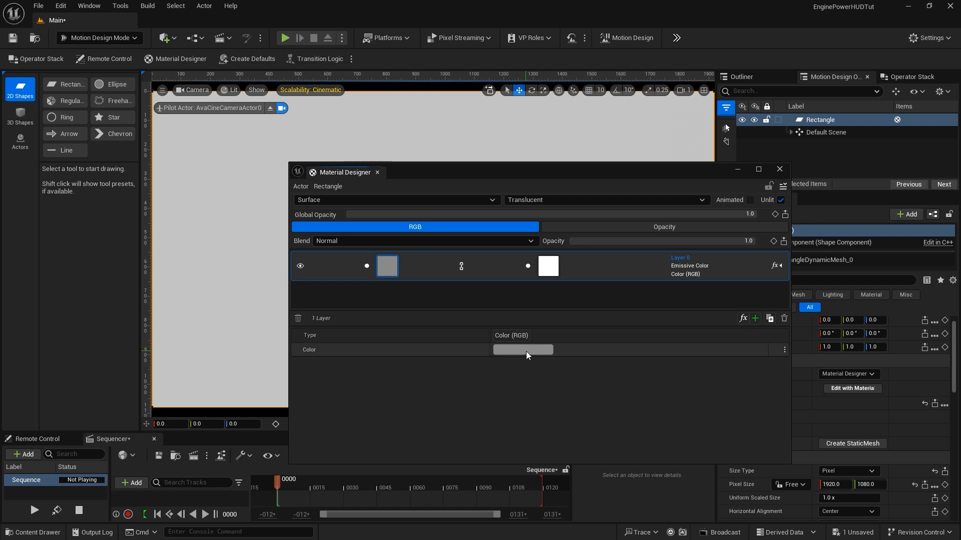
# - Set the solid color of Layer 0 to dark blue with the linear hex value 000614FF
pyautogui.click(524, 350)
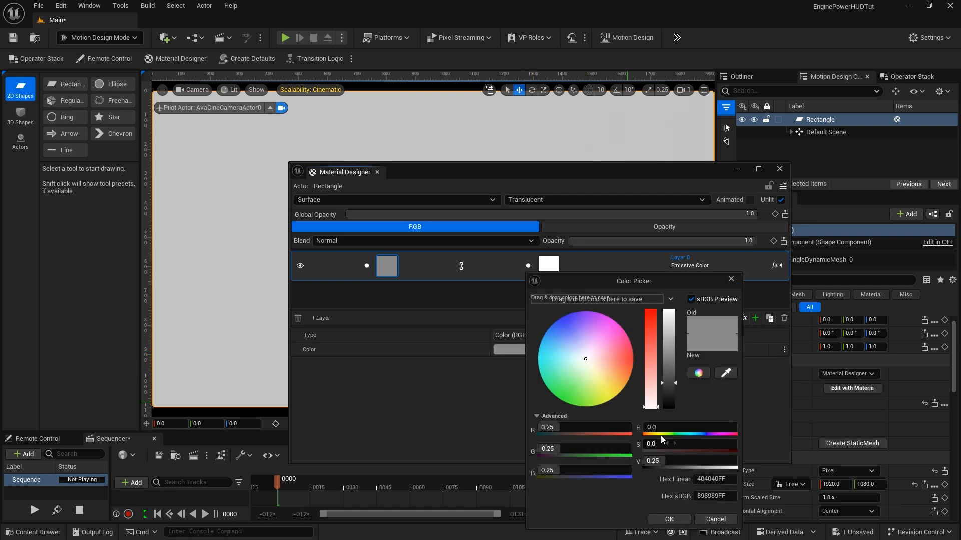
pyautogui.click(725, 479)
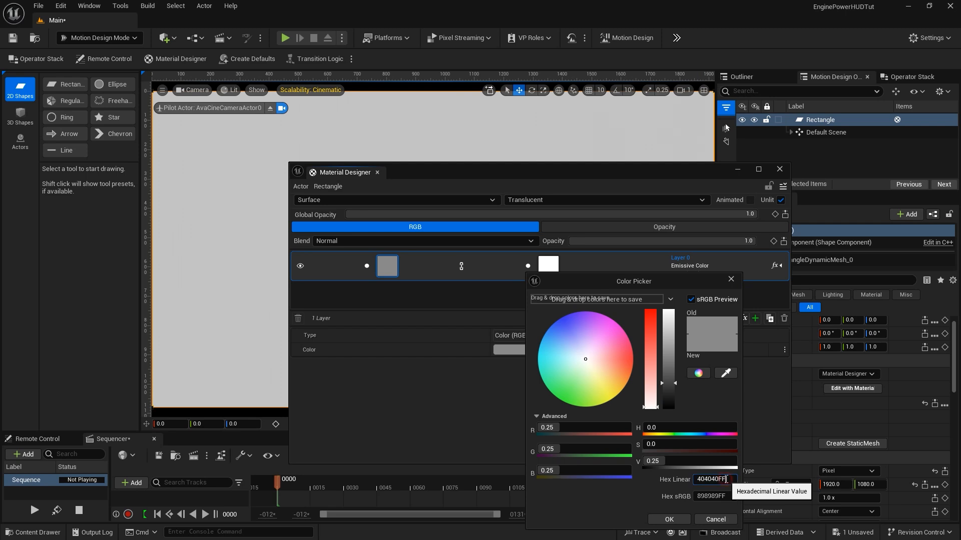
pyautogui.moveTo(725, 479); pyautogui.dragTo(669, 481)
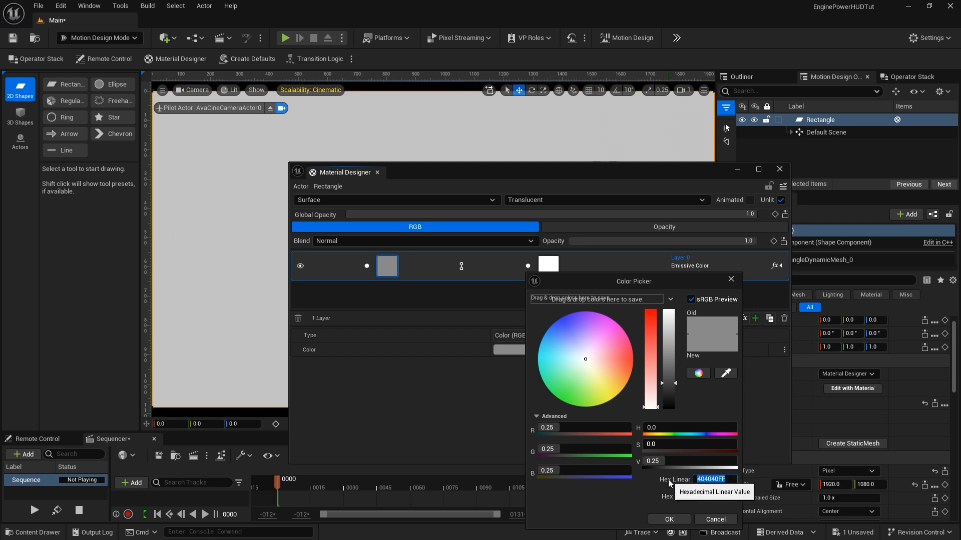
pyautogui.write('000614FF')
pyautogui.press('Return')
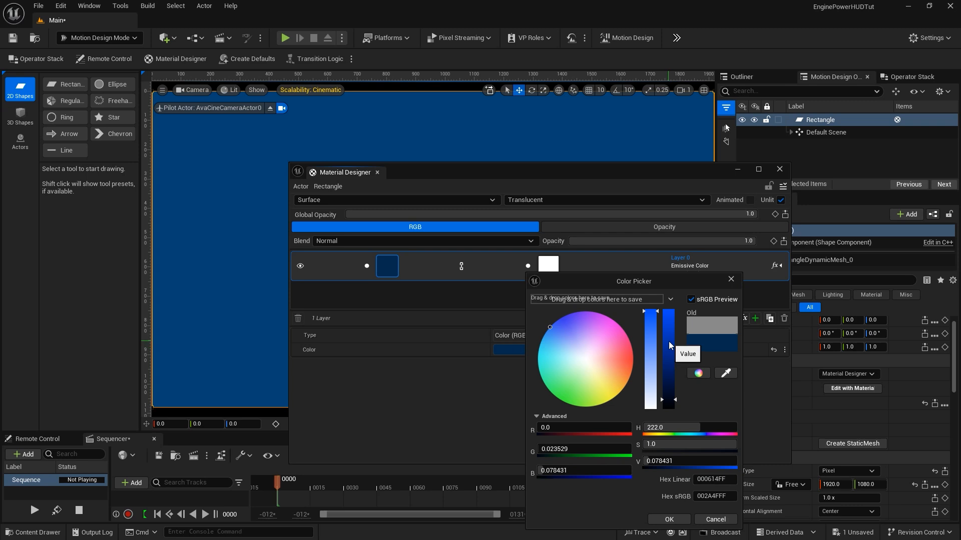
pyautogui.click(669, 519)
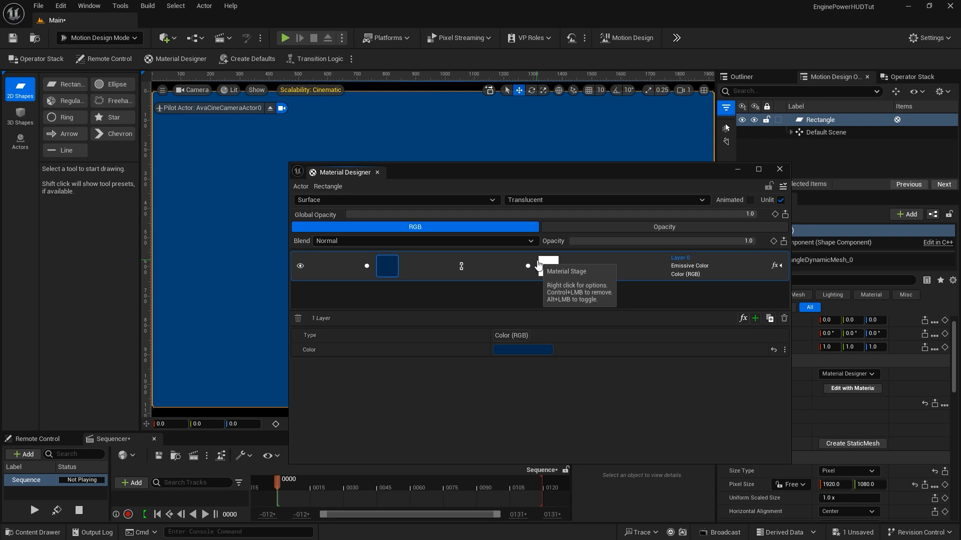
# - Change the mask stage of Layer 0 from a texture to a Radial Gradient
pyautogui.click(538, 269)
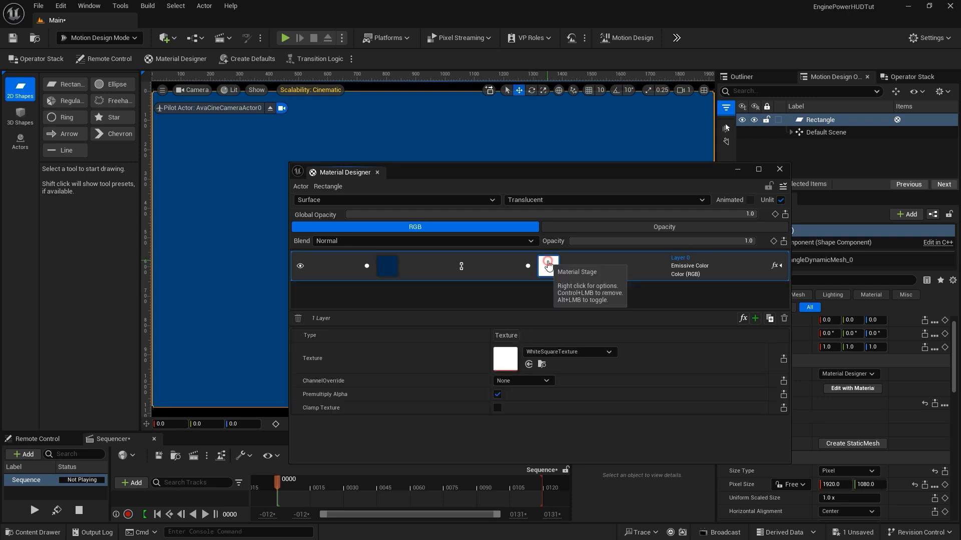
pyautogui.click(504, 333)
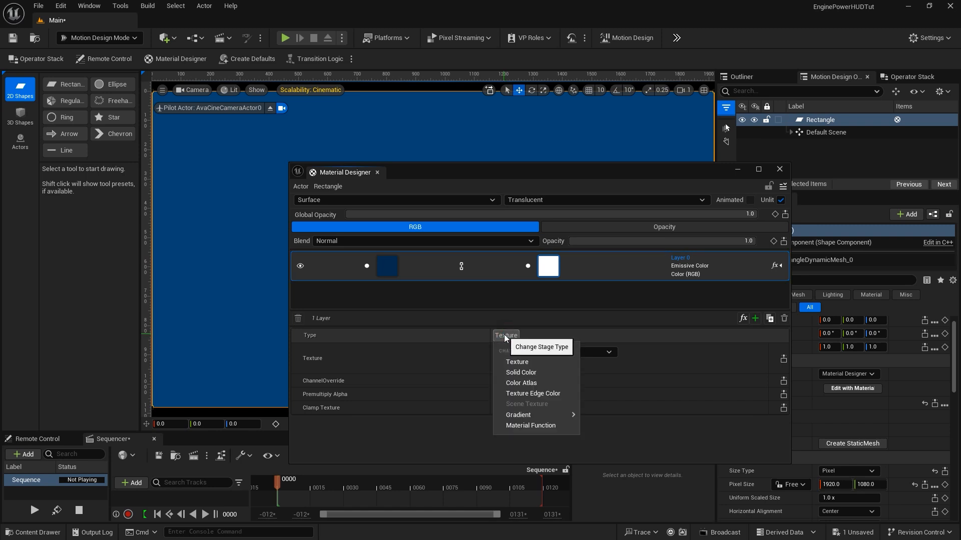
pyautogui.moveTo(538, 419)
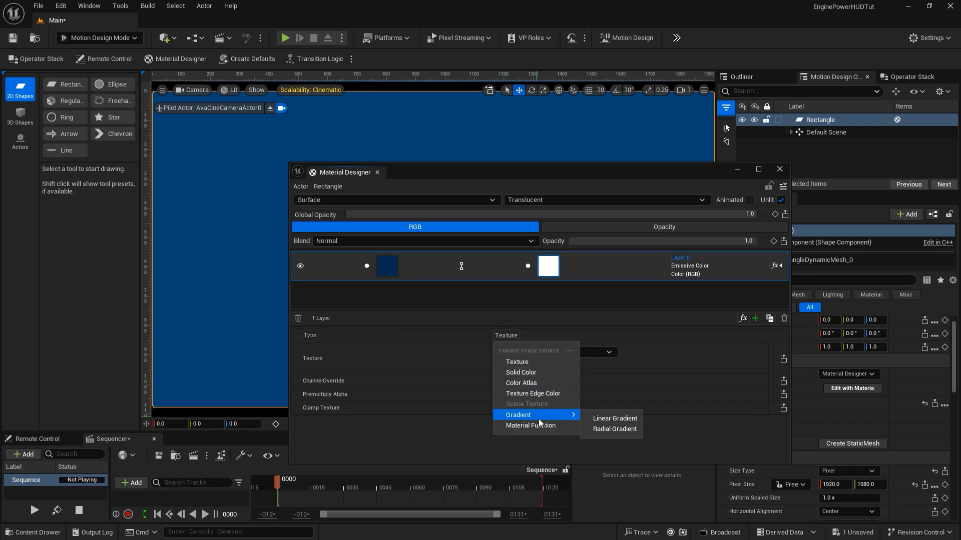
pyautogui.click(606, 429)
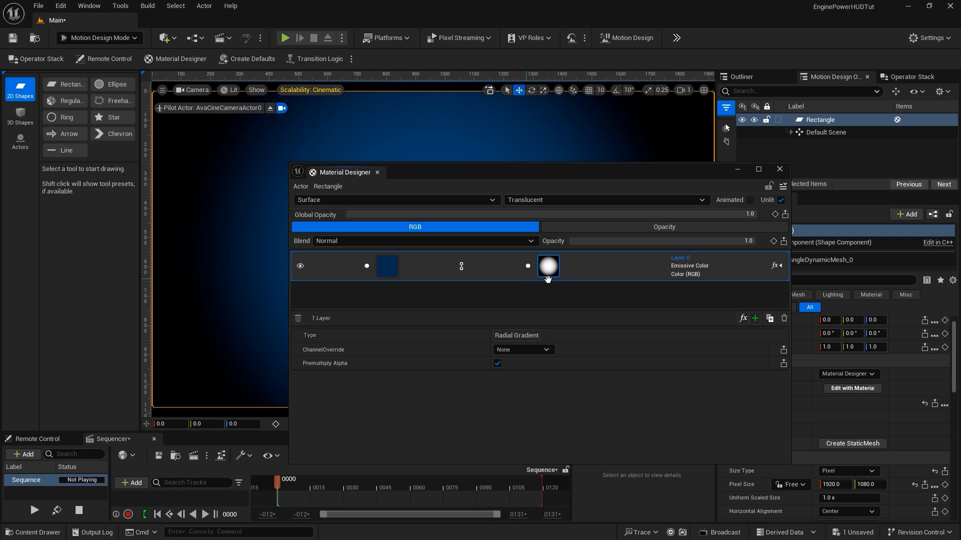
# - Unlink the mask's UV from the base stage, reduce the radial gradient's Y scale to 0.735, and close Material Designer
pyautogui.click(461, 266)
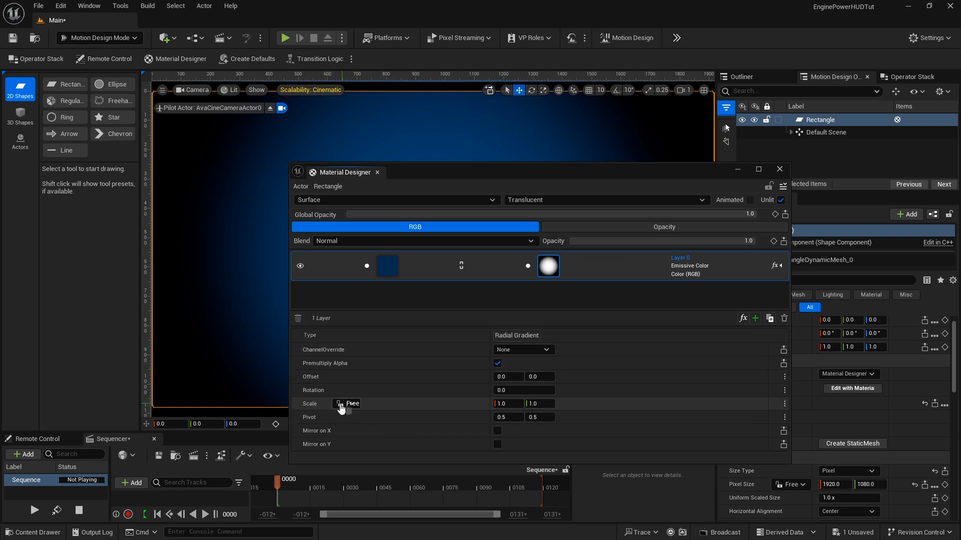
pyautogui.click(352, 404)
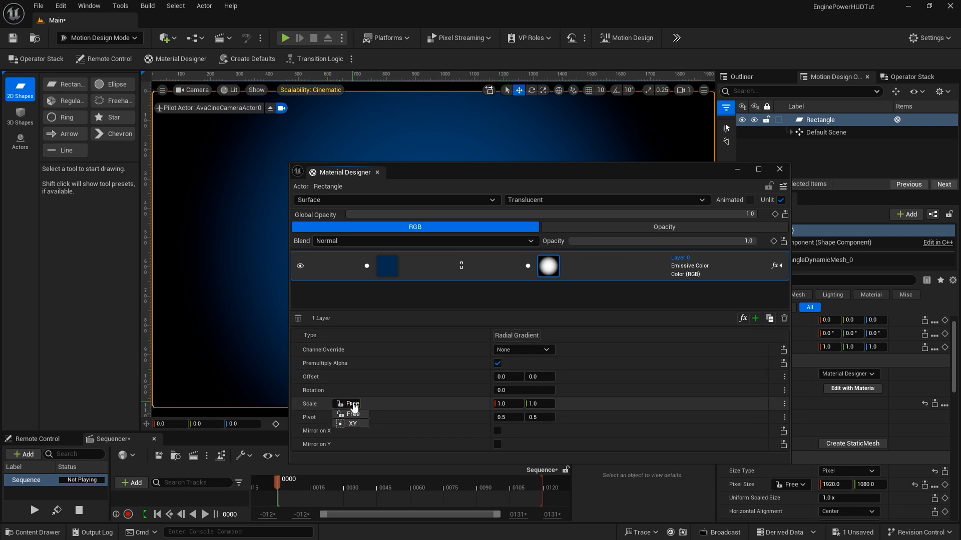
pyautogui.click(356, 415)
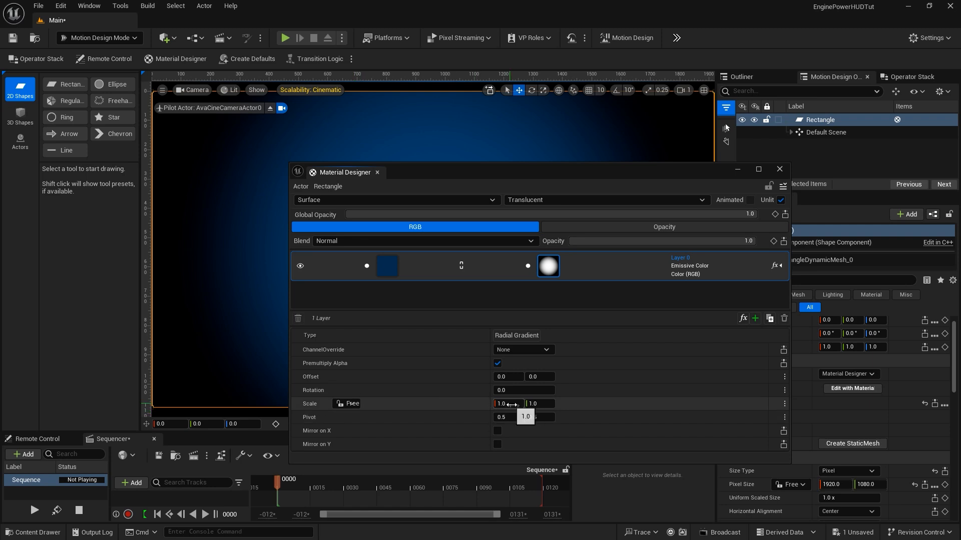
pyautogui.moveTo(539, 405); pyautogui.dragTo(517, 405)
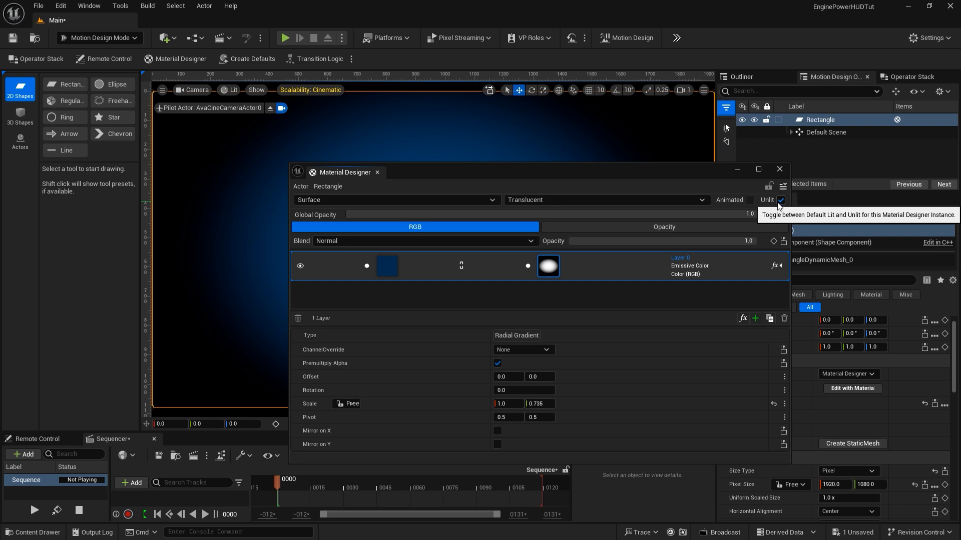
pyautogui.click(778, 169)
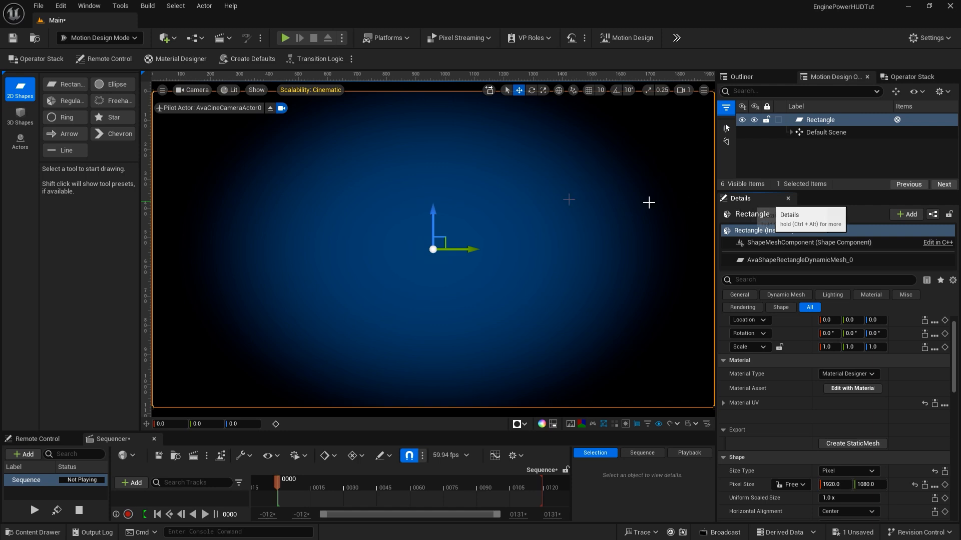
# - Add a default ellipse in front of the background rectangle and set its X location to -1
pyautogui.doubleClick(113, 84)
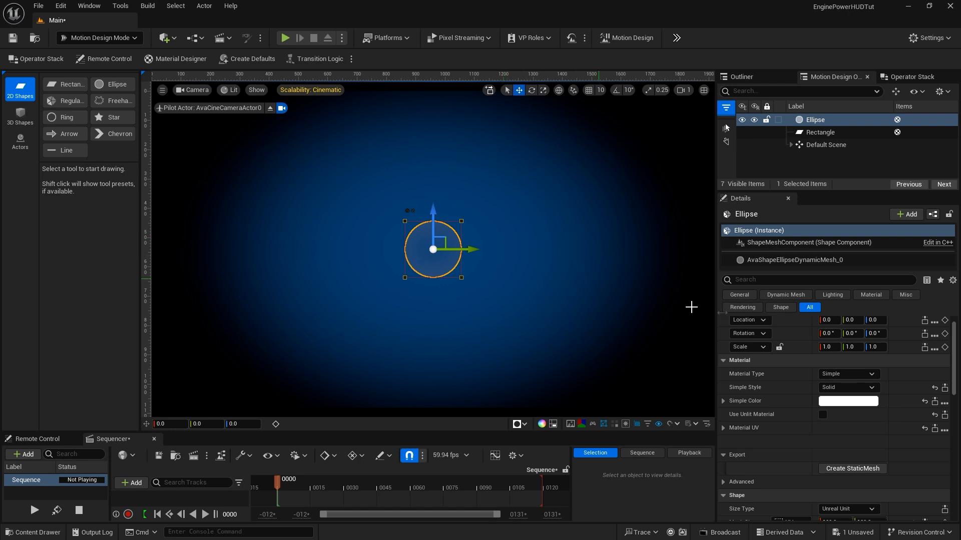
pyautogui.scroll(1, 797, 350)
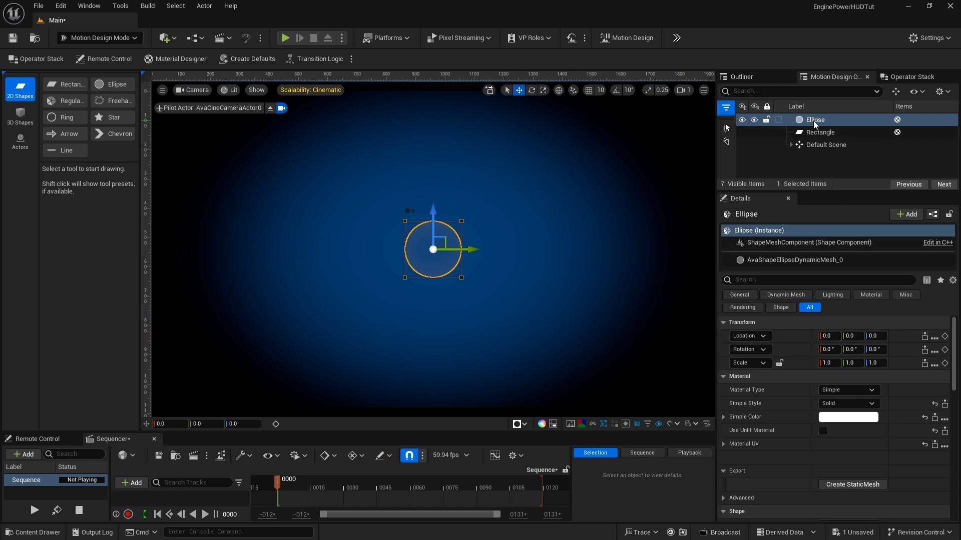
pyautogui.click(812, 133)
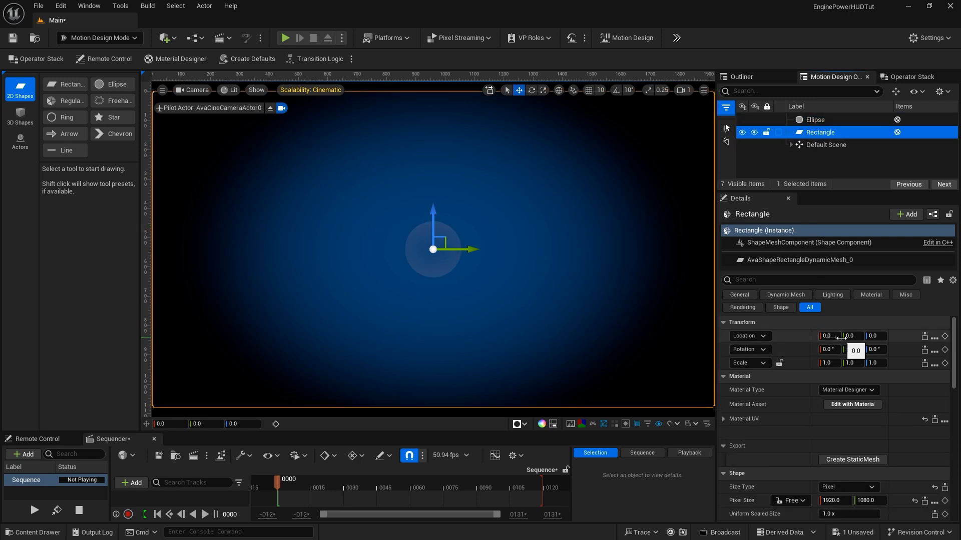
pyautogui.click(807, 122)
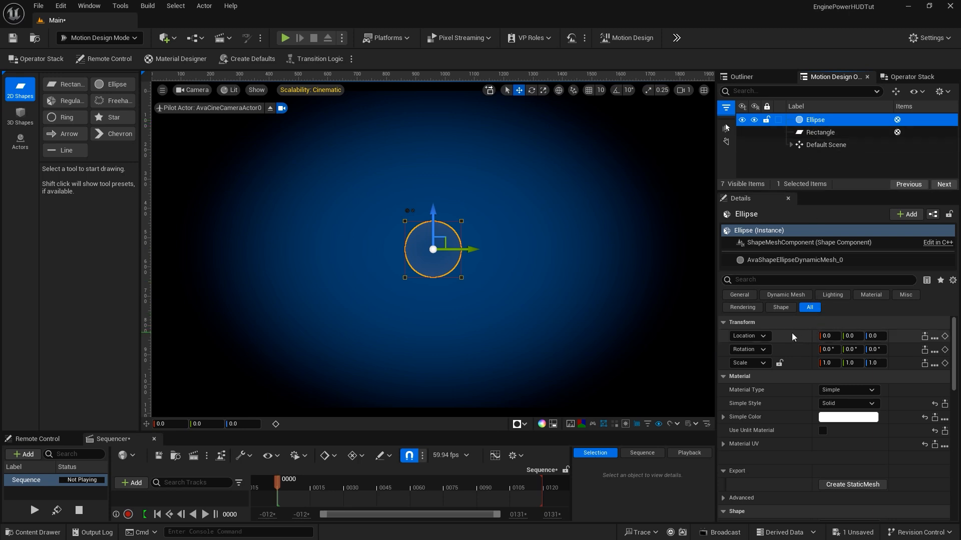
pyautogui.click(822, 335)
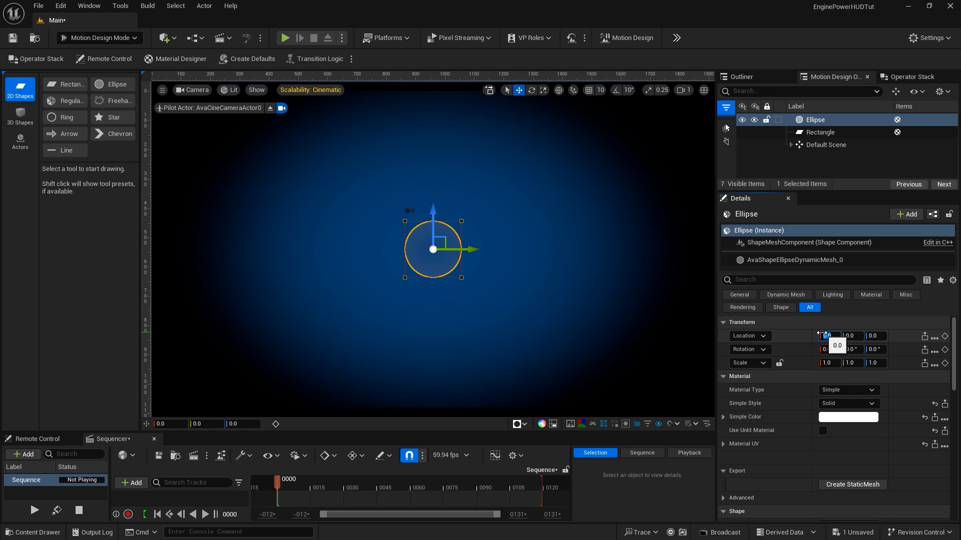
pyautogui.write('-1')
pyautogui.press('Return')
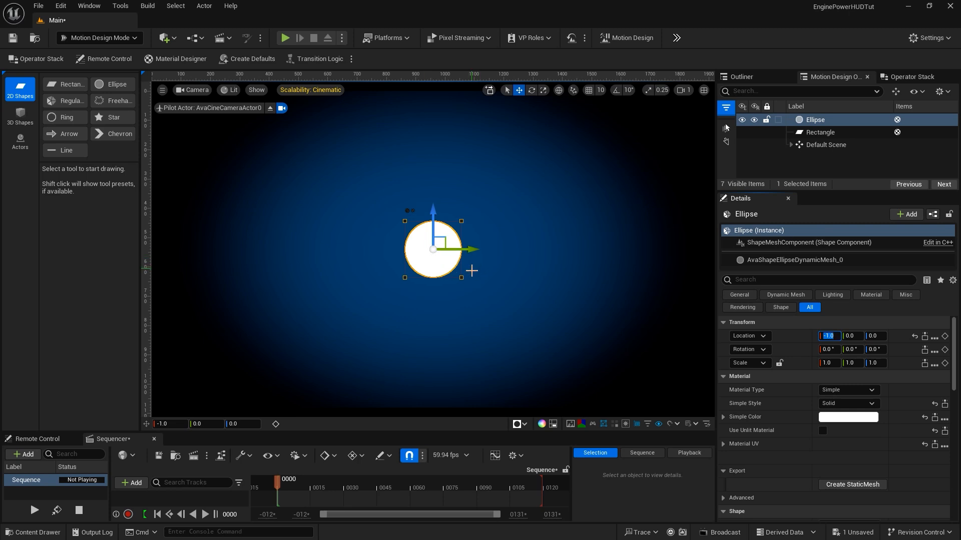
# - Set the ellipse's mesh size to 400 on both axes
pyautogui.scroll(-3, 795, 386)
pyautogui.scroll(-3, 795, 395)
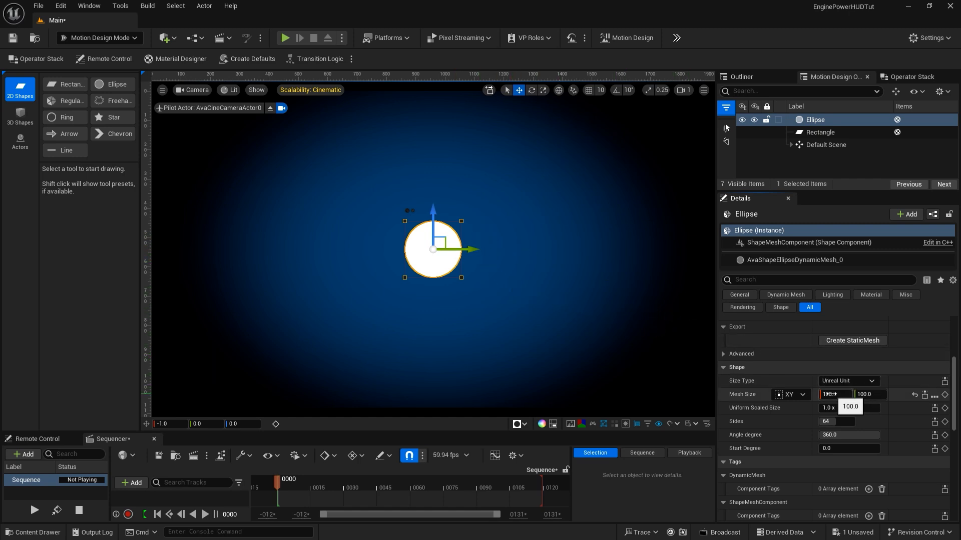
pyautogui.click(829, 394)
pyautogui.write('400')
pyautogui.press('Return')
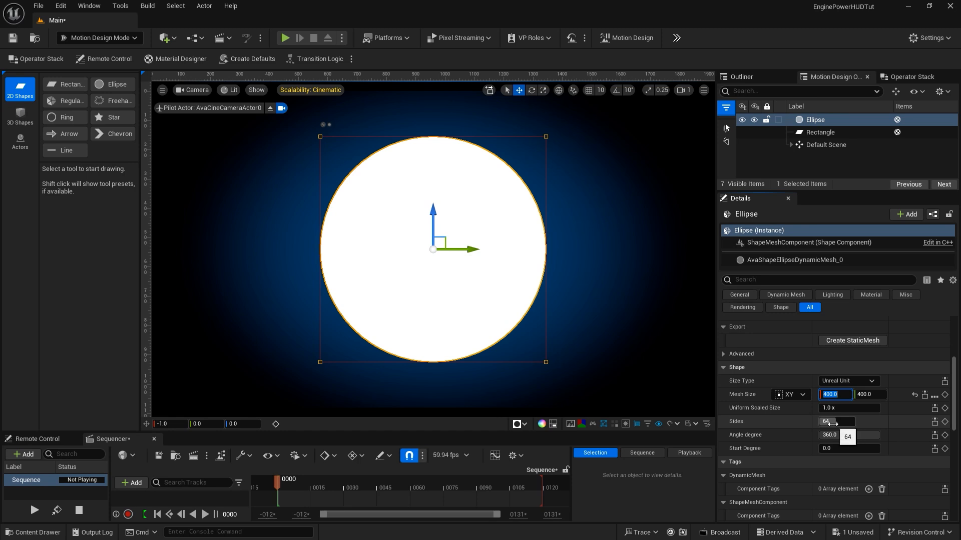
# - Try reducing the ellipse to 20 sides and restore its sides to 64
pyautogui.moveTo(834, 421); pyautogui.dragTo(820, 421)
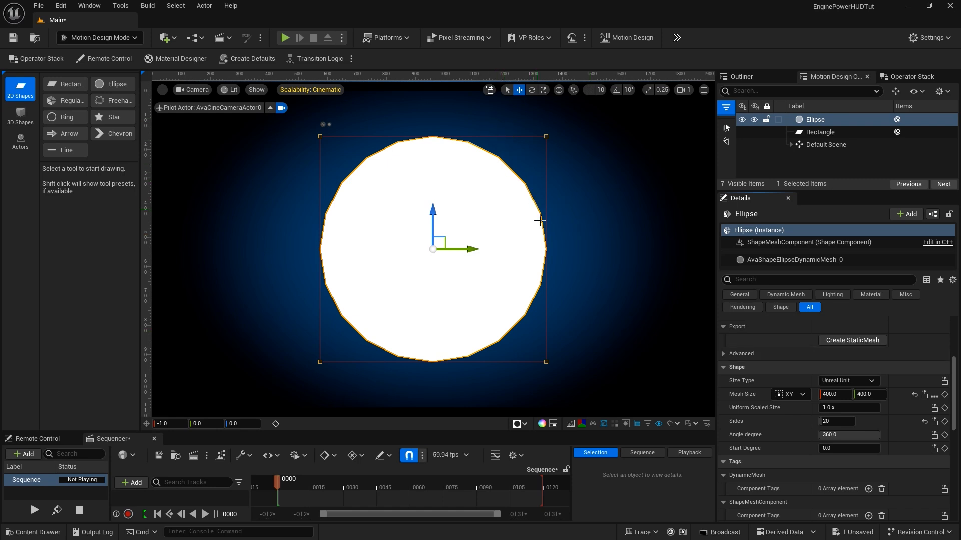
pyautogui.click(823, 421)
pyautogui.write('64')
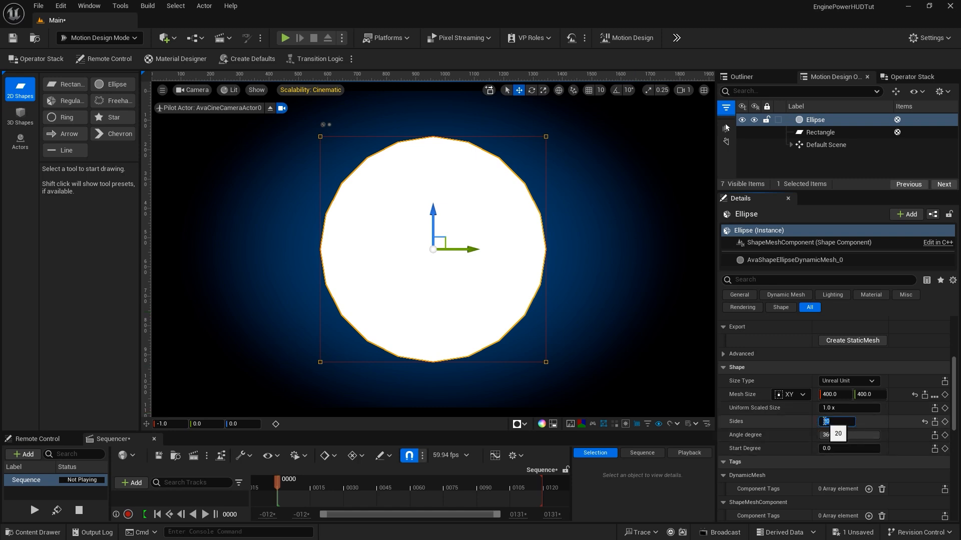
pyautogui.press('Return')
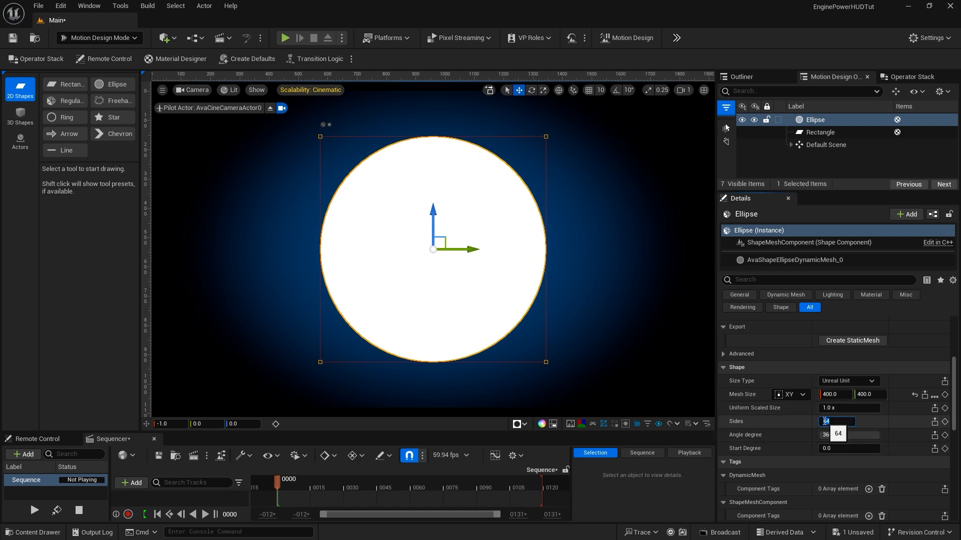
# - Switch the ellipse's material type to Material Designer and change Layer 0's base stage from a texture to Solid Color
pyautogui.scroll(4, 805, 431)
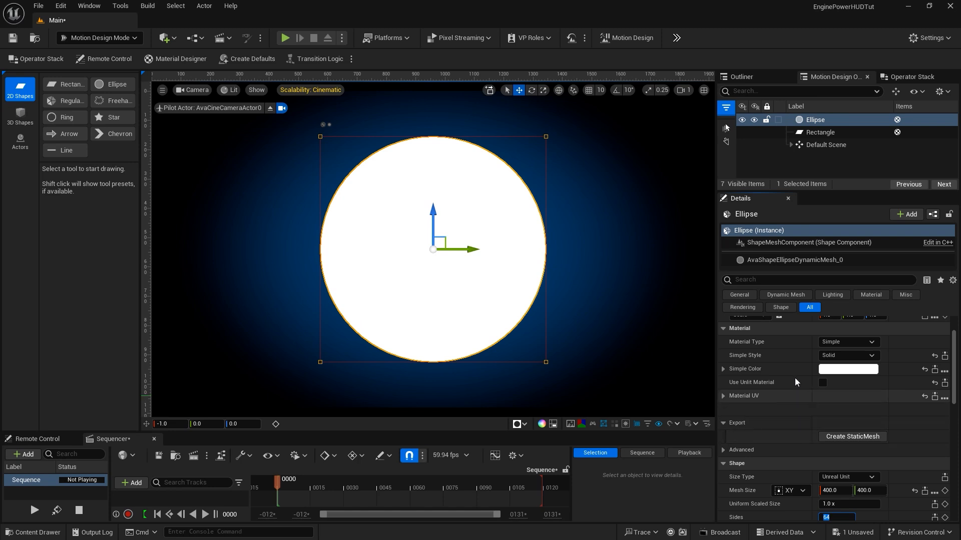
pyautogui.scroll(1, 796, 360)
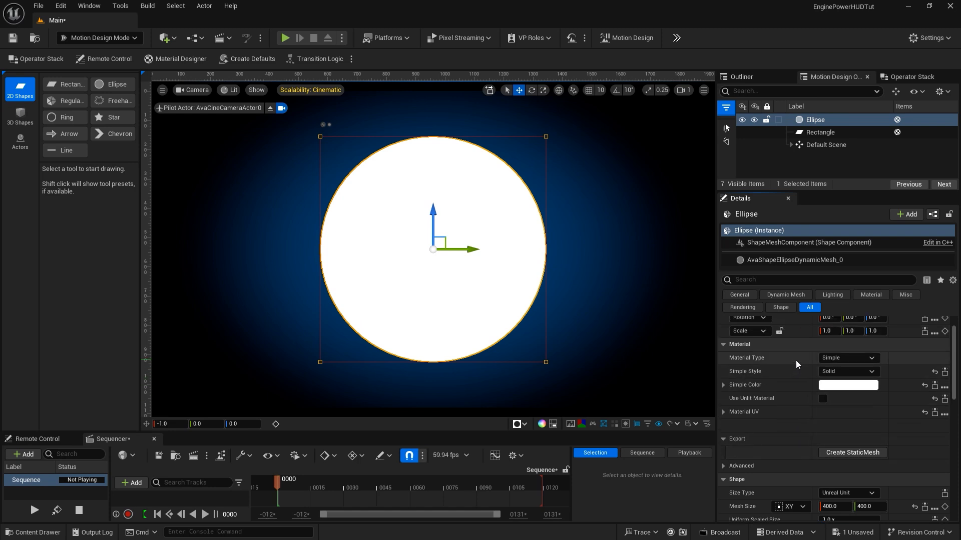
pyautogui.click(842, 359)
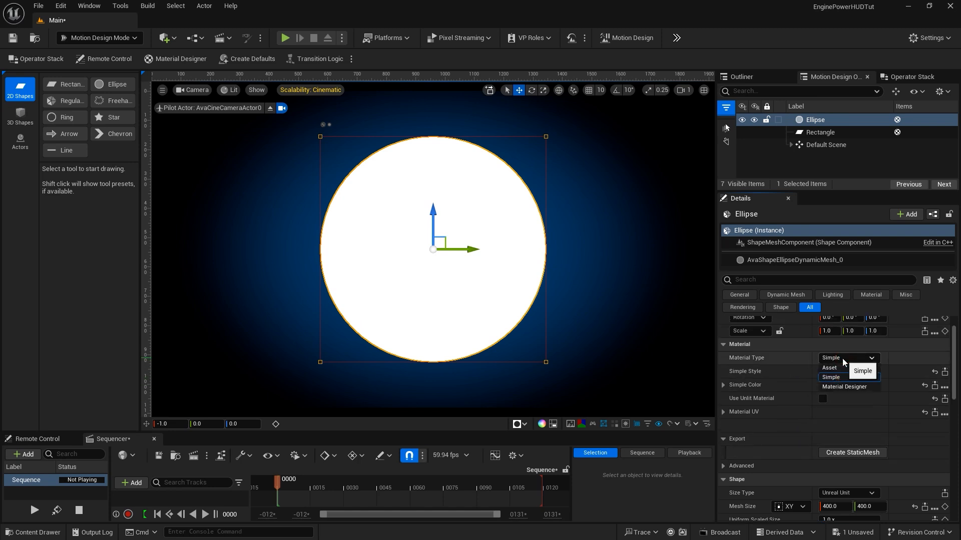
pyautogui.click(844, 387)
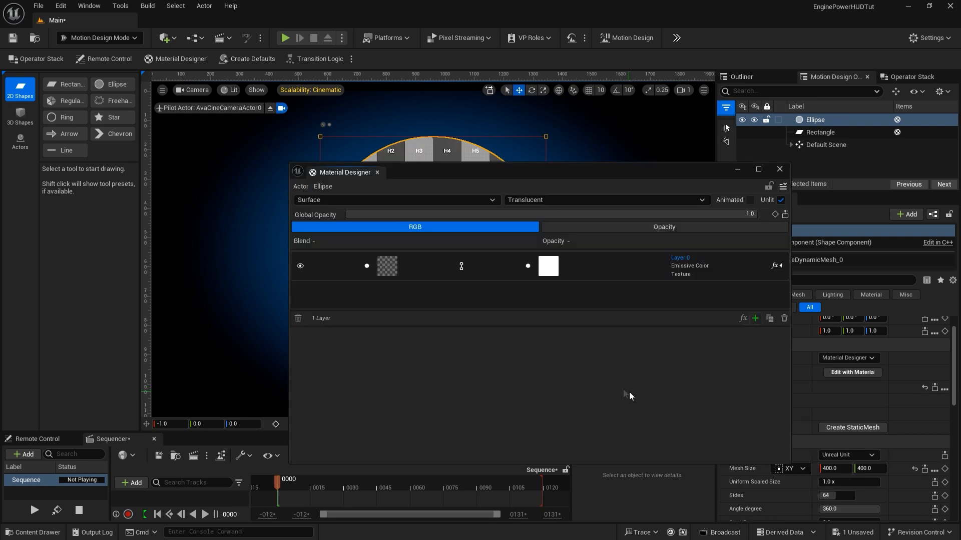
pyautogui.click(386, 265)
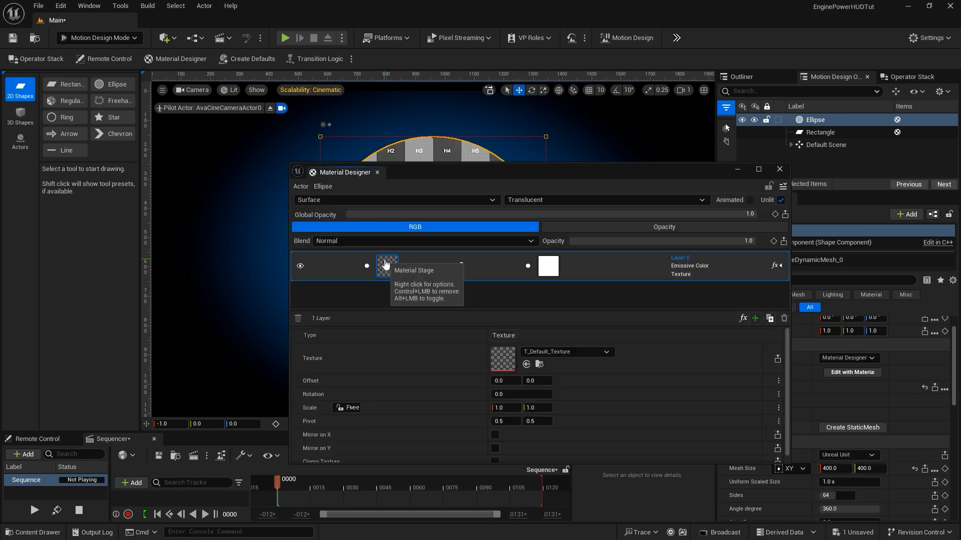
pyautogui.click(503, 336)
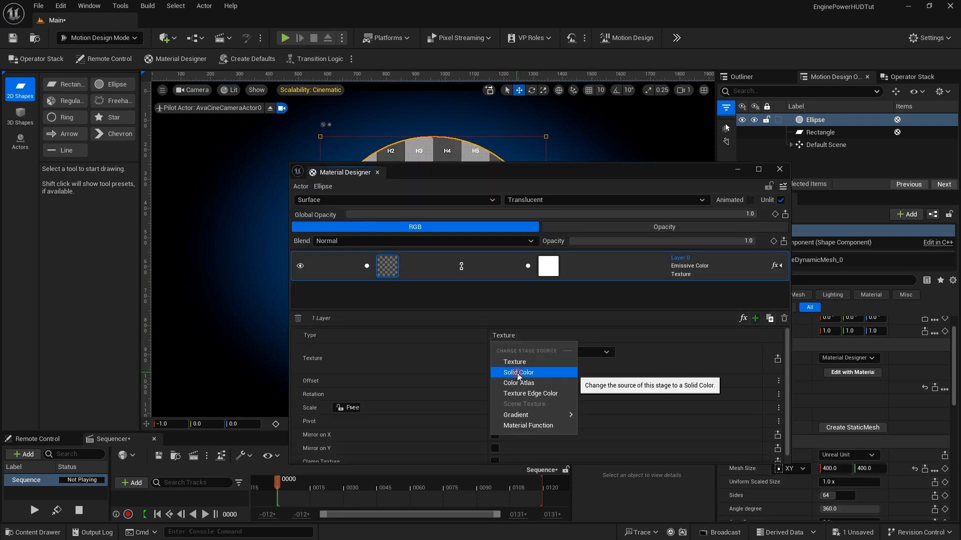
pyautogui.click(520, 372)
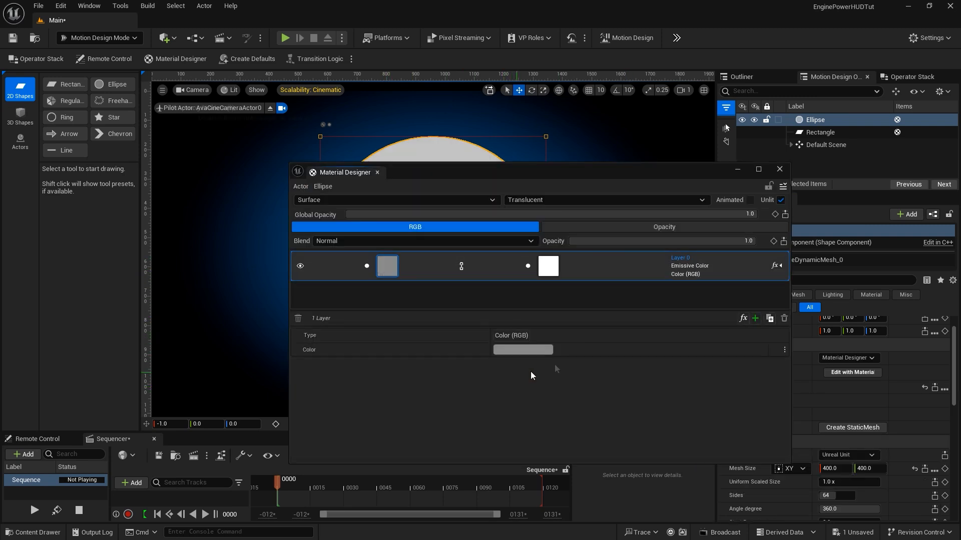
# - Set the opacity of the ellipse's Layer 0 base stage to 0.15, close Material Designer and deselect the ellipse
pyautogui.click(747, 240)
pyautogui.write('0.1')
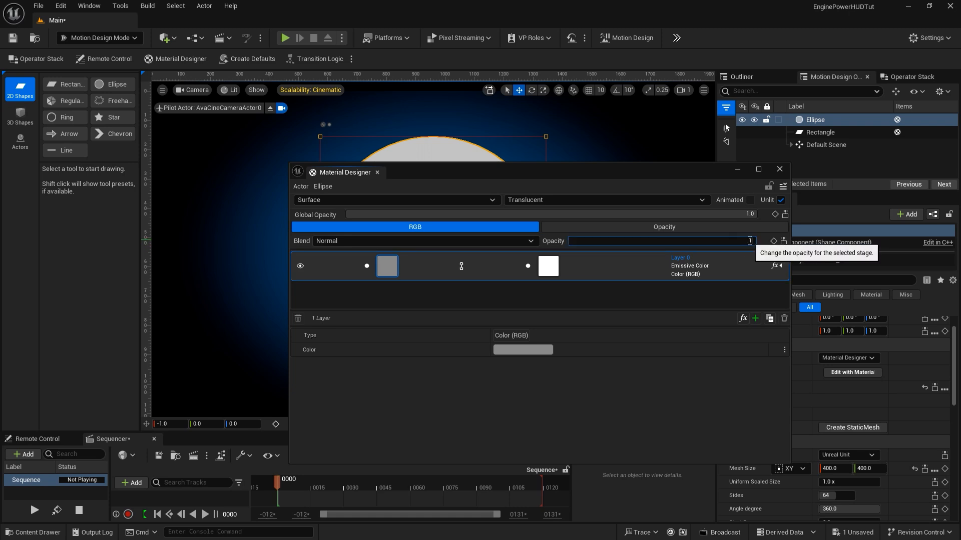
pyautogui.press('Return')
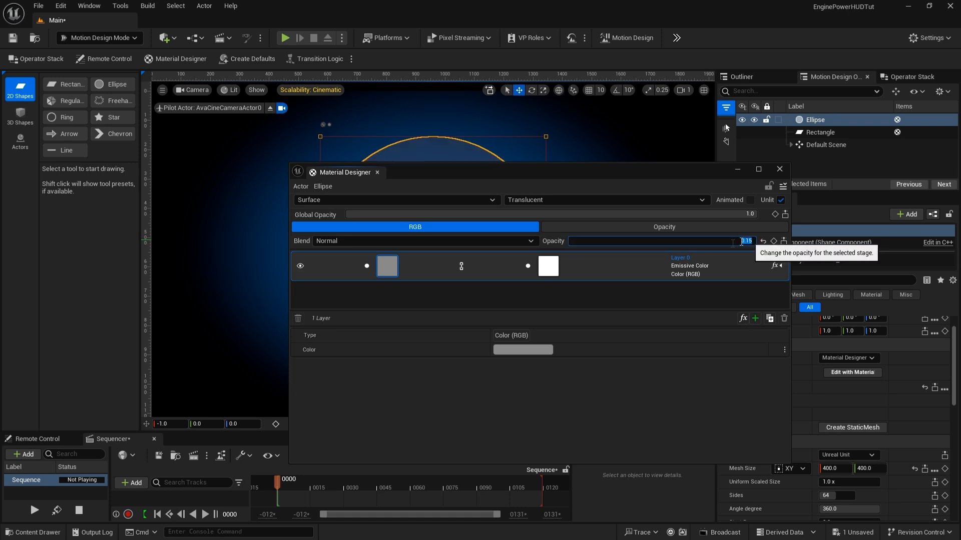
pyautogui.click(781, 171)
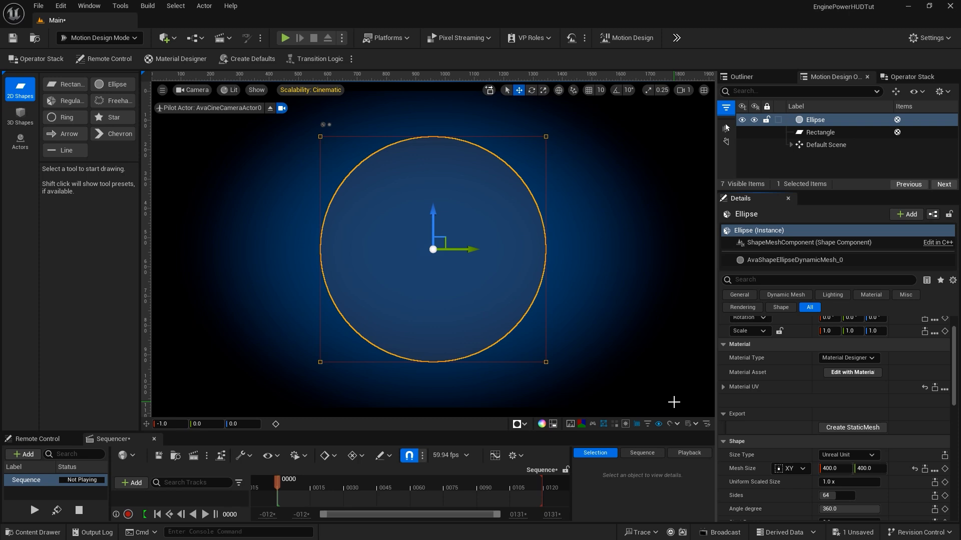
pyautogui.click(825, 161)
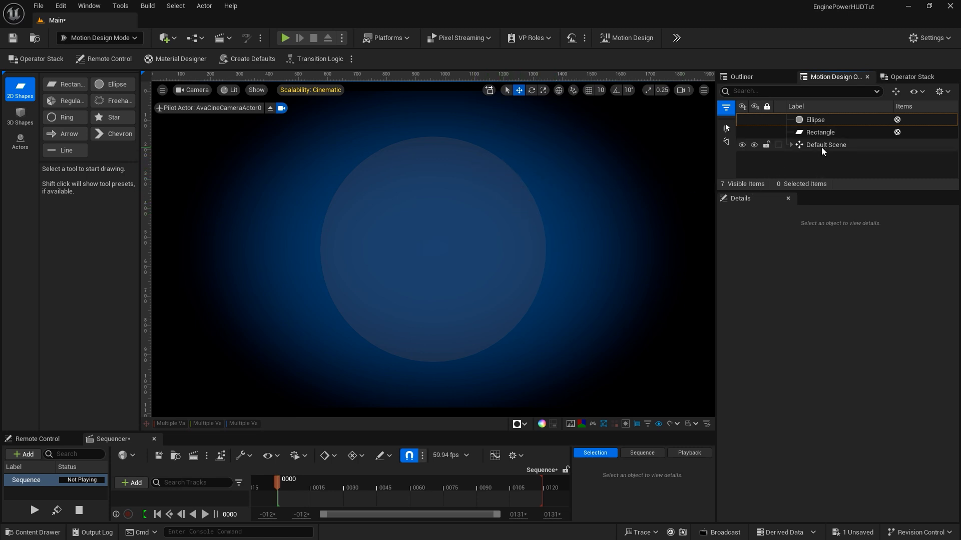
# - Duplicate the ellipse and rename the original Dial BG
pyautogui.click(809, 119)
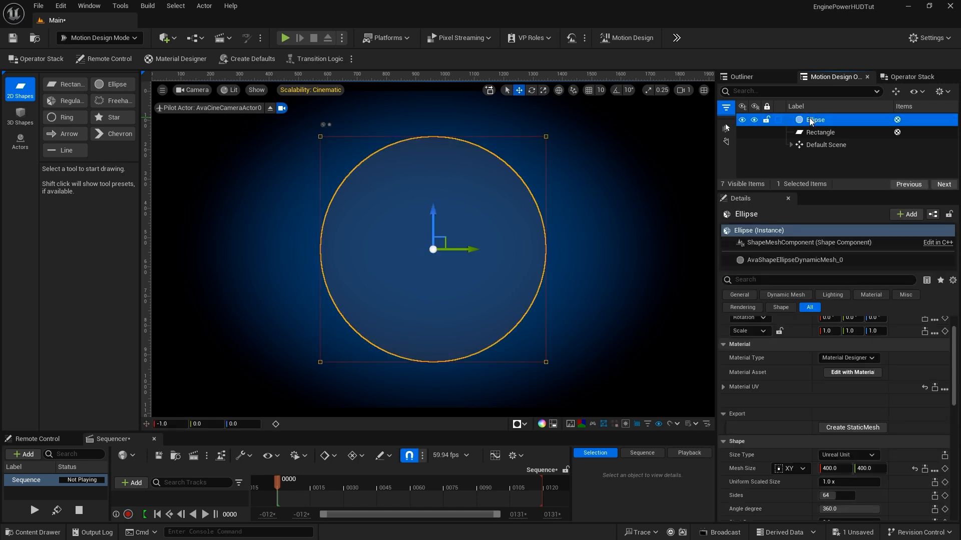
pyautogui.hotkey('ctrl', 'd')
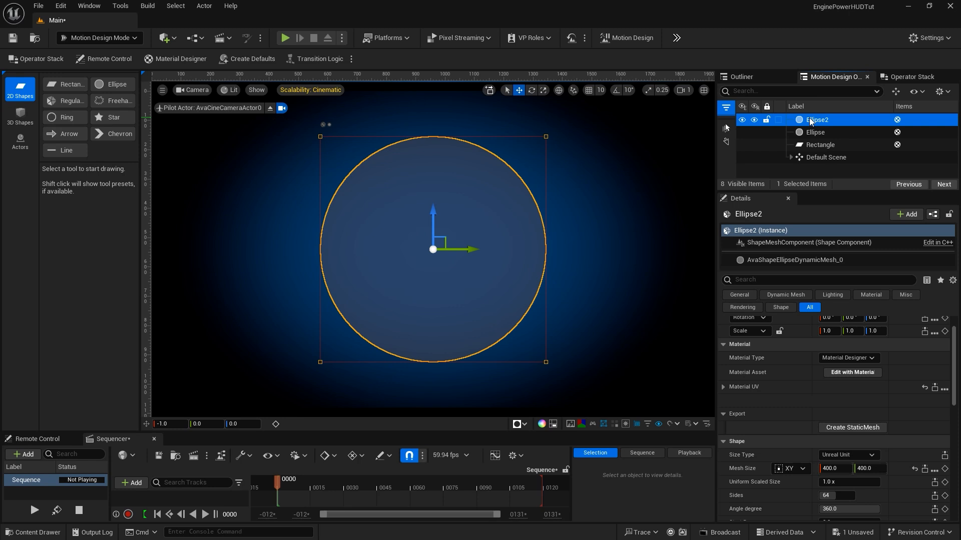
pyautogui.click(813, 134)
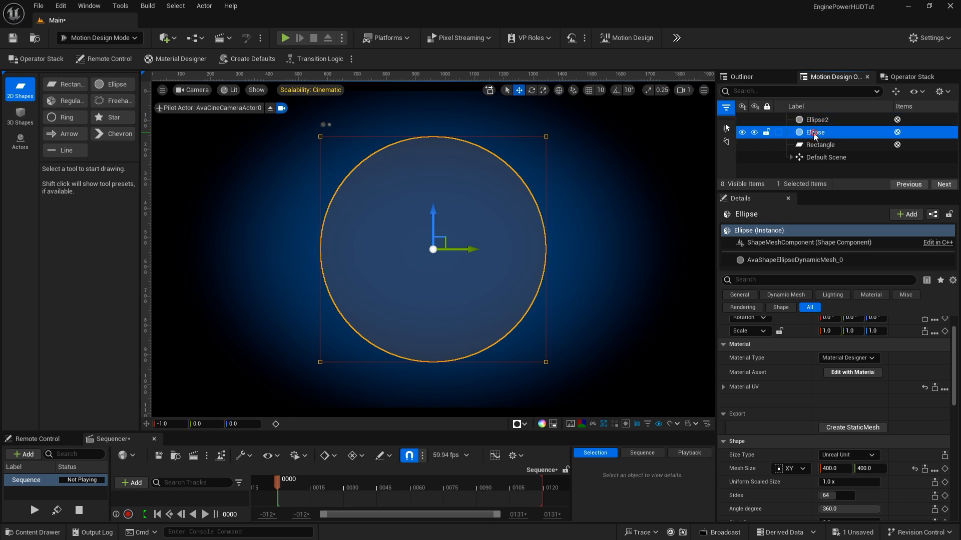
pyautogui.click(814, 133)
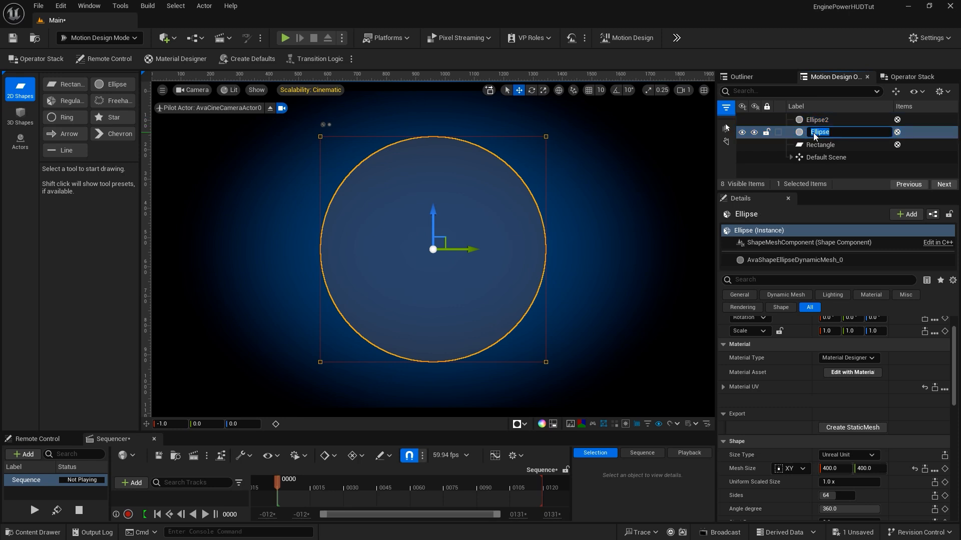
pyautogui.write('Dial BG')
# - Rename the duplicated ellipse Dial Outline
pyautogui.click(820, 121)
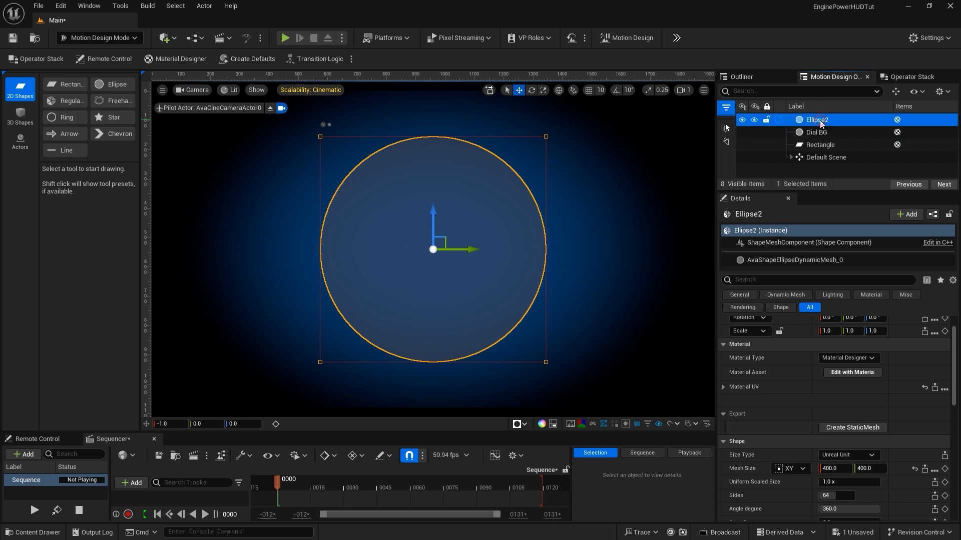
pyautogui.click(821, 121)
pyautogui.write('Dial Outlin')
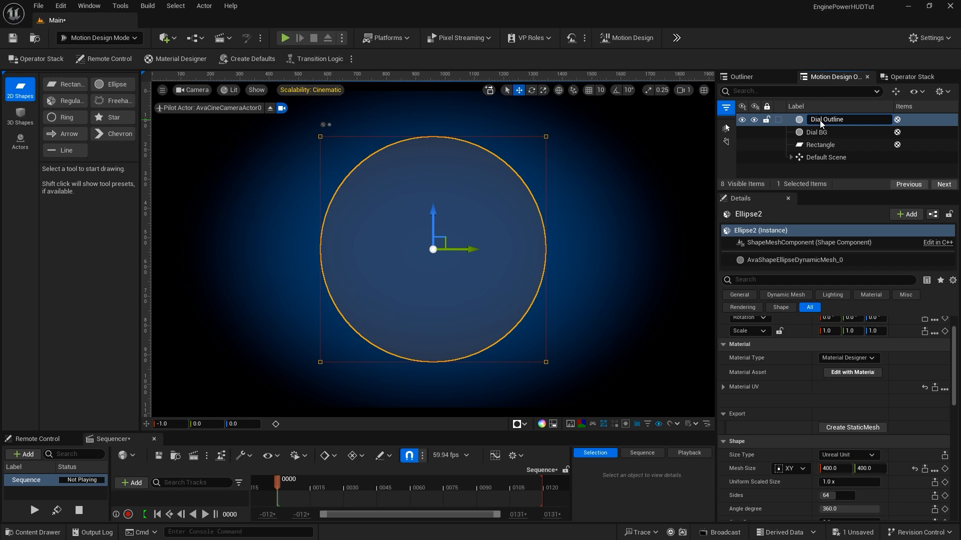
pyautogui.write('e')
pyautogui.press('Return')
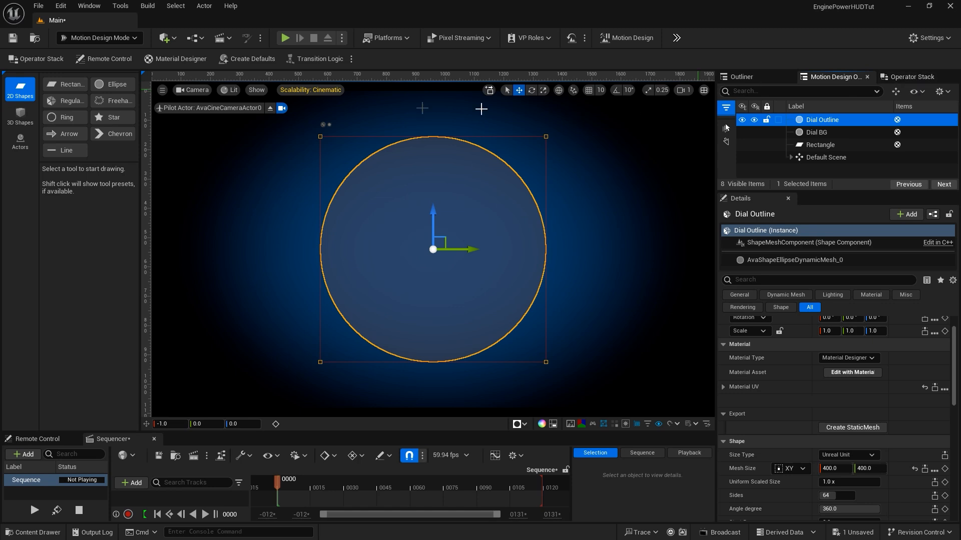
# - Add an Outline geometry modifier to Dial Outline in the Operator Stack
pyautogui.click(38, 60)
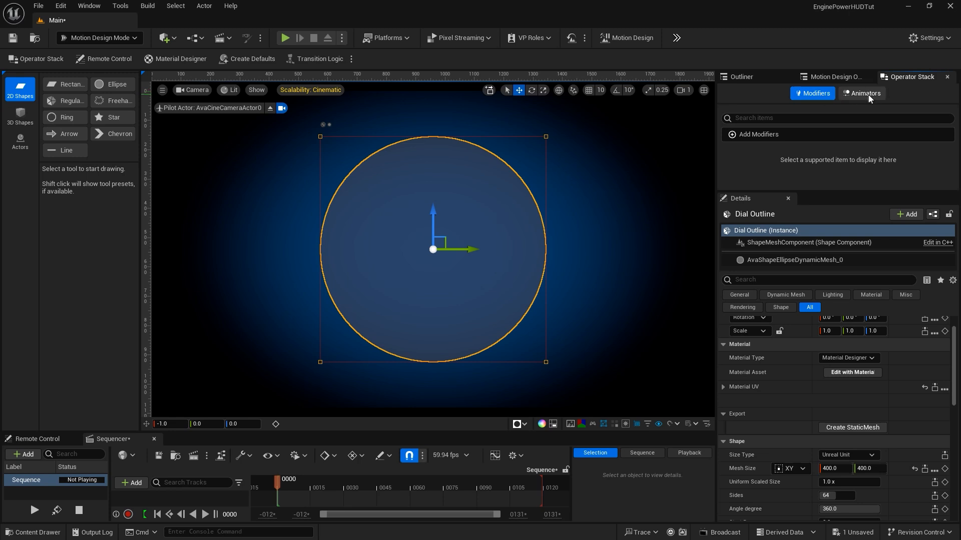
pyautogui.click(819, 133)
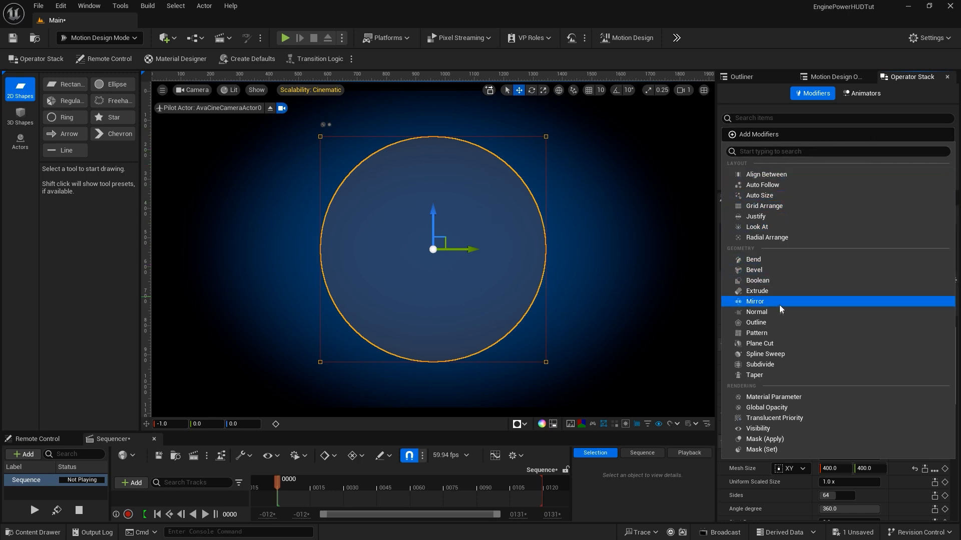
pyautogui.click(781, 323)
# - Hide Dial BG in the viewport to inspect the outline alone, and reselect Dial Outline
pyautogui.click(828, 75)
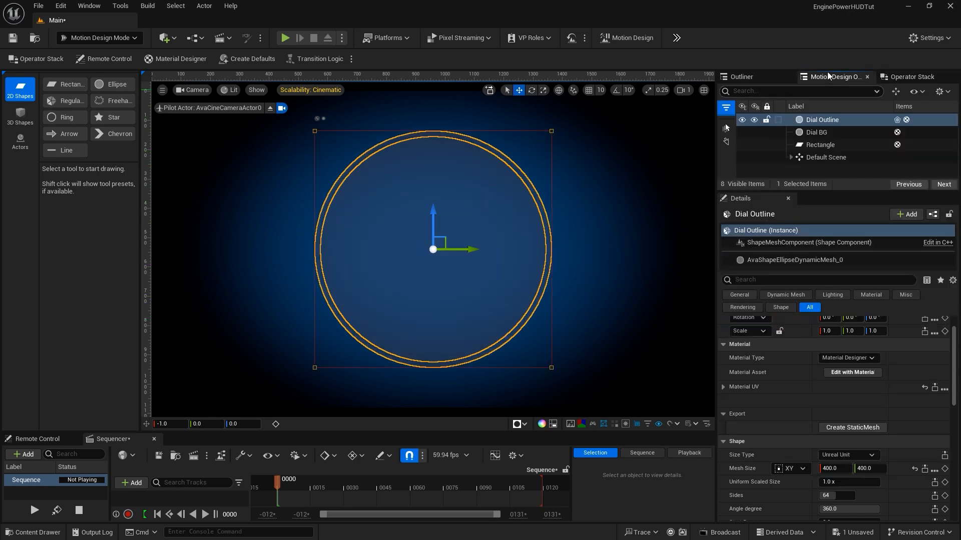
pyautogui.click(814, 120)
pyautogui.click(742, 132)
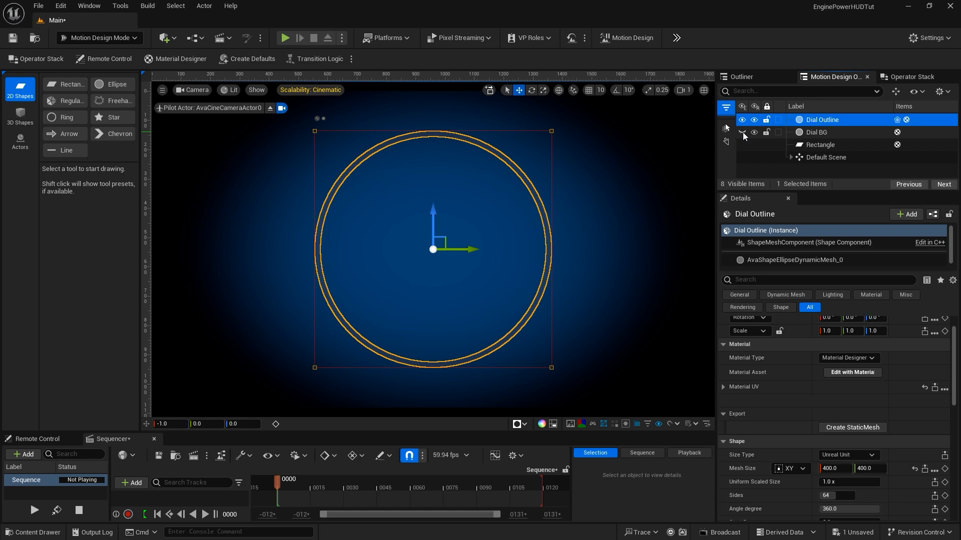
pyautogui.click(788, 173)
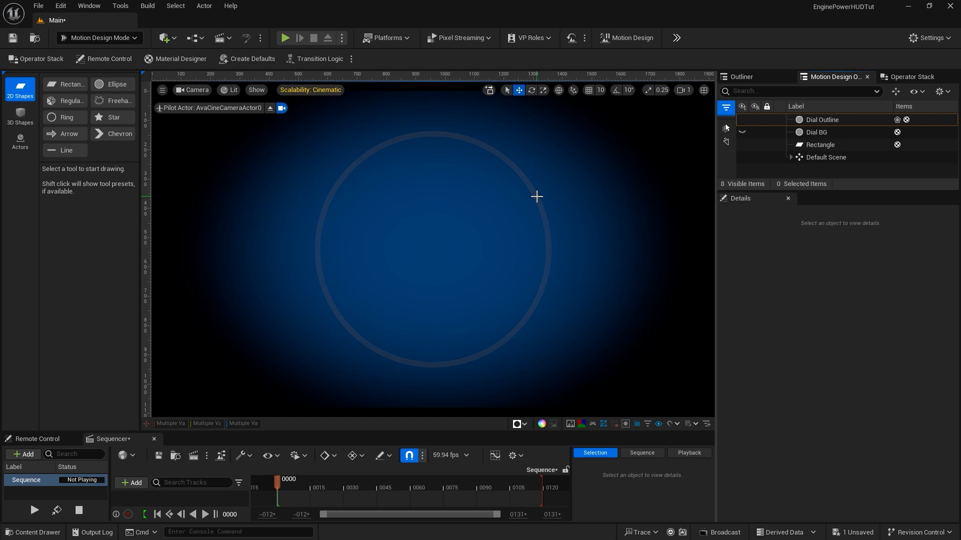
pyautogui.click(815, 119)
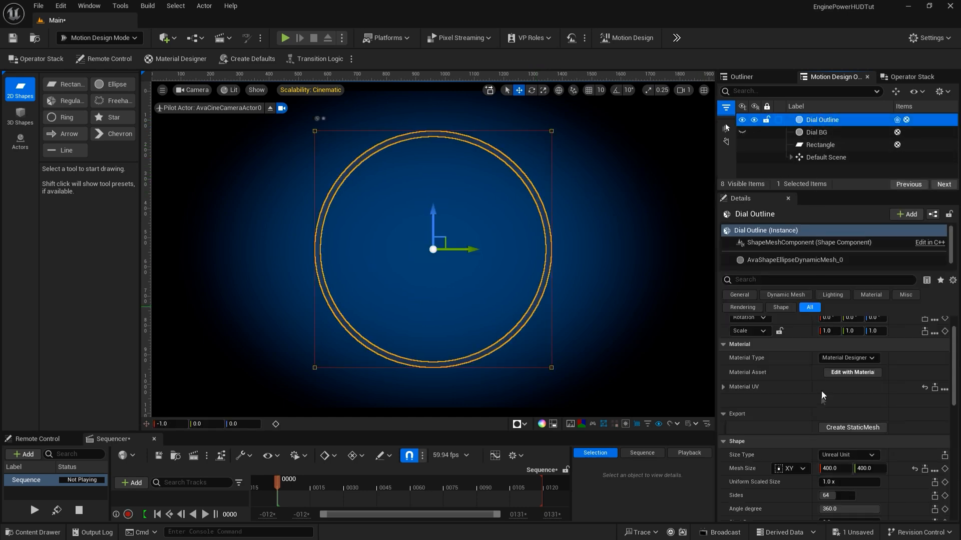
# - Set Dial Outline's material type to Simple and its Outline modifier distance to 5
pyautogui.click(844, 357)
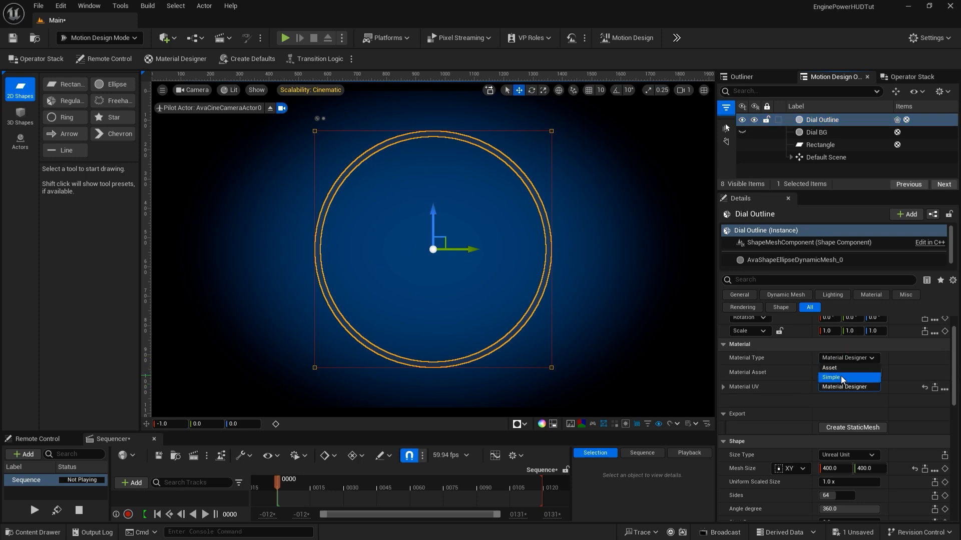
pyautogui.click(838, 377)
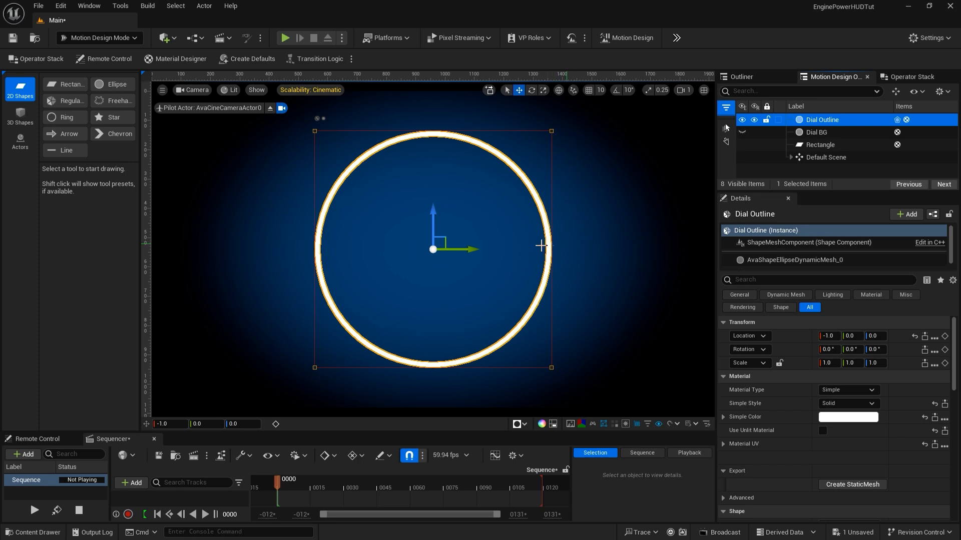
pyautogui.click(912, 79)
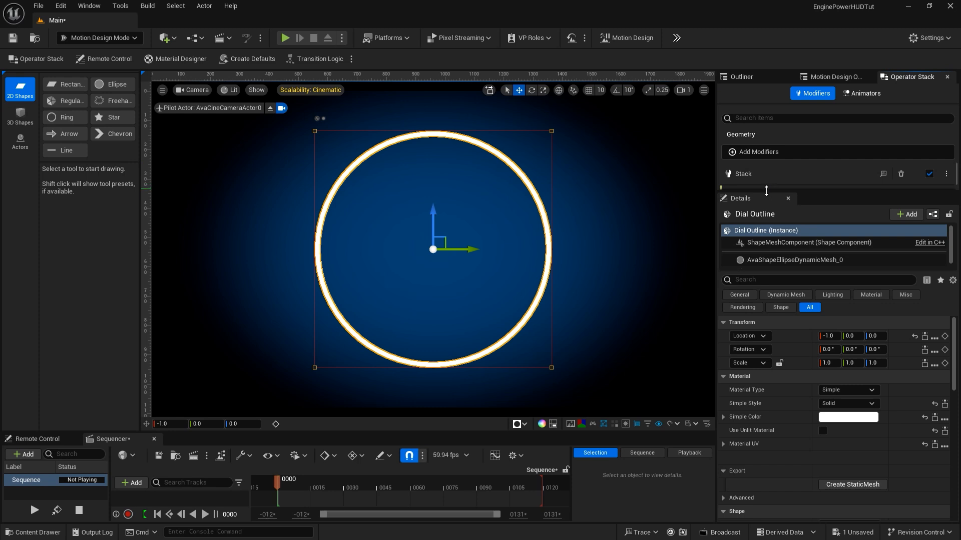
pyautogui.moveTo(767, 190); pyautogui.dragTo(769, 296)
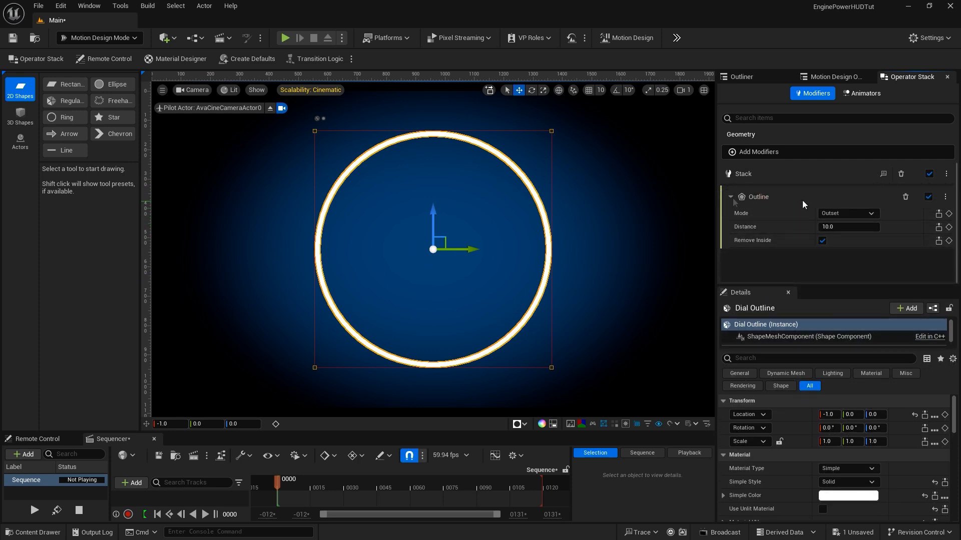
pyautogui.moveTo(827, 226); pyautogui.dragTo(802, 227)
pyautogui.click(829, 227)
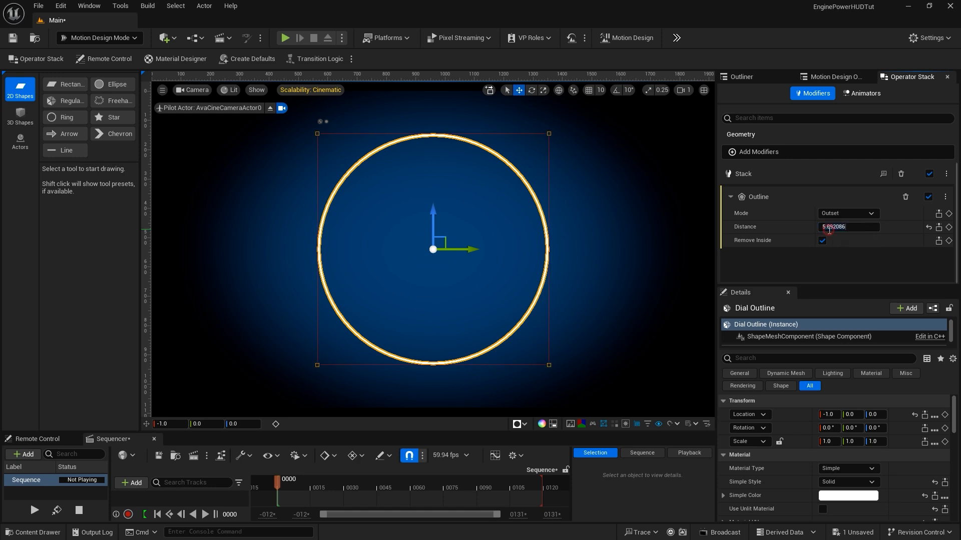
pyautogui.write('5')
pyautogui.press('Return')
pyautogui.click(773, 264)
# - Show Dial BG in the viewport again and clear the selection
pyautogui.click(827, 78)
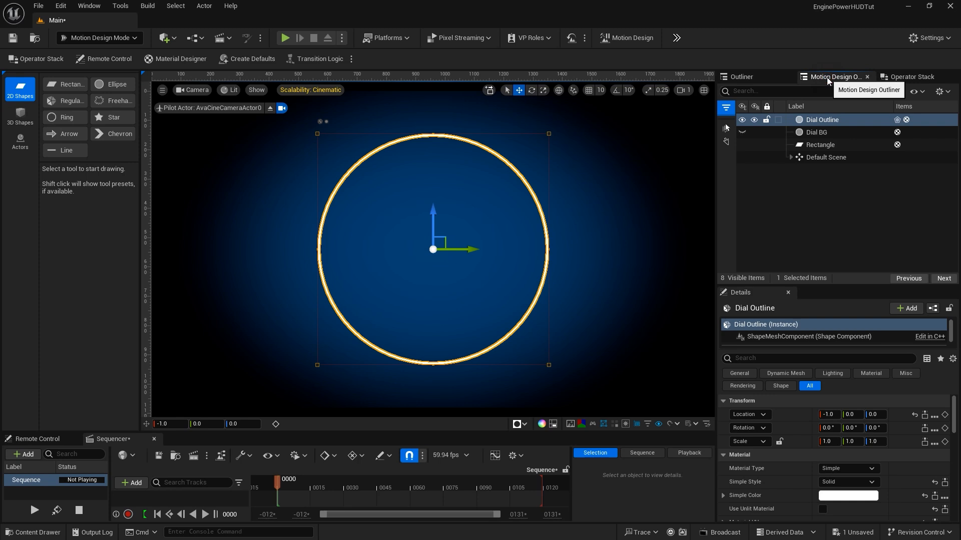
pyautogui.click(742, 124)
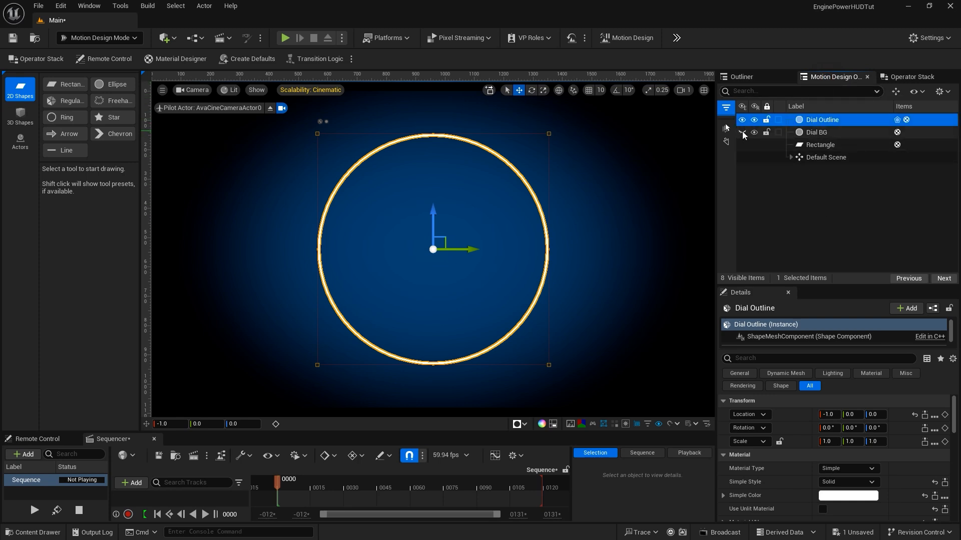
pyautogui.click(742, 132)
pyautogui.click(828, 219)
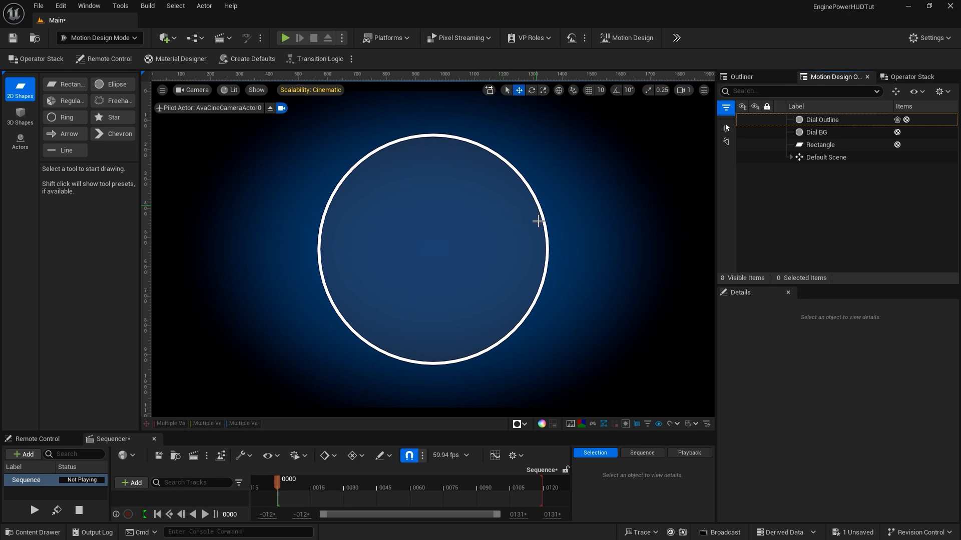
# - Duplicate Dial Outline, keeping the duplicate's default name
pyautogui.click(799, 122)
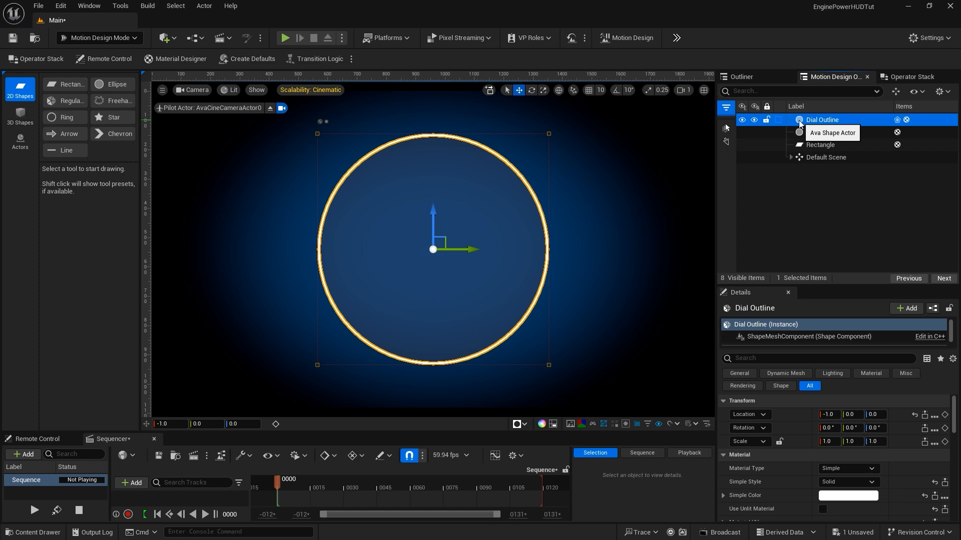
pyautogui.hotkey('ctrl', 'd')
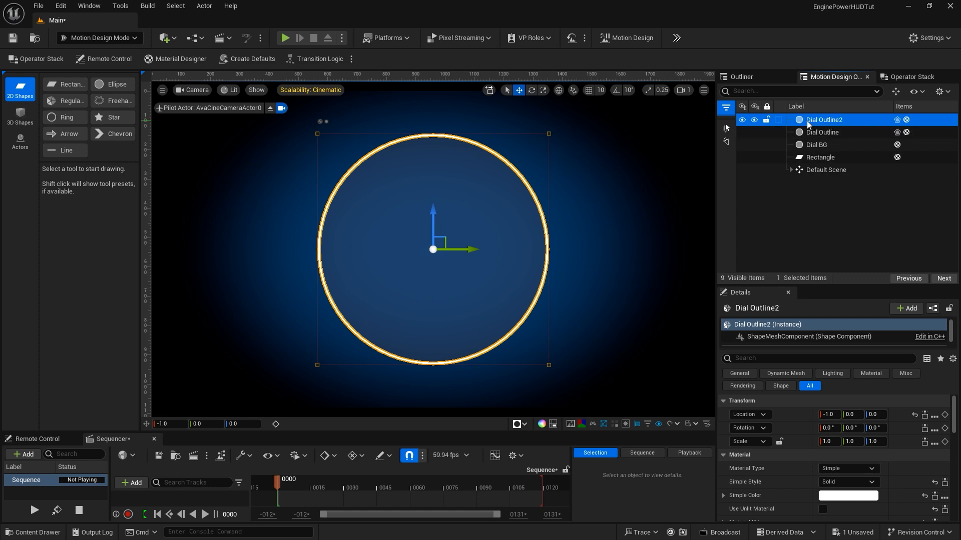
pyautogui.click(830, 120)
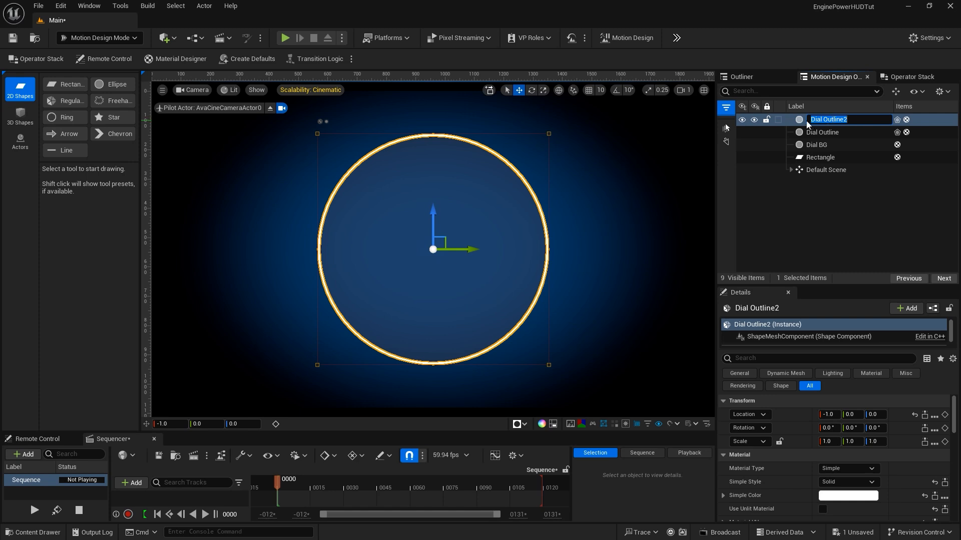
pyautogui.press('Return')
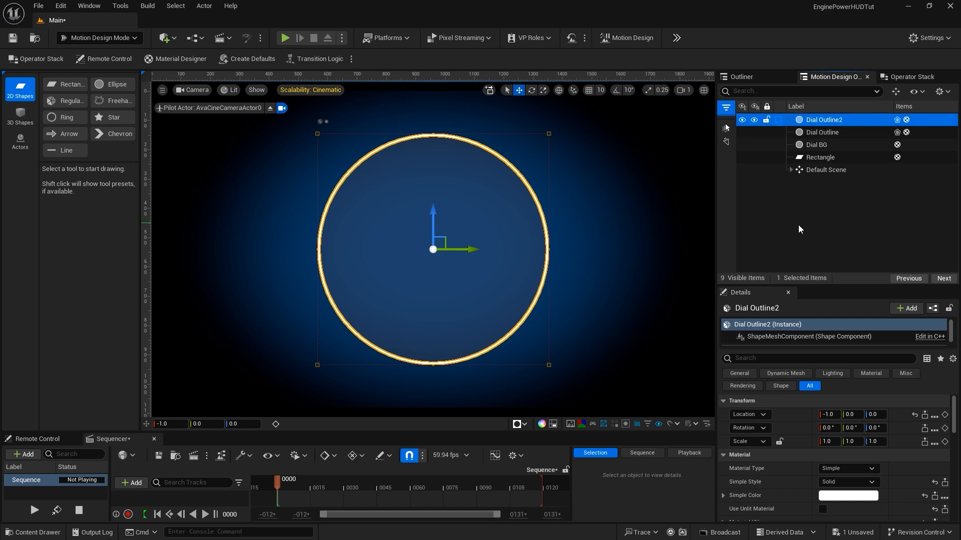
# - Set the duplicated outline's mesh size to 245 × 245 to form an inner ring
pyautogui.moveTo(778, 285); pyautogui.dragTo(769, 190)
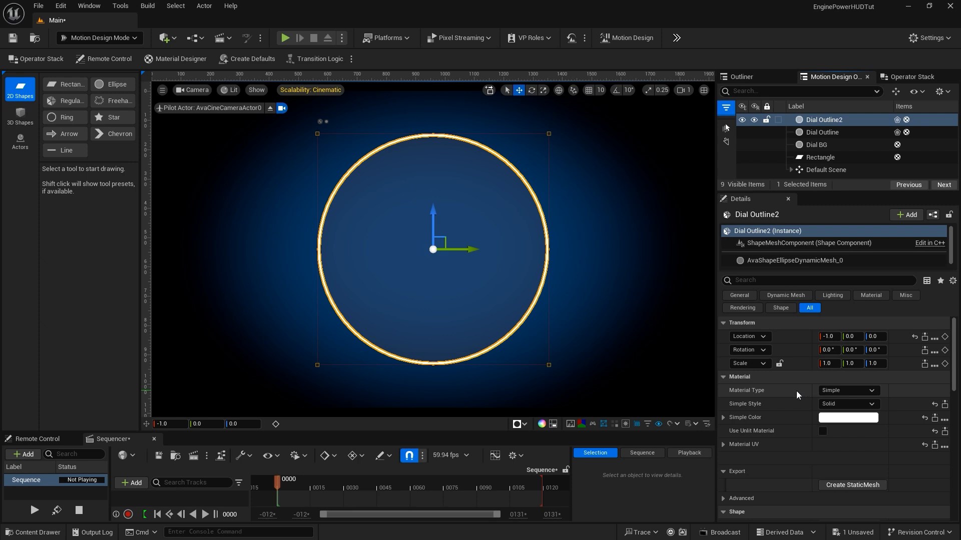
pyautogui.scroll(-5, 796, 392)
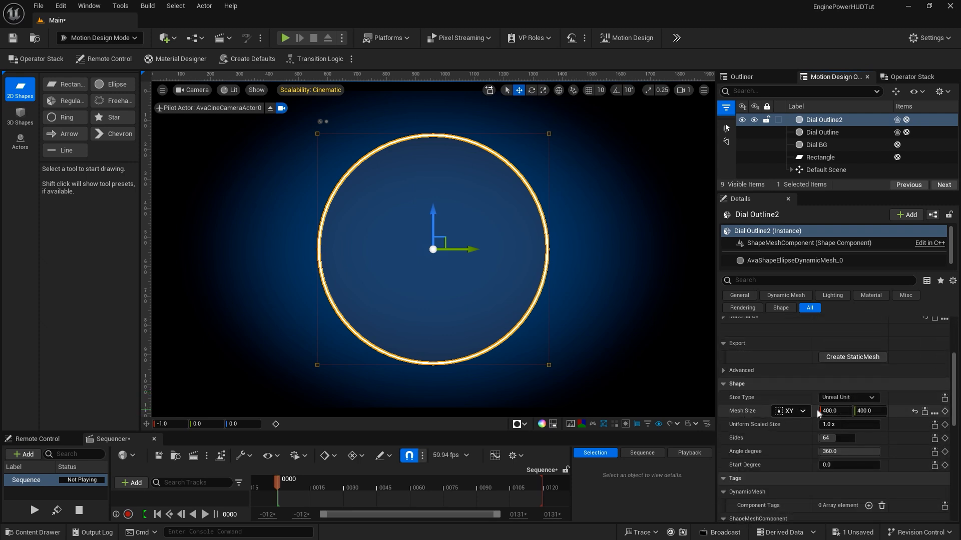
pyautogui.click(833, 410)
pyautogui.write('245')
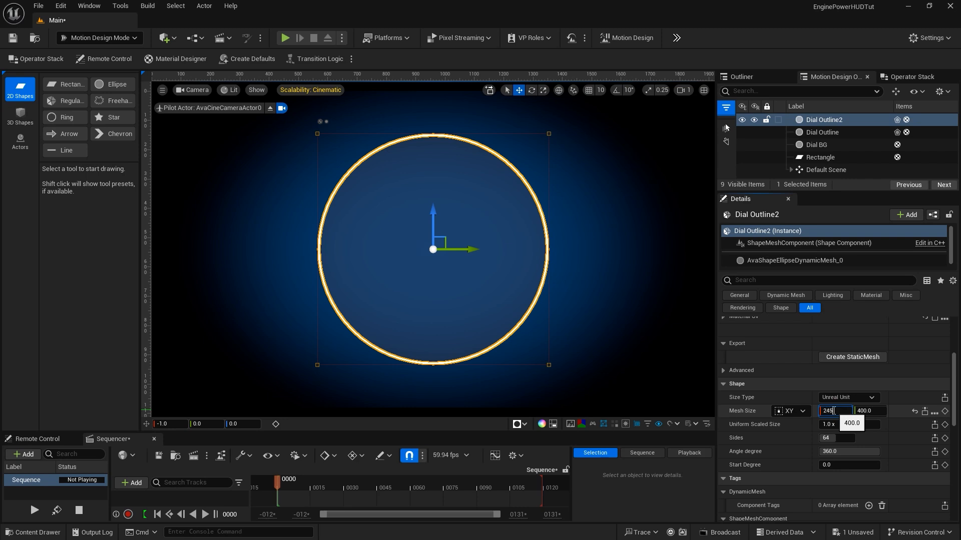
pyautogui.press('Return')
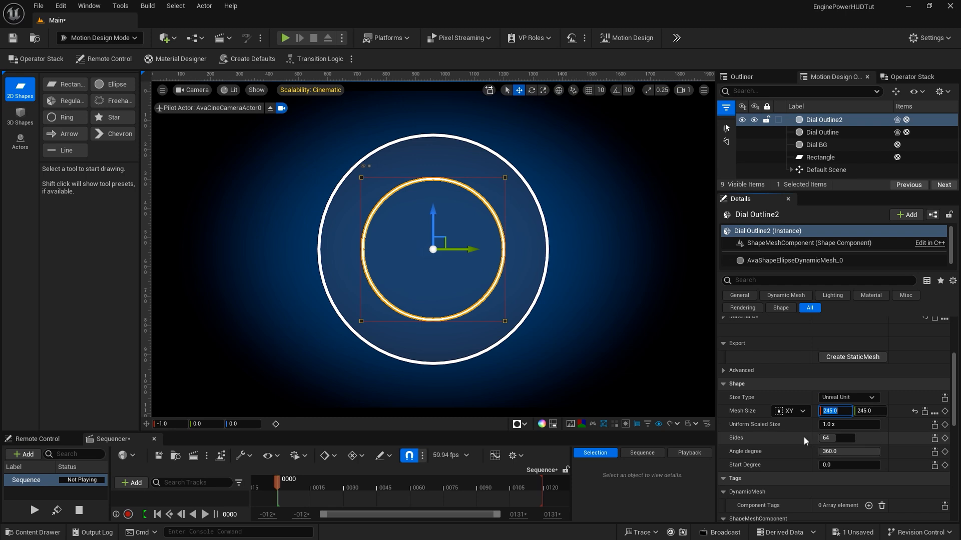
# - Set the Outline modifier distance of the inner ring, Dial Outline2, to 3 and deselect it
pyautogui.click(911, 76)
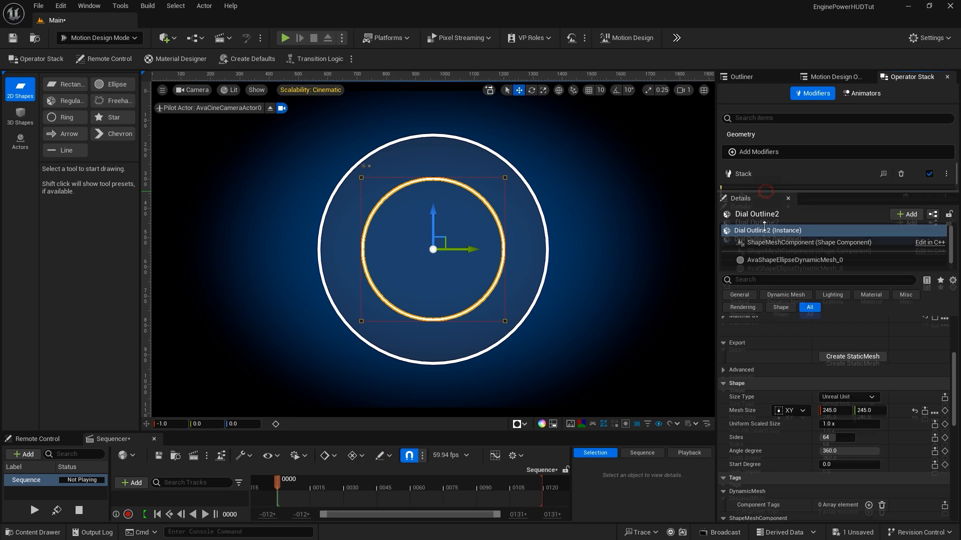
pyautogui.moveTo(765, 187); pyautogui.dragTo(764, 299)
pyautogui.click(829, 227)
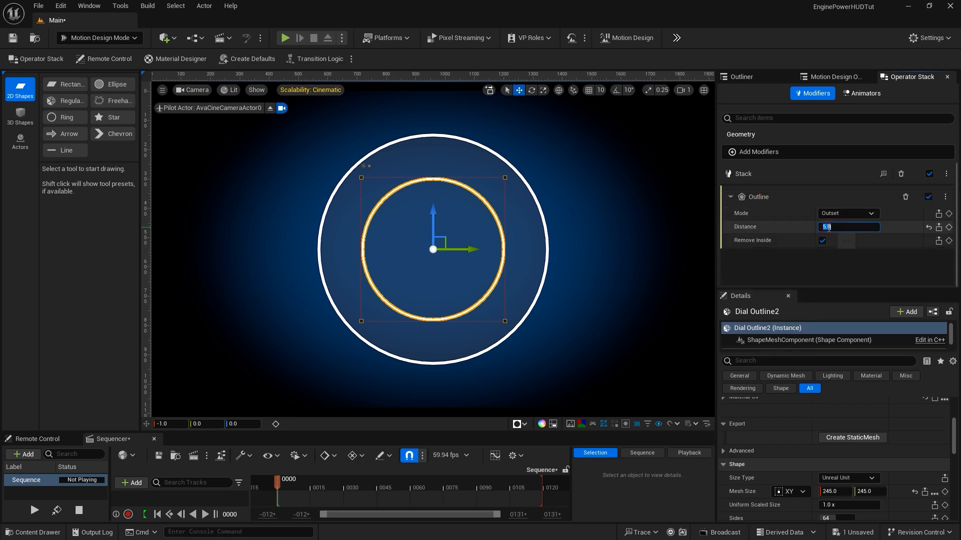
pyautogui.write('4')
pyautogui.press('Return')
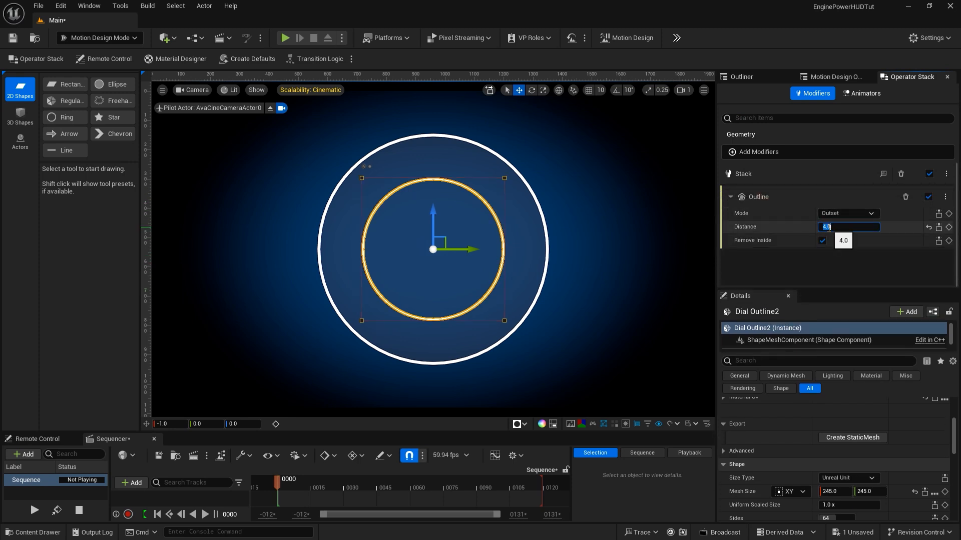
pyautogui.click(829, 227)
pyautogui.doubleClick(828, 228)
pyautogui.write('3')
pyautogui.press('Return')
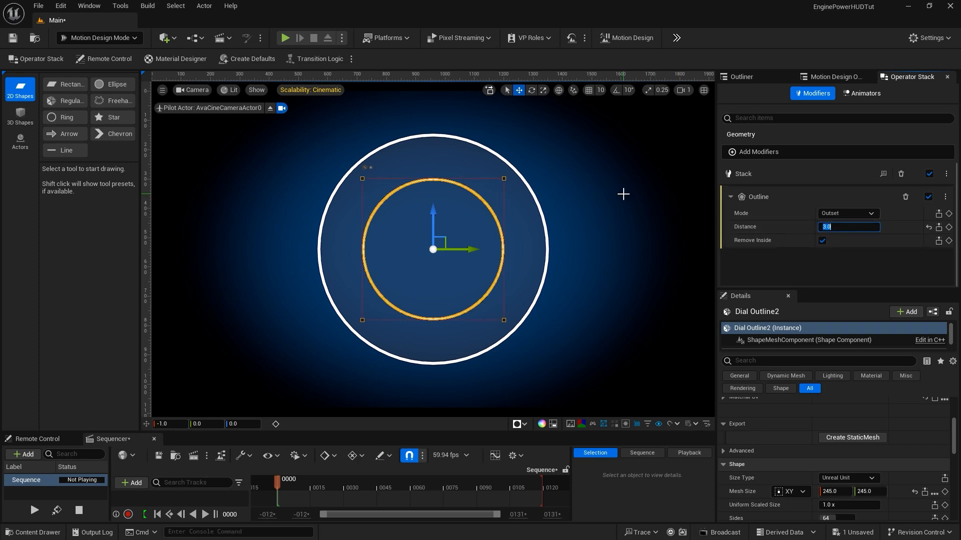
pyautogui.click(831, 77)
pyautogui.click(819, 201)
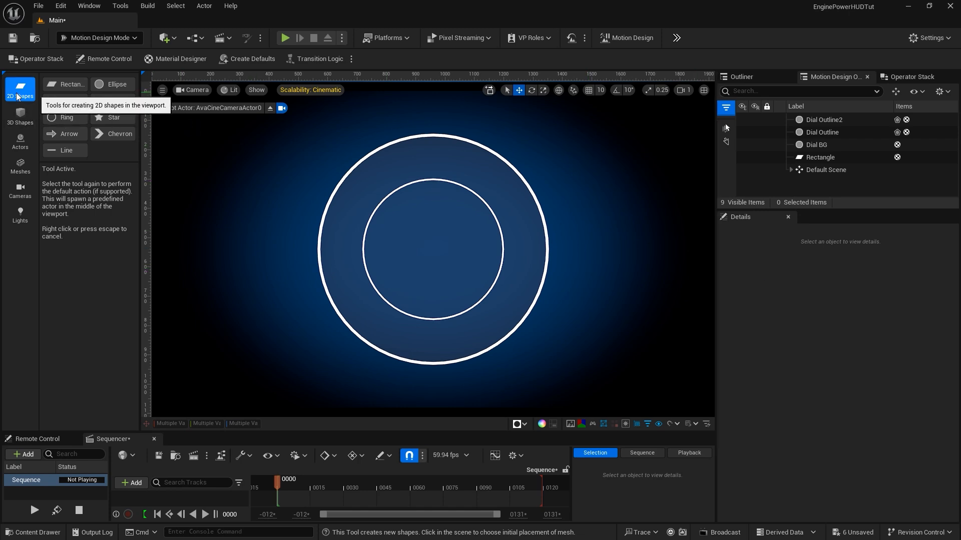
# - Add a default Cloner actor in the middle of the viewport and select it
pyautogui.click(18, 142)
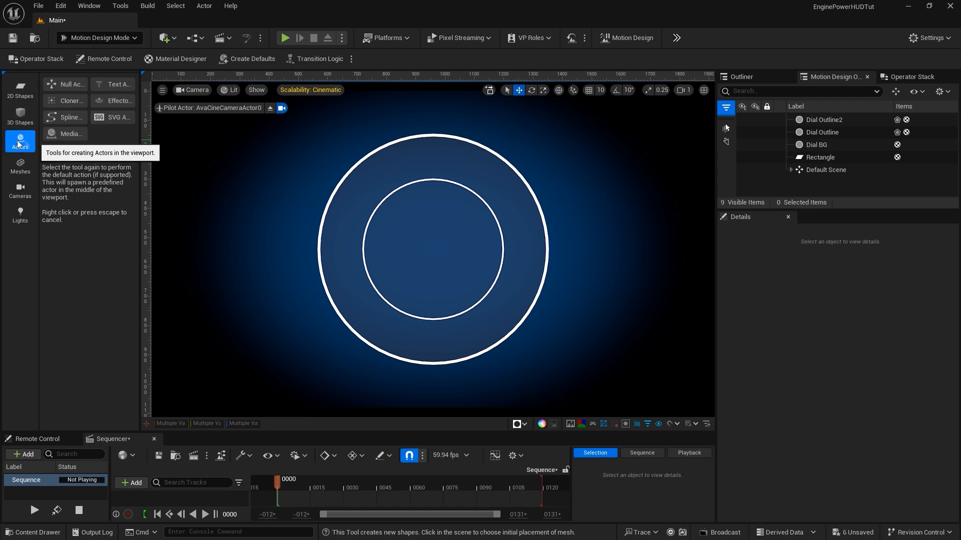
pyautogui.doubleClick(68, 104)
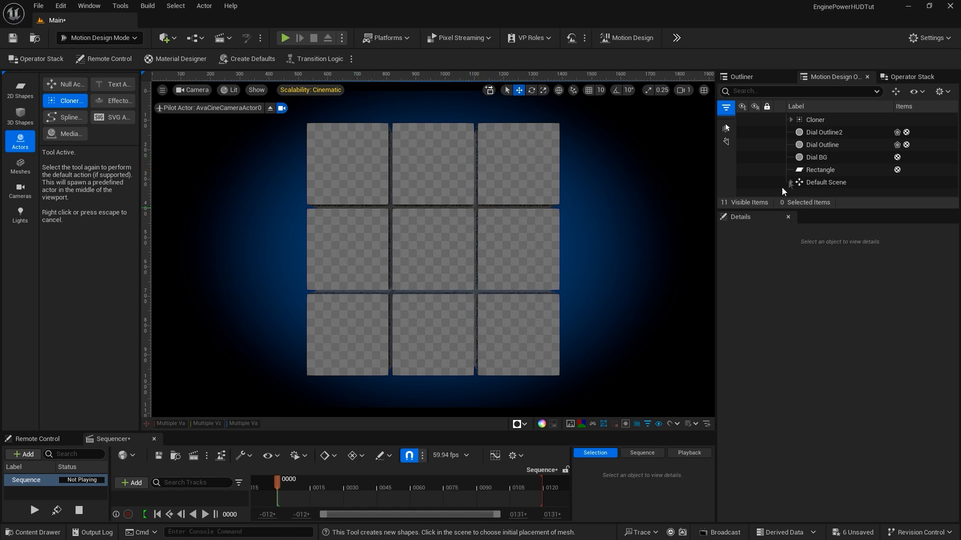
pyautogui.click(814, 121)
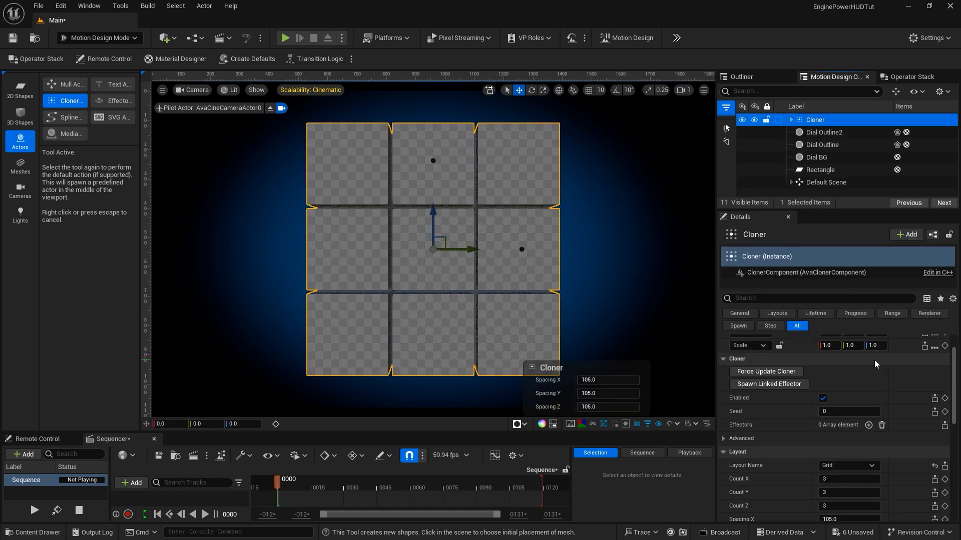
# - Temporarily tilt the Cloner by 39° to inspect its cube grid and DefaultCube child, and reset its rotation to 0°
pyautogui.scroll(2, 873, 373)
pyautogui.moveTo(852, 369); pyautogui.dragTo(877, 368)
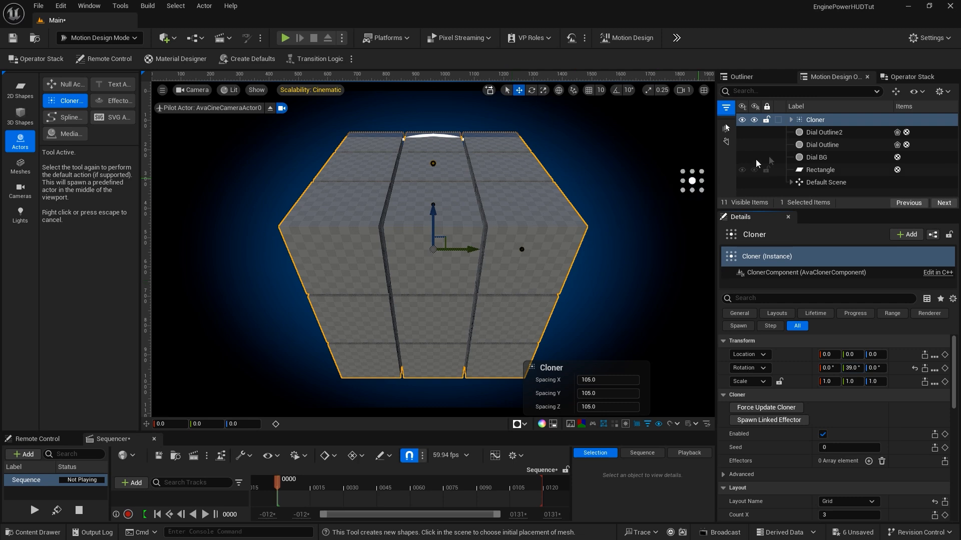
pyautogui.click(790, 120)
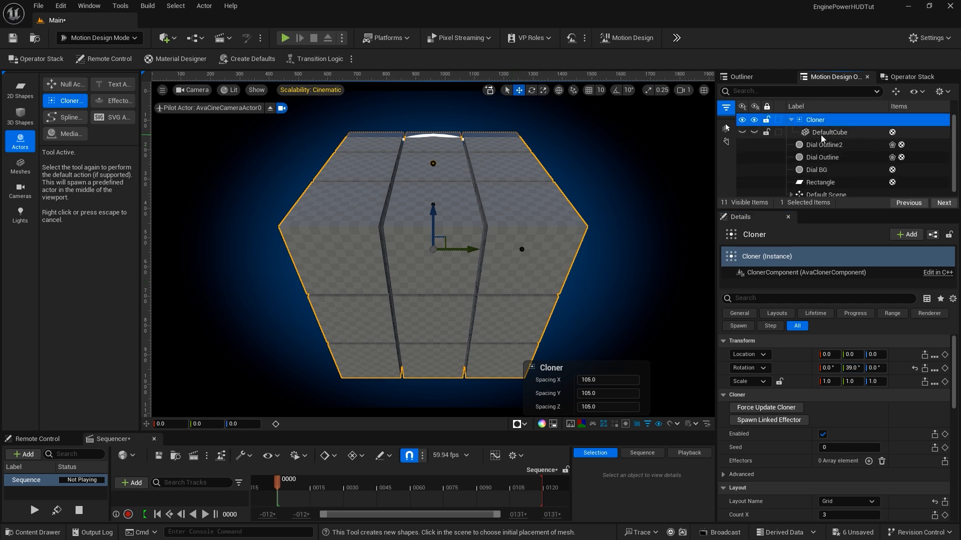
pyautogui.click(821, 134)
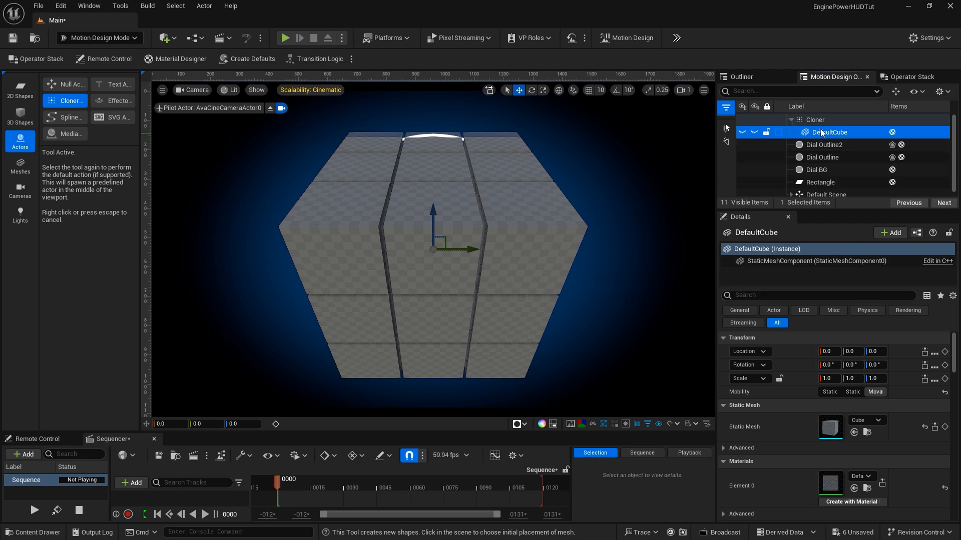
pyautogui.click(815, 120)
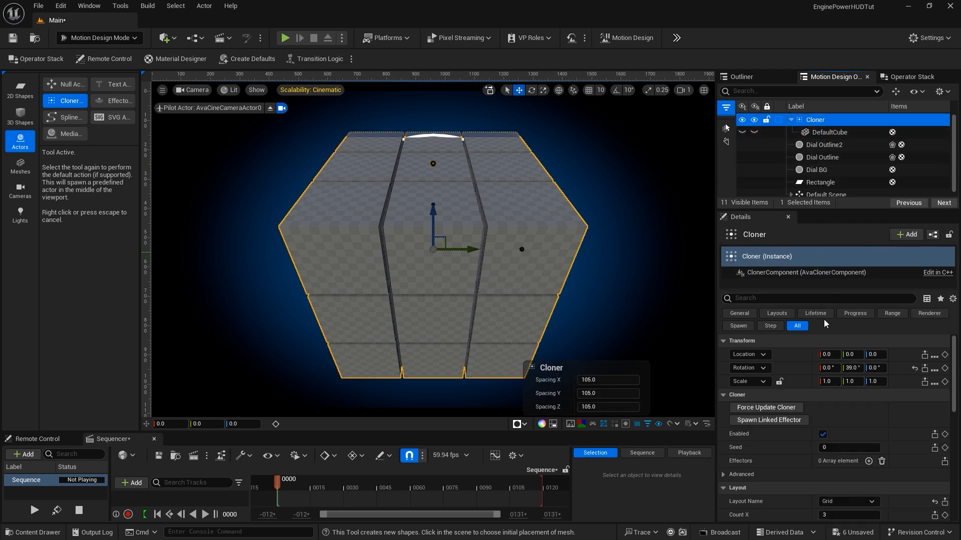
pyautogui.click(852, 369)
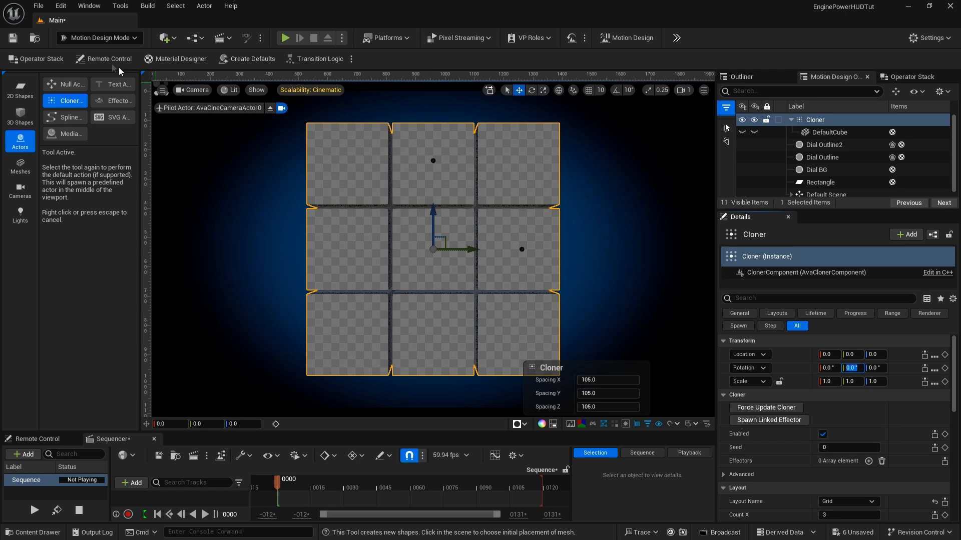
# - Create a cylinder with radius 50 and height 200 at the dial's centre using Modeling mode
pyautogui.click(98, 38)
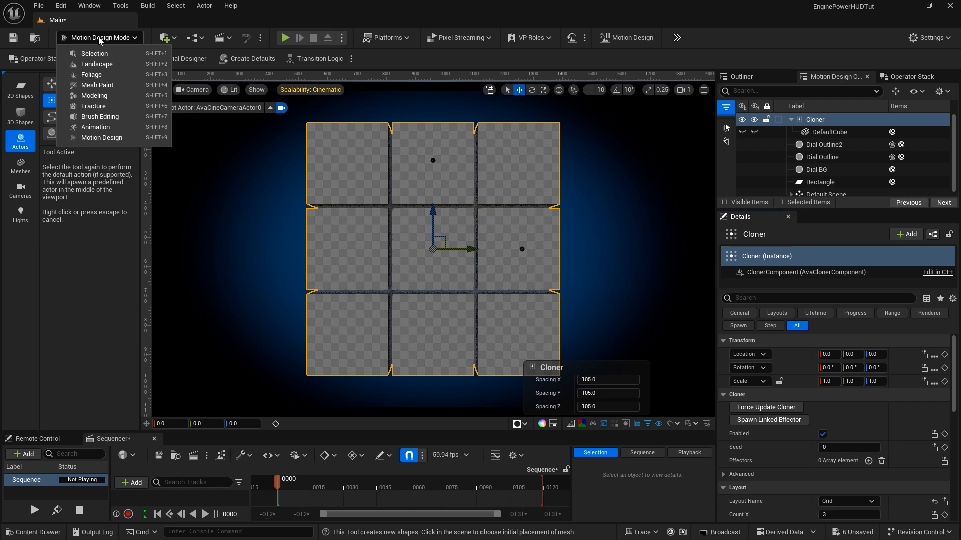
pyautogui.click(104, 97)
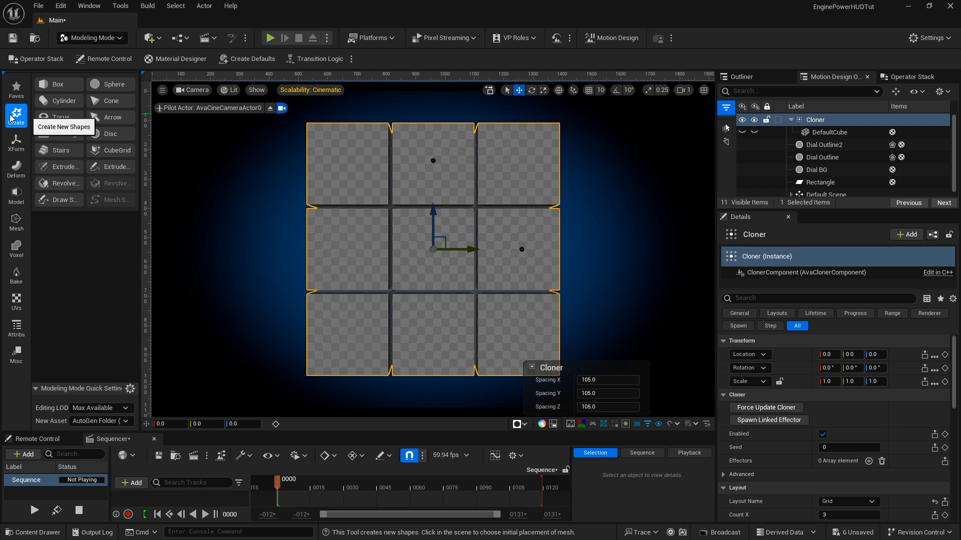
pyautogui.click(57, 102)
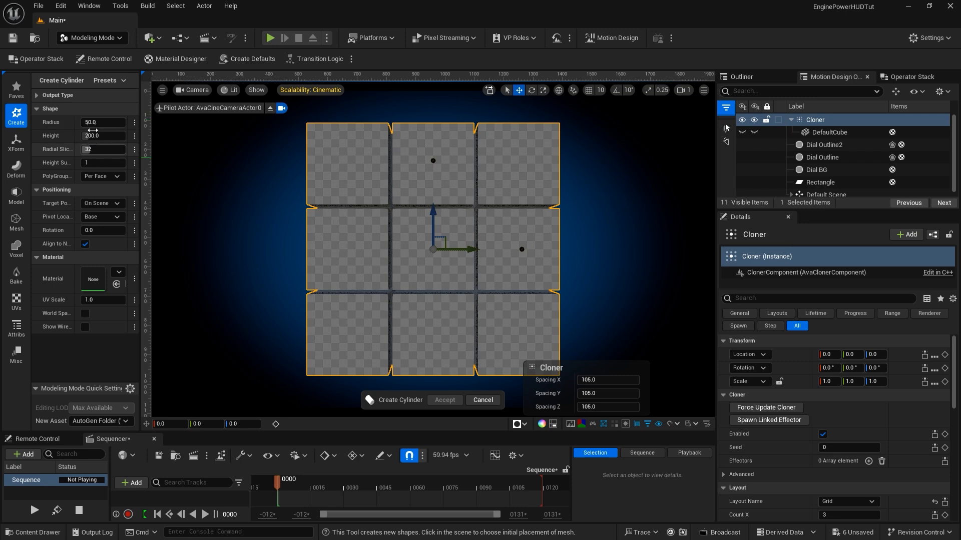
pyautogui.click(433, 250)
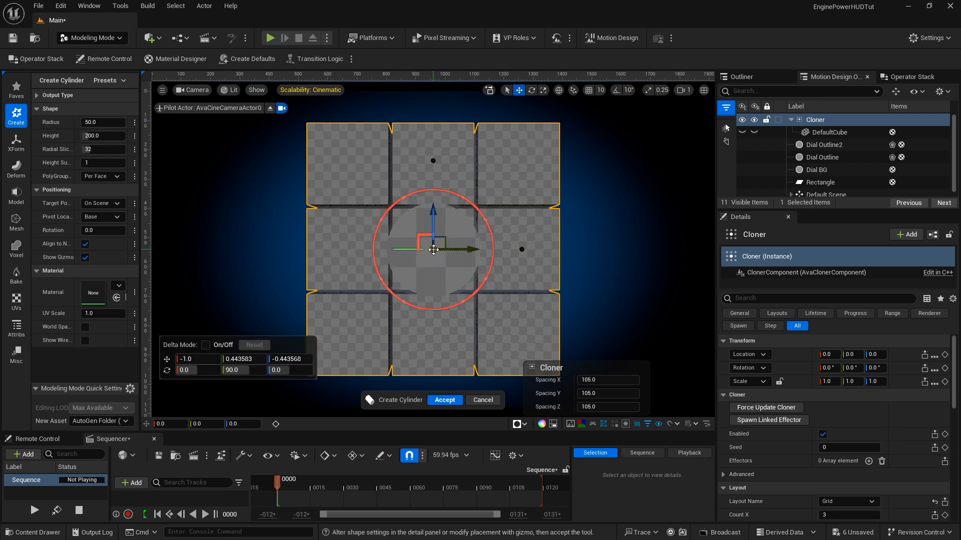
pyautogui.click(445, 400)
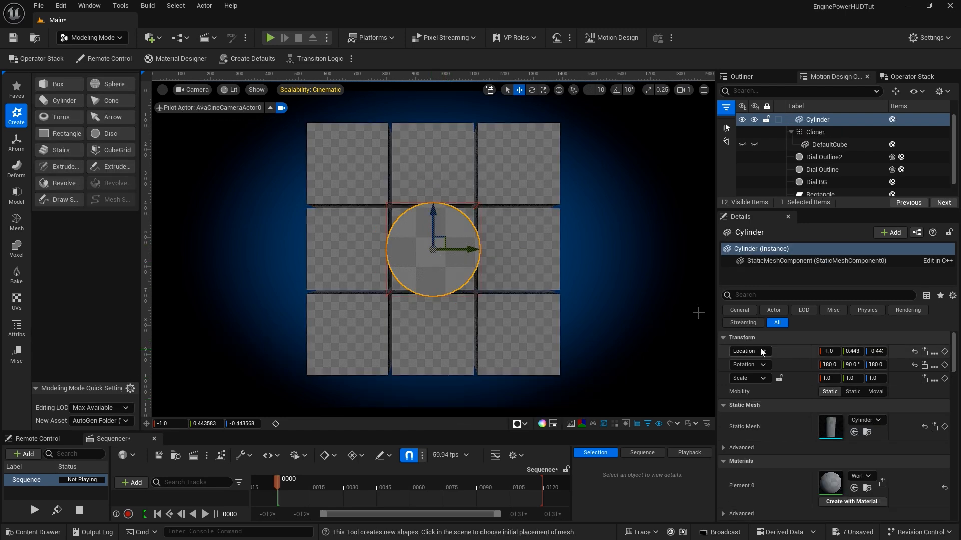
# - Set the cylinder's location to 0, 0, 0 on all three axes
pyautogui.click(831, 353)
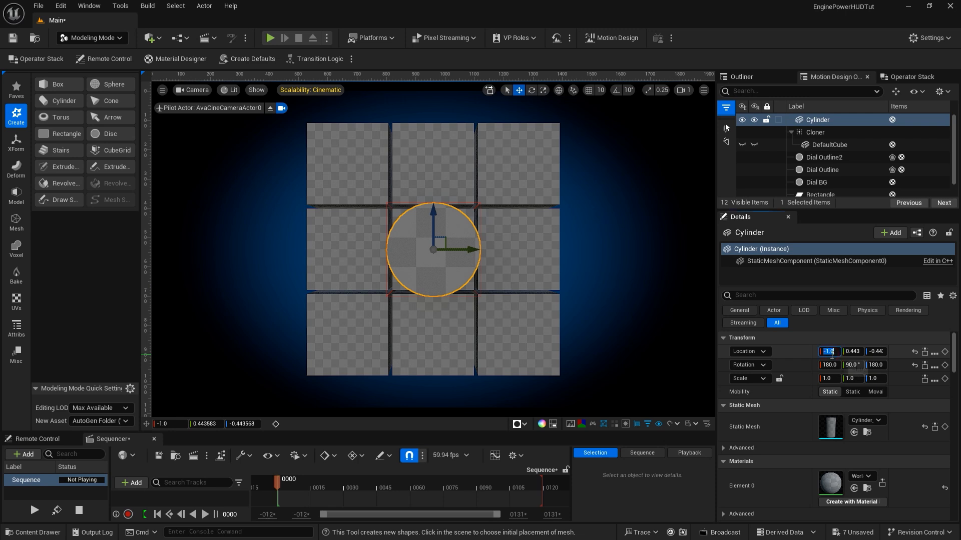
pyautogui.write('0')
pyautogui.press('Tab')
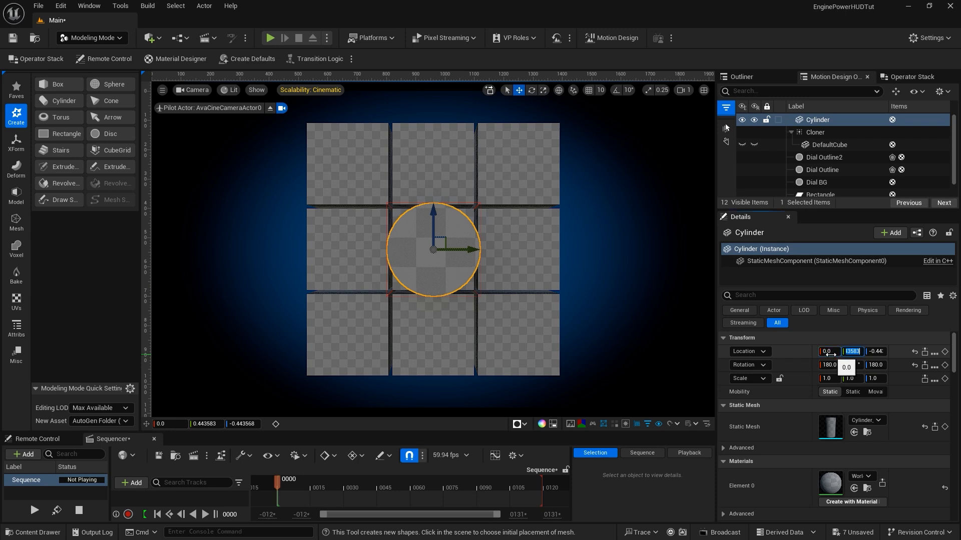
pyautogui.write('0')
pyautogui.press('Tab')
pyautogui.write('0')
pyautogui.press('Tab')
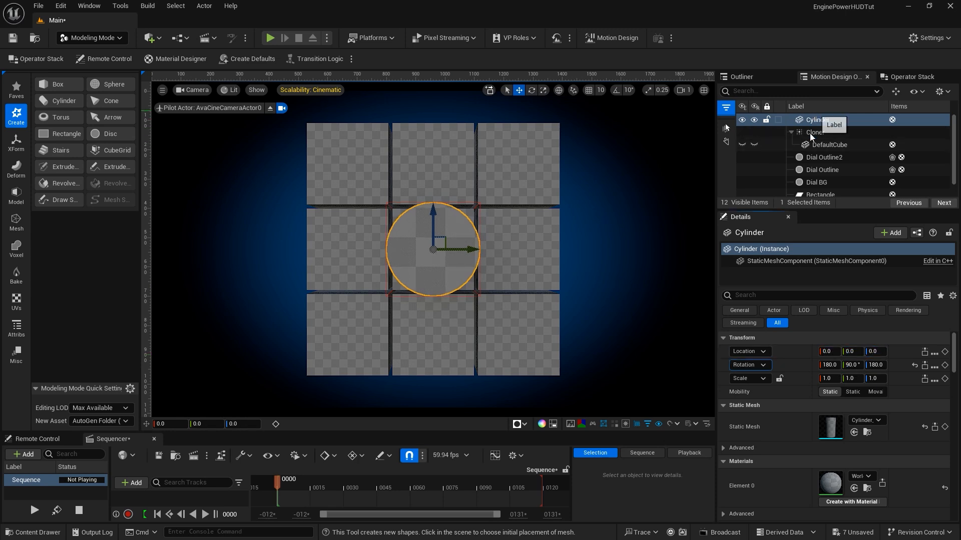
# - Make the cylinder a child of the Cloner actor
pyautogui.click(810, 133)
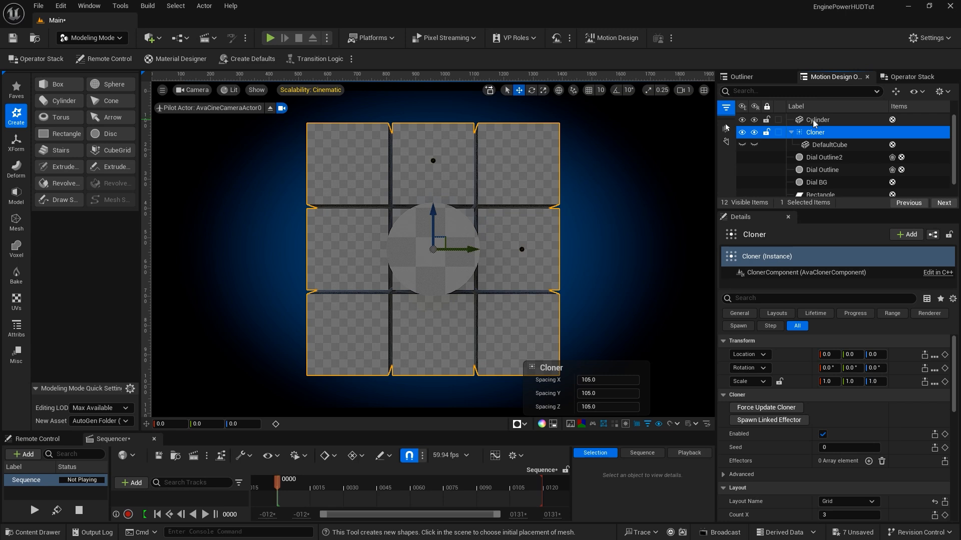
pyautogui.moveTo(817, 120); pyautogui.dragTo(814, 133)
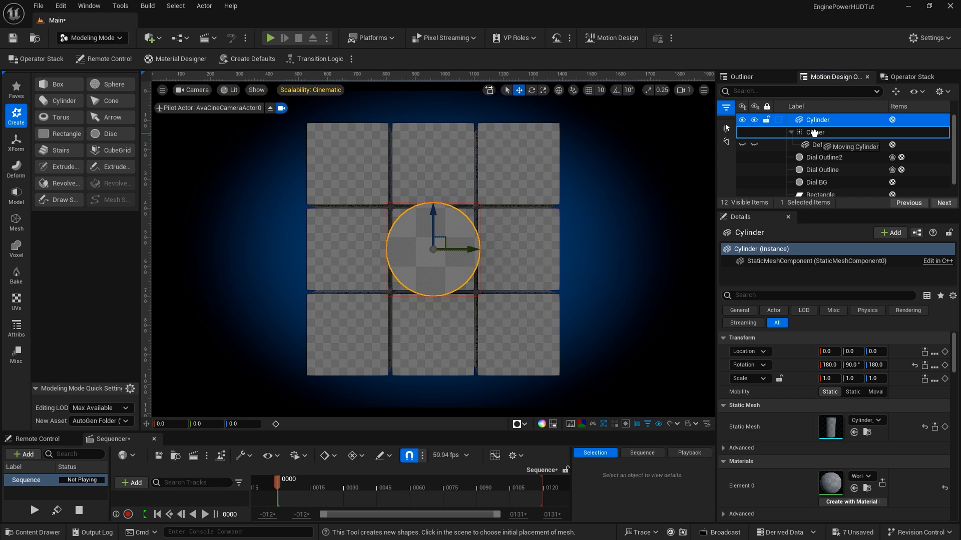
pyautogui.moveTo(814, 132); pyautogui.dragTo(814, 134)
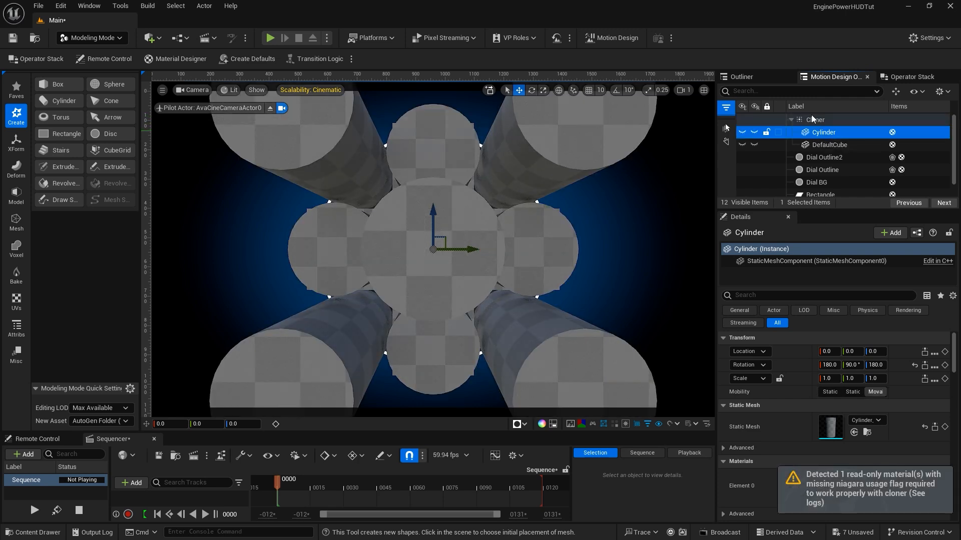
# - Delete the DefaultCube child from the Cloner despite its reference
pyautogui.click(823, 146)
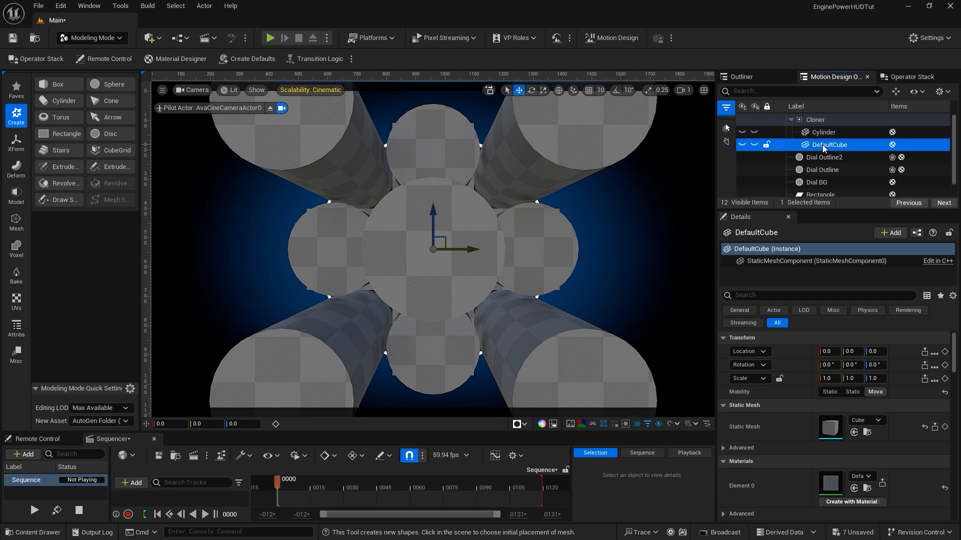
pyautogui.press('Delete')
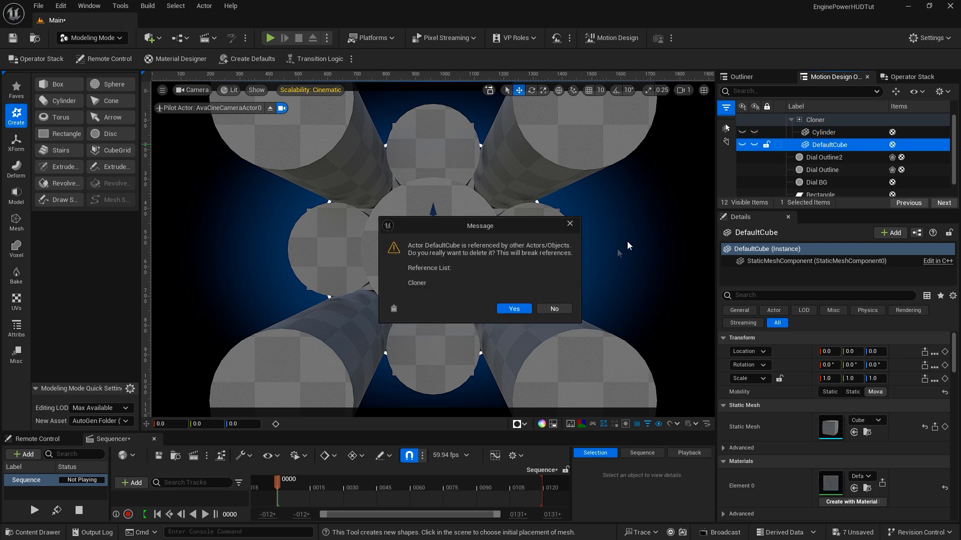
pyautogui.click(513, 309)
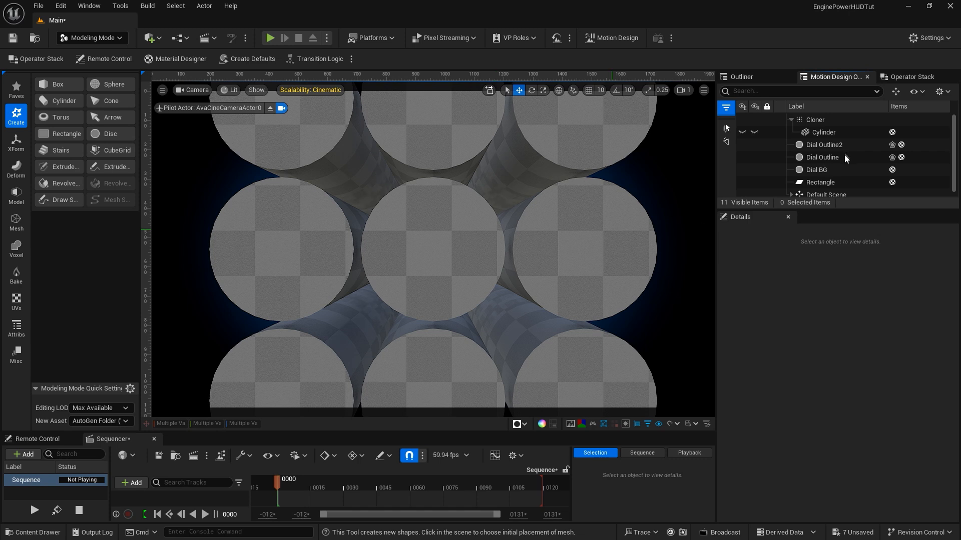
# - Scale the Cloner's child cylinder to 0.03 in X, 0.03 in Y and 0.3 in Z
pyautogui.click(824, 132)
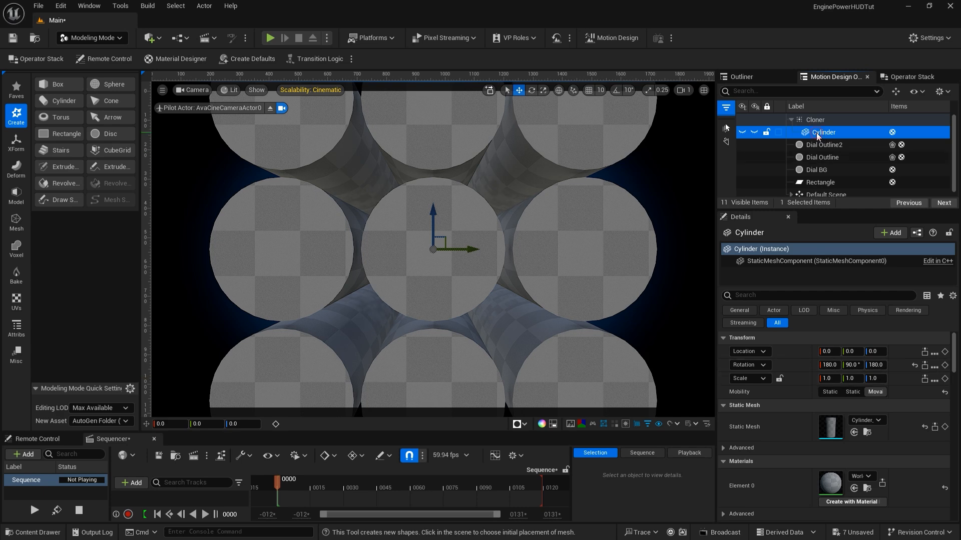
pyautogui.click(815, 133)
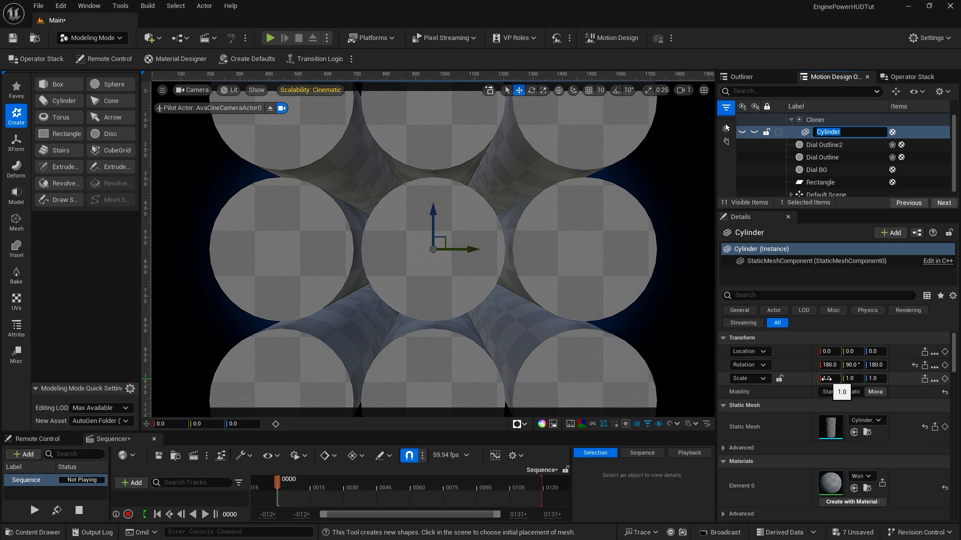
pyautogui.click(826, 378)
pyautogui.write('.')
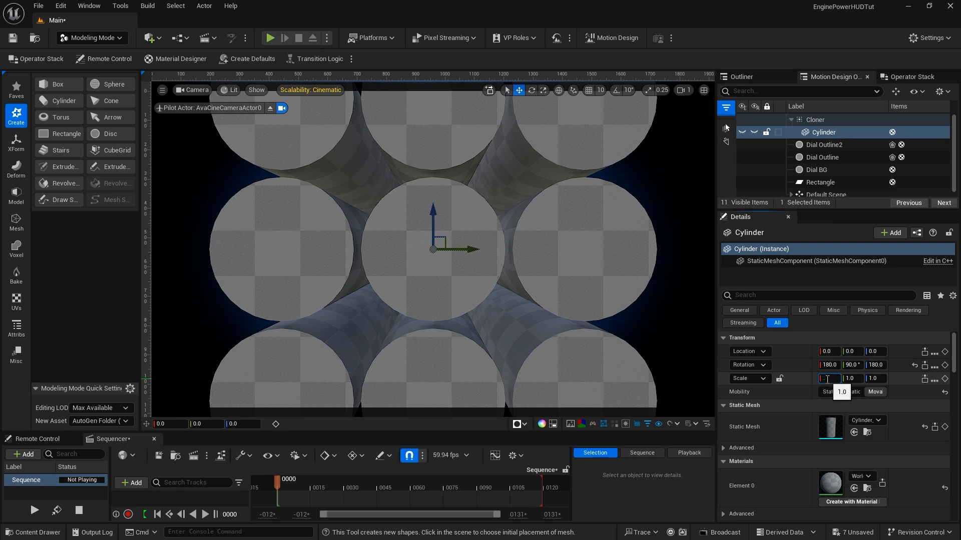
pyautogui.write('03')
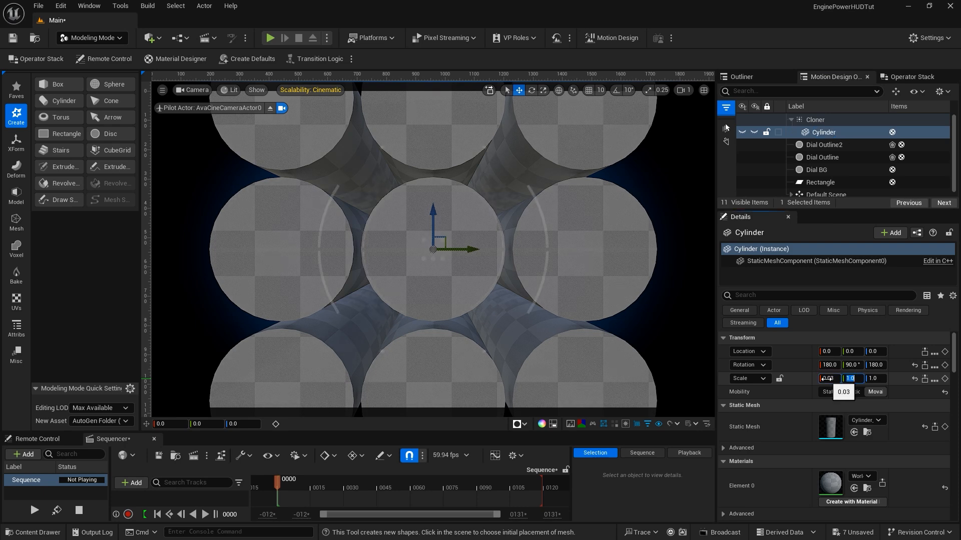
pyautogui.press('Tab')
pyautogui.write('.03')
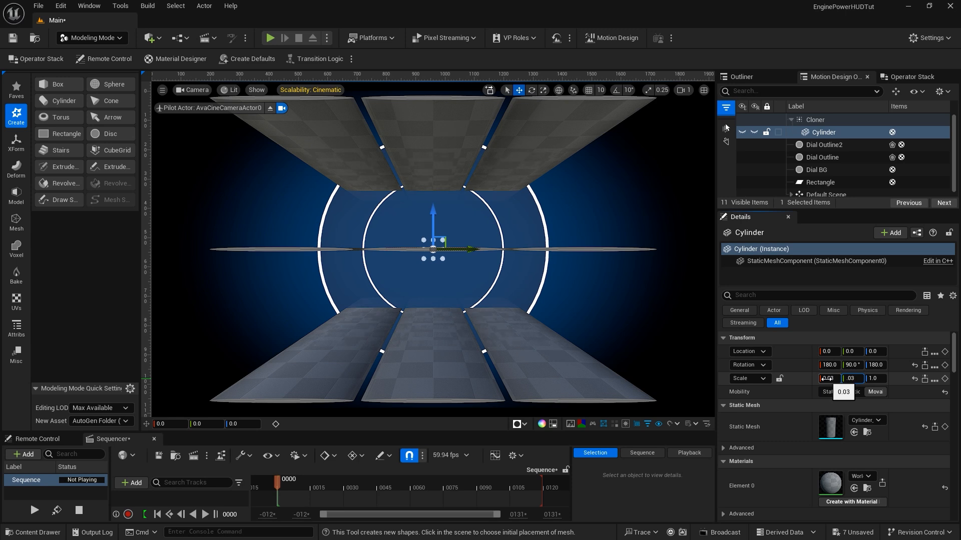
pyautogui.press('Tab')
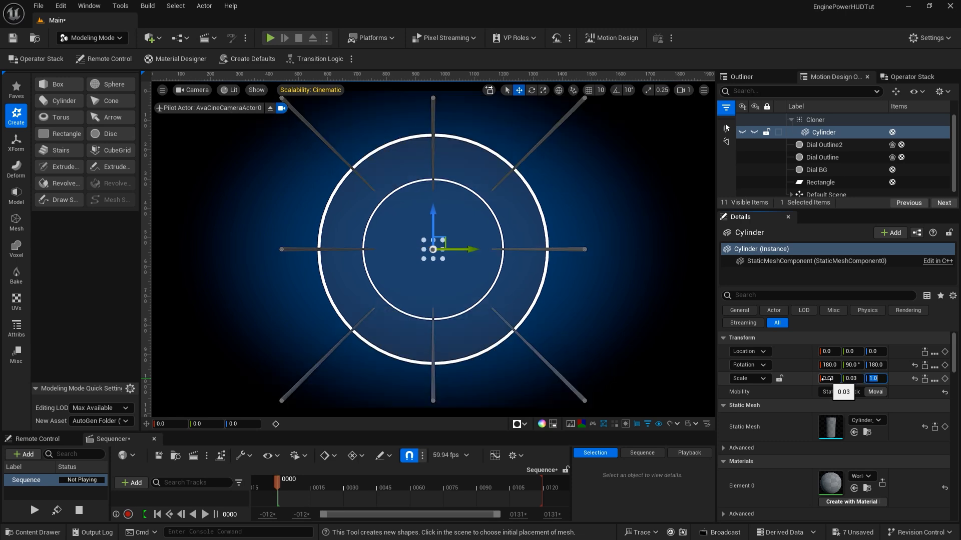
pyautogui.write('.3')
pyautogui.press('Return')
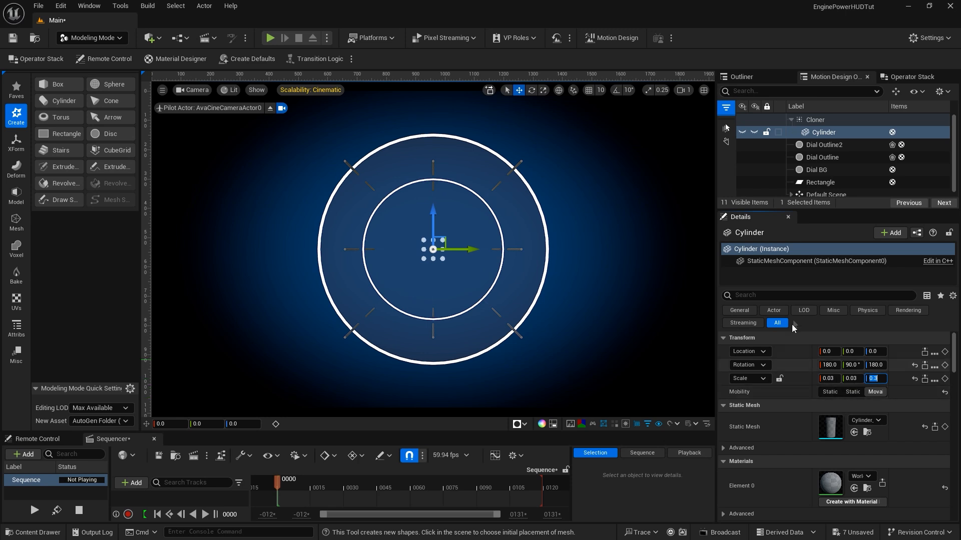
# - Change the Cloner's layout from Grid to Circle
pyautogui.click(808, 119)
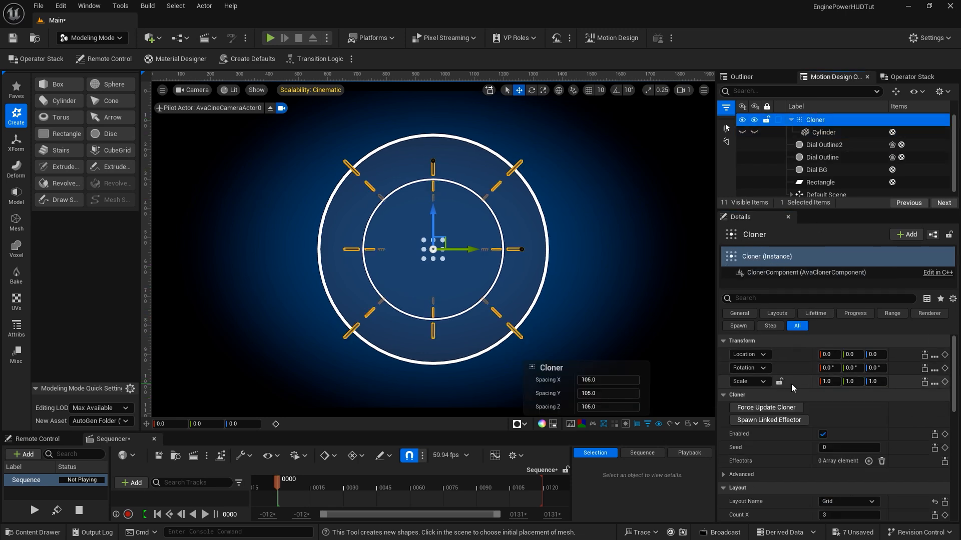
pyautogui.scroll(-3, 806, 410)
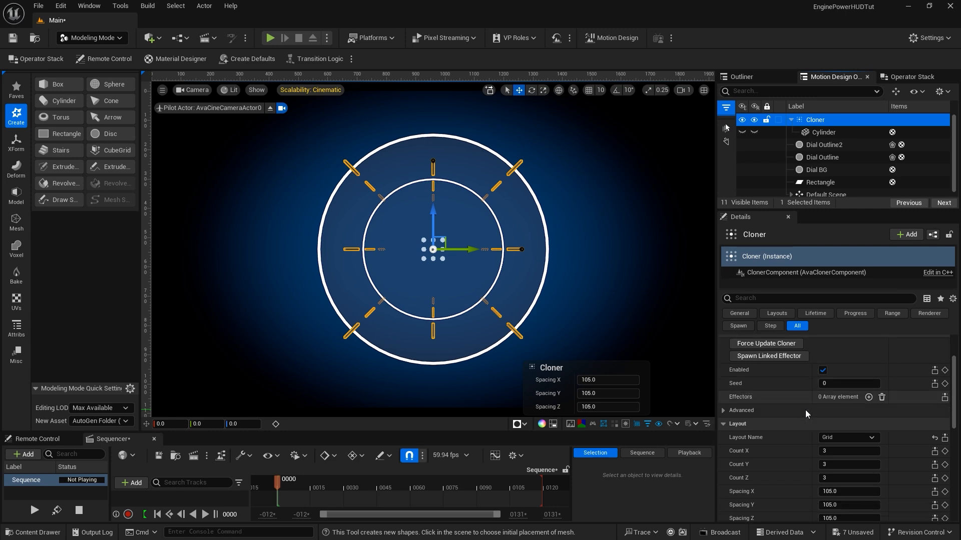
pyautogui.scroll(-2, 796, 410)
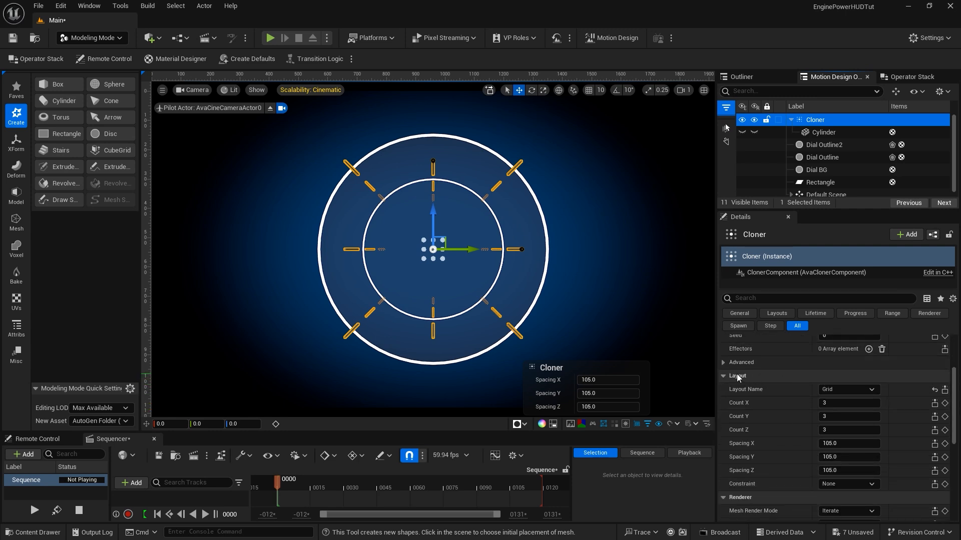
pyautogui.click(836, 388)
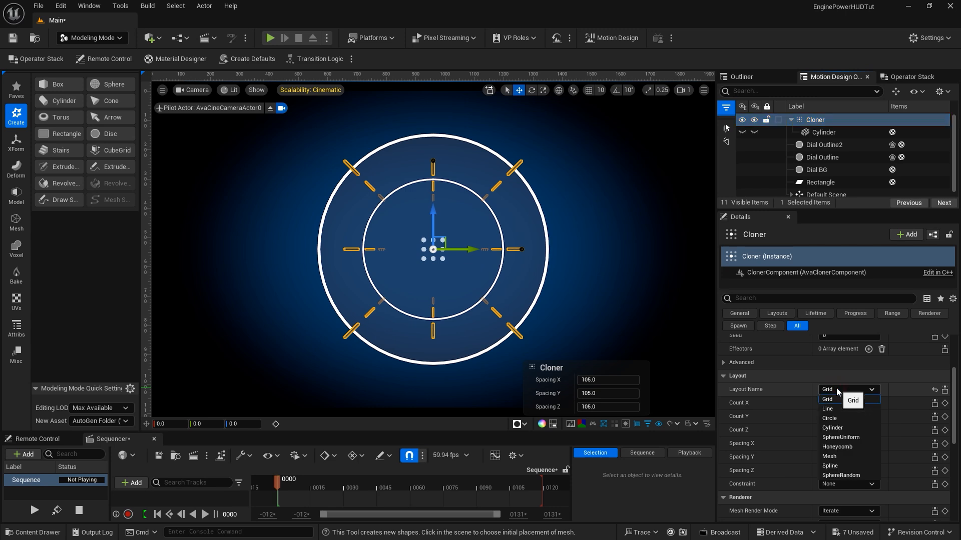
pyautogui.click(845, 418)
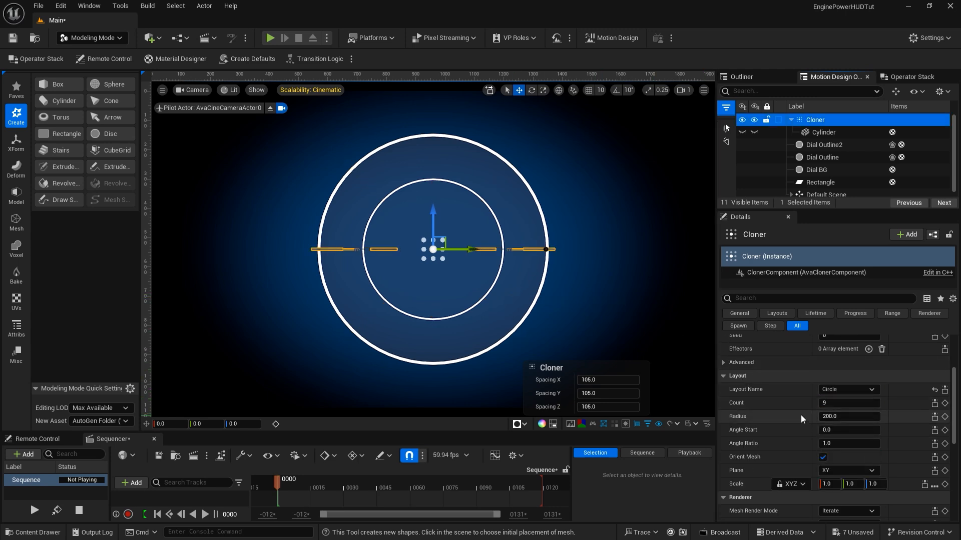
# - Set the Cloner's Y rotation to 90° so the circle of dashes faces the camera
pyautogui.scroll(4, 800, 416)
pyautogui.scroll(1, 800, 415)
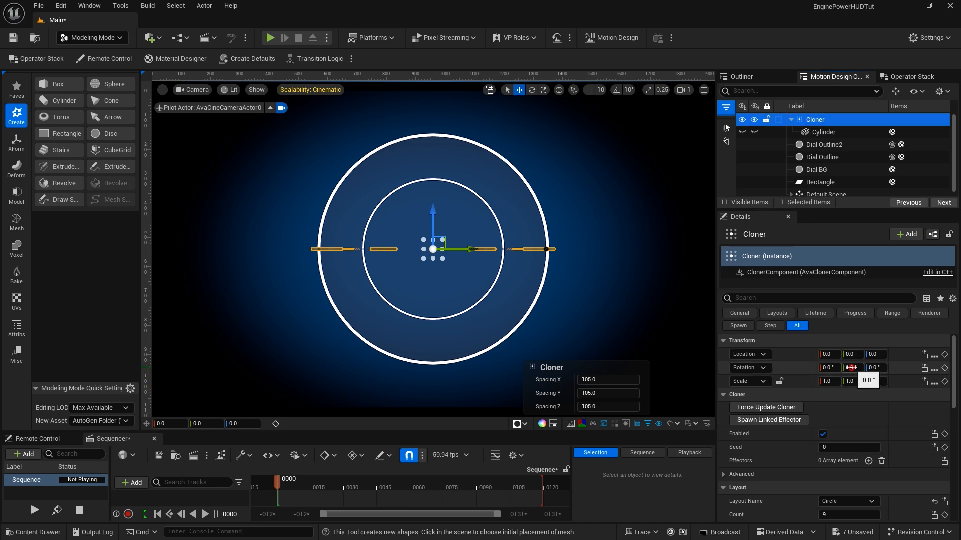
pyautogui.click(851, 368)
pyautogui.write('90')
pyautogui.press('Return')
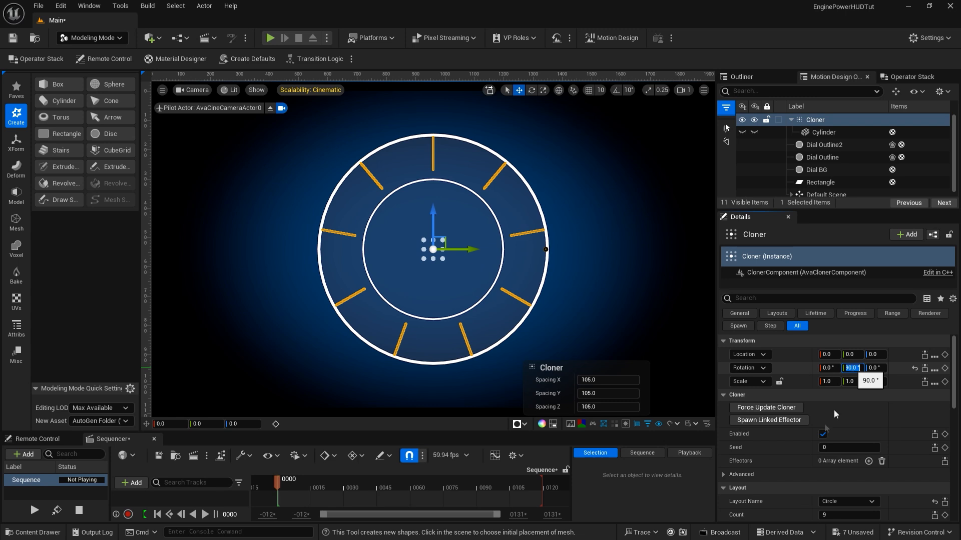
# - Set the Cloner's circle layout to a count of 20 and a radius of 192, and deselect it
pyautogui.scroll(-4, 798, 433)
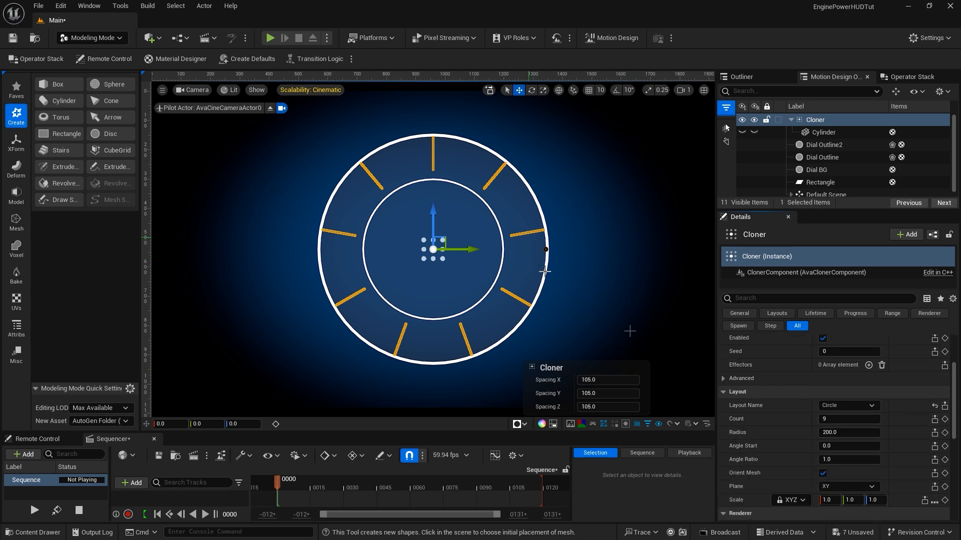
pyautogui.click(826, 419)
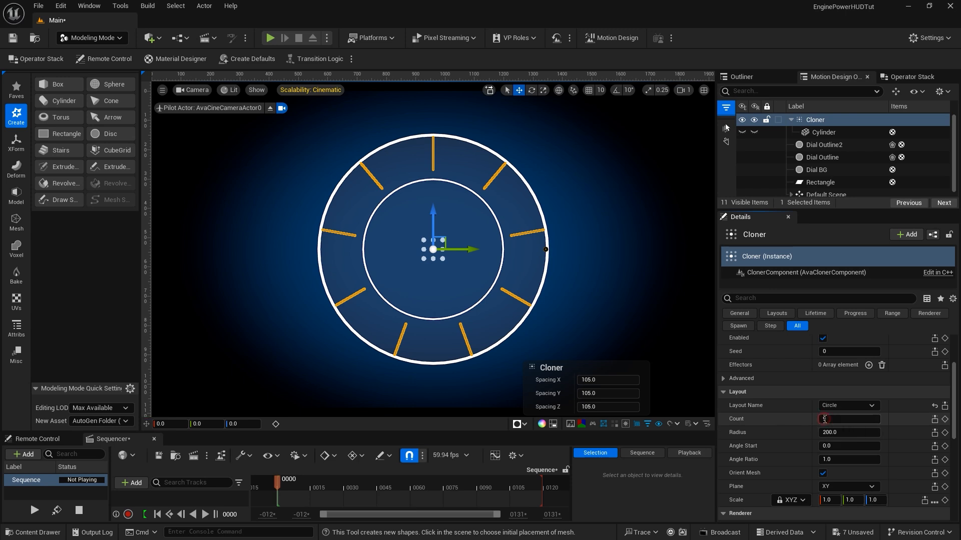
pyautogui.press('Return')
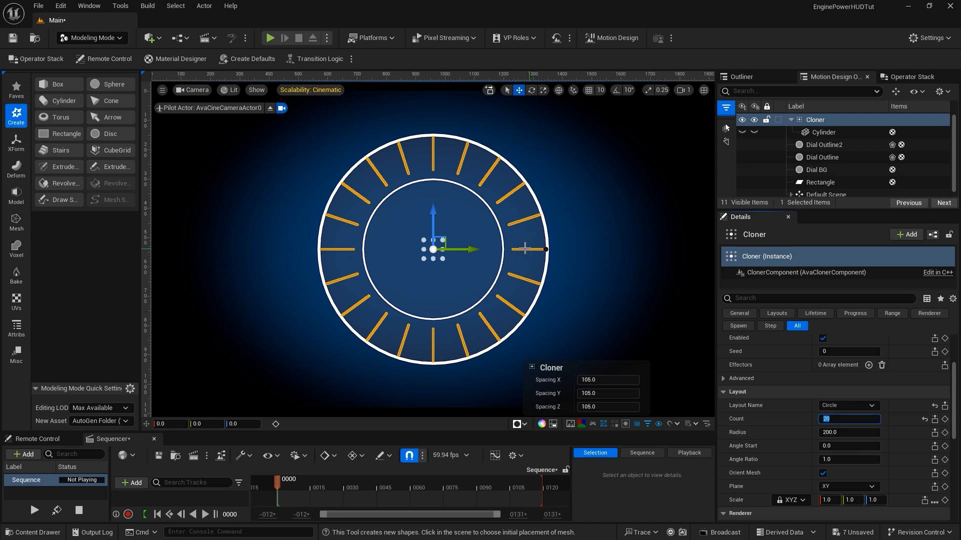
pyautogui.click(830, 433)
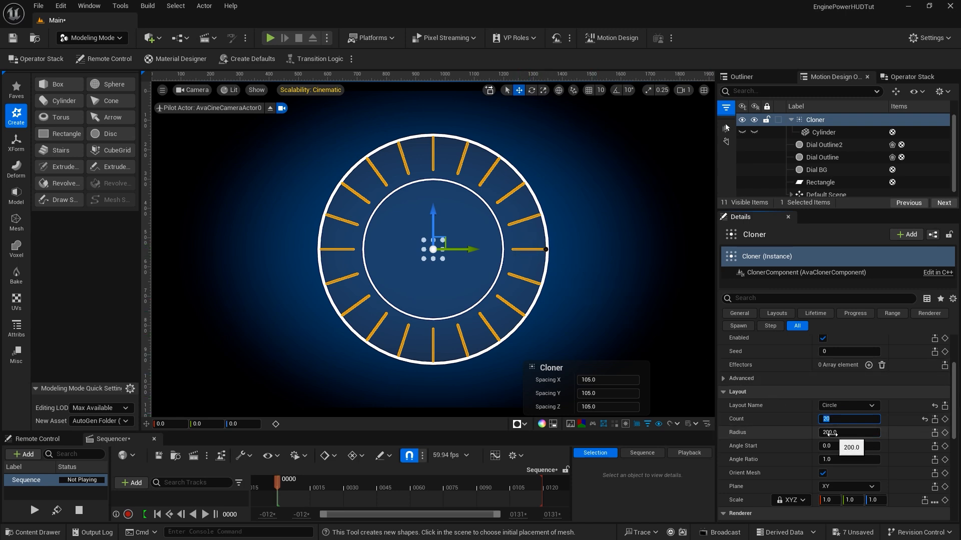
pyautogui.write('192')
pyautogui.press('Return')
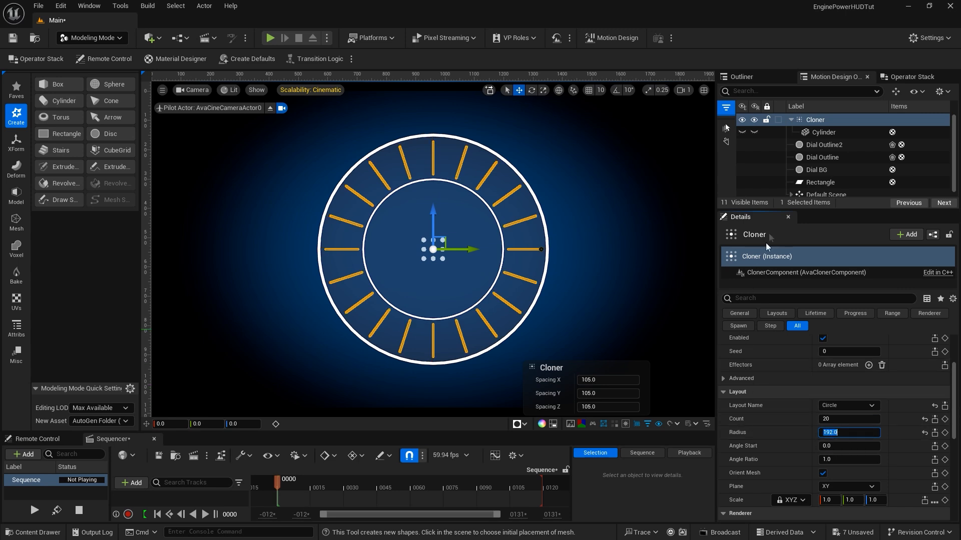
pyautogui.press('Escape')
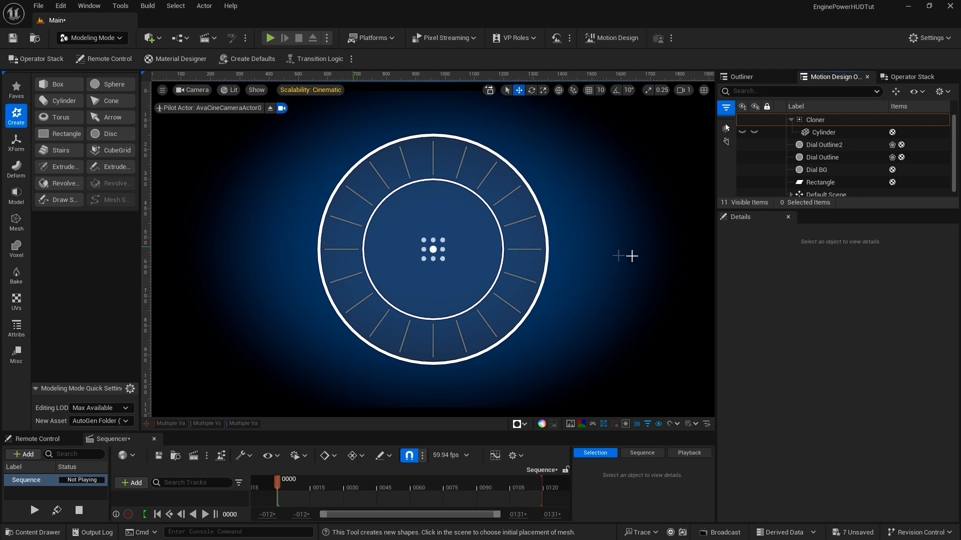
# - Rename the Cloner actor as Large Dashe
pyautogui.click(815, 120)
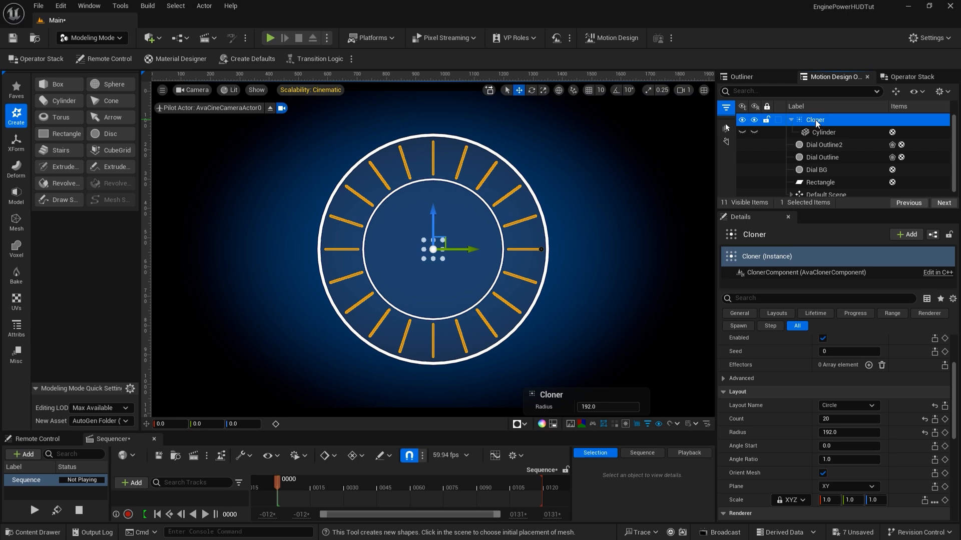
pyautogui.press('F2')
pyautogui.write('Larg')
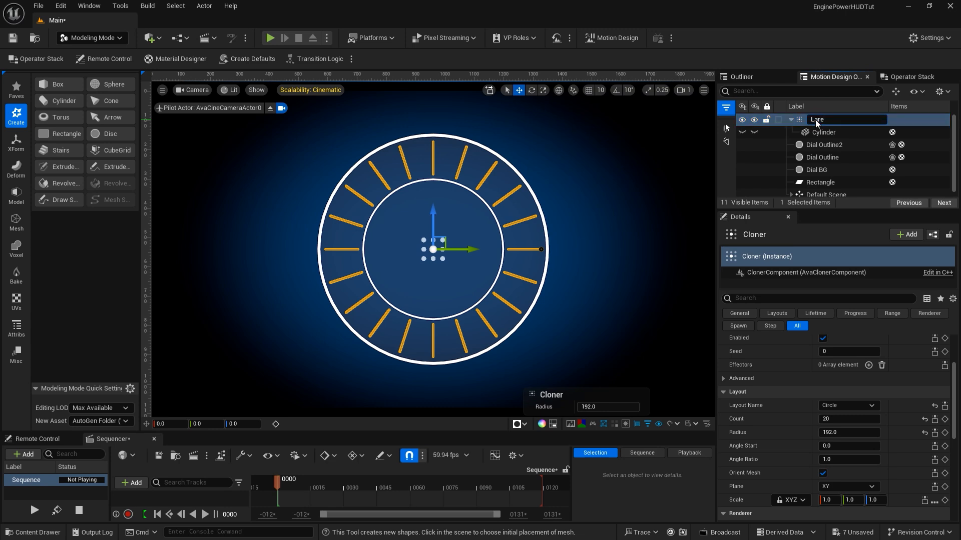
pyautogui.write('e Dashe')
pyautogui.press('Return')
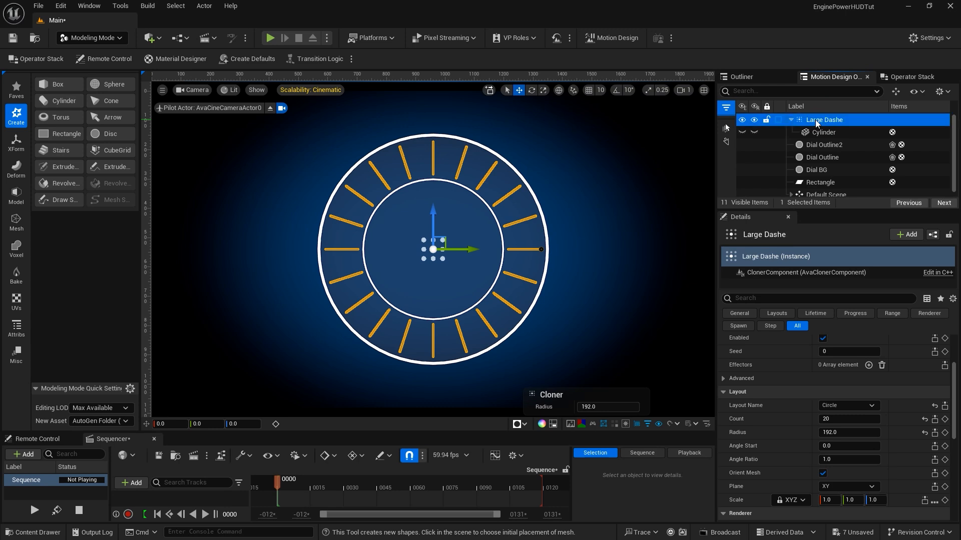
# - Collapse the Large Dashe cloner, duplicate it with its cylinder, and select only the duplicated cloner
pyautogui.click(790, 120)
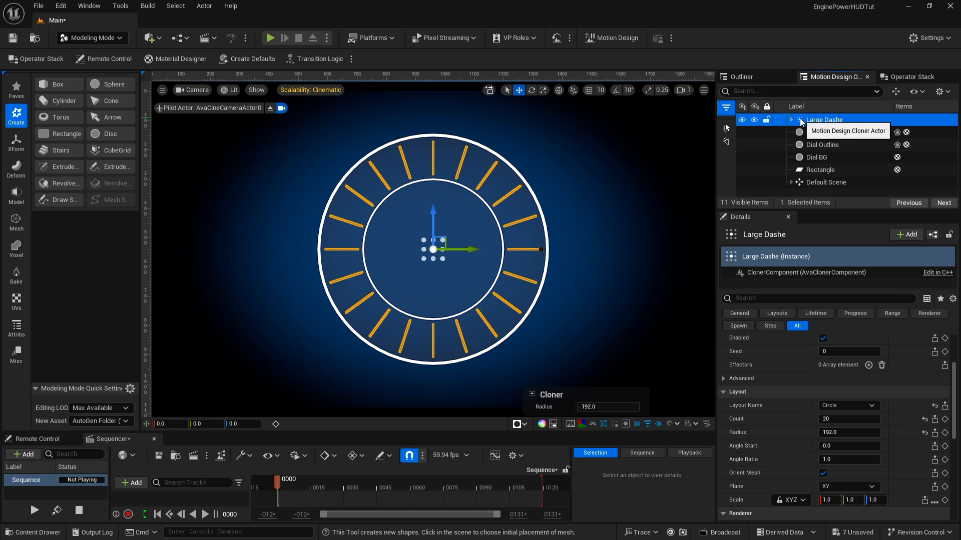
pyautogui.hotkey('ctrl', 'd')
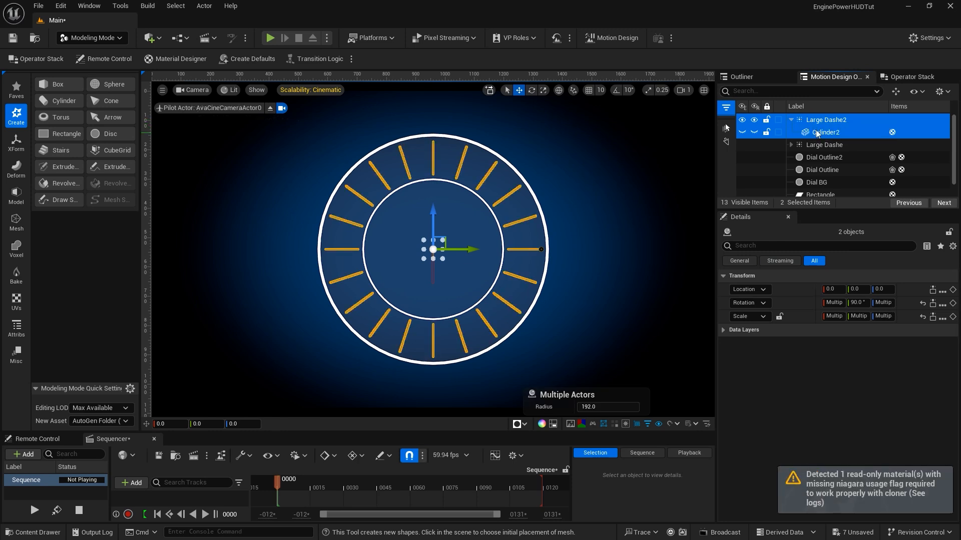
pyautogui.click(833, 120)
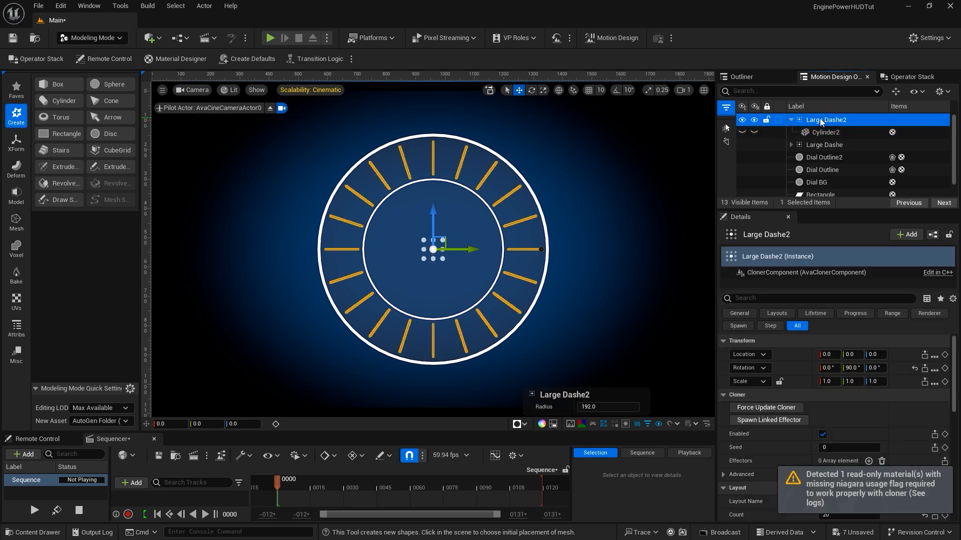
# - Rename the duplicated cloner as Small Dashes
pyautogui.press('F2')
pyautogui.write('San')
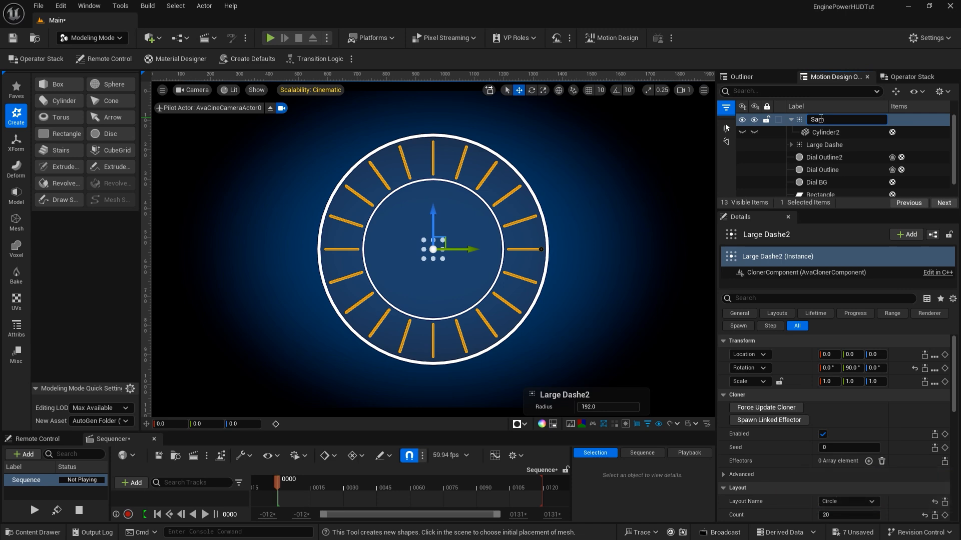
pyautogui.write('mall Dashes')
pyautogui.press('Return')
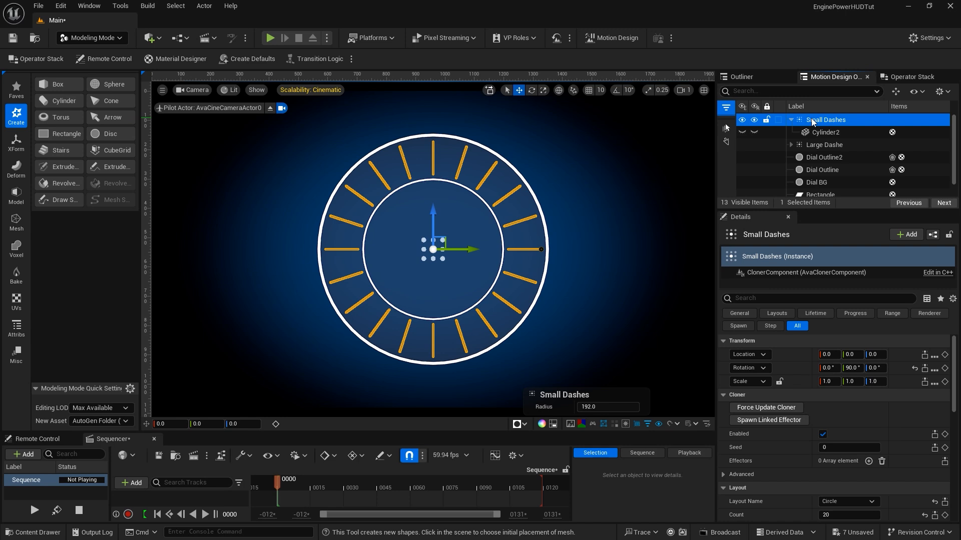
# - Set the Small Dashes cloner's circle layout count to 100
pyautogui.scroll(-3, 795, 415)
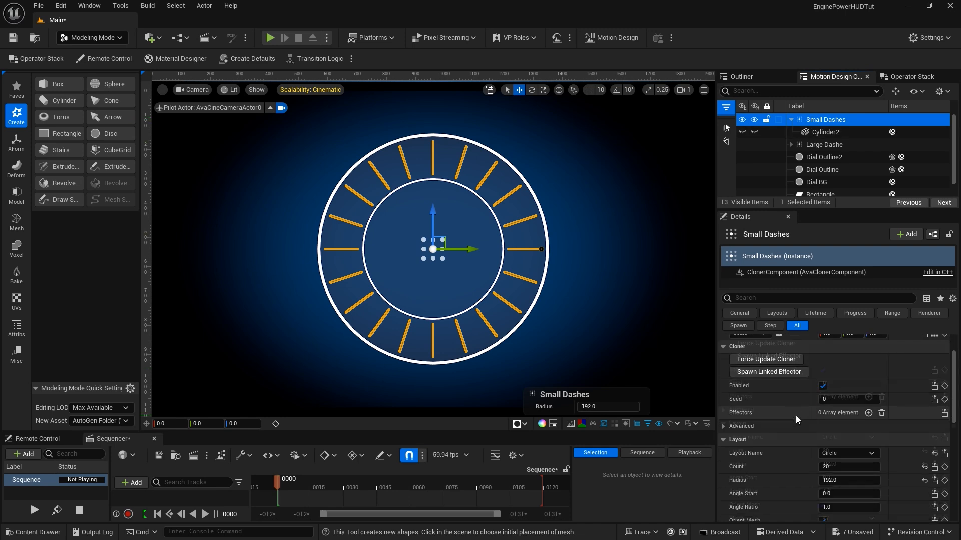
pyautogui.click(828, 434)
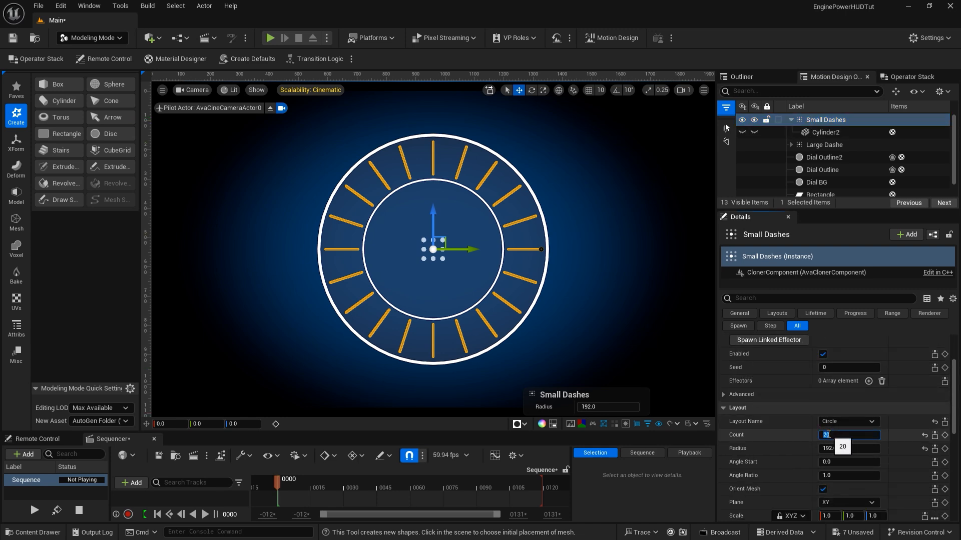
pyautogui.write('100')
pyautogui.press('Return')
# - Shorten the small dashes by setting the Z scale of Cylinder2 to 0.15
pyautogui.click(823, 131)
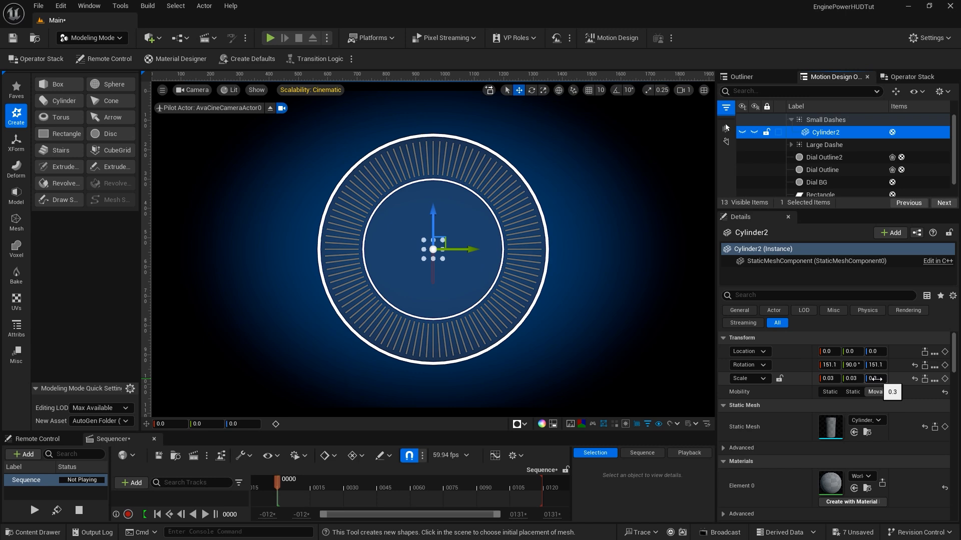
pyautogui.click(873, 379)
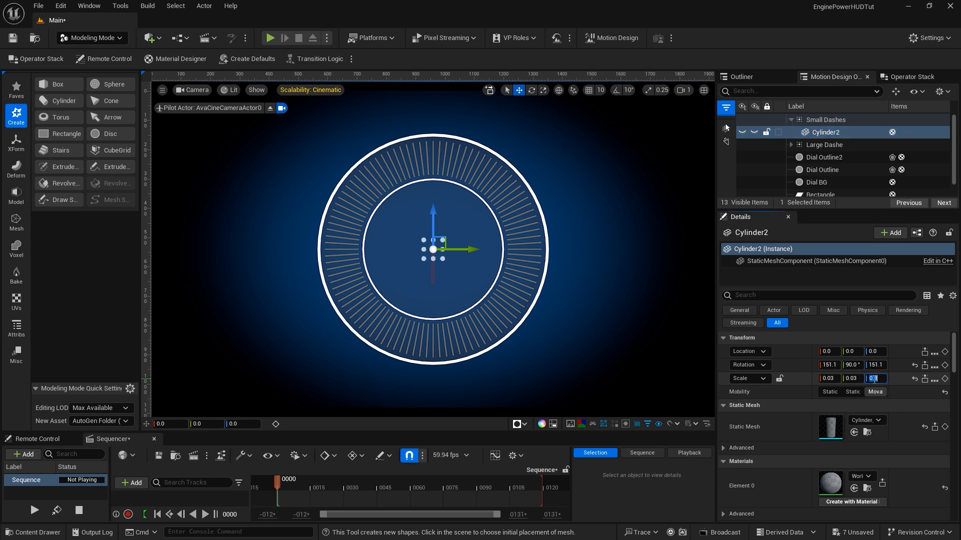
pyautogui.write('.15')
pyautogui.press('Return')
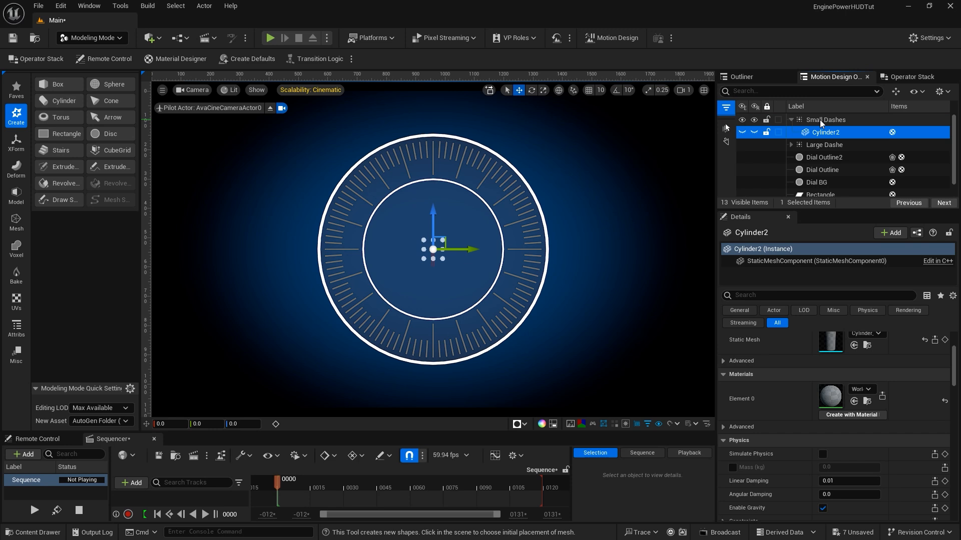
# - Set the Small Dashes cloner's circle radius to 180 and deselect it
pyautogui.click(820, 119)
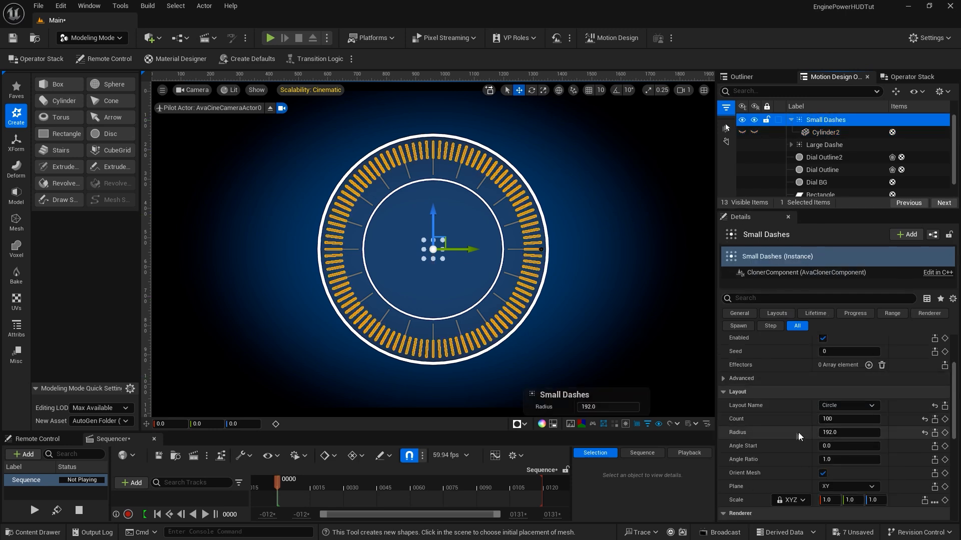
pyautogui.click(834, 432)
pyautogui.write('180')
pyautogui.press('Return')
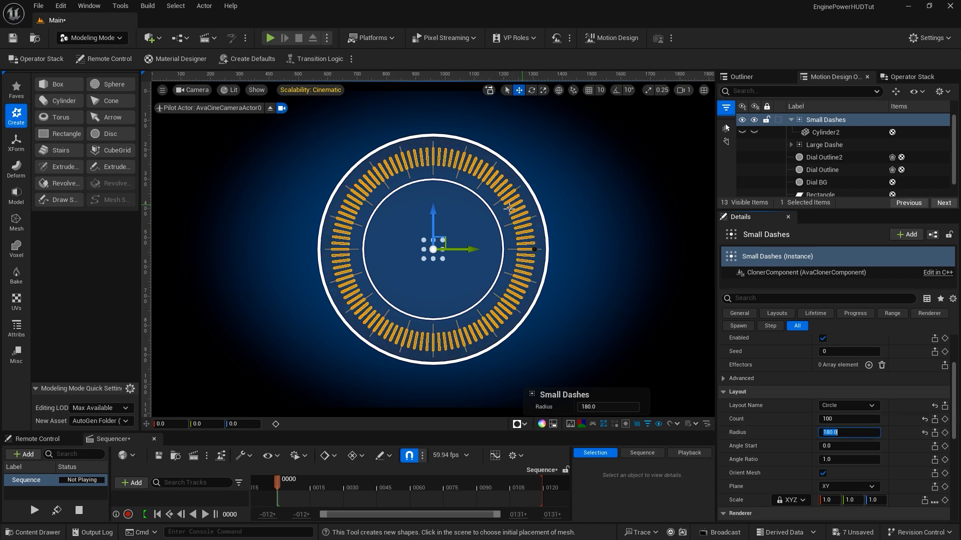
pyautogui.keyDown('ctrl'); pyautogui.click(821, 118); pyautogui.keyUp('ctrl')
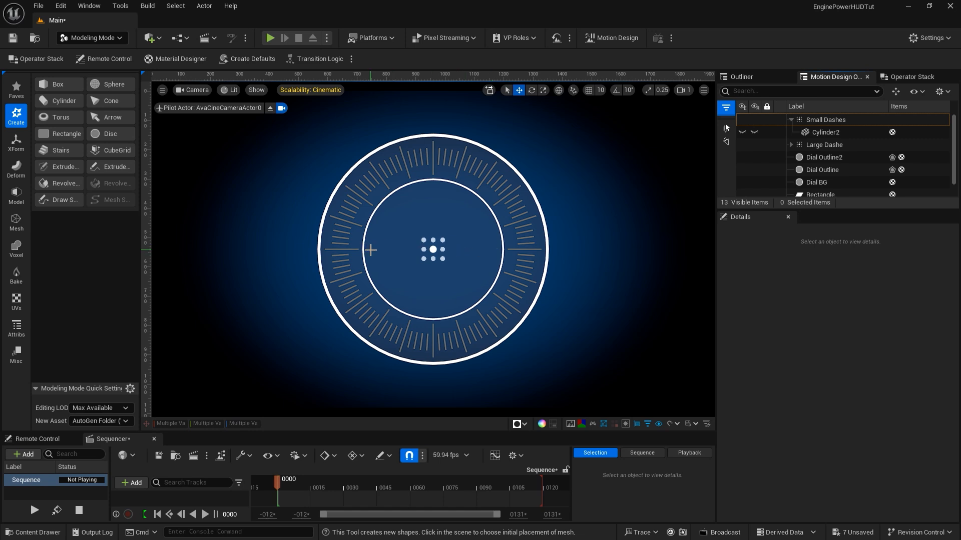
# - Switch to Motion Design mode and add a Text Actor at the centre of the dial
pyautogui.click(92, 38)
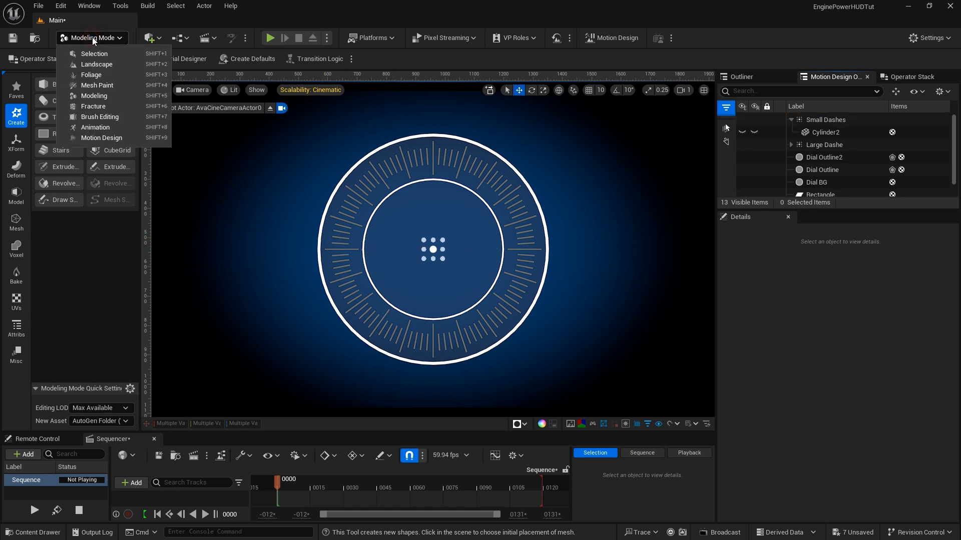
pyautogui.click(107, 137)
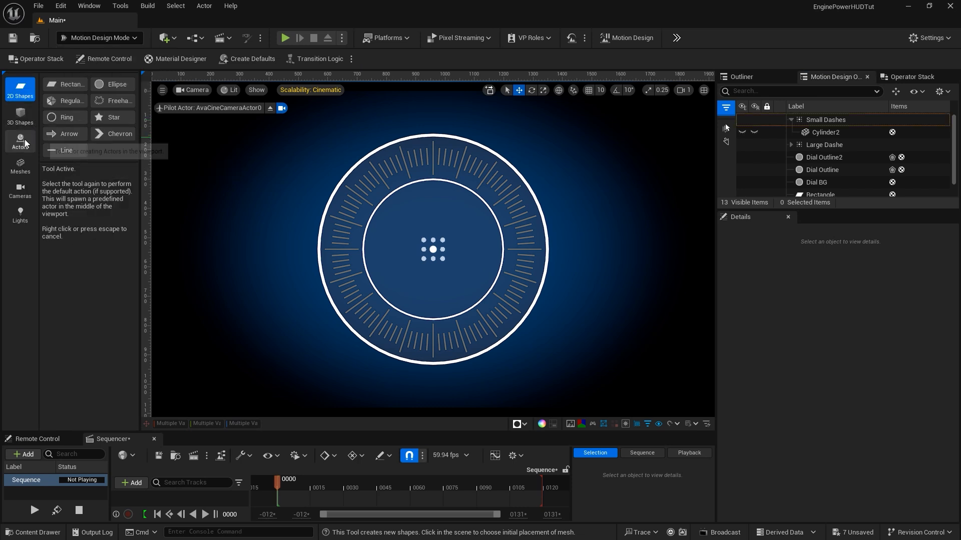
pyautogui.click(22, 143)
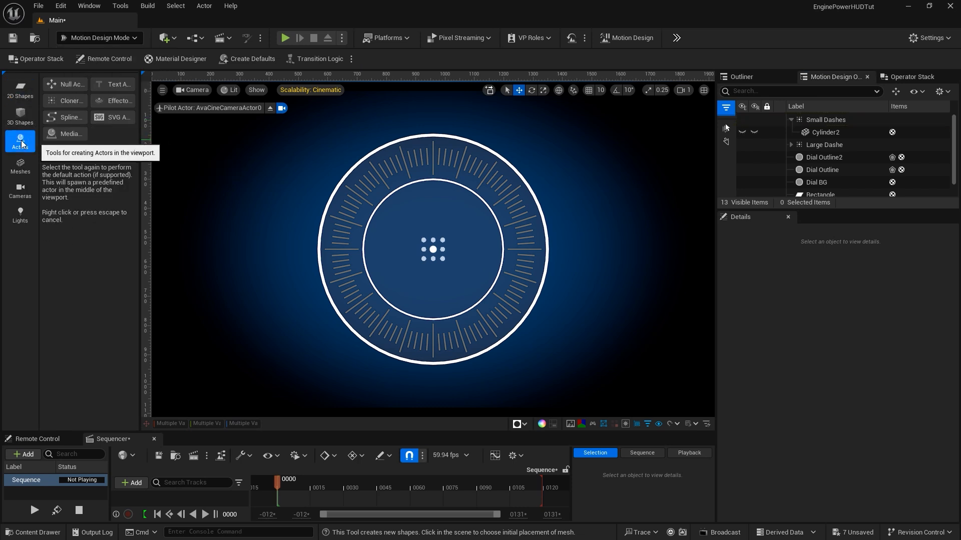
pyautogui.click(114, 88)
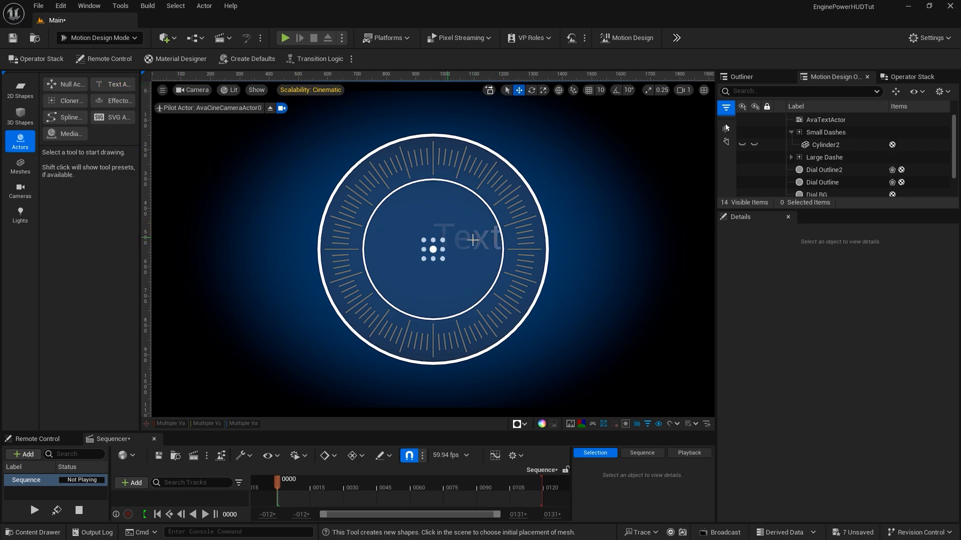
# - Set the text actor's X location to -1 to bring it in front of the dial
pyautogui.click(820, 120)
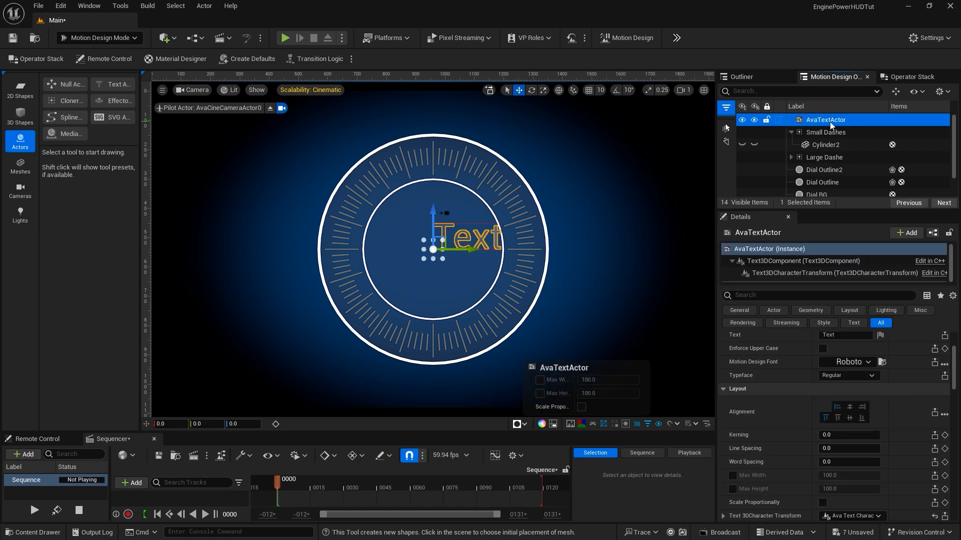
pyautogui.scroll(3, 800, 372)
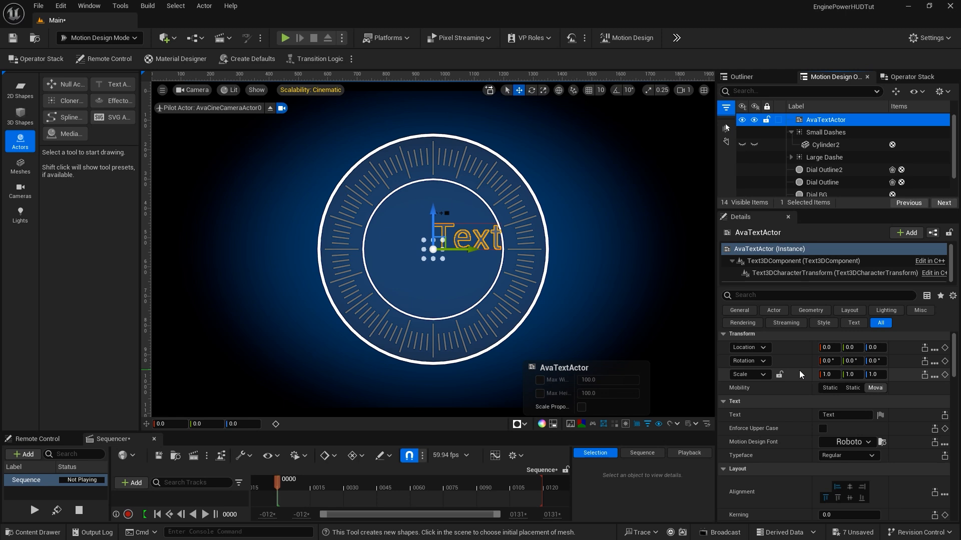
pyautogui.click(825, 349)
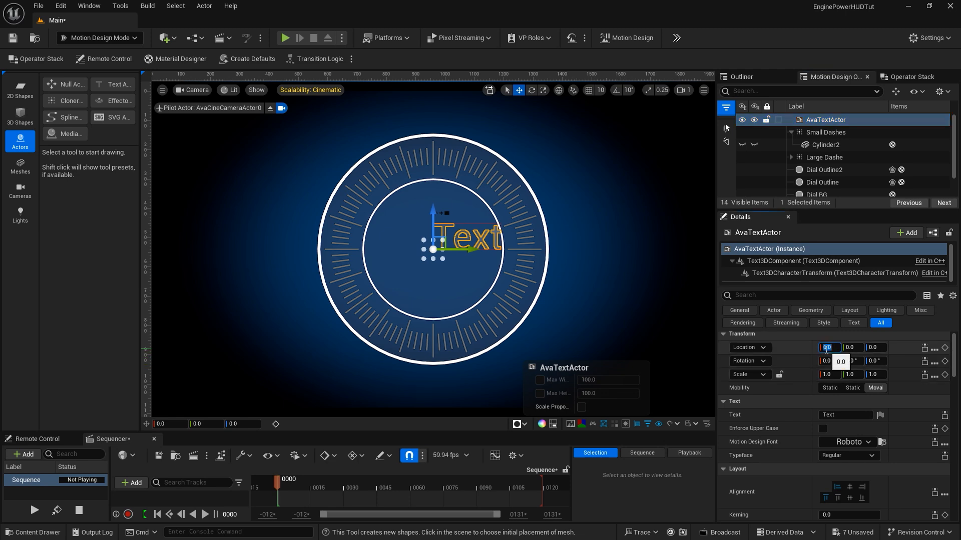
pyautogui.write('-1')
pyautogui.press('Return')
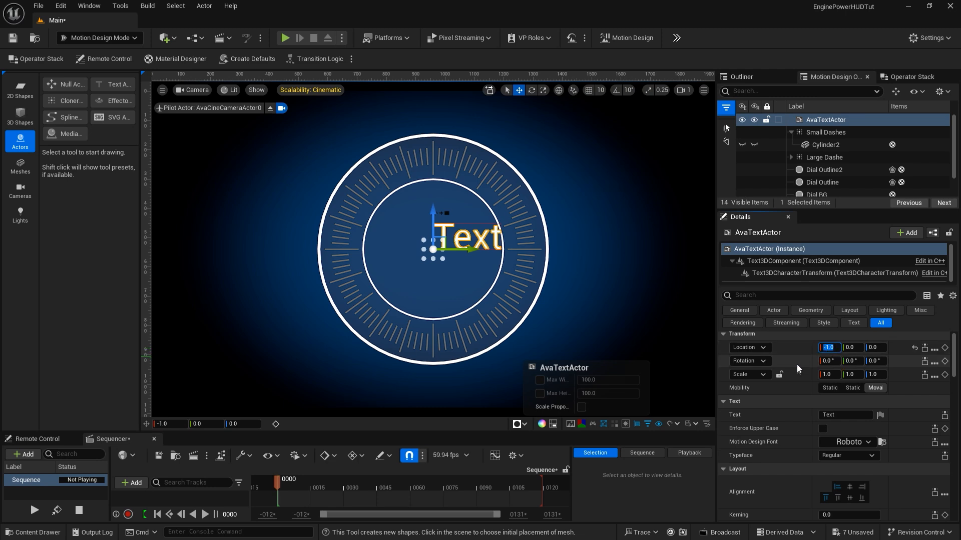
# - Check the available fonts, keep Roboto Regular, and change the actor's text to 0
pyautogui.scroll(-1, 795, 382)
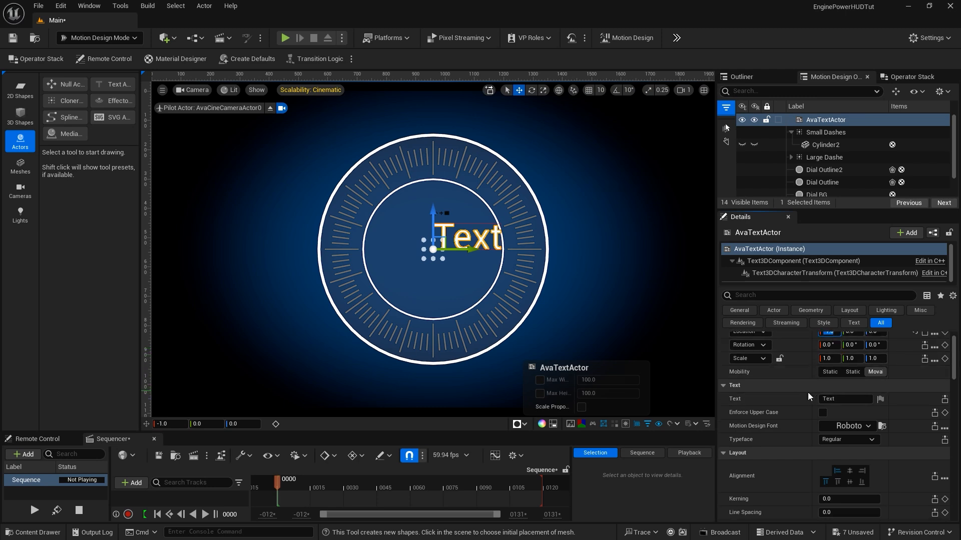
pyautogui.scroll(-1, 780, 407)
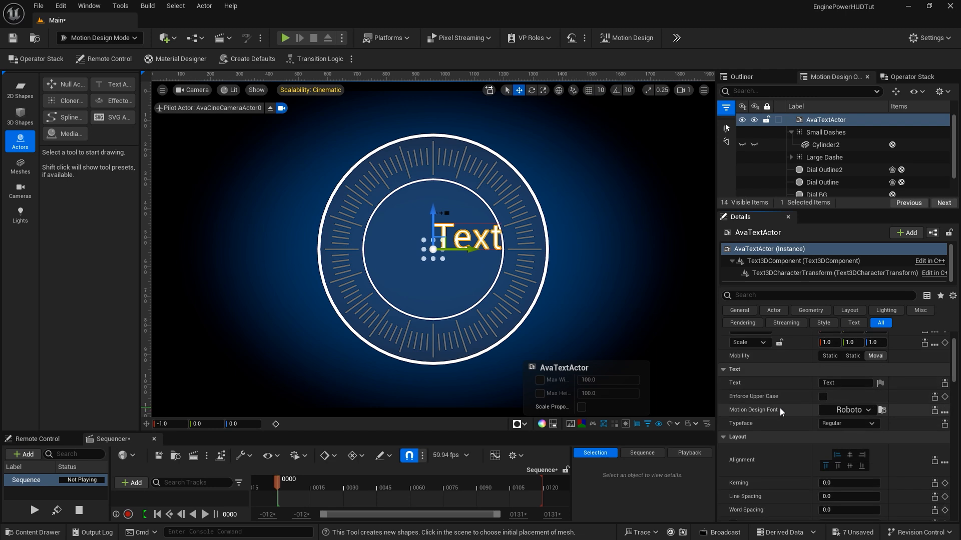
pyautogui.click(867, 410)
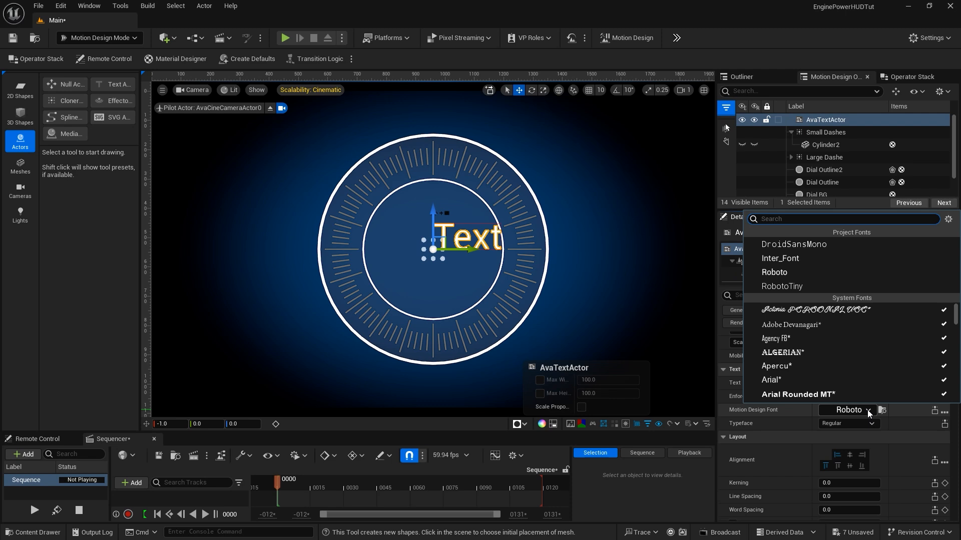
pyautogui.click(866, 410)
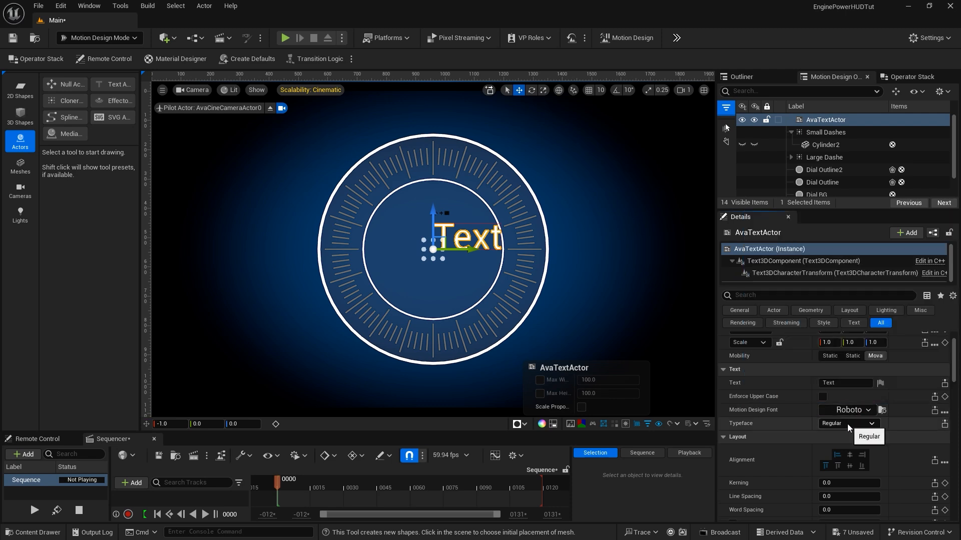
pyautogui.click(839, 383)
pyautogui.press('BackSpace')
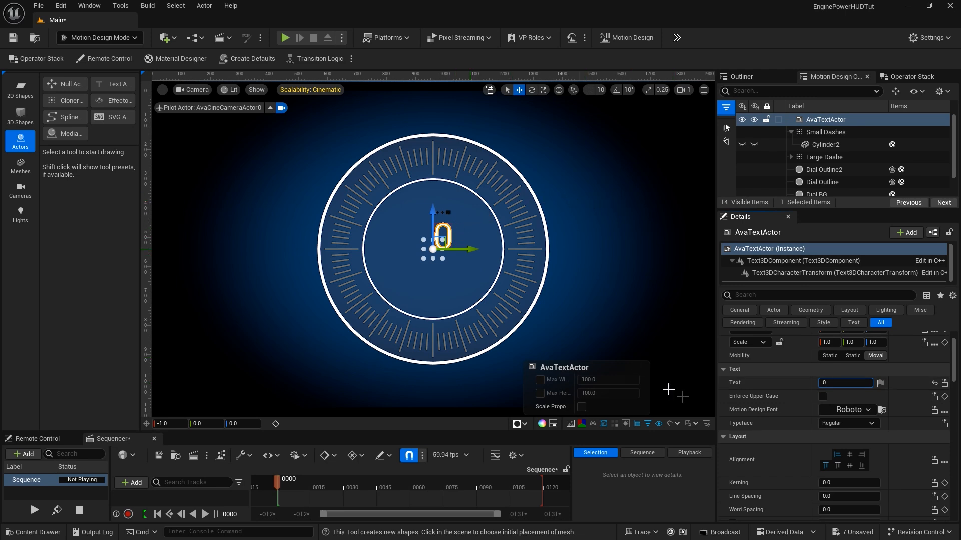
# - Centre the 0 text's alignment both horizontally and vertically
pyautogui.scroll(2, 770, 408)
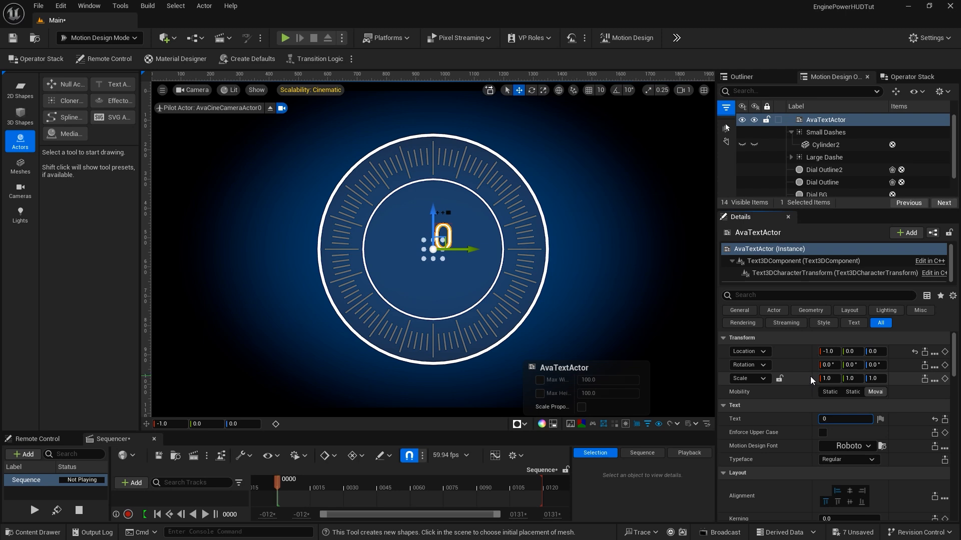
pyautogui.click(824, 492)
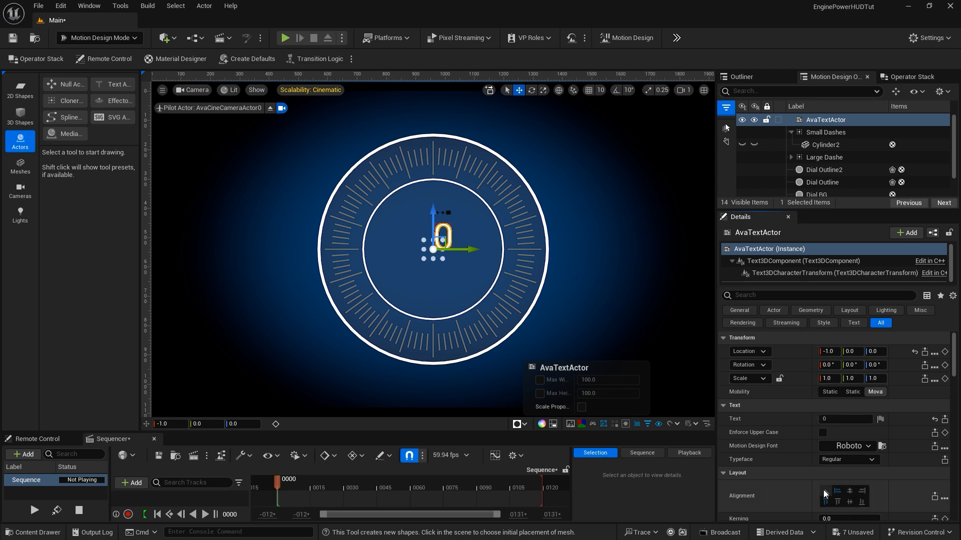
pyautogui.click(849, 490)
pyautogui.click(849, 502)
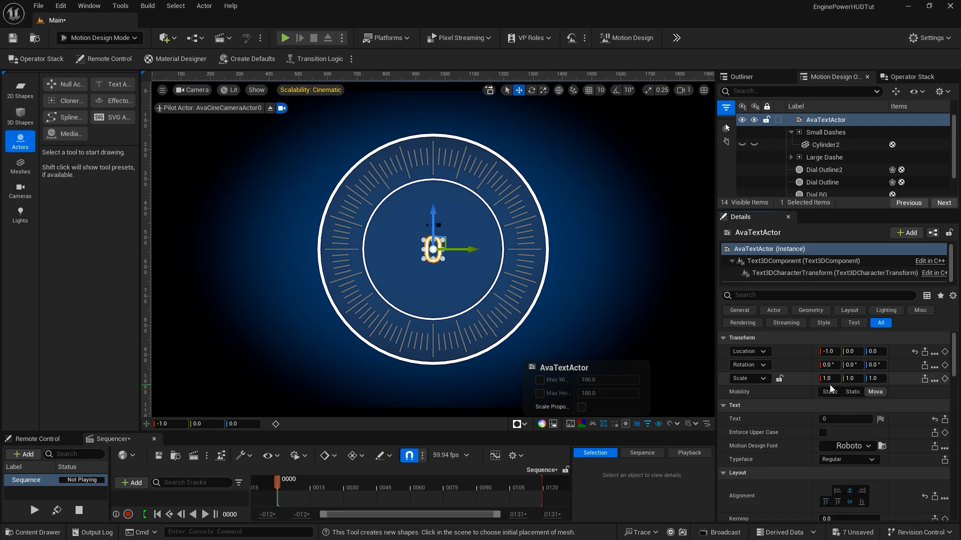
# - Lock the text actor's scale proportions and set its scale to 0.25 on all axes
pyautogui.click(779, 379)
pyautogui.click(828, 379)
pyautogui.write('.25')
pyautogui.press('Return')
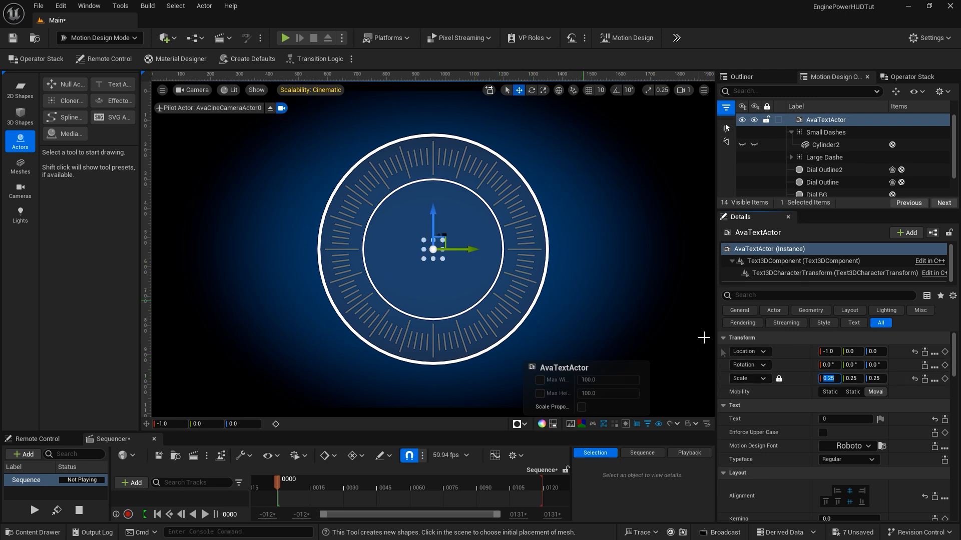
# - Move the 0 text along Y to about -112.45, just inside the left edge of the inner ring
pyautogui.click(849, 352)
pyautogui.moveTo(849, 352); pyautogui.dragTo(791, 352)
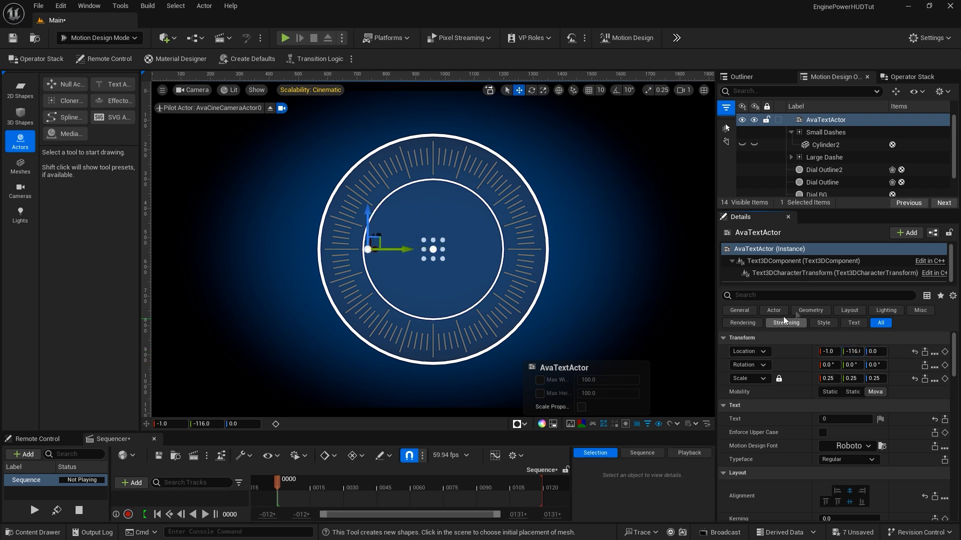
pyautogui.click(830, 106)
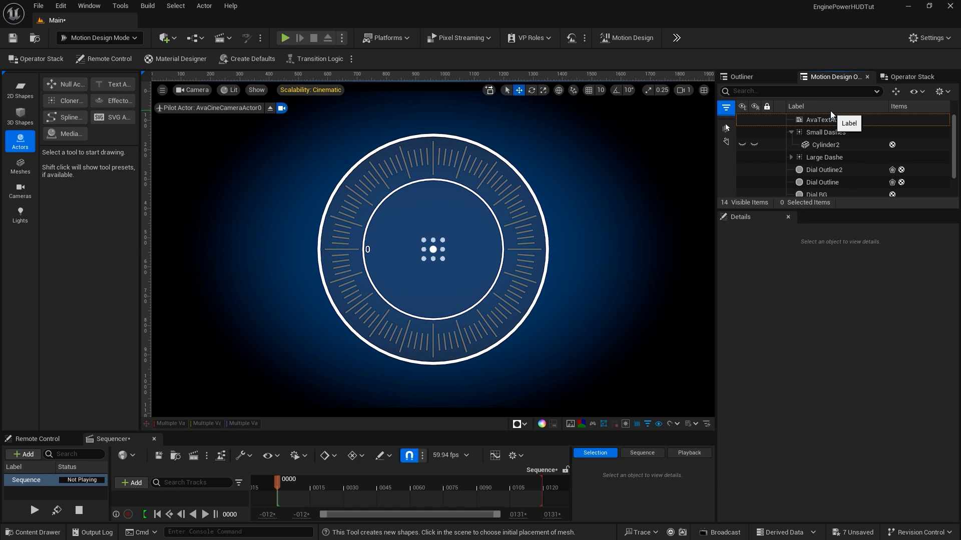
pyautogui.click(829, 120)
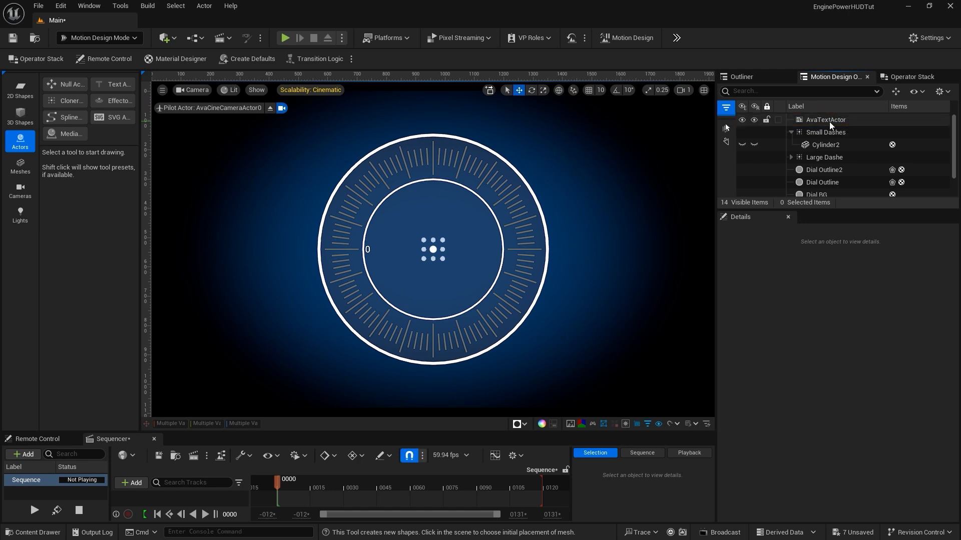
pyautogui.click(407, 250)
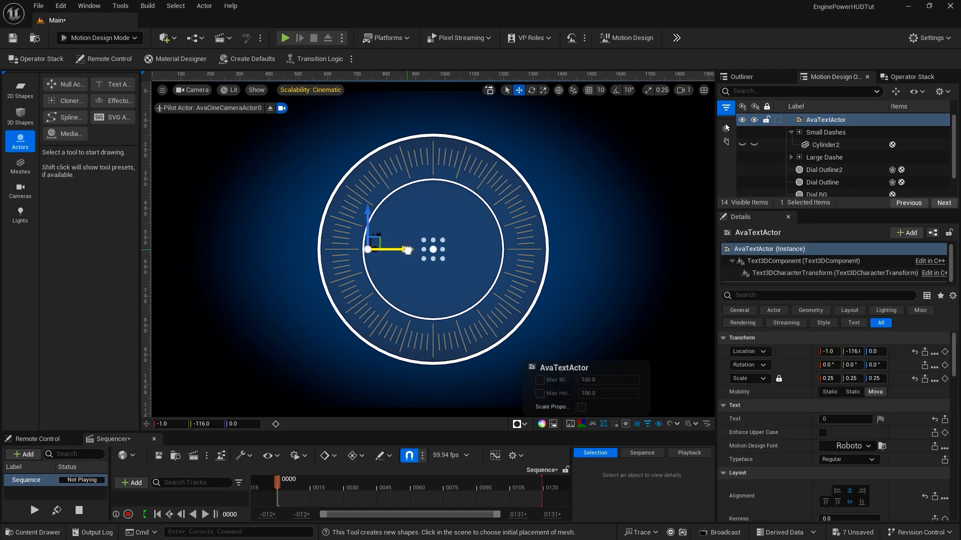
pyautogui.moveTo(407, 250); pyautogui.dragTo(409, 250)
pyautogui.moveTo(408, 250); pyautogui.dragTo(410, 250)
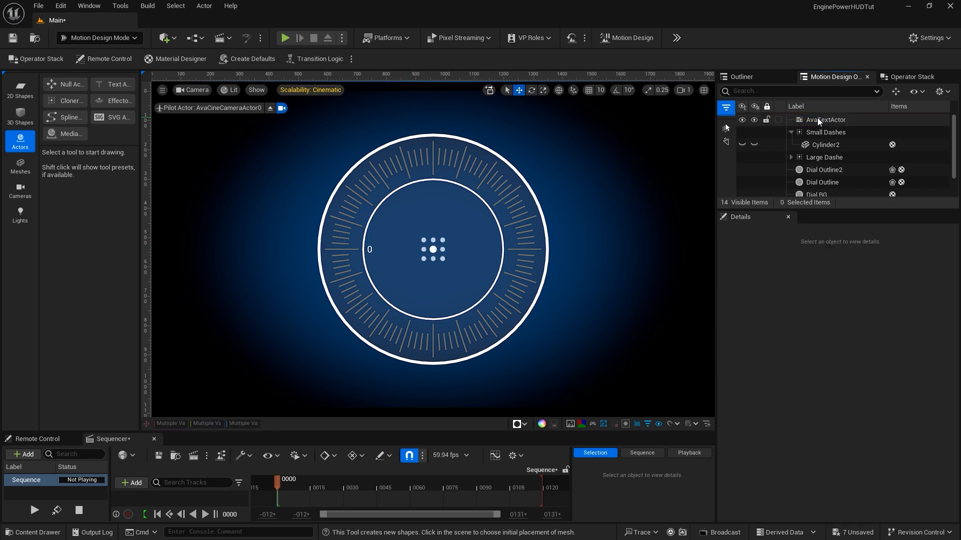
# - Rename the text actor as 0 and duplicate it
pyautogui.click(815, 119)
pyautogui.click(815, 119)
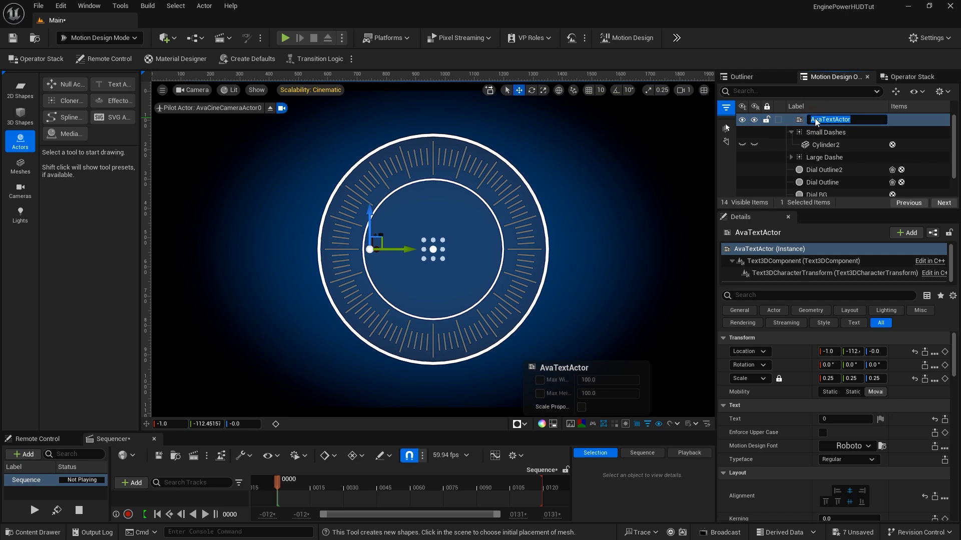
pyautogui.write('0')
pyautogui.press('Return')
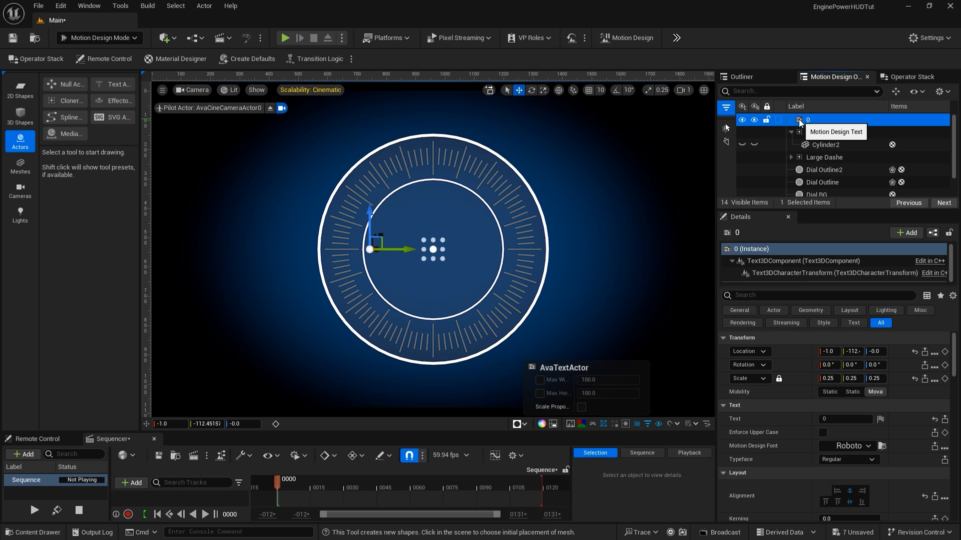
pyautogui.hotkey('ctrl', 'd')
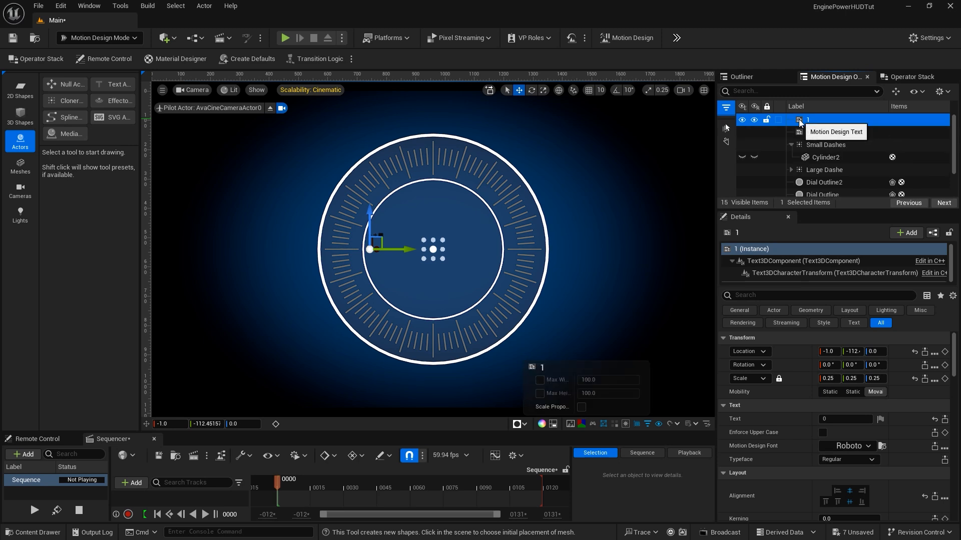
# - Rename the duplicated label as 10, set its text to 10, and place it at Y -103 and Z 37
pyautogui.doubleClick(809, 123)
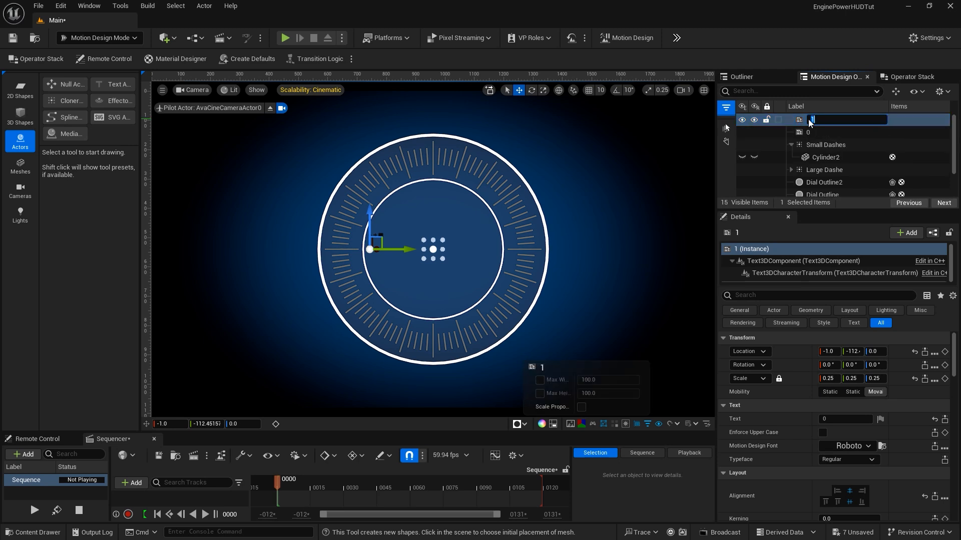
pyautogui.press('Return')
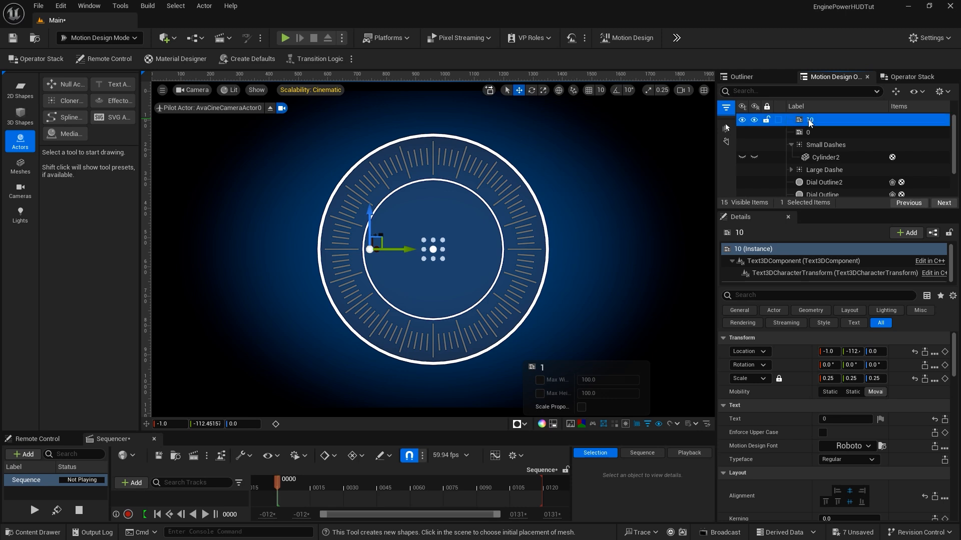
pyautogui.click(835, 421)
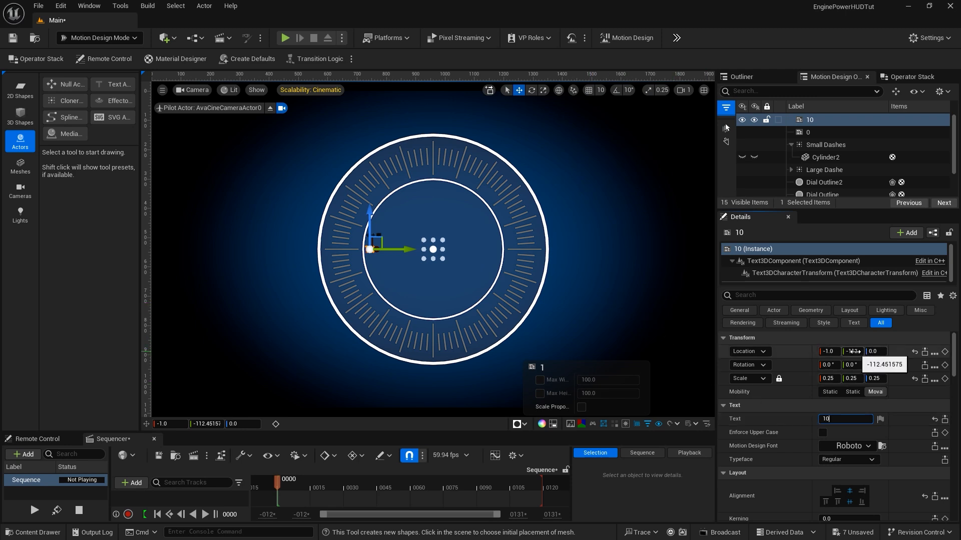
pyautogui.moveTo(853, 351)
pyautogui.mouseDown()
pyautogui.moveTo(886, 351)
pyautogui.moveTo(850, 352)
pyautogui.mouseUp()
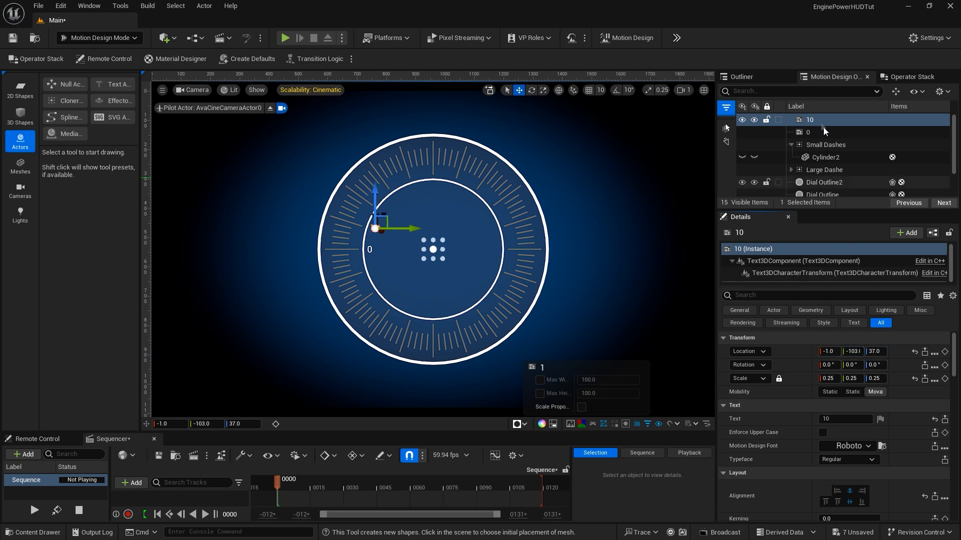
pyautogui.click(816, 107)
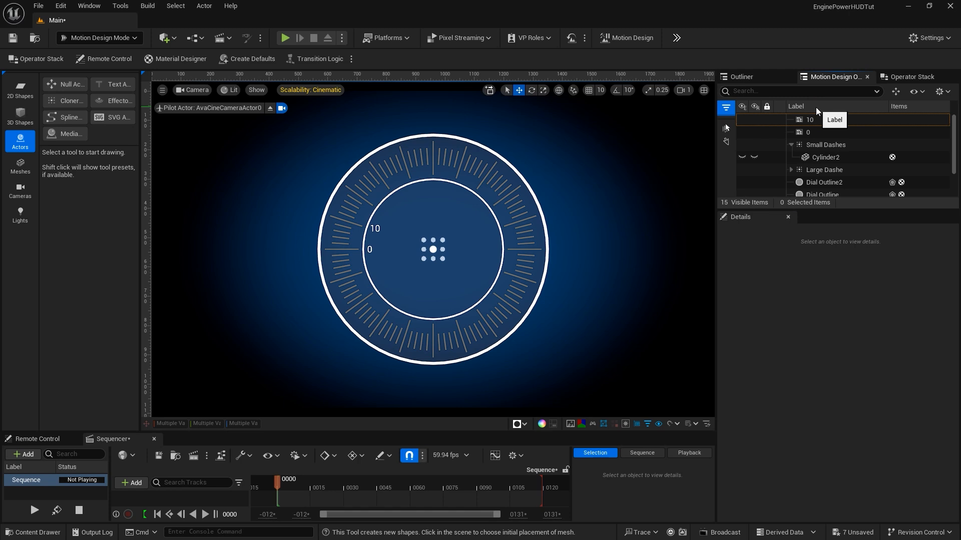
# - Duplicate the 10 label as 20 with the text 20, and move it to about Y -87 and Z 69
pyautogui.click(376, 229)
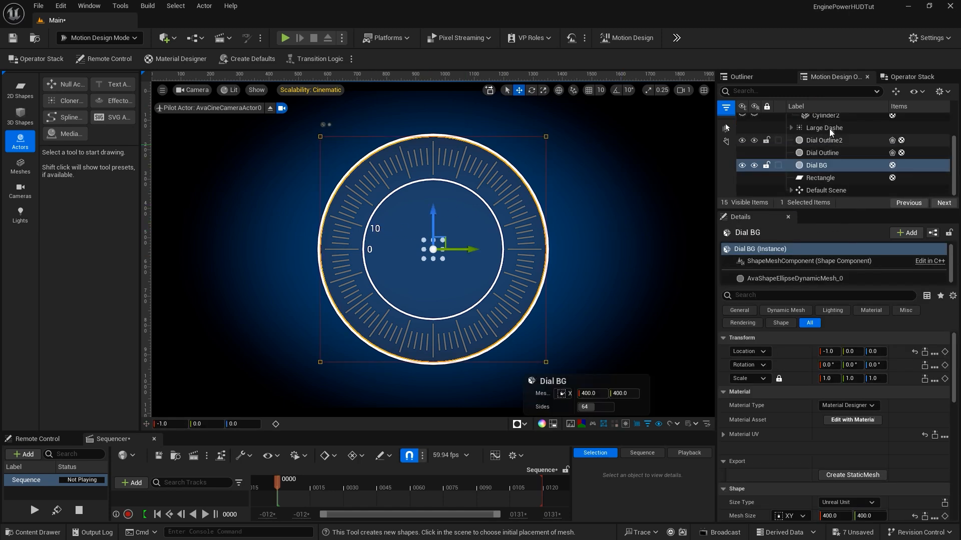
pyautogui.scroll(3, 827, 150)
pyautogui.click(815, 119)
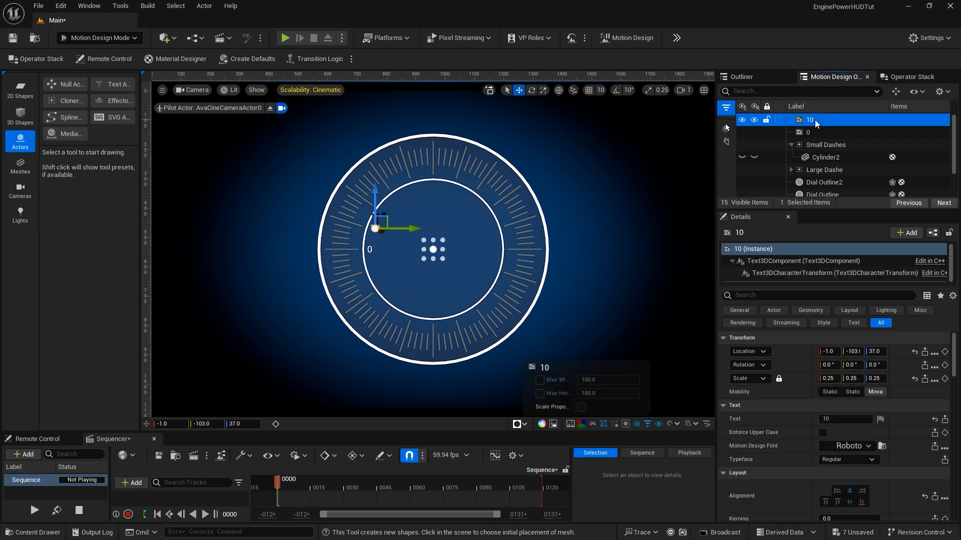
pyautogui.hotkey('ctrl', 'd')
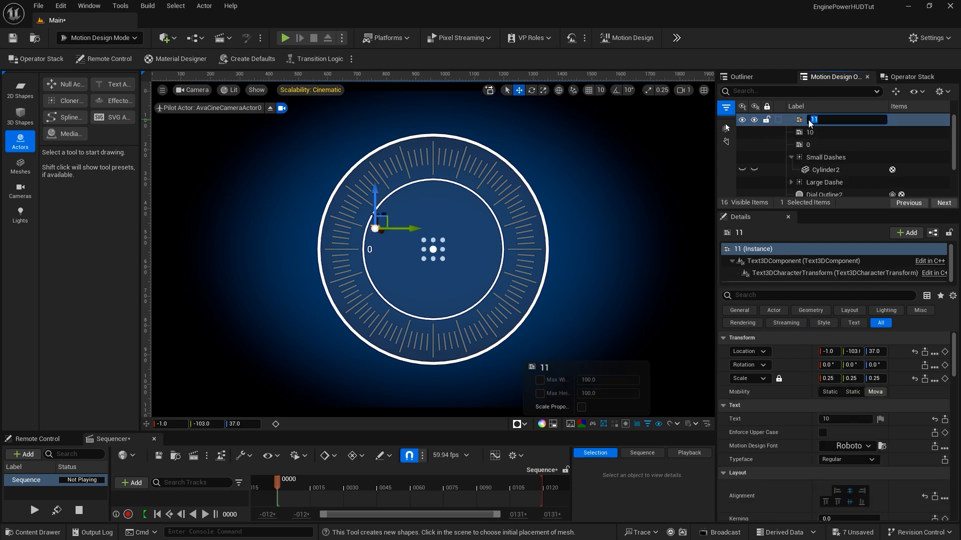
pyautogui.moveTo(375, 215); pyautogui.dragTo(375, 197)
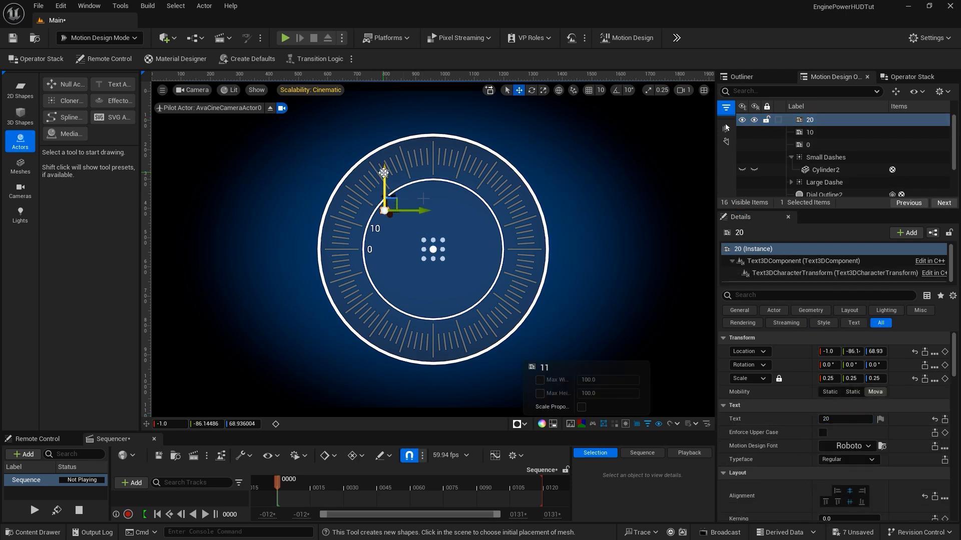
# - Duplicate the 20 label as 30 with the text 30, and move it up and inward along the inner ring
pyautogui.scroll(-2, 801, 165)
pyautogui.click(801, 166)
pyautogui.scroll(3, 802, 163)
pyautogui.click(811, 125)
pyautogui.hotkey('ctrl', 'd')
pyautogui.doubleClick(811, 122)
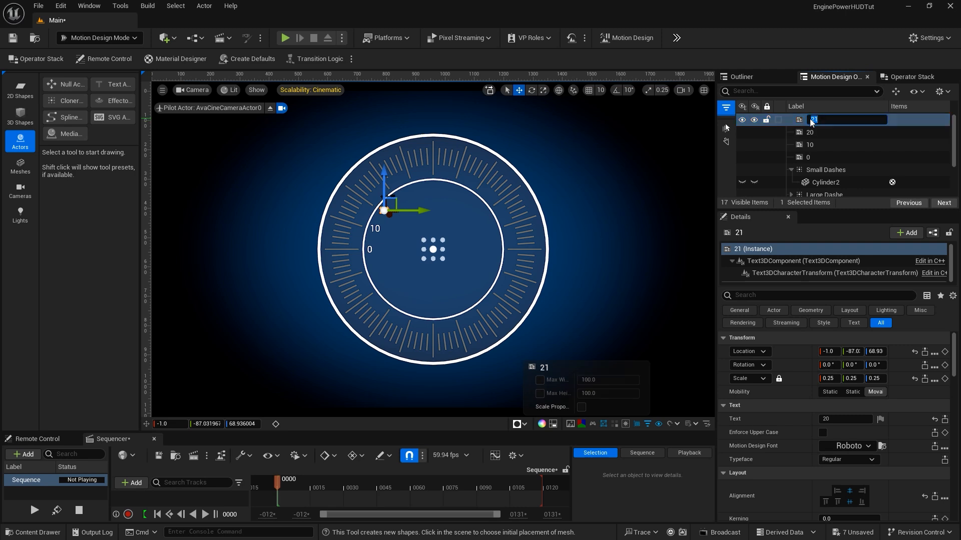
pyautogui.write('30')
pyautogui.press('Return')
pyautogui.moveTo(835, 419); pyautogui.dragTo(776, 424)
pyautogui.write('30')
pyautogui.moveTo(394, 200); pyautogui.dragTo(414, 166)
# - Duplicate the 30 label, rename the copy as 40, and move it further along the inner ring towards the top
pyautogui.click(816, 121)
pyautogui.hotkey('ctrl', 'd')
pyautogui.doubleClick(817, 121)
pyautogui.write('40')
pyautogui.press('Return')
pyautogui.moveTo(435, 191); pyautogui.dragTo(435, 190)
pyautogui.moveTo(414, 167); pyautogui.dragTo(469, 189)
# - Duplicate the 40 label, rename the copy as 50, set its Y location to 0, and raise it slightly at the ring's top centre
pyautogui.click(803, 122)
pyautogui.hotkey('ctrl', 'd')
pyautogui.doubleClick(809, 121)
pyautogui.write('50')
pyautogui.press('Return')
pyautogui.click(853, 351)
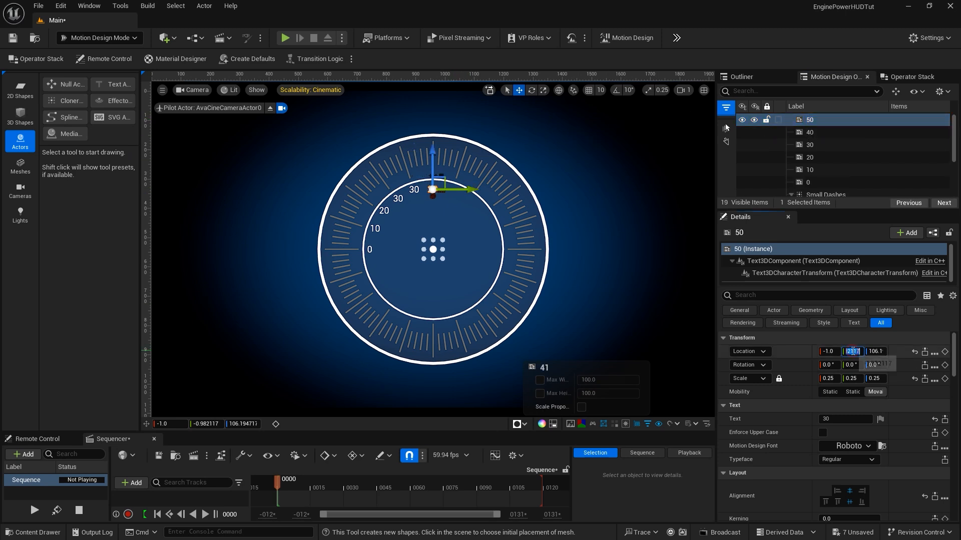
pyautogui.write('0')
pyautogui.moveTo(433, 154); pyautogui.dragTo(433, 150)
# - Set the displayed text of the 40 label to 40 and of the 50 label to 50
pyautogui.click(413, 190)
pyautogui.scroll(4, 820, 150)
pyautogui.click(810, 132)
pyautogui.moveTo(840, 419); pyautogui.dragTo(795, 419)
pyautogui.write('40')
pyautogui.click(809, 119)
pyautogui.write('50')
# - Duplicate the 10 label as 90 with the text 90, and move it along Y to the mirrored spot across the dial
pyautogui.click(800, 170)
pyautogui.hotkey('ctrl', 'd')
pyautogui.doubleClick(811, 170)
pyautogui.write('60')
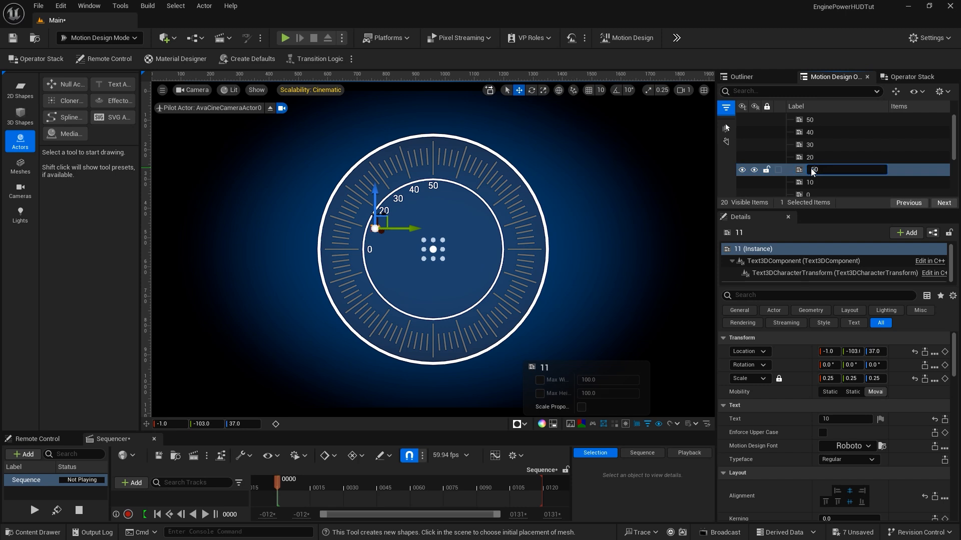
pyautogui.press('Return')
pyautogui.doubleClick(824, 418)
pyautogui.write('90')
pyautogui.moveTo(412, 229); pyautogui.dragTo(530, 231)
# - Duplicate the 20 label as 80 with the text 80, and move it along Y to the mirrored spot above the 90
pyautogui.click(806, 157)
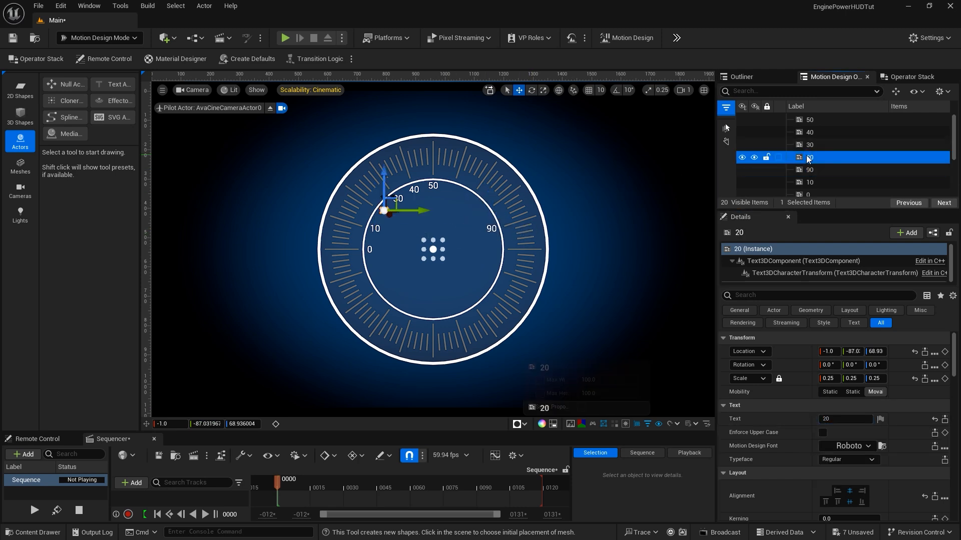
pyautogui.hotkey('ctrl', 'd')
pyautogui.doubleClick(809, 158)
pyautogui.write('80')
pyautogui.press('Return')
pyautogui.moveTo(840, 419); pyautogui.dragTo(809, 419)
pyautogui.write('80')
pyautogui.moveTo(423, 211); pyautogui.dragTo(519, 211)
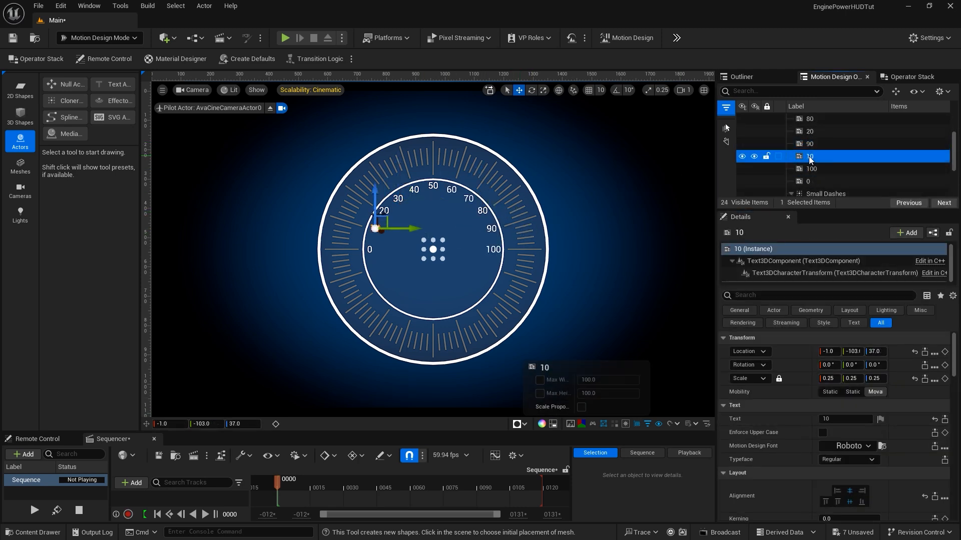
# - Duplicate the 10 label, rename the copy as 101, and move it straight down to mirror the 10 below the 0
pyautogui.doubleClick(811, 156)
pyautogui.write('101')
pyautogui.press('Return')
pyautogui.moveTo(374, 193); pyautogui.dragTo(375, 237)
# - Duplicate the 20 label, rename the copy as 201, and move it straight down to the dial's lower half
pyautogui.click(807, 132)
pyautogui.hotkey('ctrl', 'd')
pyautogui.doubleClick(808, 132)
pyautogui.write('20')
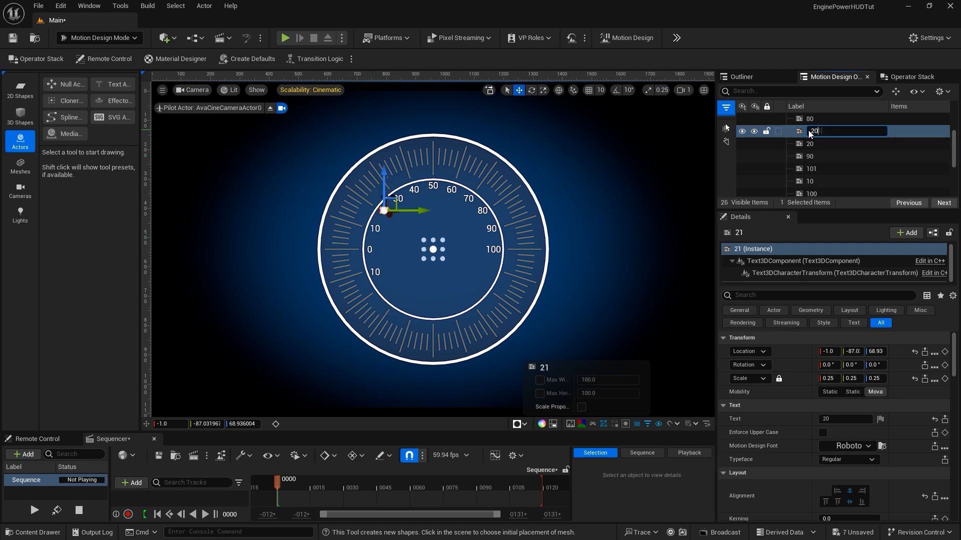
pyautogui.write('1')
pyautogui.press('Return')
pyautogui.moveTo(383, 173); pyautogui.dragTo(383, 249)
# - Duplicate the 30 label on the dial
pyautogui.click(397, 199)
pyautogui.hotkey('ctrl', 'd')
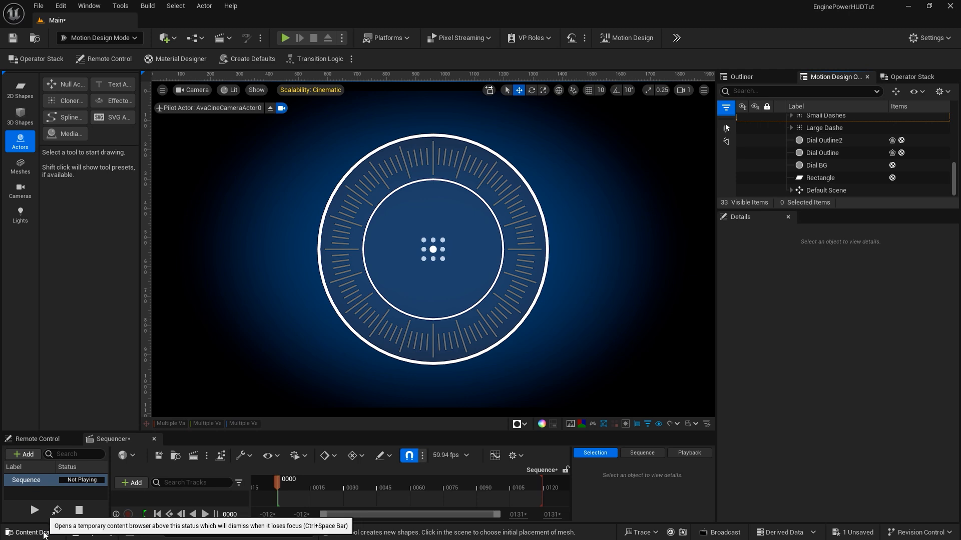
# - Create a folder named MYMaterials in the project's Content folder and open it
pyautogui.click(44, 534)
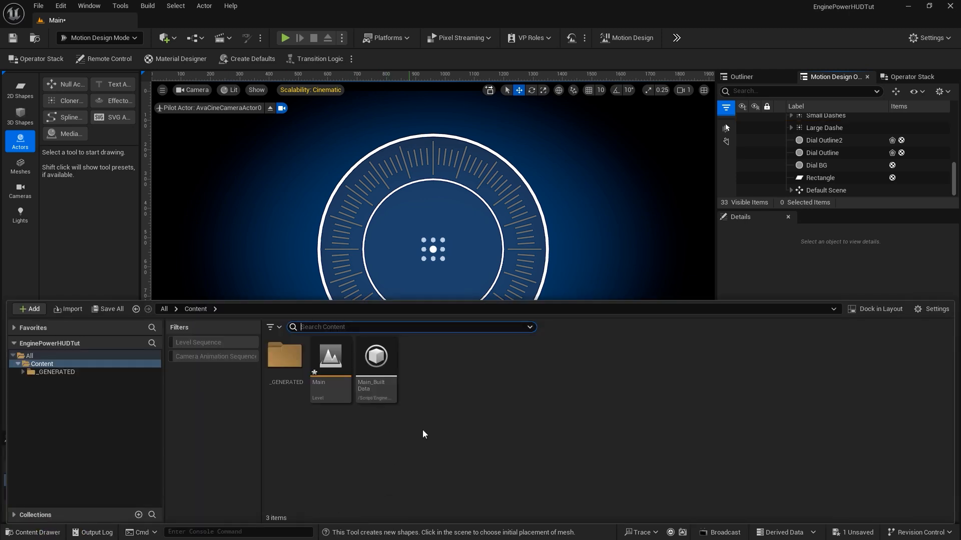
pyautogui.click(46, 365)
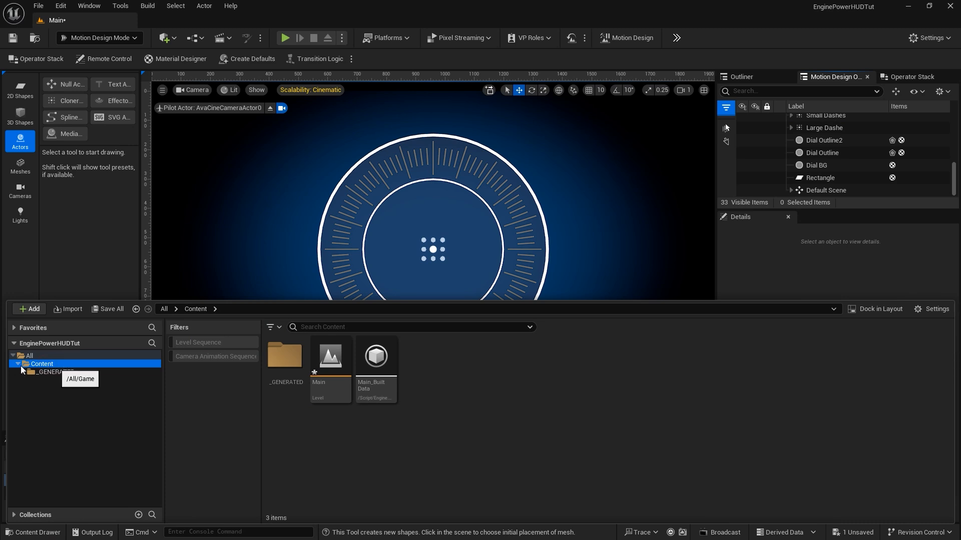
pyautogui.rightClick(461, 383)
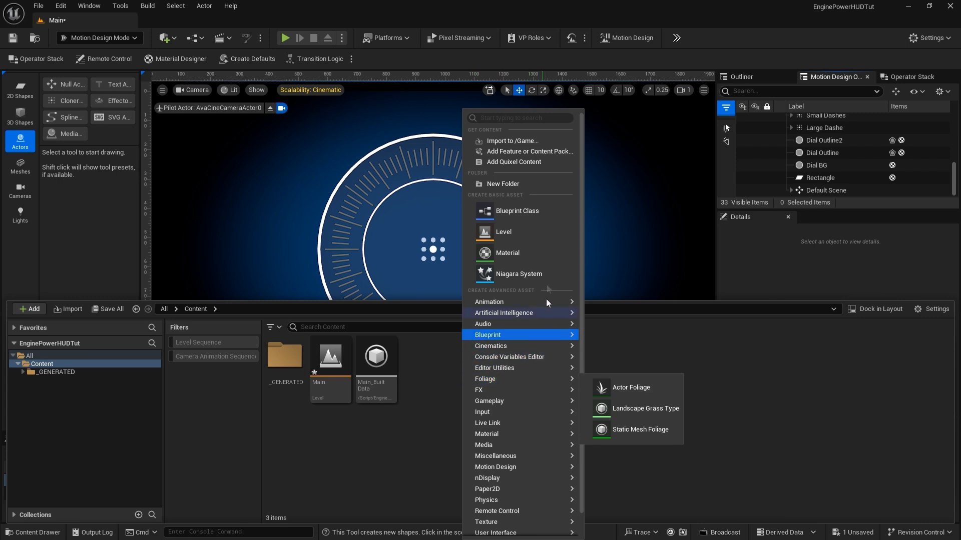
pyautogui.click(521, 185)
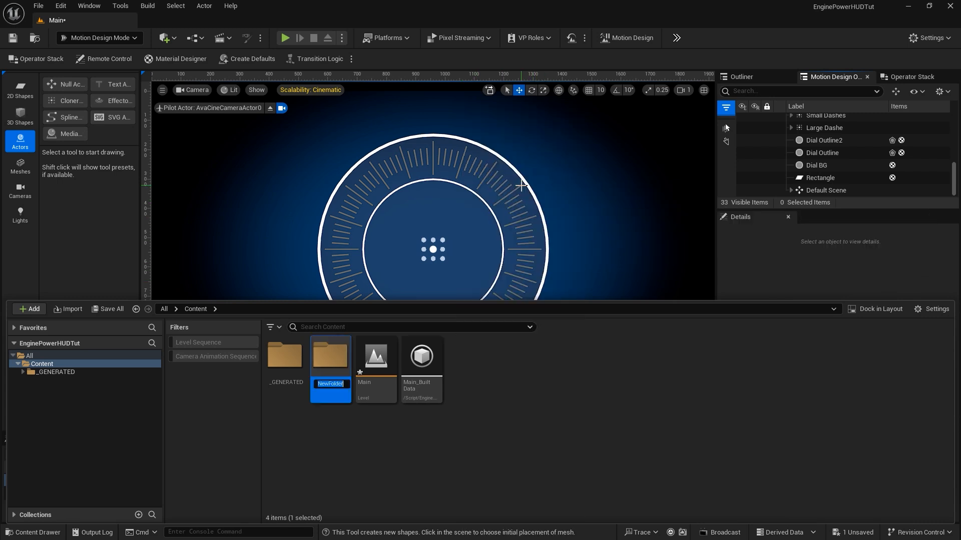
pyautogui.write('MYMaterials')
pyautogui.press('Return')
pyautogui.doubleClick(337, 358)
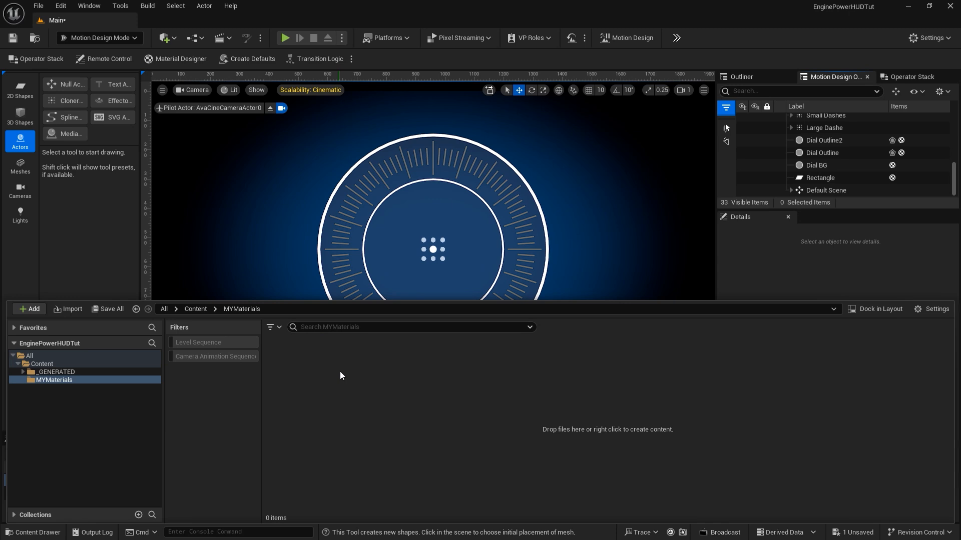
# - Create a new material named ShinyWhite in the MYMaterials folder
pyautogui.rightClick(340, 371)
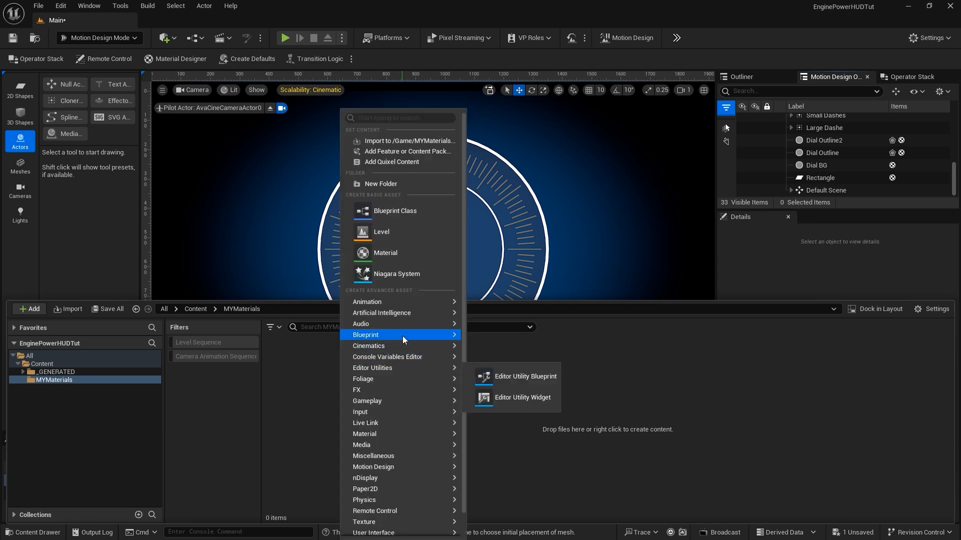
pyautogui.click(380, 253)
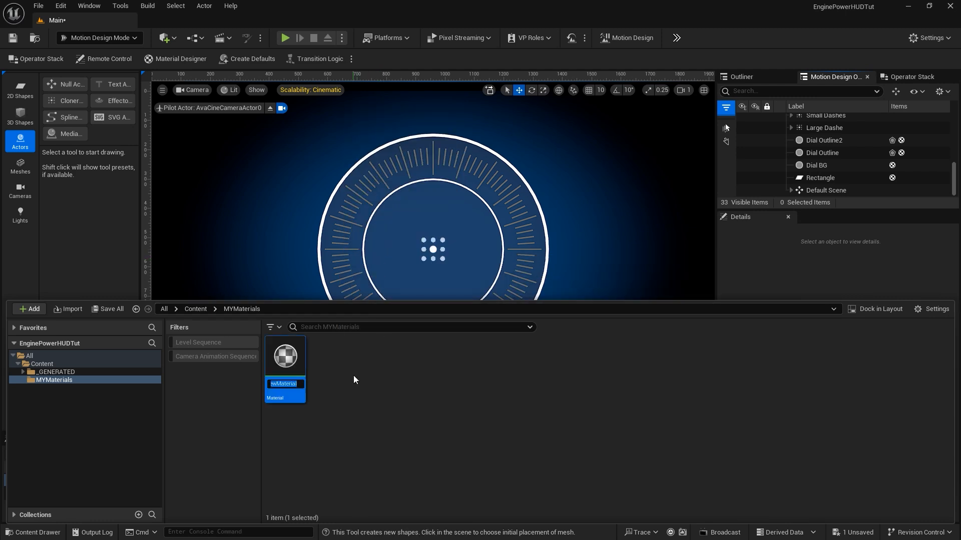
pyautogui.write('ShinyWg')
pyautogui.press('BackSpace')
pyautogui.write('hite')
pyautogui.press('Return')
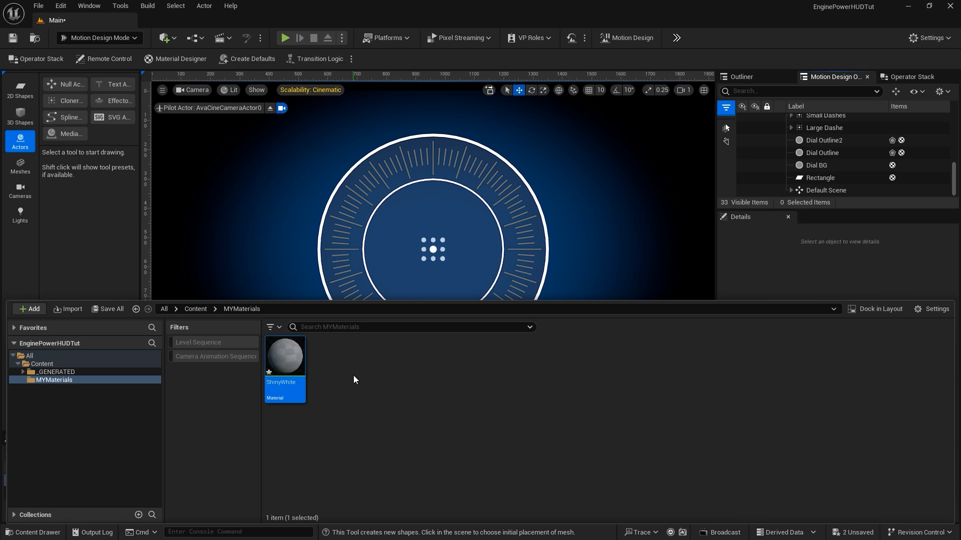
# - Open the ShinyWhite material for editing and dock its window beside the Main level tab
pyautogui.doubleClick(289, 360)
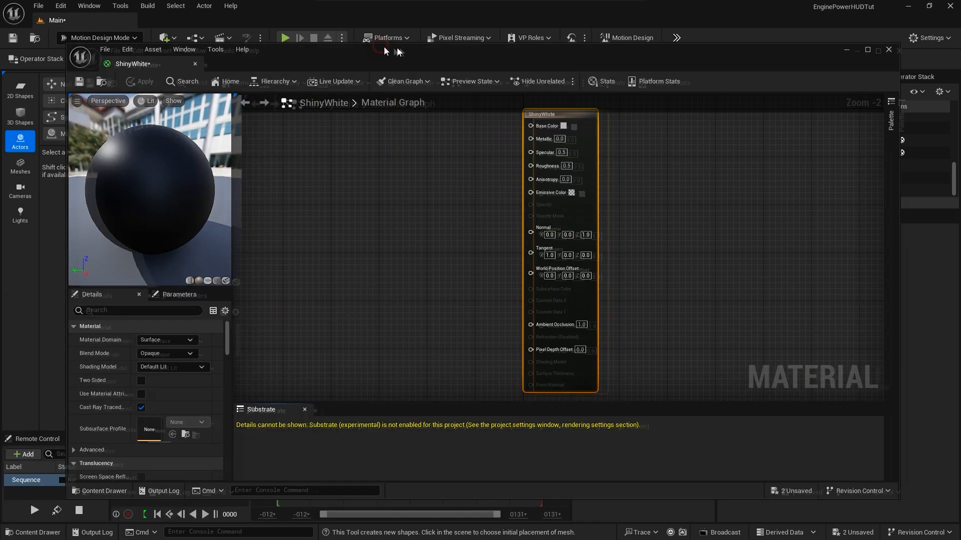
pyautogui.moveTo(383, 46); pyautogui.dragTo(450, 73)
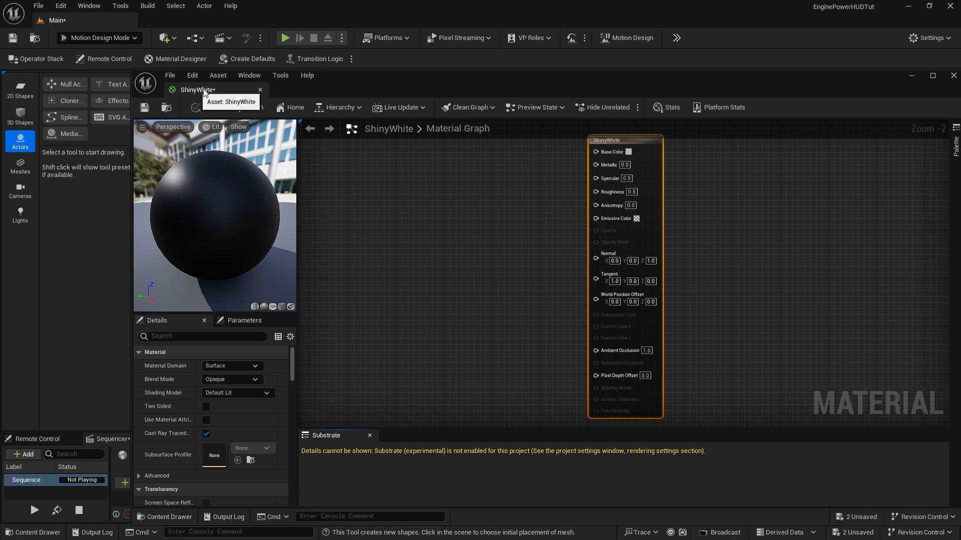
pyautogui.moveTo(204, 85); pyautogui.dragTo(184, 22)
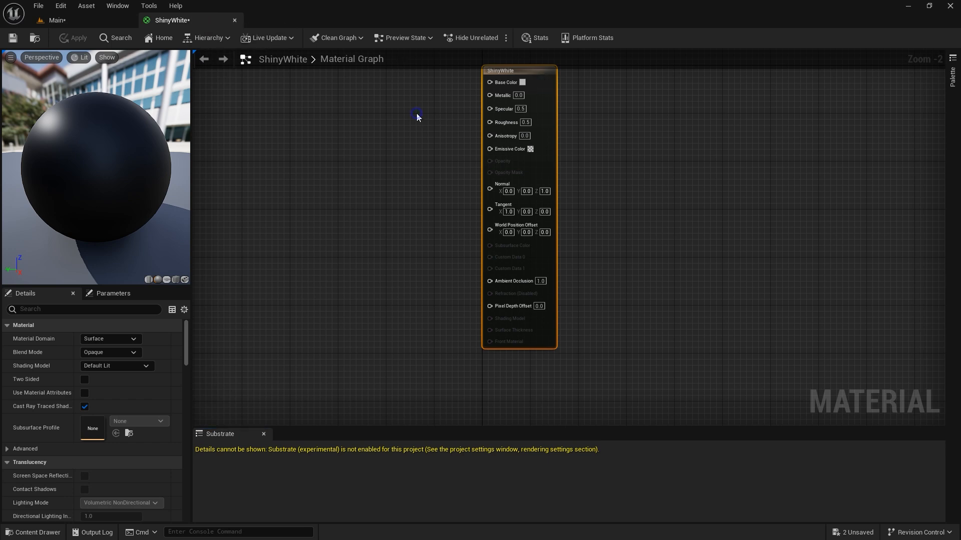
pyautogui.moveTo(416, 113); pyautogui.dragTo(495, 159, button='right')
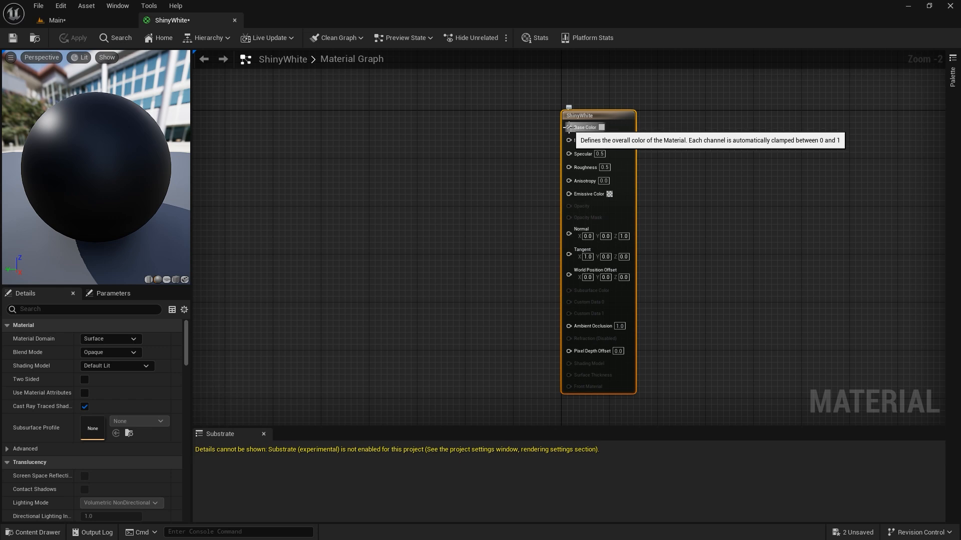
# - Add a Constant3Vector node connected to the material's Base Color and place it further left of the material node
pyautogui.moveTo(568, 128); pyautogui.dragTo(422, 137)
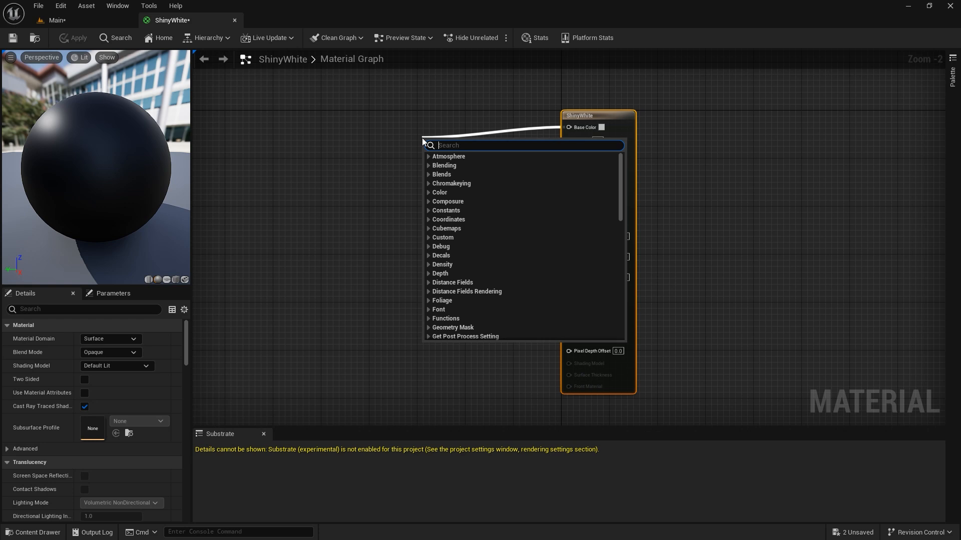
pyautogui.write('constan')
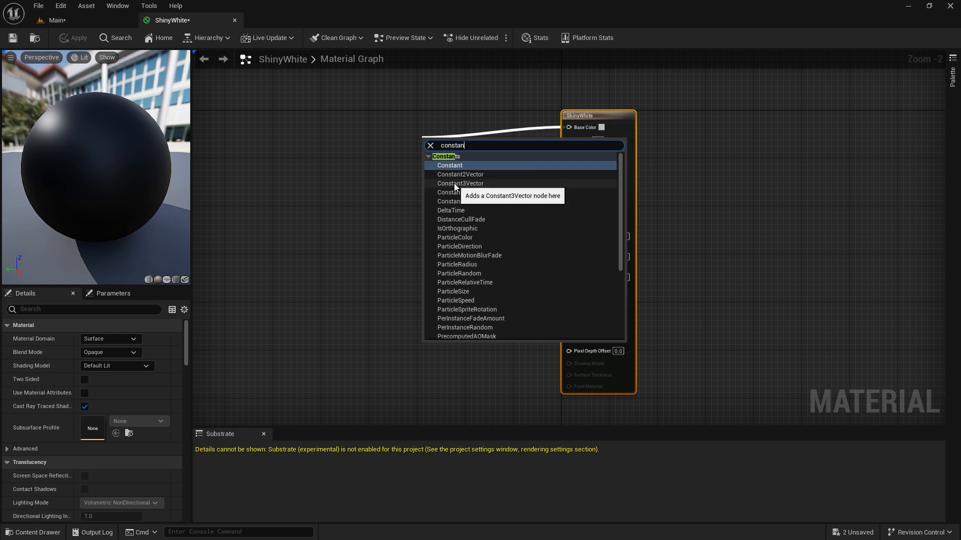
pyautogui.click(454, 183)
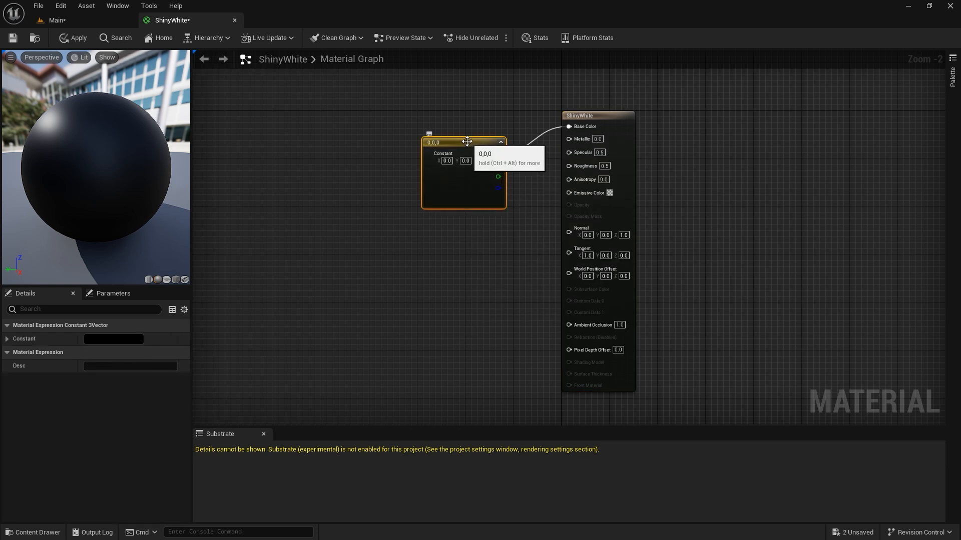
pyautogui.moveTo(467, 141); pyautogui.dragTo(402, 139)
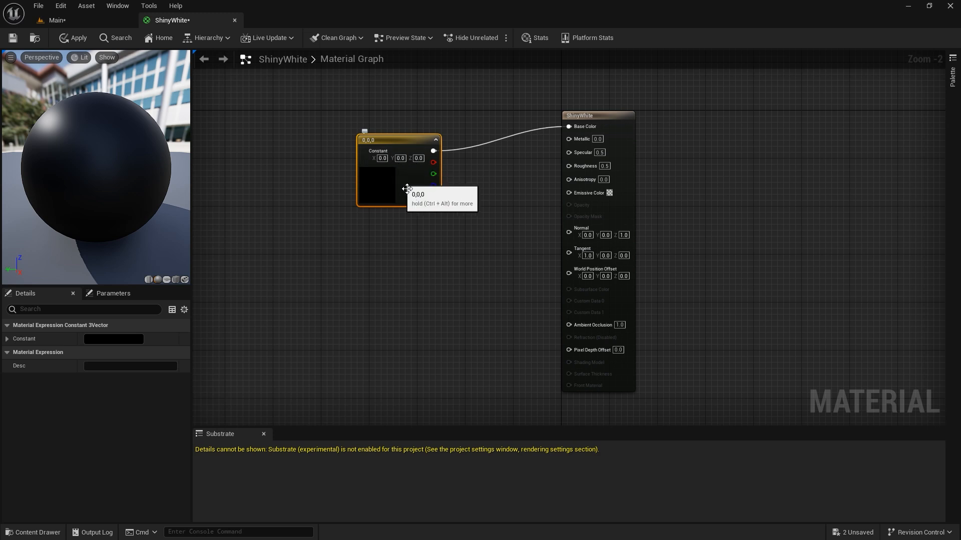
# - Set the Constant3Vector colour to pure white (1, 1, 1)
pyautogui.doubleClick(383, 180)
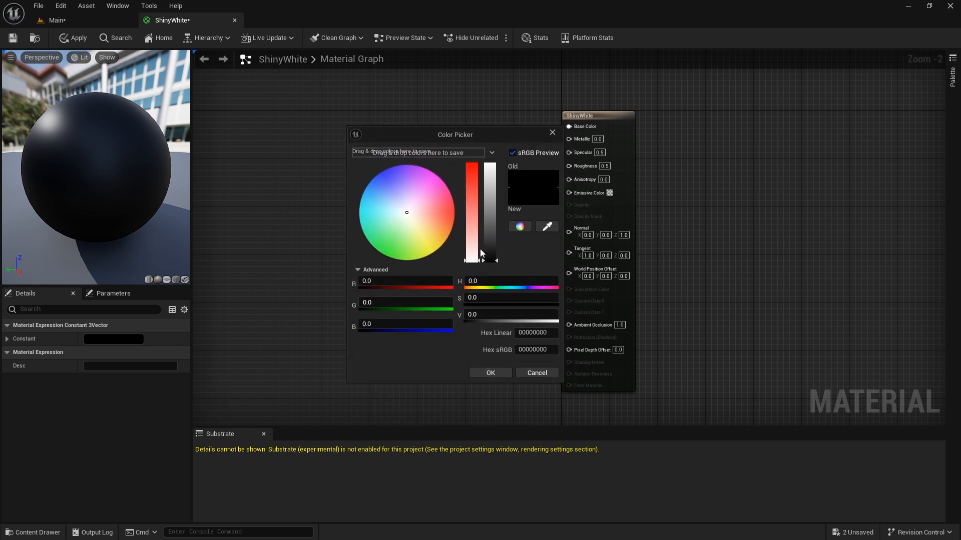
pyautogui.moveTo(488, 260); pyautogui.dragTo(488, 152)
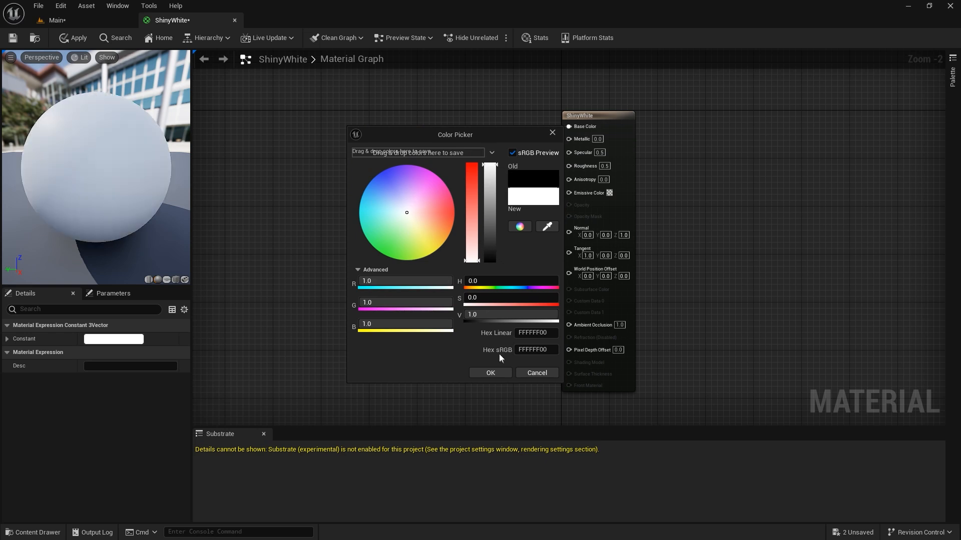
pyautogui.click(491, 373)
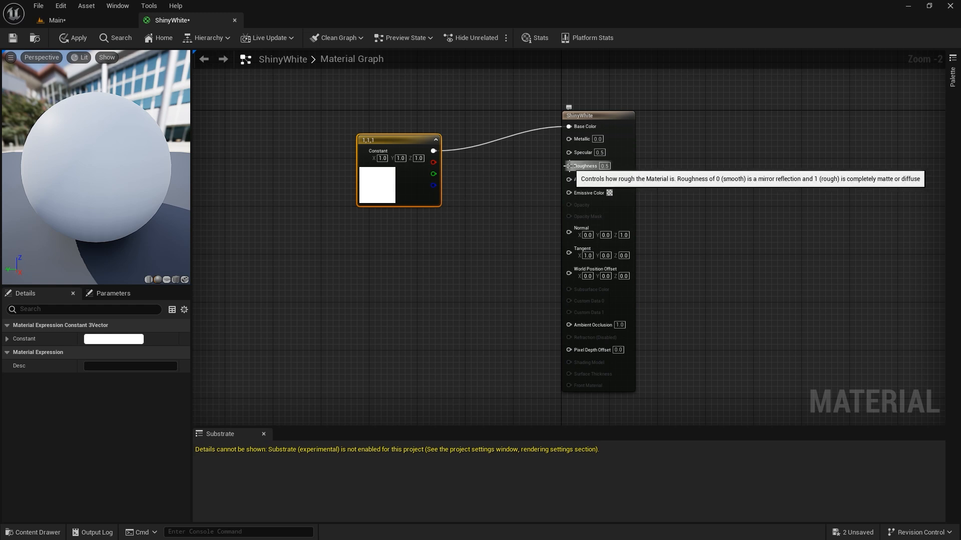
# - Add a Constant node connected to the material's Roughness input and place it below the Constant3Vector node
pyautogui.moveTo(566, 166); pyautogui.dragTo(476, 245)
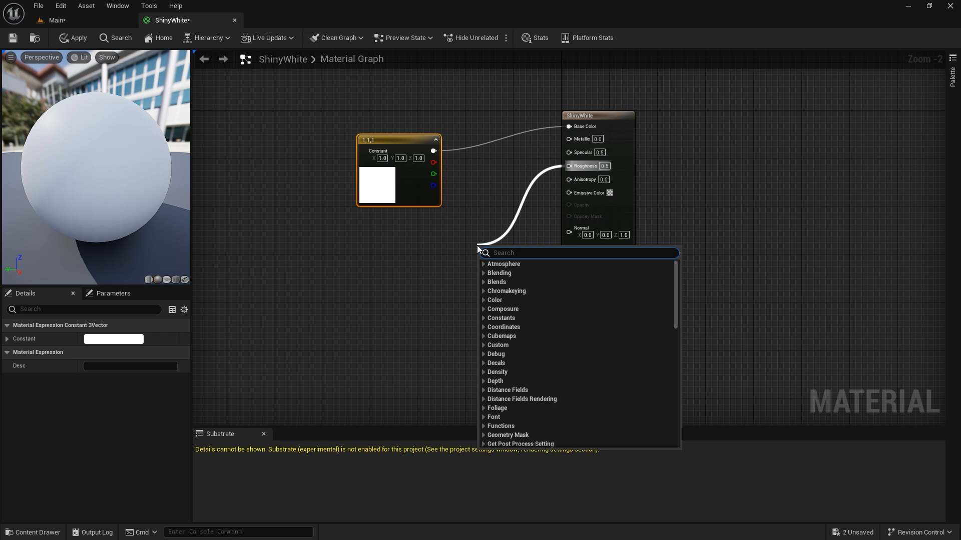
pyautogui.write('const')
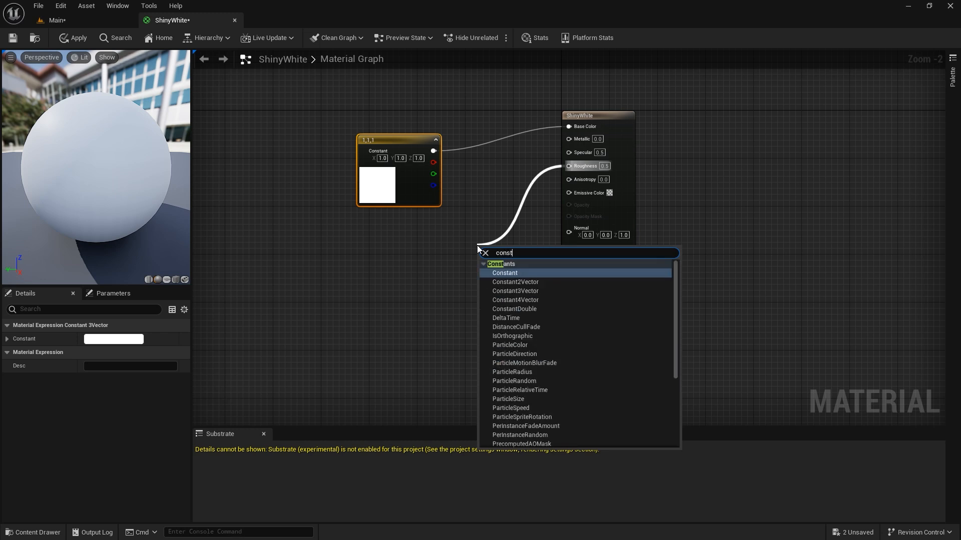
pyautogui.click(502, 273)
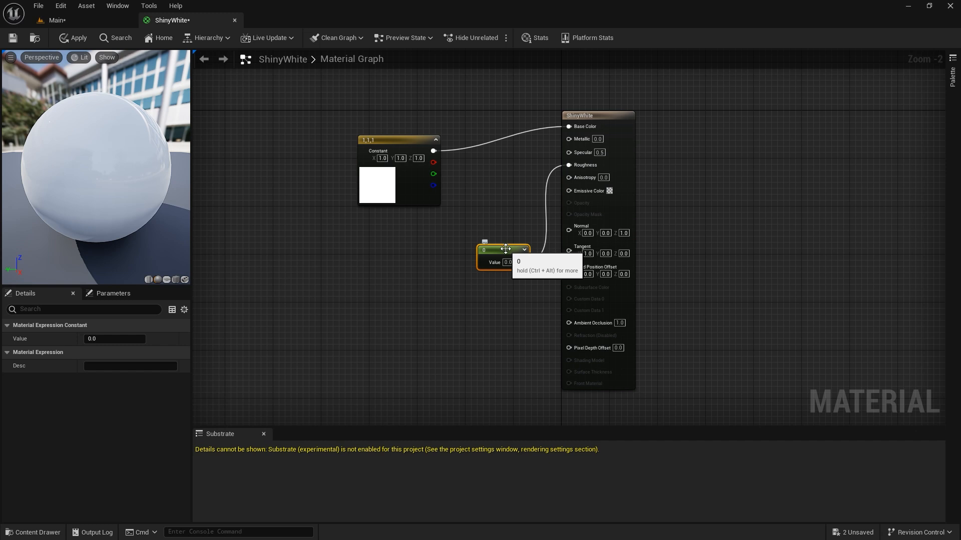
pyautogui.moveTo(505, 249); pyautogui.dragTo(405, 231)
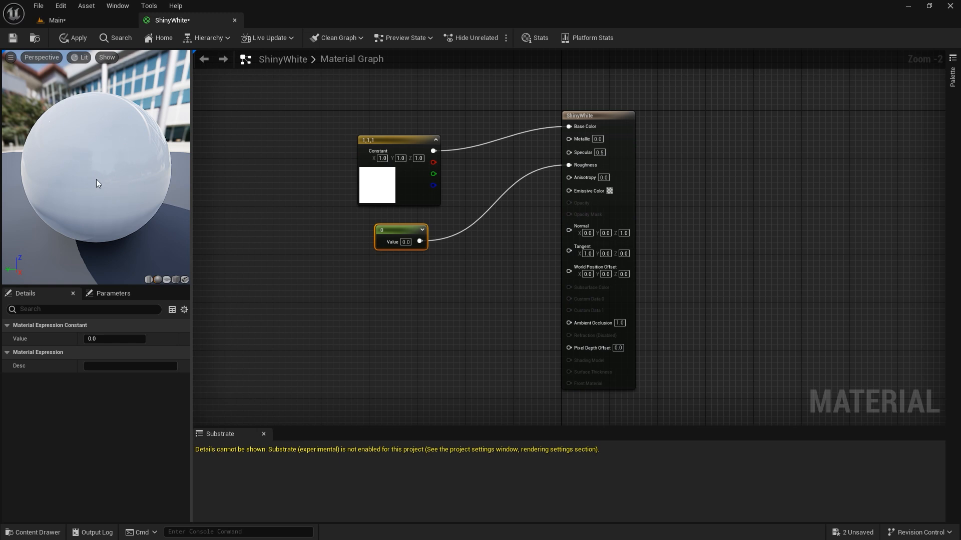
# - Try a value of 1 on the roughness Constant node, undo it and deselect the node
pyautogui.click(406, 242)
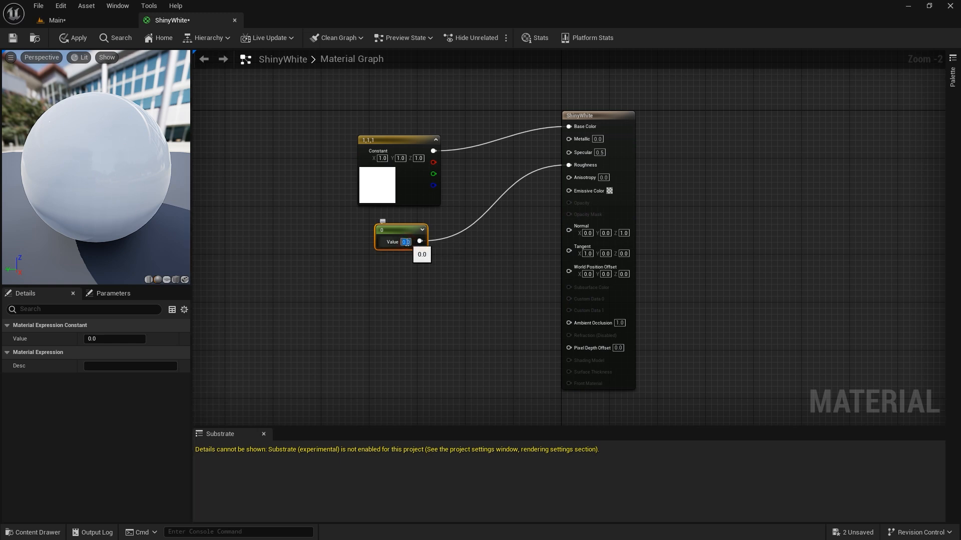
pyautogui.write('1')
pyautogui.press('Return')
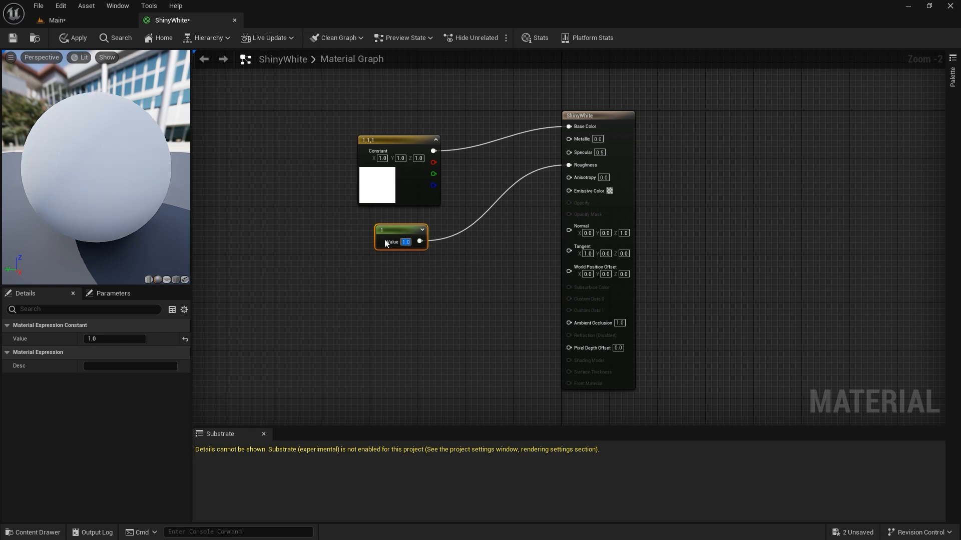
pyautogui.hotkey('ctrl', 'z')
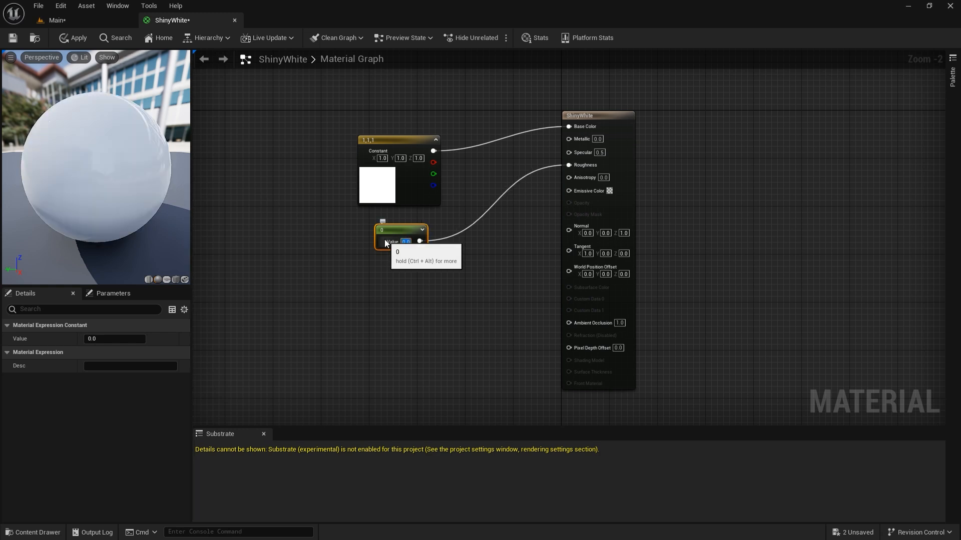
pyautogui.click(410, 264)
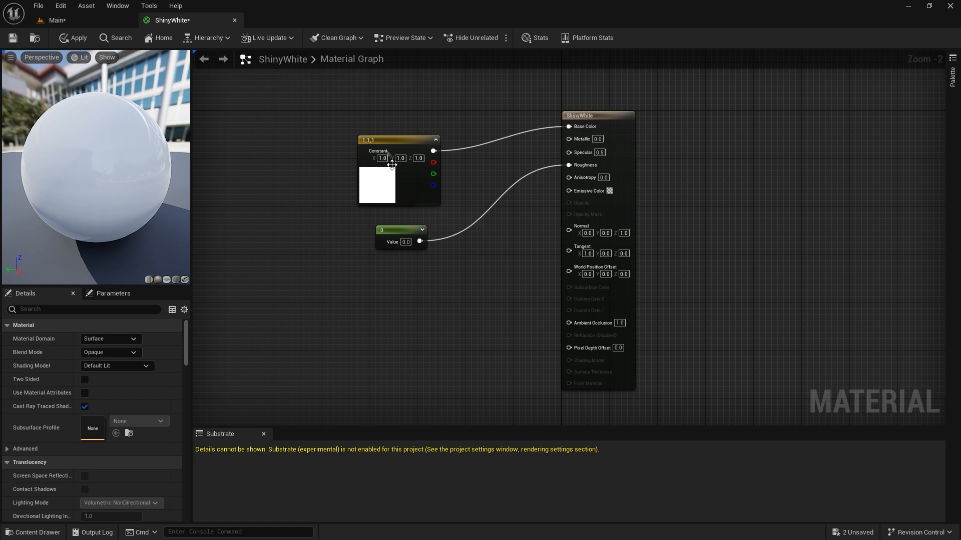
# - Apply and save the ShinyWhite material, and return to the Main level
pyautogui.click(77, 39)
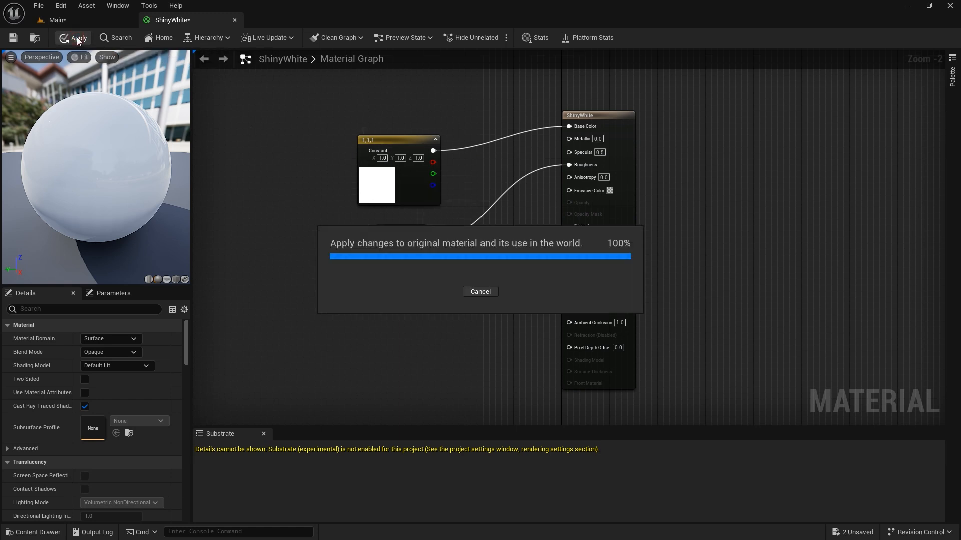
pyautogui.click(13, 39)
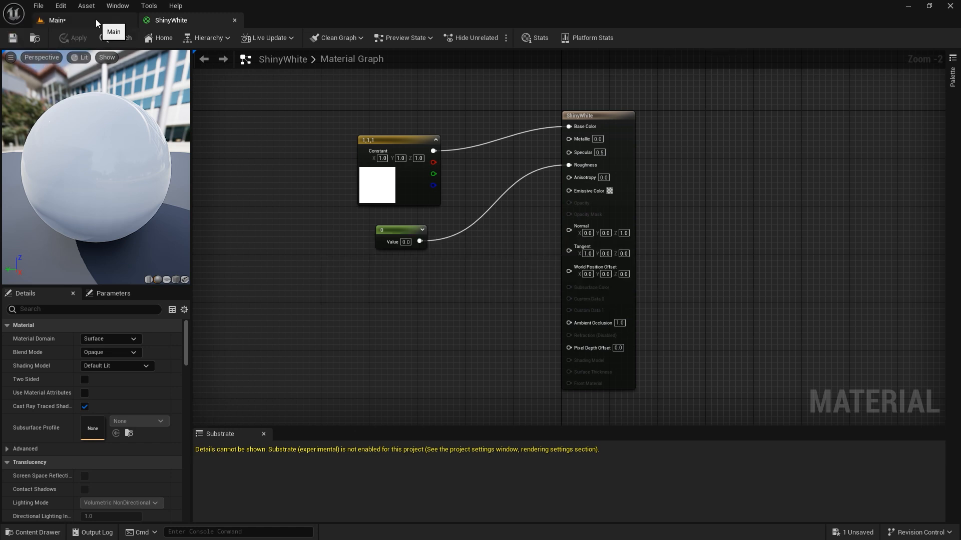
pyautogui.click(76, 20)
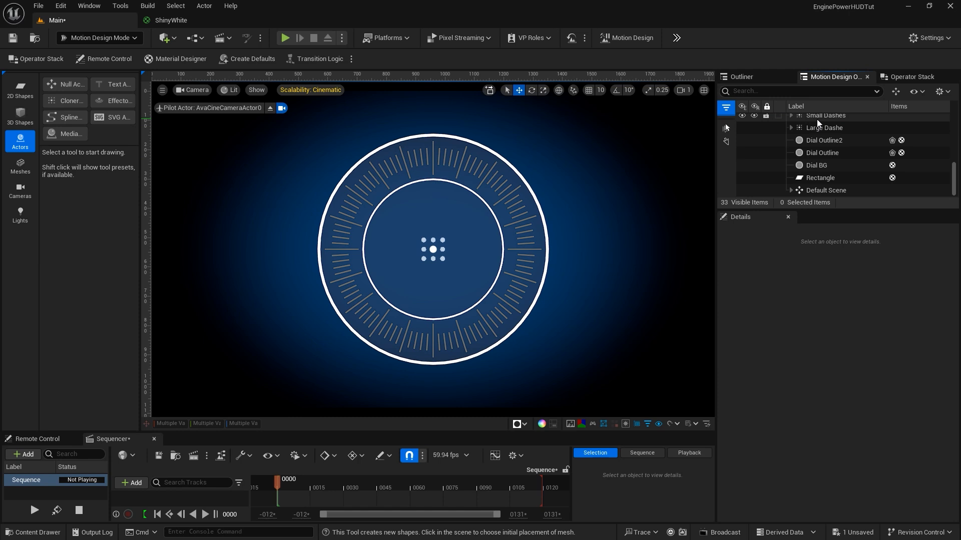
# - Assign the ShinyWhite material to Cylinder2 inside the Small Dashes cloner
pyautogui.click(791, 116)
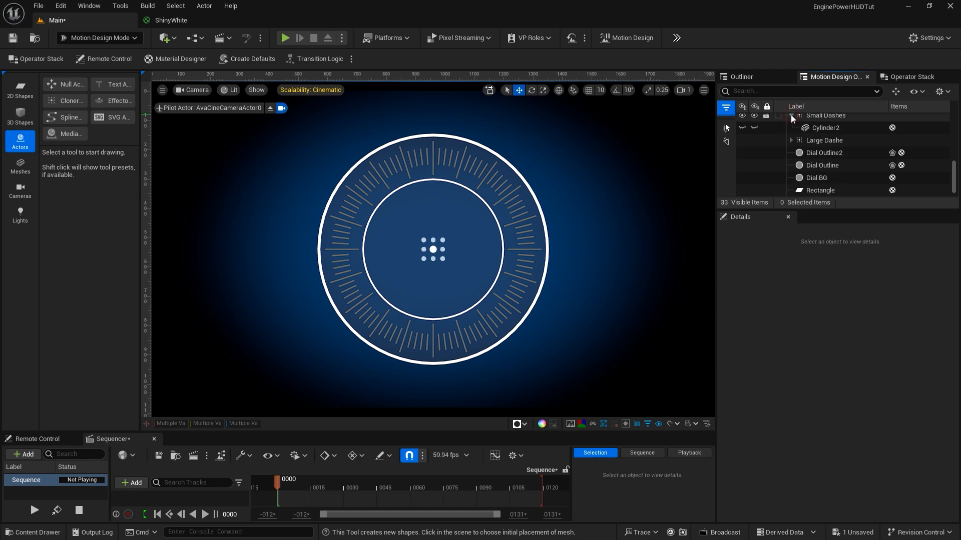
pyautogui.click(820, 128)
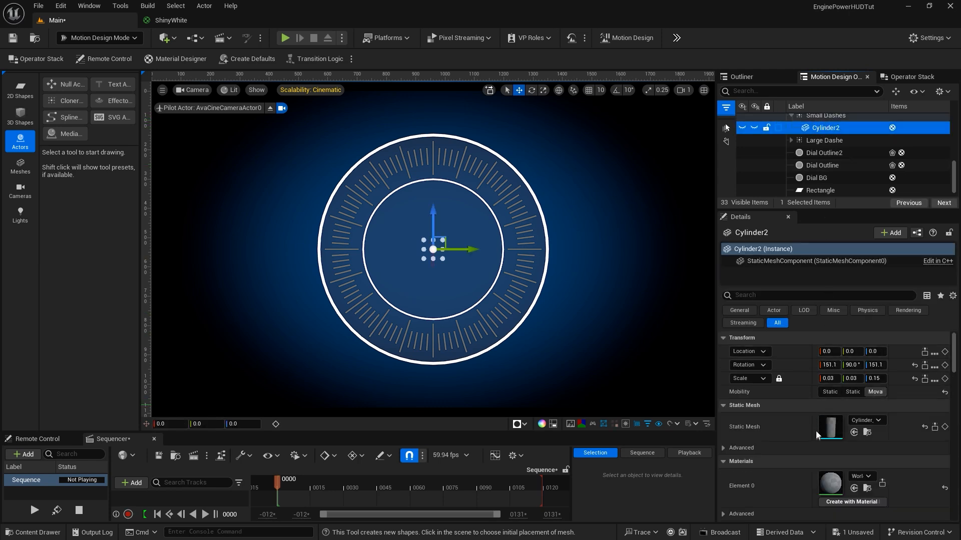
pyautogui.scroll(-1, 797, 431)
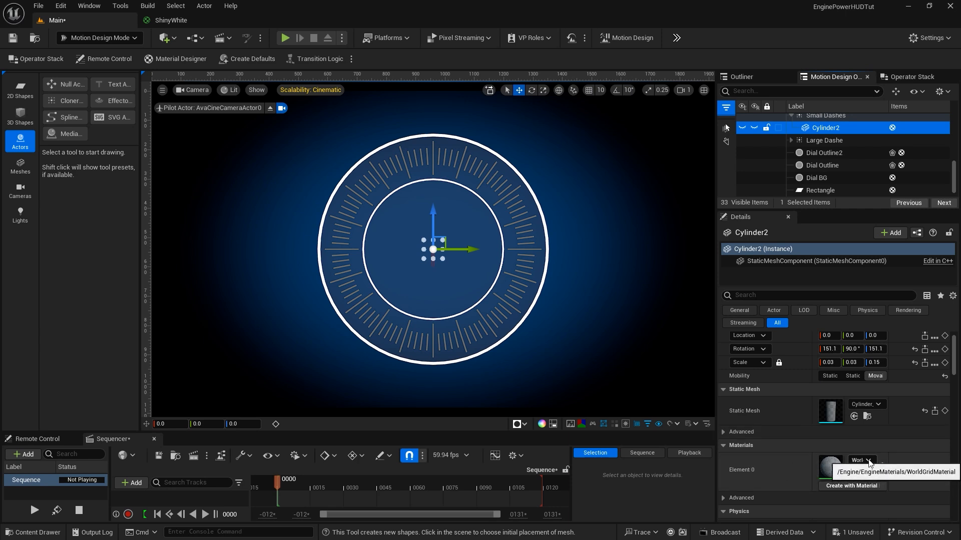
pyautogui.moveTo(809, 459); pyautogui.dragTo(760, 463)
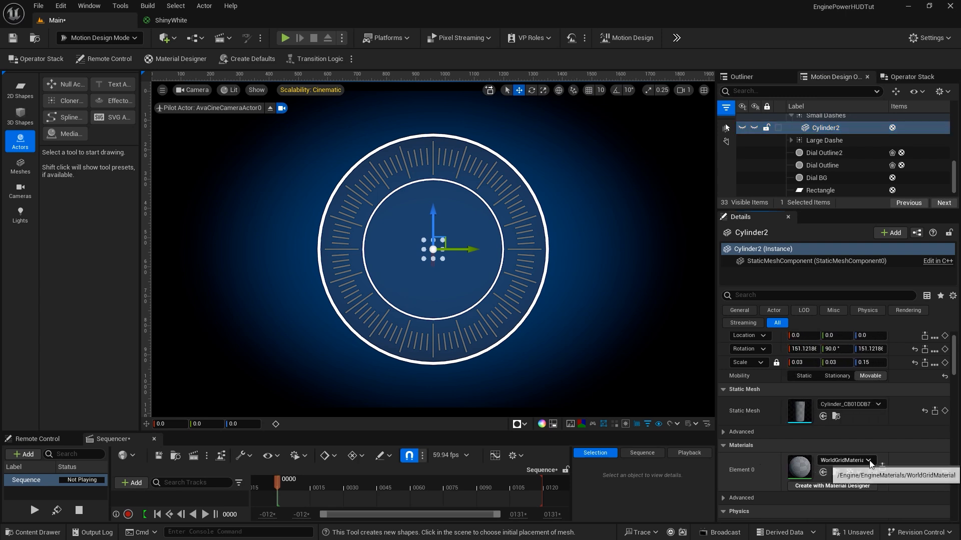
pyautogui.click(869, 461)
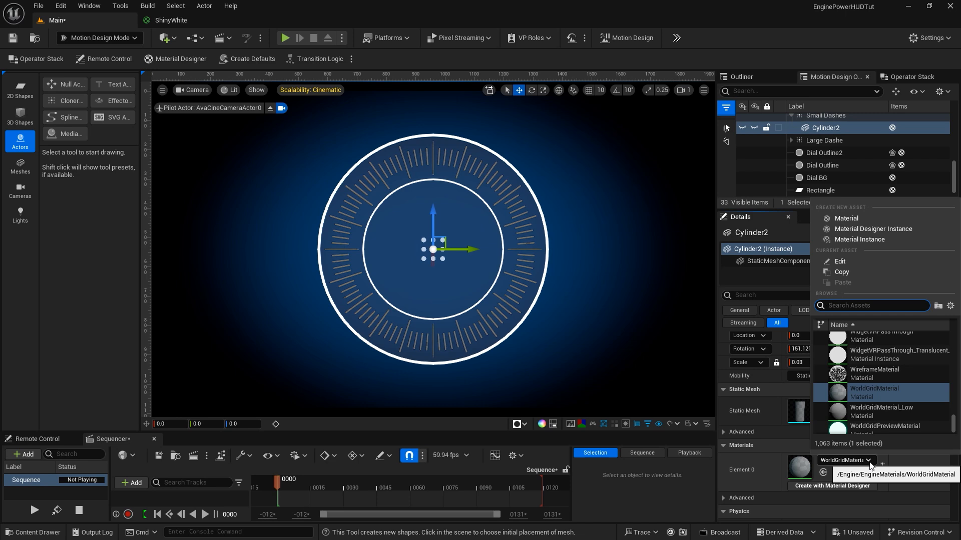
pyautogui.write('shin')
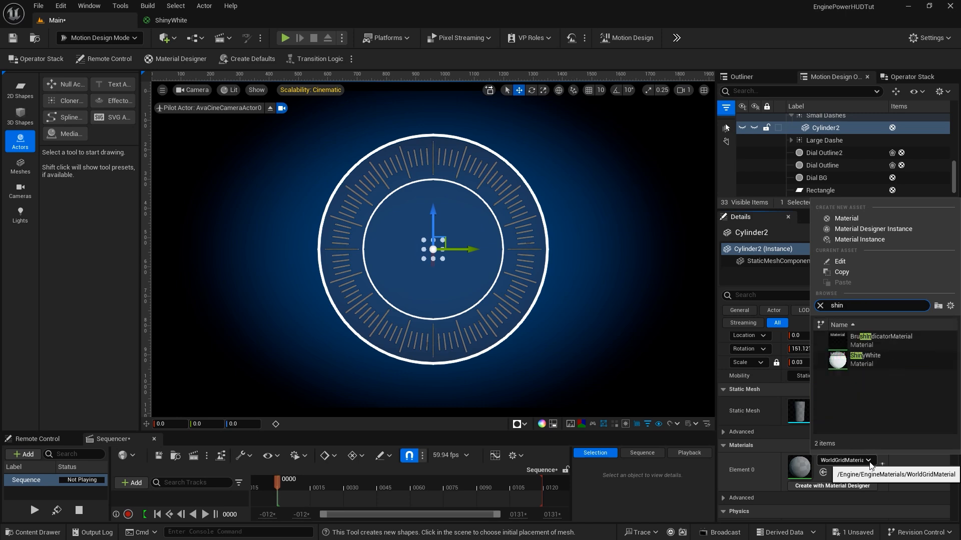
pyautogui.click(834, 358)
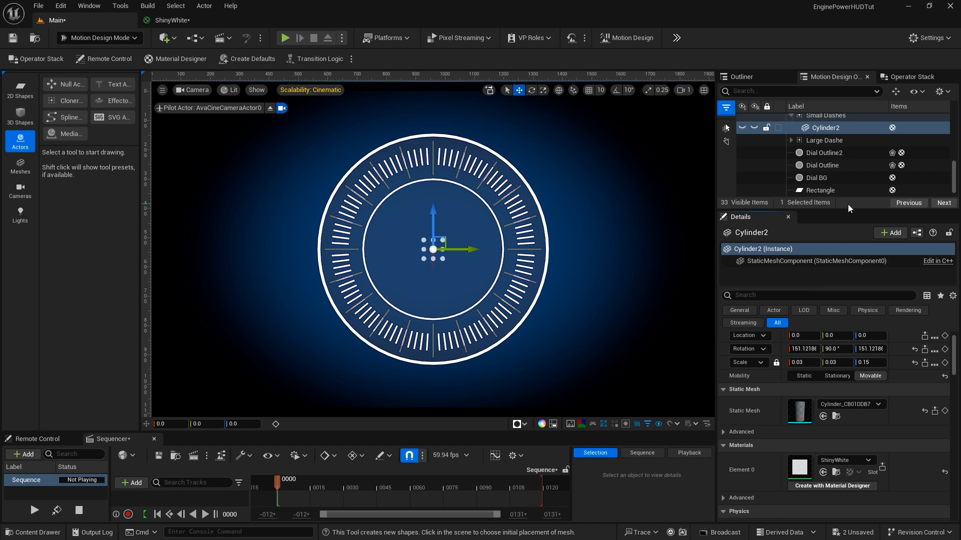
# - Assign the ShinyWhite material to the Cylinder inside the Large Dashe cloner and save all changes
pyautogui.click(791, 140)
pyautogui.click(817, 151)
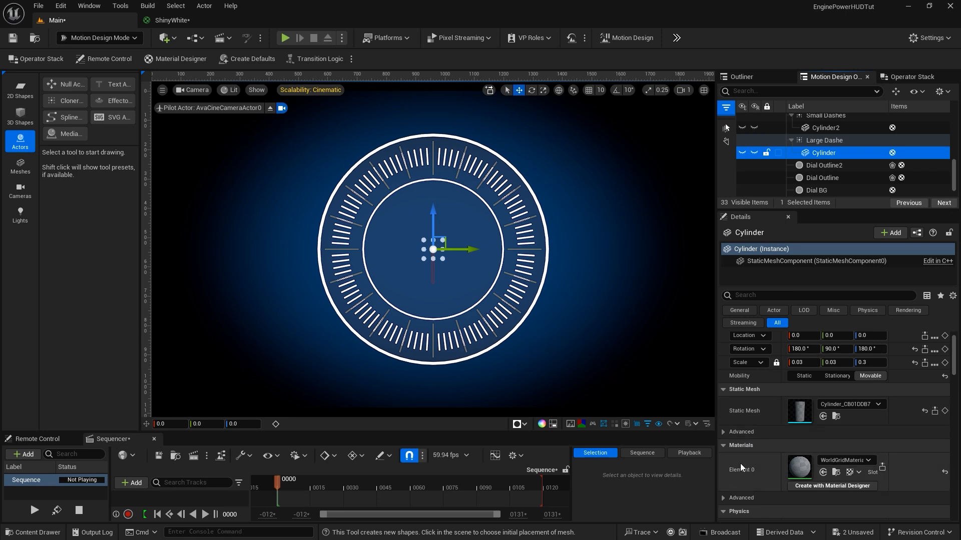
pyautogui.click(853, 463)
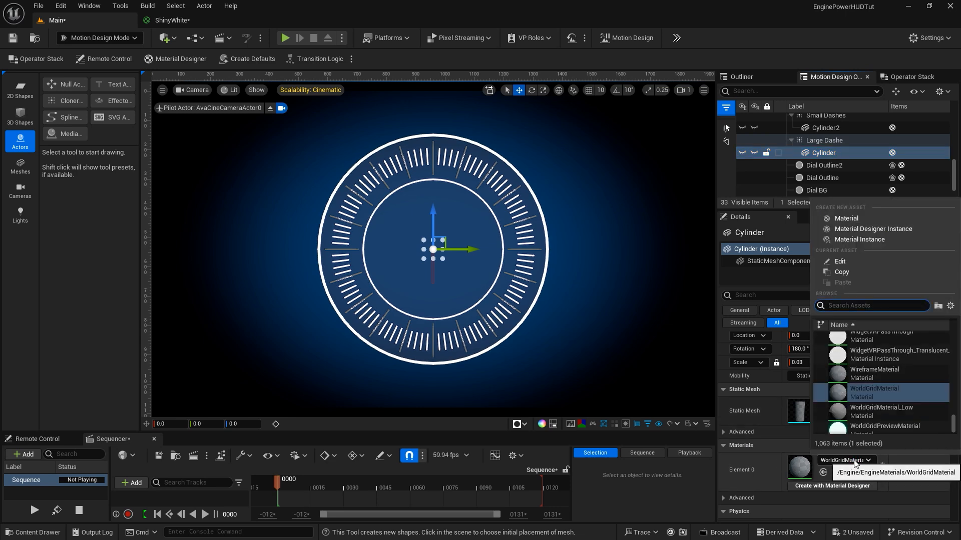
pyautogui.write('shin')
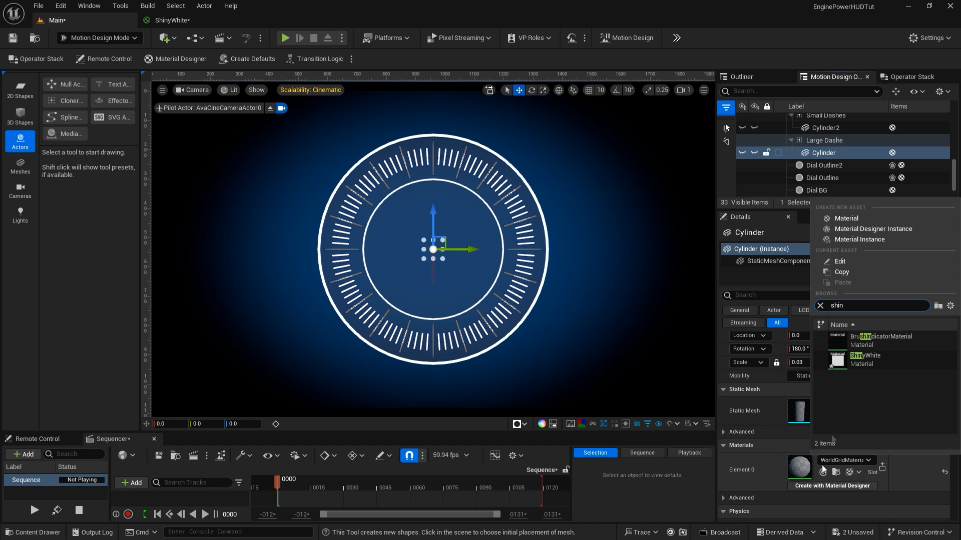
pyautogui.click(837, 360)
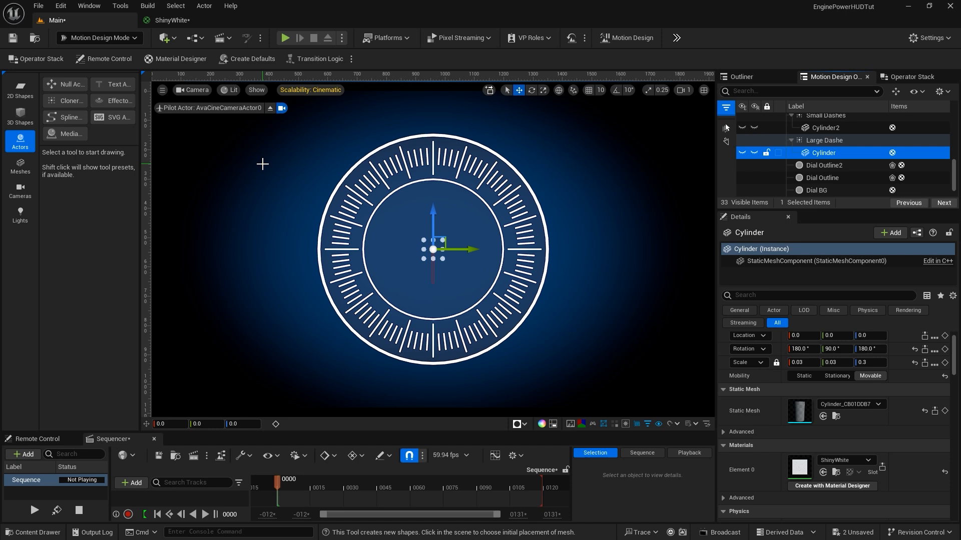
pyautogui.hotkey('ctrl', 's')
pyautogui.hotkey('ctrl', 'shift', 's')
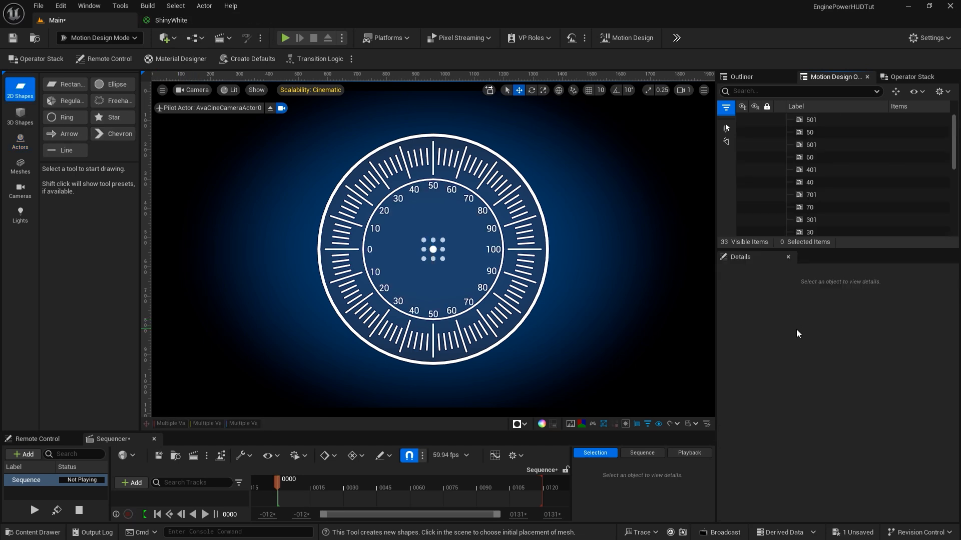
# - Add an ellipse at the dial's centre and set its mesh size to 249 × 249 to fill the inner ring
pyautogui.doubleClick(107, 86)
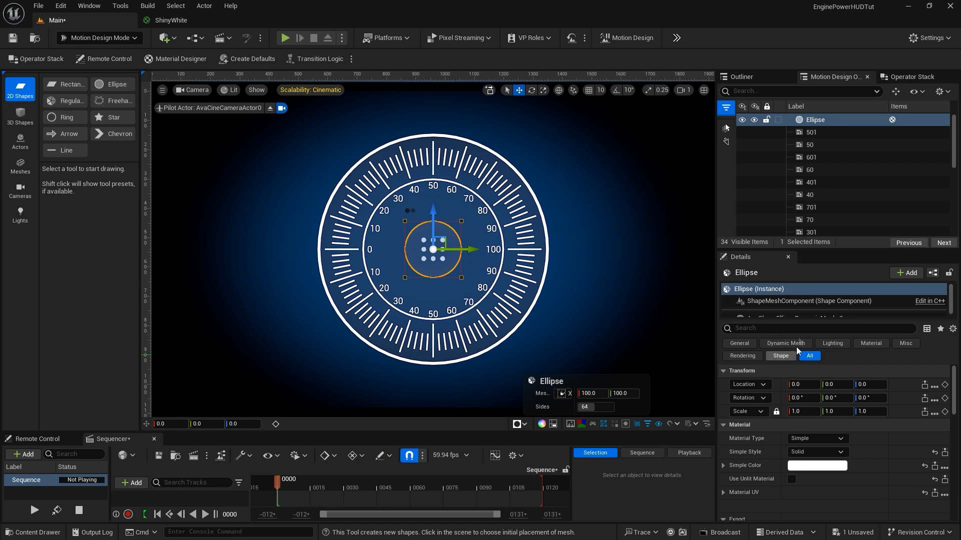
pyautogui.moveTo(776, 250); pyautogui.dragTo(775, 195)
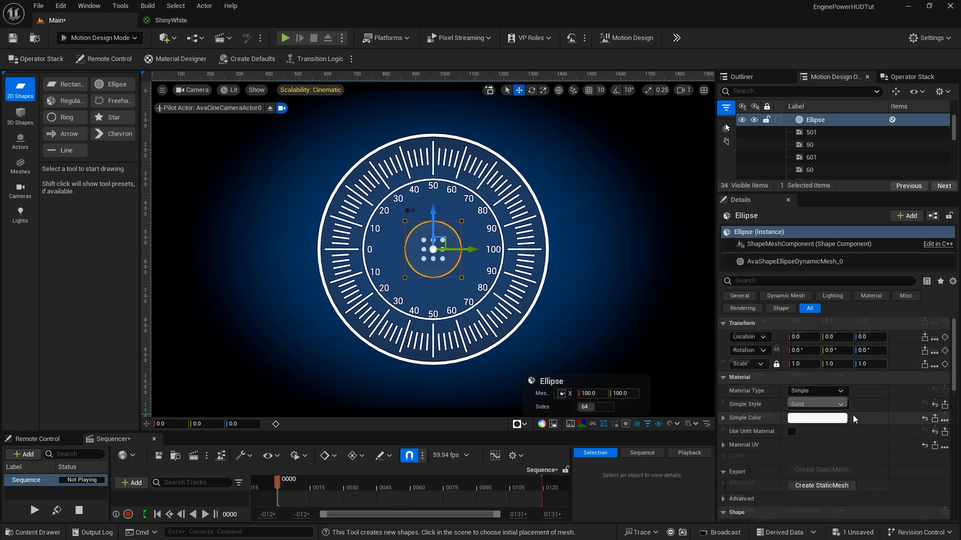
pyautogui.scroll(-5, 853, 409)
pyautogui.scroll(-1, 842, 413)
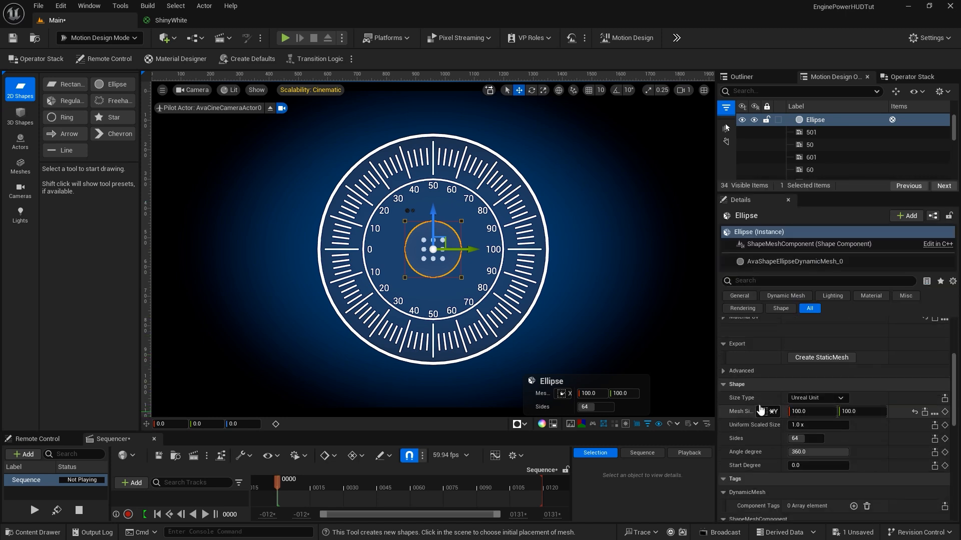
pyautogui.click(810, 411)
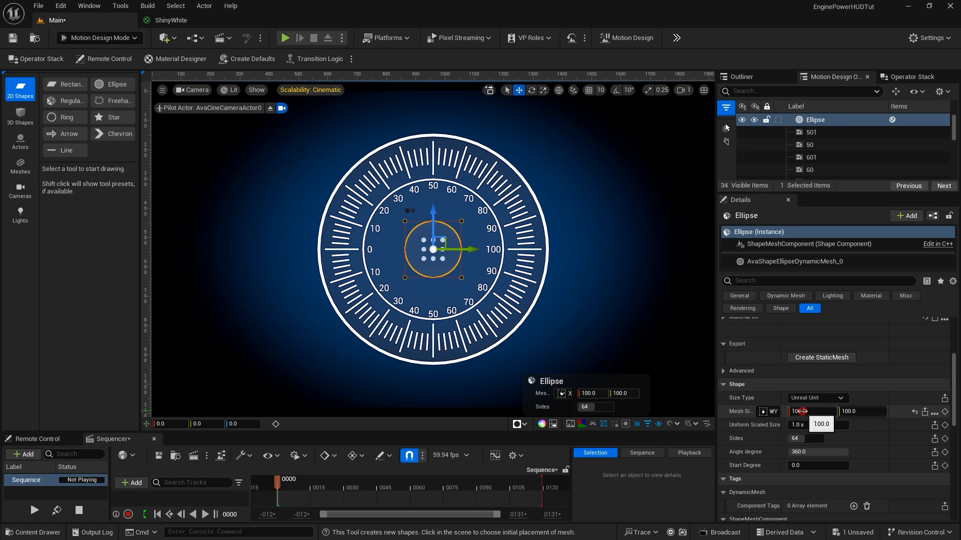
pyautogui.write('190')
pyautogui.press('Return')
pyautogui.moveTo(811, 411); pyautogui.dragTo(841, 411)
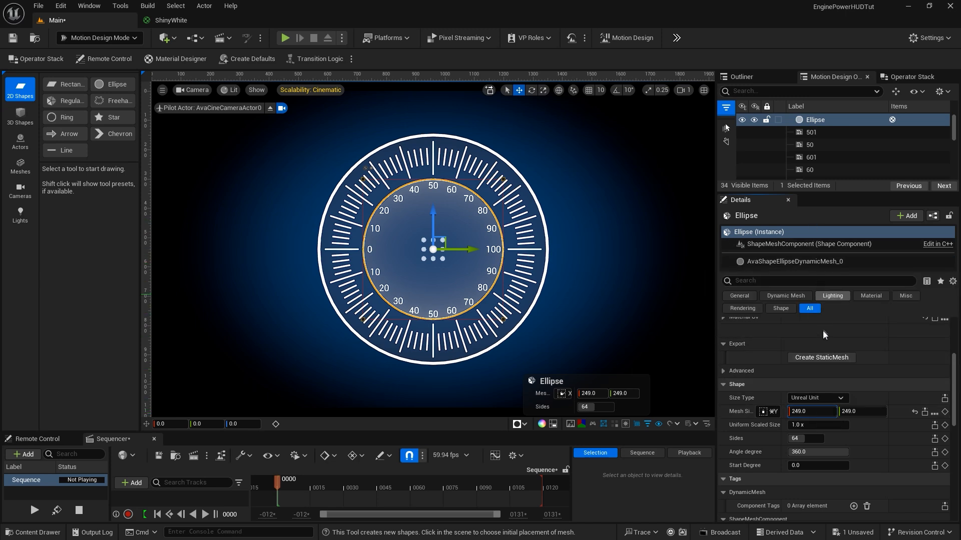
# - Add a Plane Cut modifier to the new ellipse and enlarge the area showing its settings
pyautogui.click(826, 120)
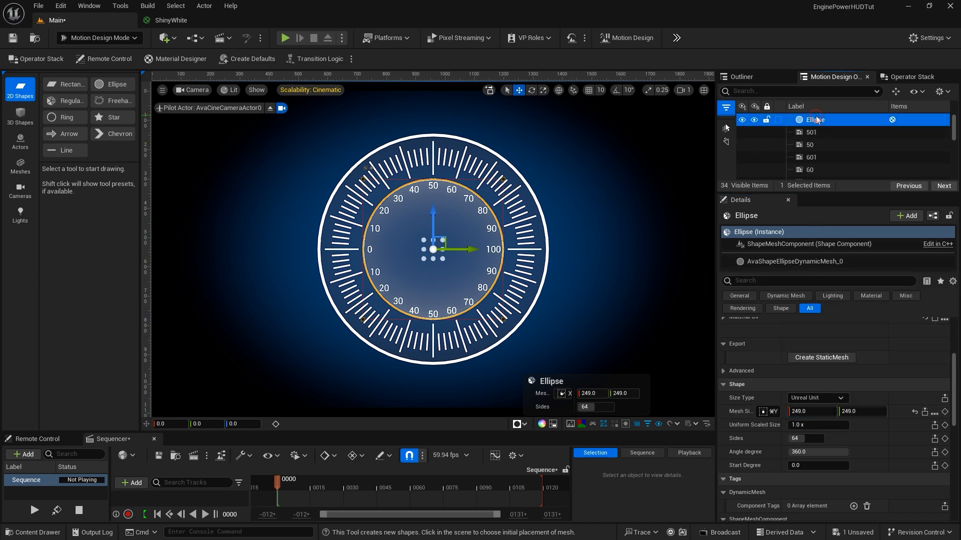
pyautogui.click(909, 78)
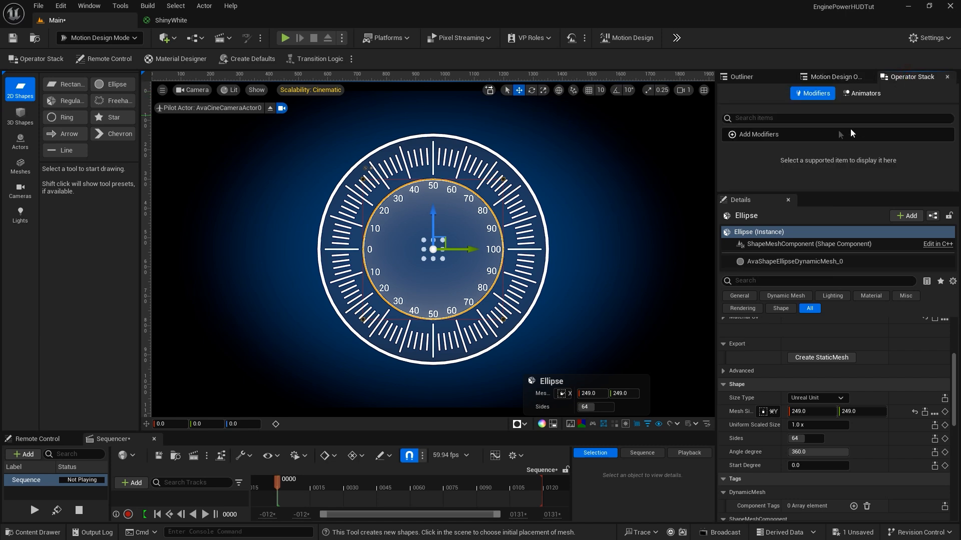
pyautogui.click(810, 134)
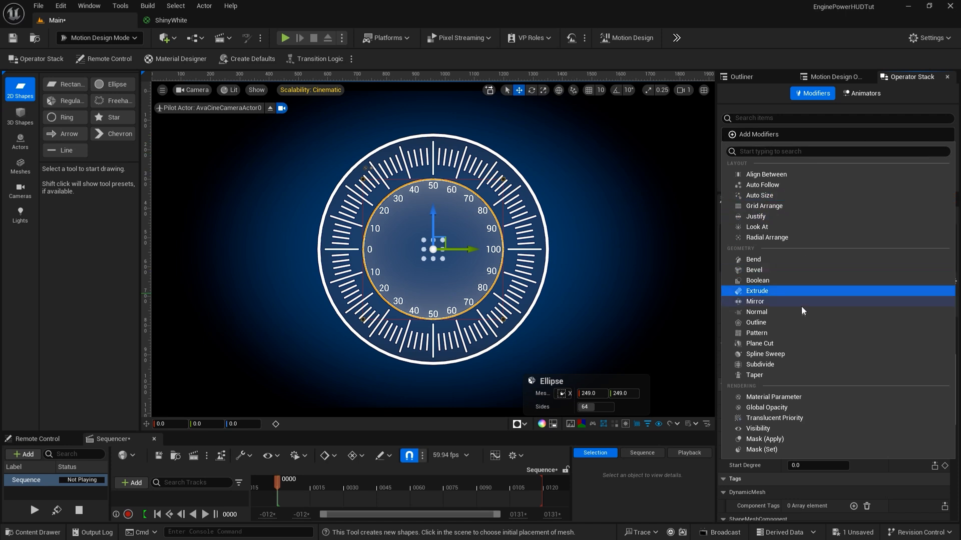
pyautogui.click(791, 344)
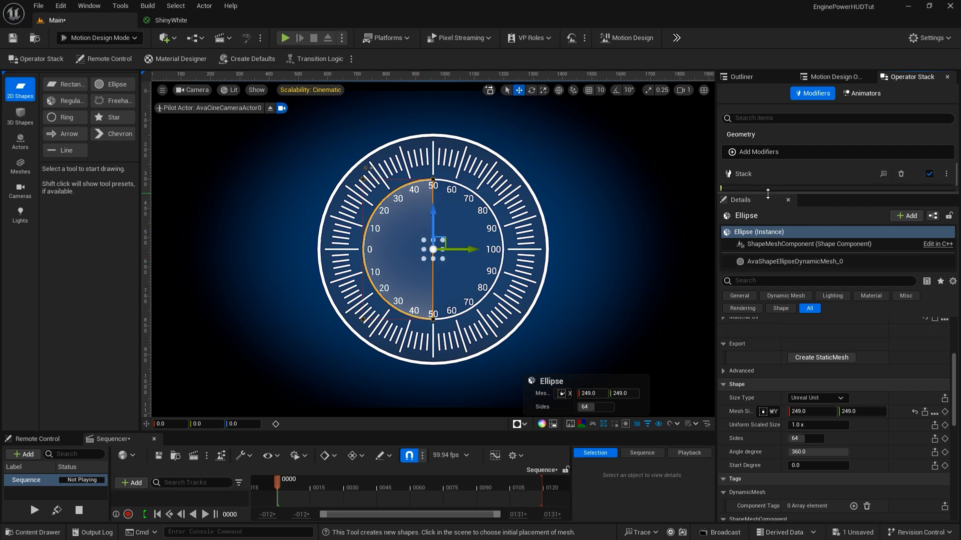
pyautogui.moveTo(769, 191); pyautogui.dragTo(763, 304)
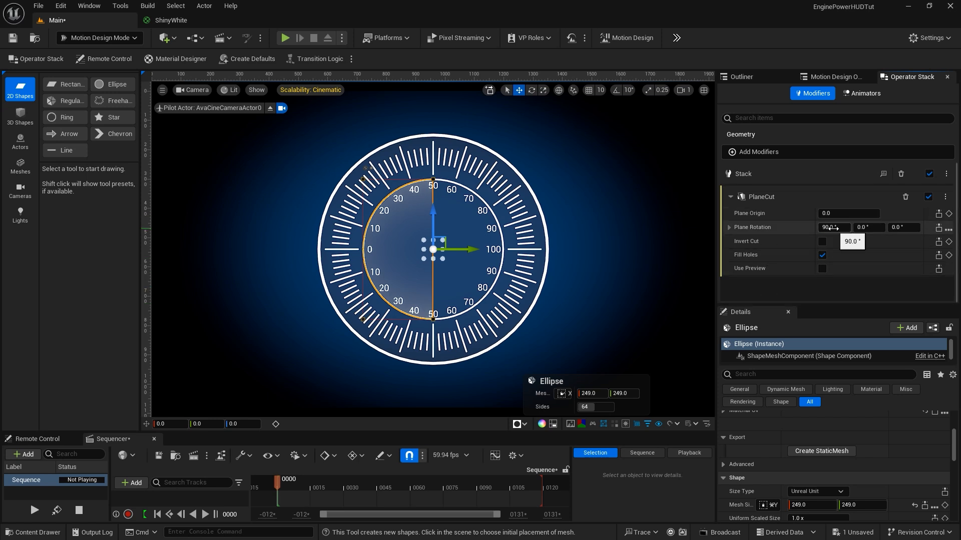
# - Set the first Plane Rotation value of the ellipse's Plane Cut modifier to 0° so the cut runs horizontally
pyautogui.moveTo(830, 228); pyautogui.dragTo(794, 228)
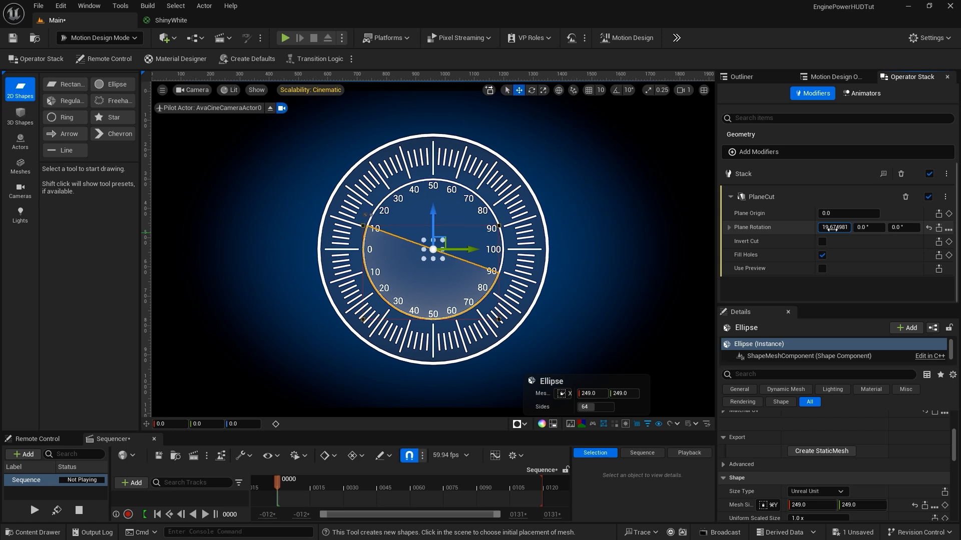
pyautogui.click(833, 229)
pyautogui.write('0')
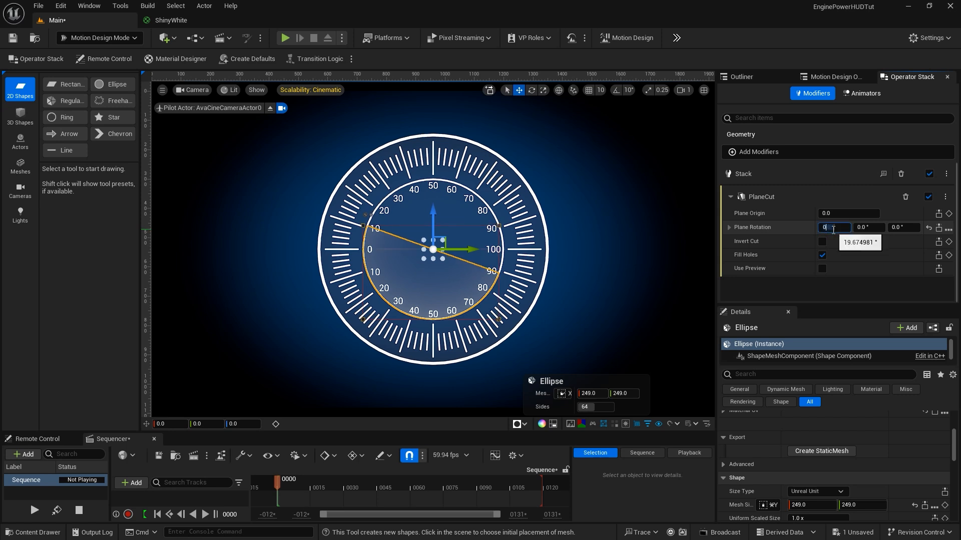
pyautogui.press('Return')
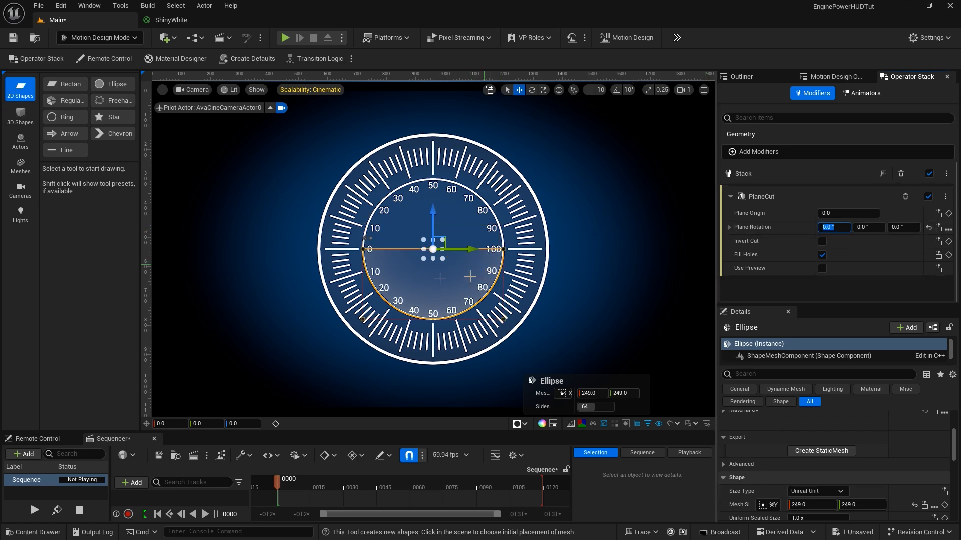
# - Enlarge the area showing the ellipse's details and set its X location to -0.5
pyautogui.moveTo(769, 307); pyautogui.dragTo(769, 167)
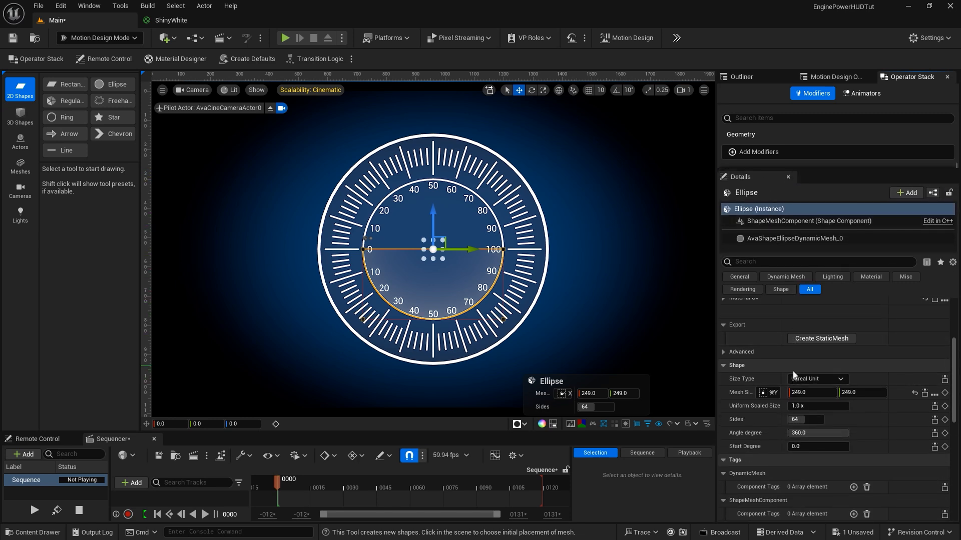
pyautogui.scroll(3, 792, 373)
pyautogui.scroll(3, 793, 373)
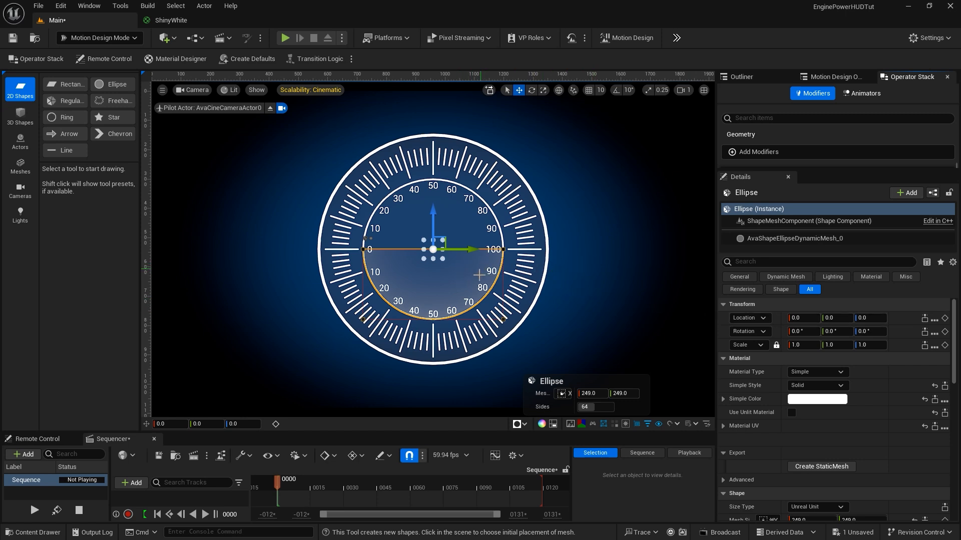
pyautogui.click(797, 319)
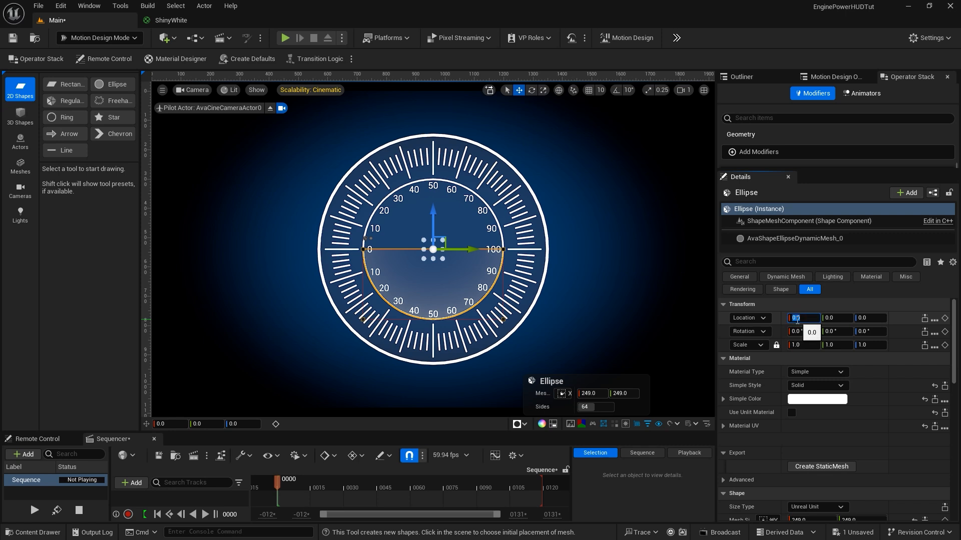
pyautogui.write('-0.5')
pyautogui.press('Return')
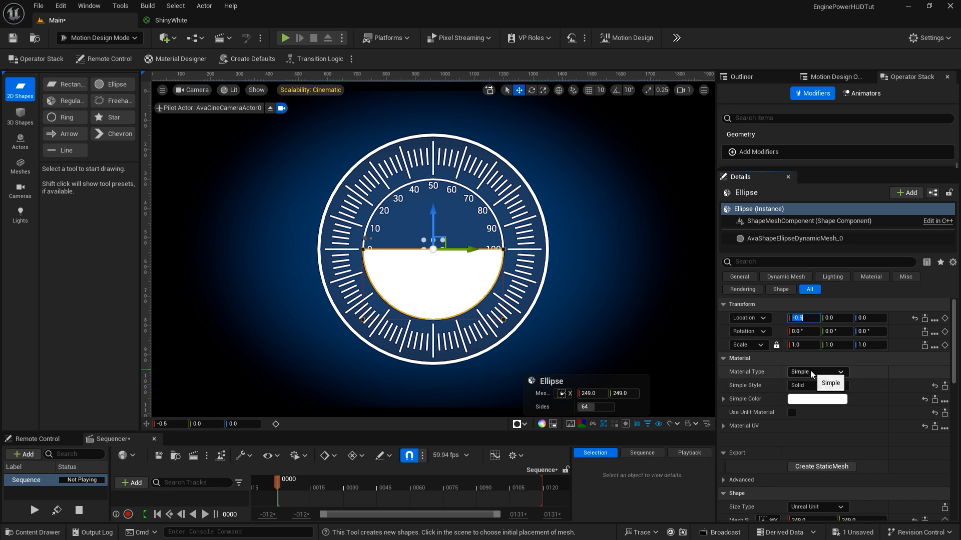
# - Set the lower half ellipse's simple colour to Hex Linear 000C2BFF and enable Use Unlit Material
pyautogui.click(817, 398)
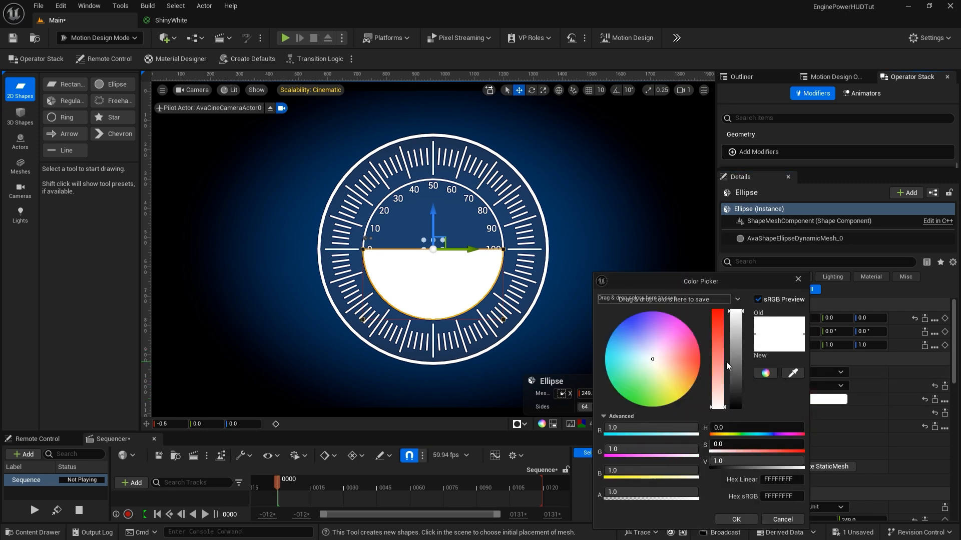
pyautogui.click(780, 480)
pyautogui.write('000C2BFF')
pyautogui.press('Return')
pyautogui.click(736, 519)
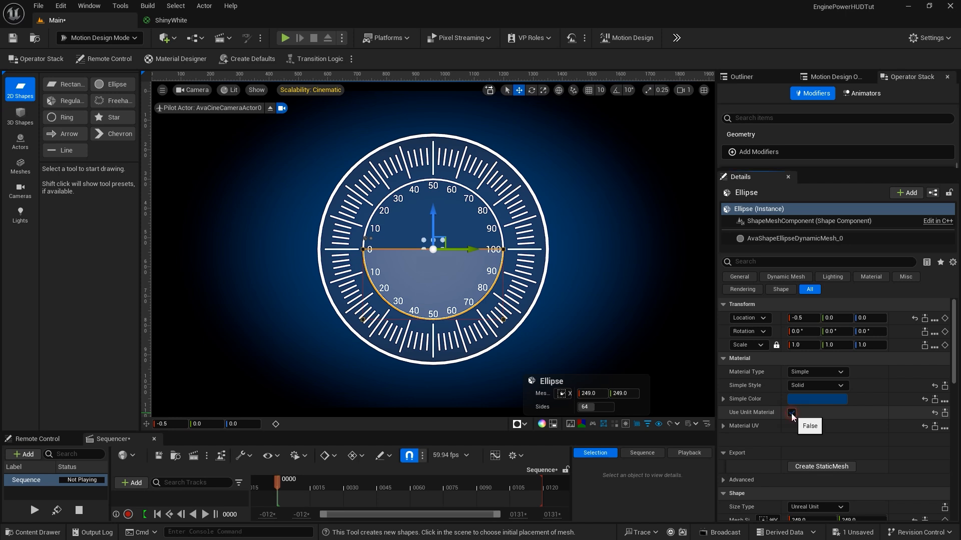
pyautogui.click(791, 413)
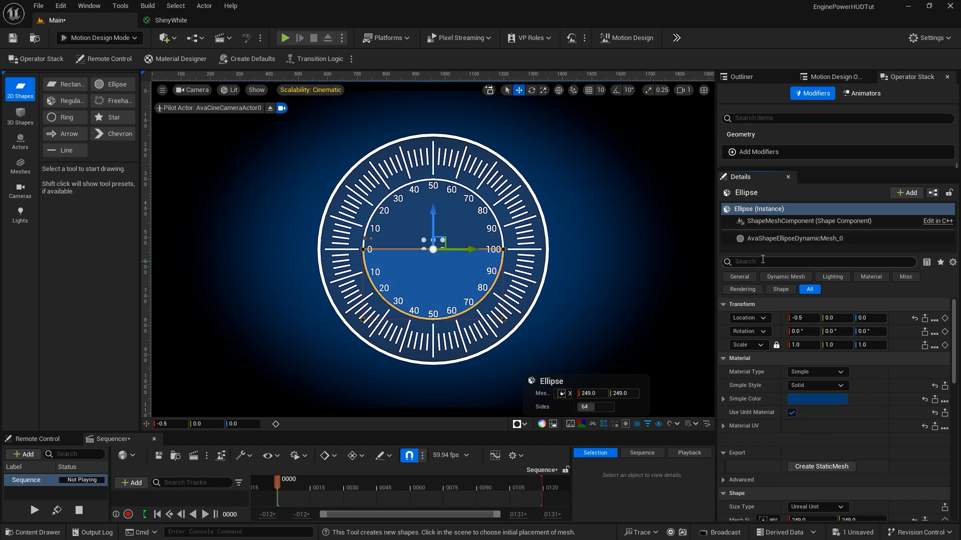
# - Enlarge the Motion Design outliner's list and duplicate the plane-cut Ellipse
pyautogui.click(824, 78)
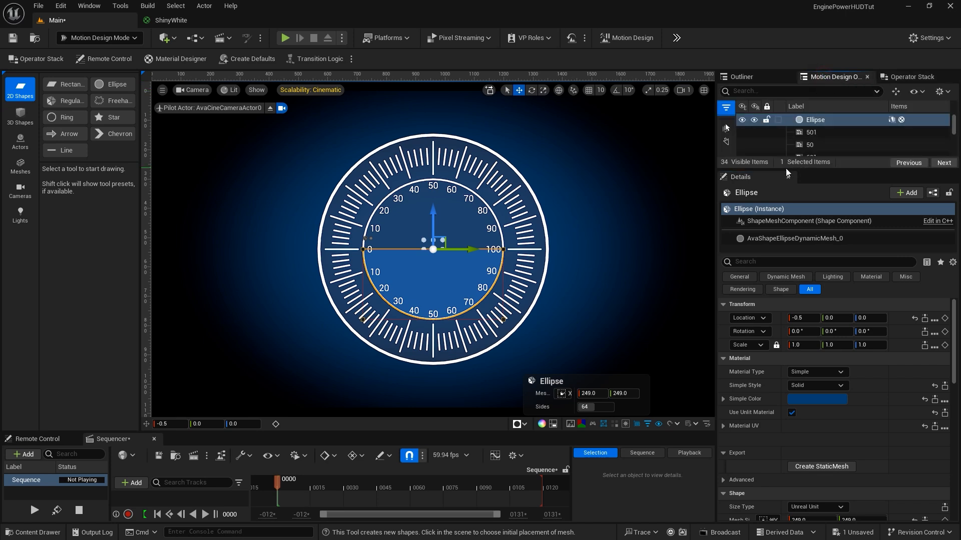
pyautogui.moveTo(771, 171); pyautogui.dragTo(766, 300)
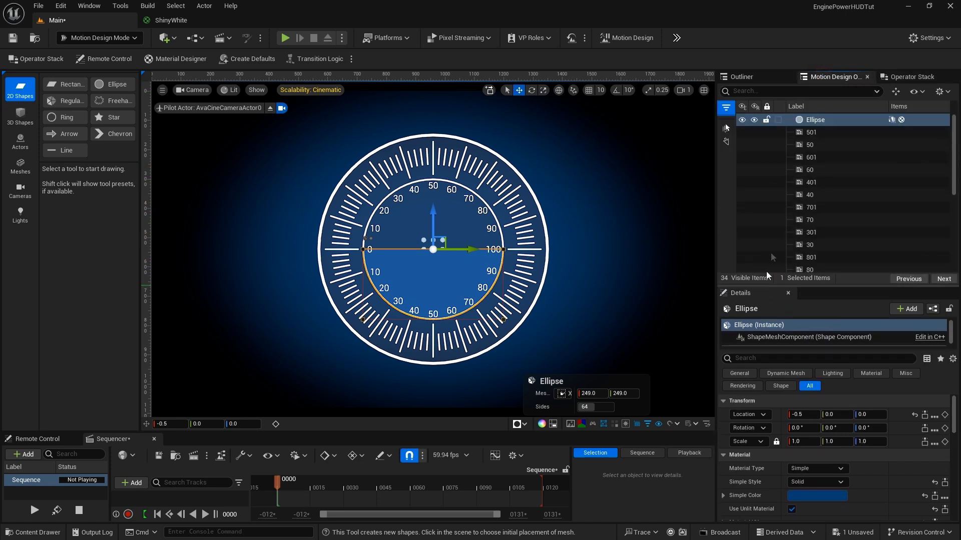
pyautogui.click(810, 120)
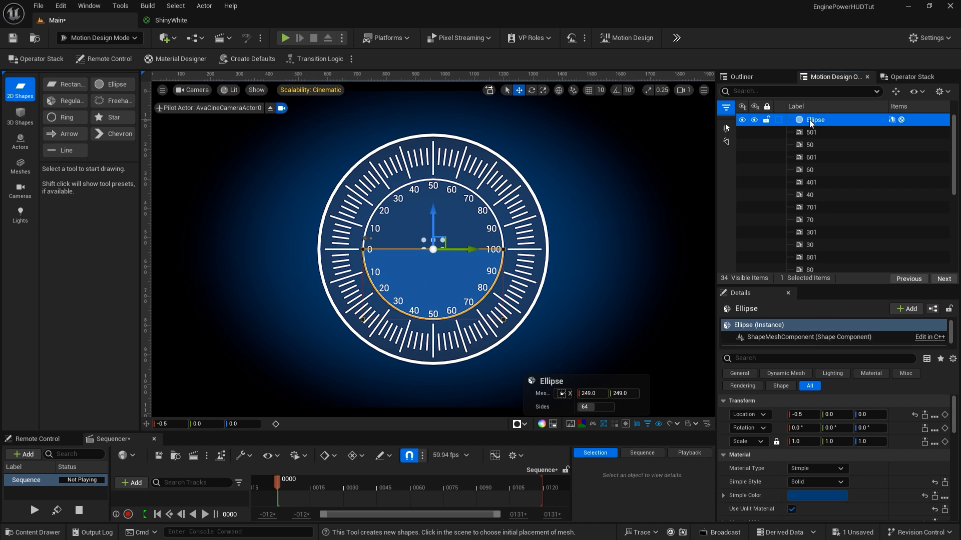
pyautogui.hotkey('ctrl', 'd')
# - Set the first Plane Rotation value of Ellipse2's Plane Cut modifier to 180° to form the upper half
pyautogui.click(910, 77)
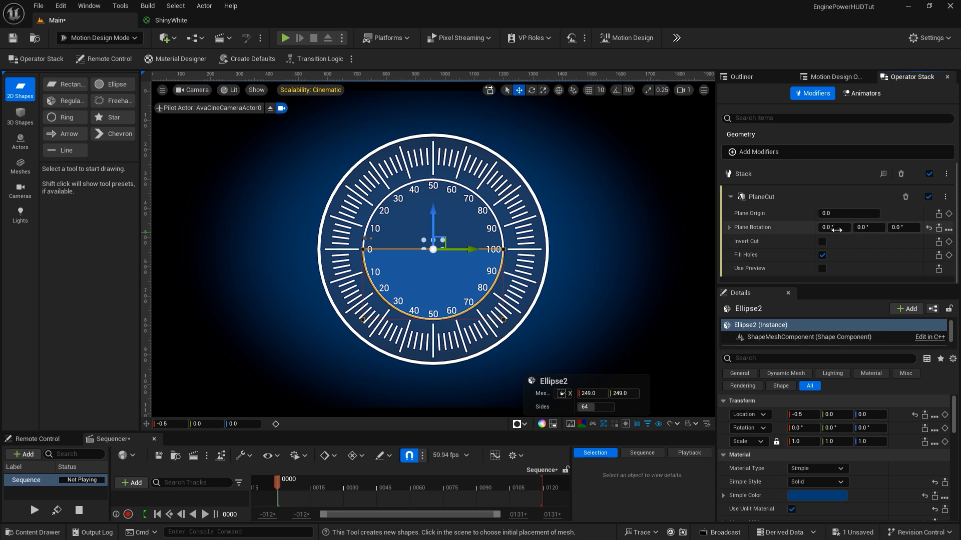
pyautogui.moveTo(828, 227); pyautogui.dragTo(918, 228)
pyautogui.click(831, 227)
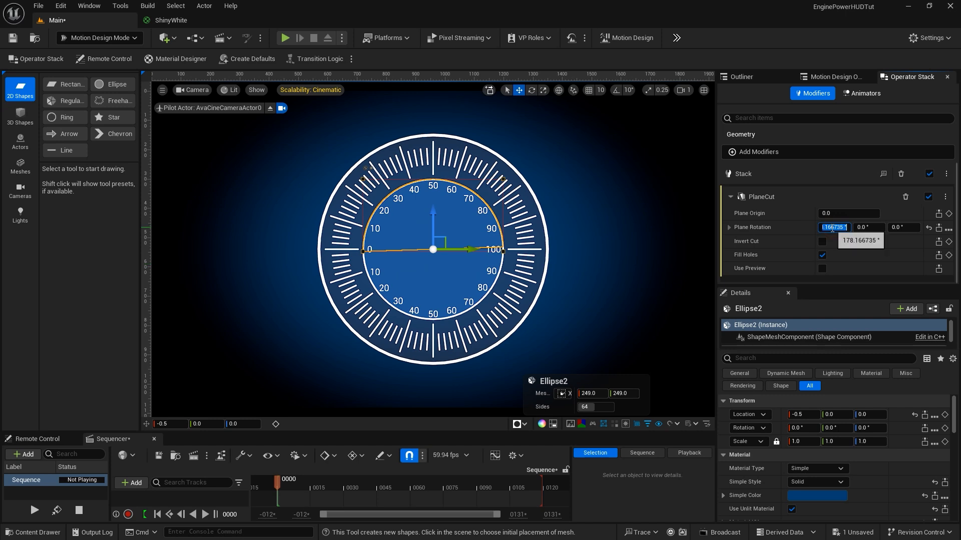
pyautogui.write('180')
pyautogui.press('Return')
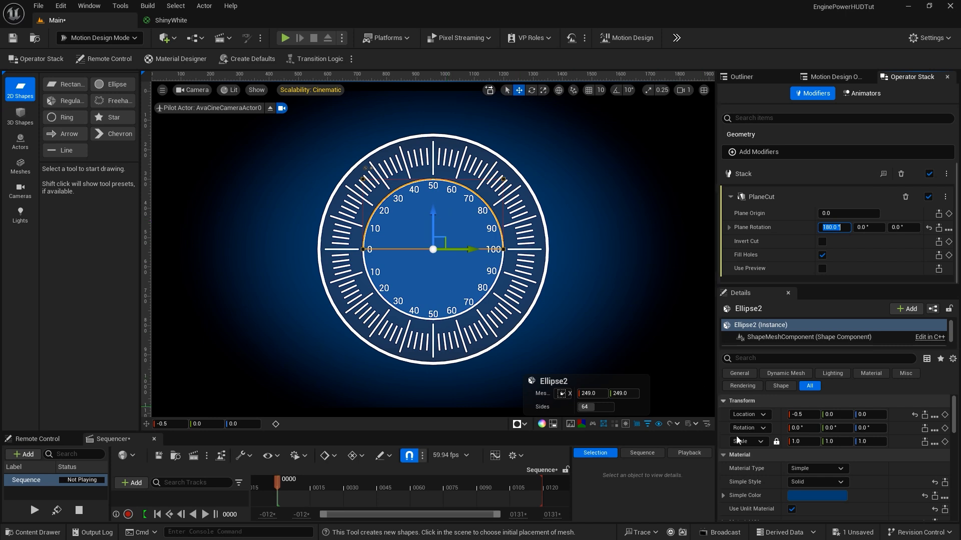
# - Set Ellipse2's simple colour to Hex Linear 00328AFF
pyautogui.click(829, 77)
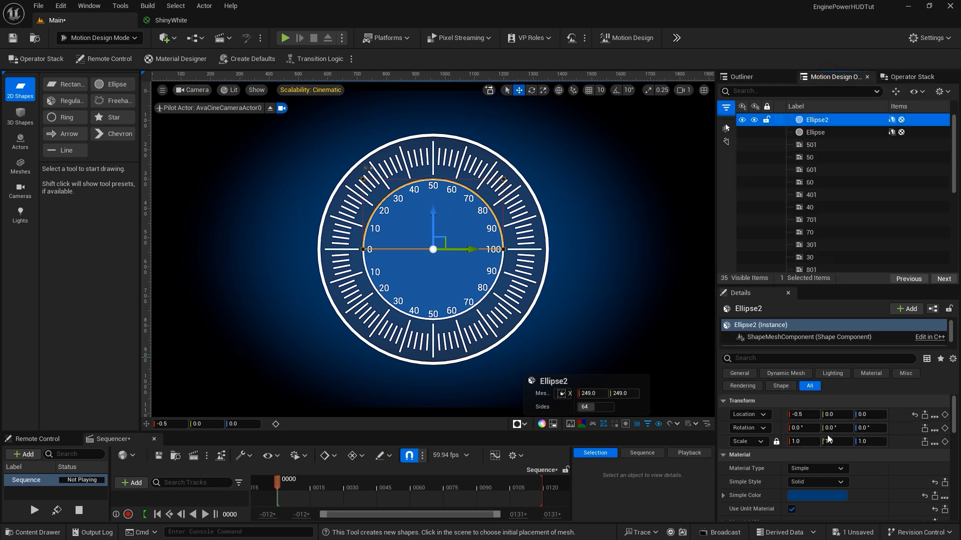
pyautogui.click(817, 496)
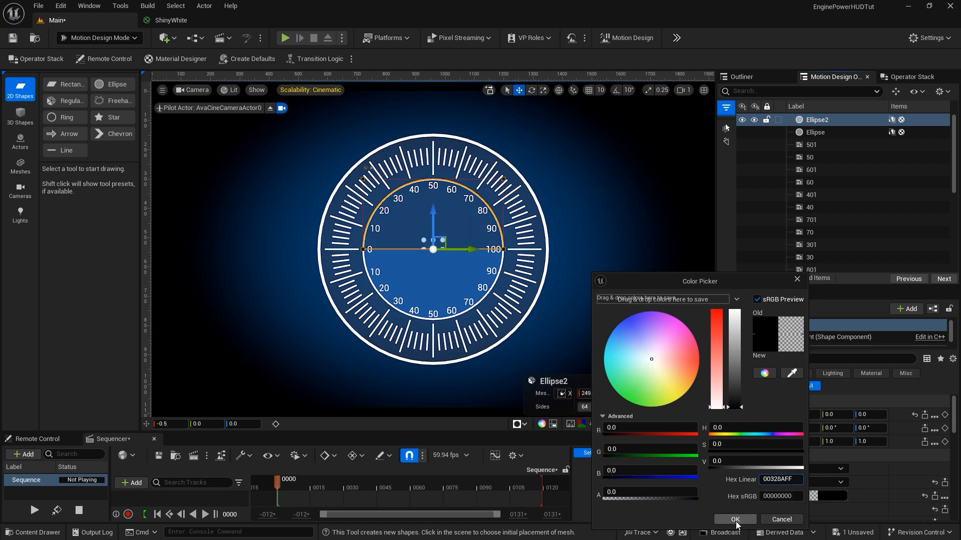
pyautogui.press('Return')
pyautogui.click(734, 519)
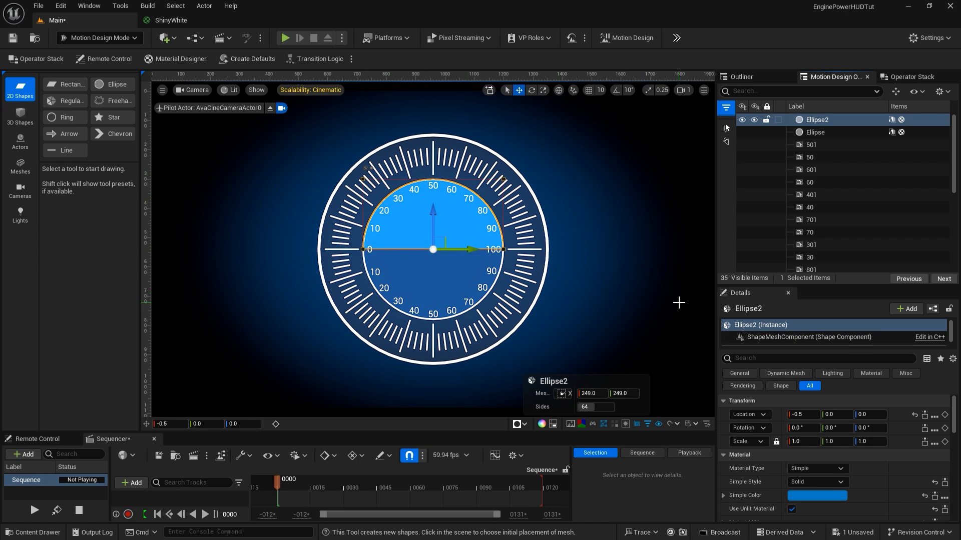
# - Add a ring at the dial's centre and set its X location to -1
pyautogui.click(66, 121)
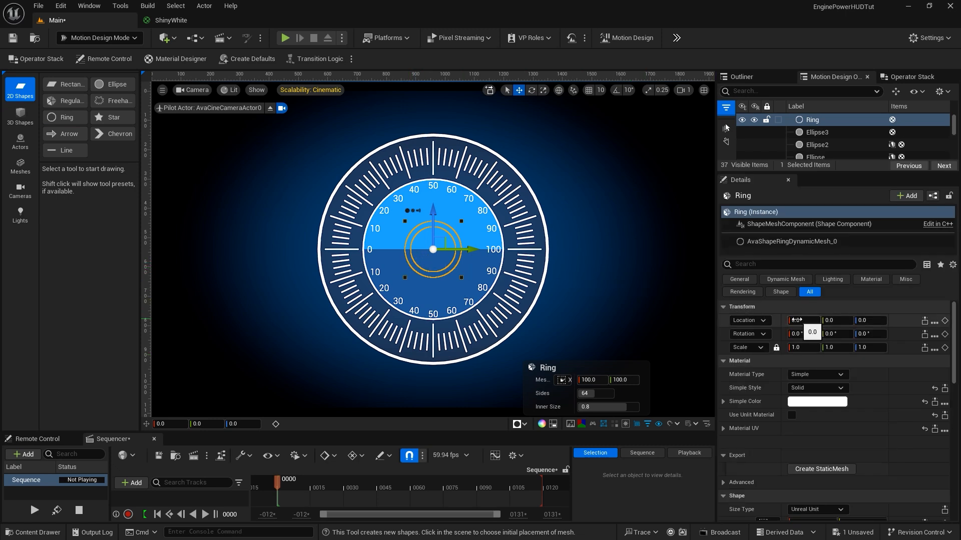
pyautogui.click(796, 320)
pyautogui.write('-1')
pyautogui.press('Return')
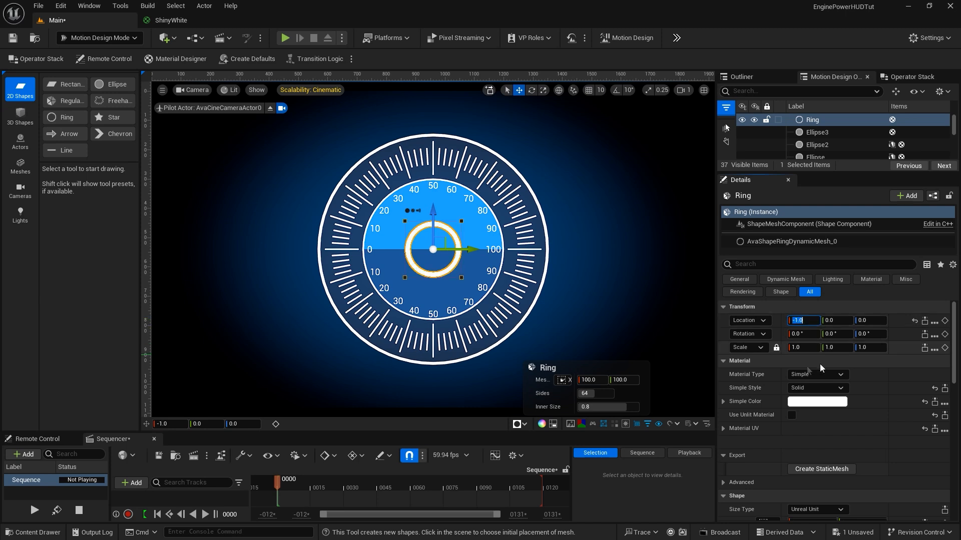
# - Set the ring's mesh size to 403 × 403 and reduce its inner size to about 0.75 to cover the outer dashes
pyautogui.scroll(-3, 776, 379)
pyautogui.scroll(-4, 776, 377)
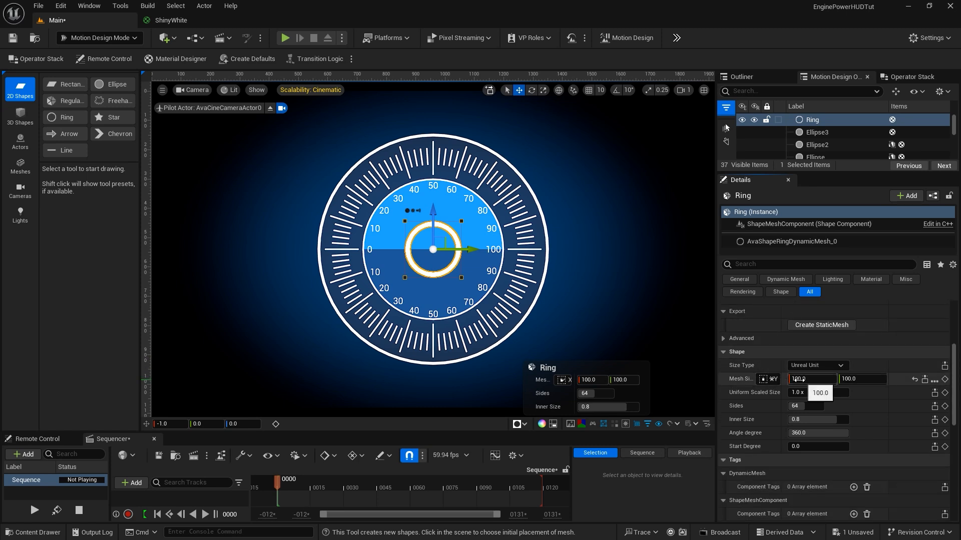
pyautogui.moveTo(799, 381); pyautogui.dragTo(926, 380)
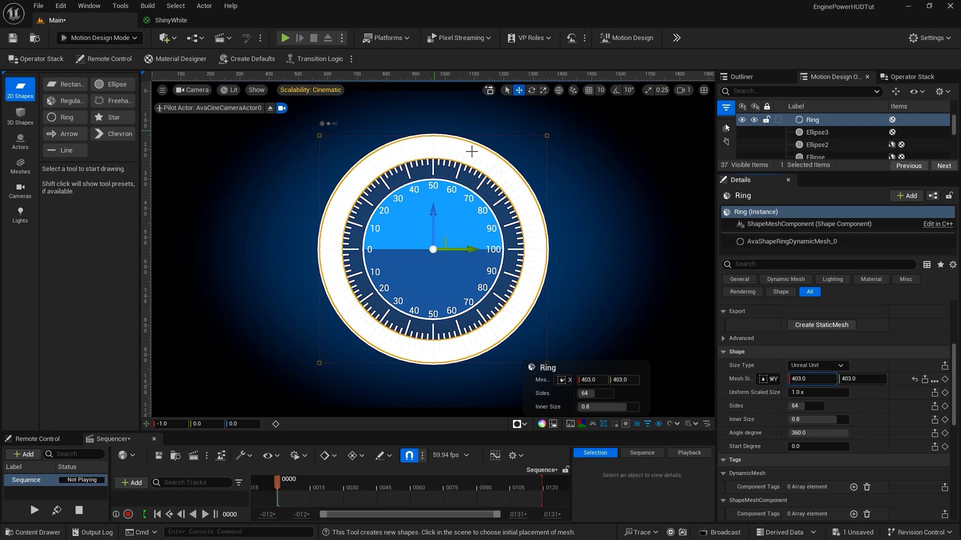
pyautogui.moveTo(817, 422); pyautogui.dragTo(809, 422)
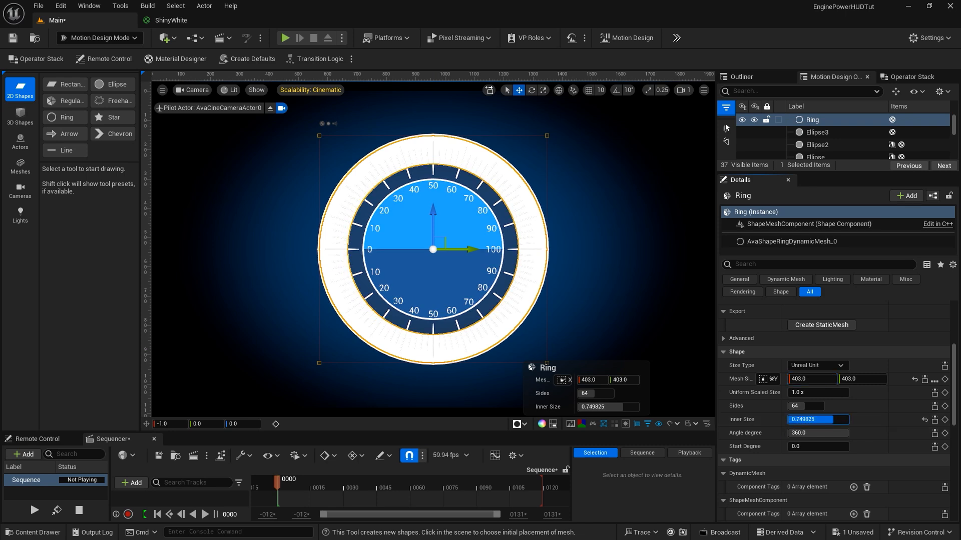
pyautogui.moveTo(809, 421); pyautogui.dragTo(769, 419)
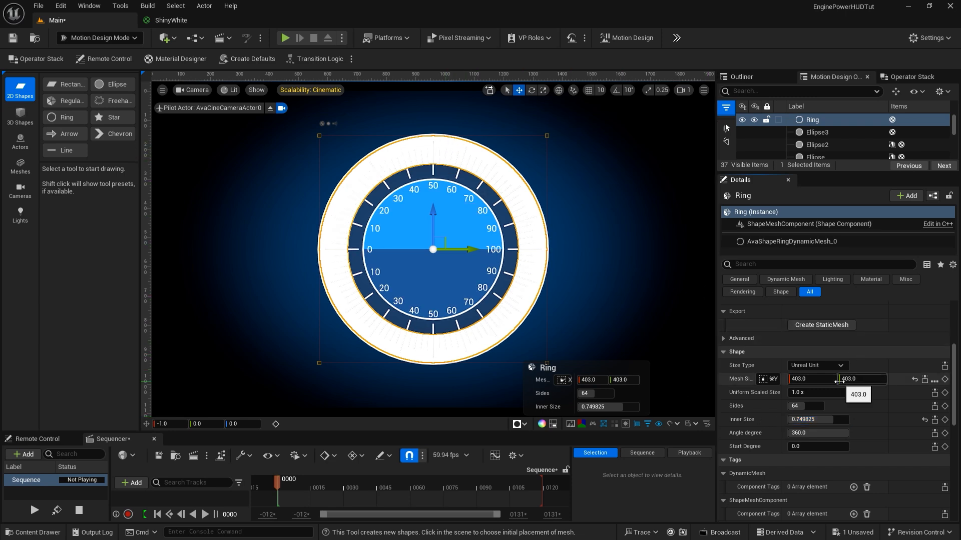
# - Set the ring's simple colour to Hex Linear 000C2BFF and enable Use Unlit Material
pyautogui.scroll(5, 839, 390)
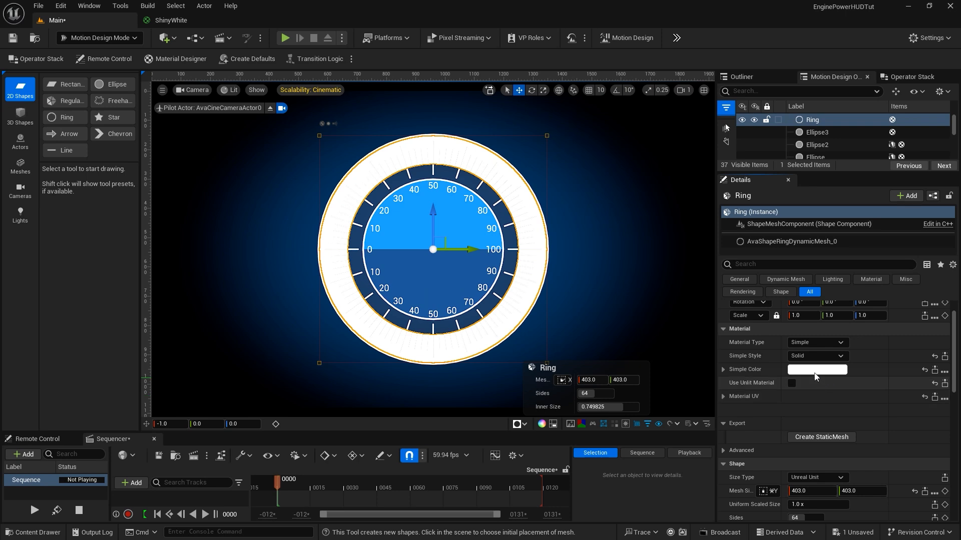
pyautogui.click(814, 370)
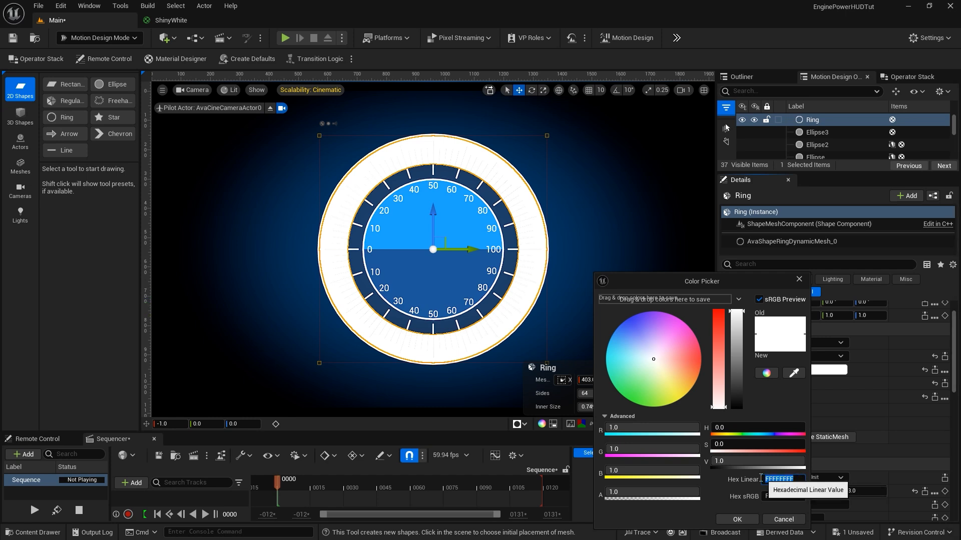
pyautogui.click(762, 478)
pyautogui.write('000C2BFF')
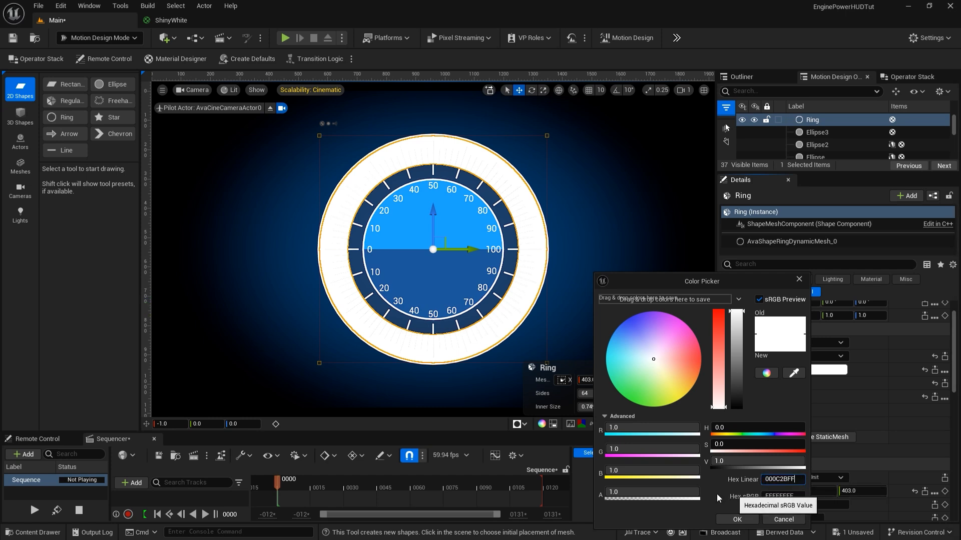
pyautogui.press('Return')
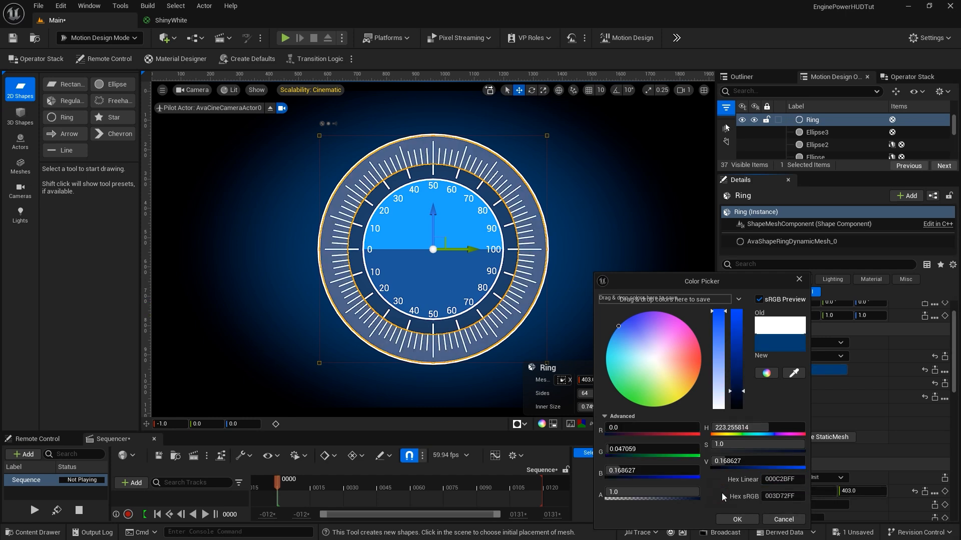
pyautogui.click(737, 520)
pyautogui.click(791, 384)
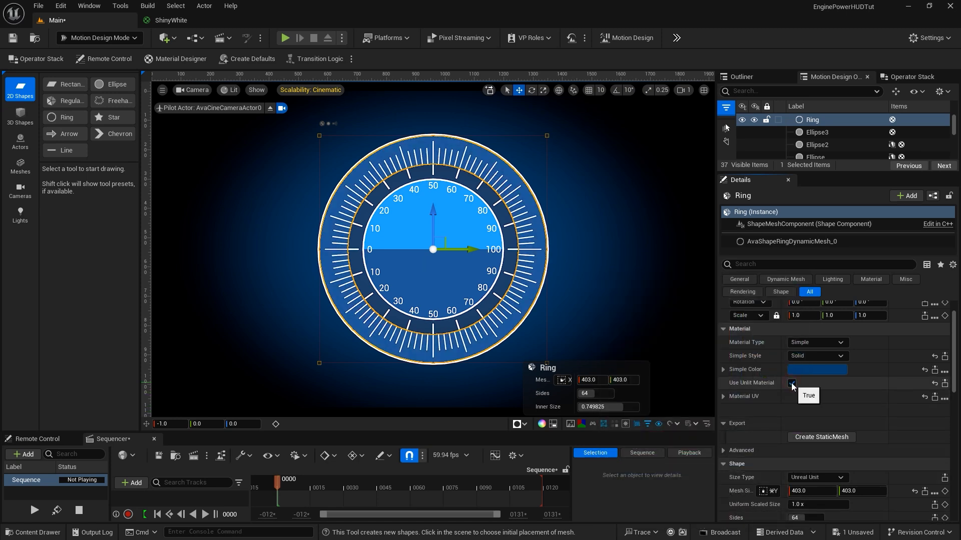
# - Reduce the ring to a short arc with a start degree of 90 and an angle degree of about 20.16
pyautogui.scroll(-3, 771, 367)
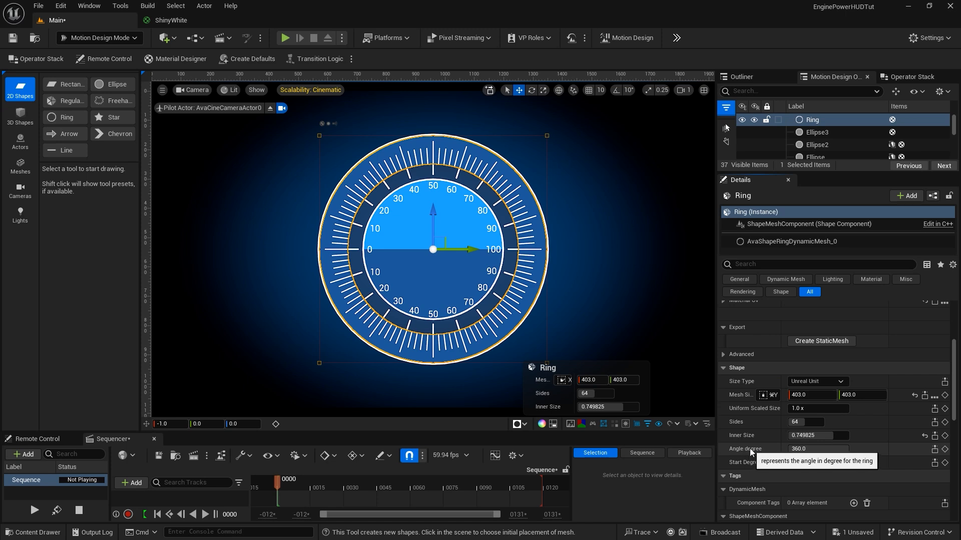
pyautogui.moveTo(816, 449); pyautogui.dragTo(853, 462)
pyautogui.click(799, 462)
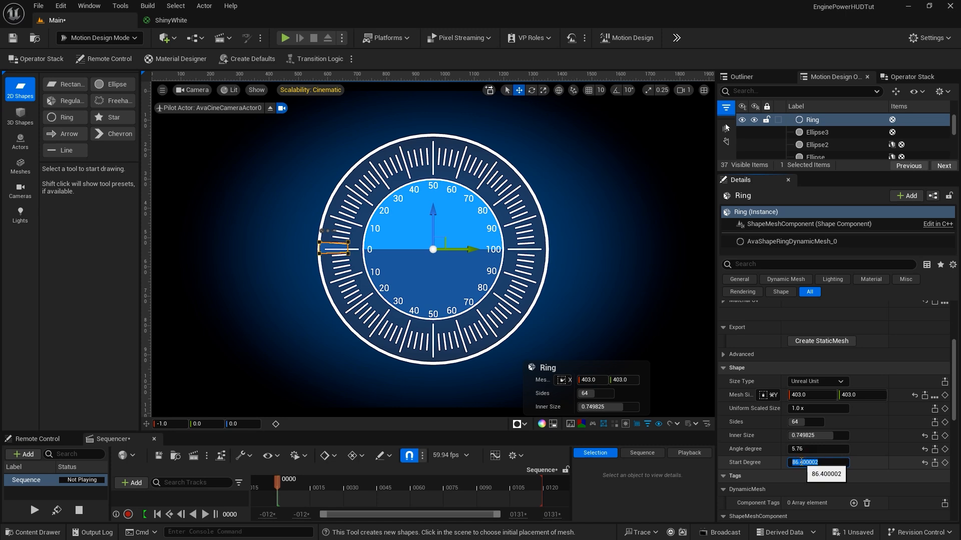
pyautogui.write('90')
pyautogui.press('Return')
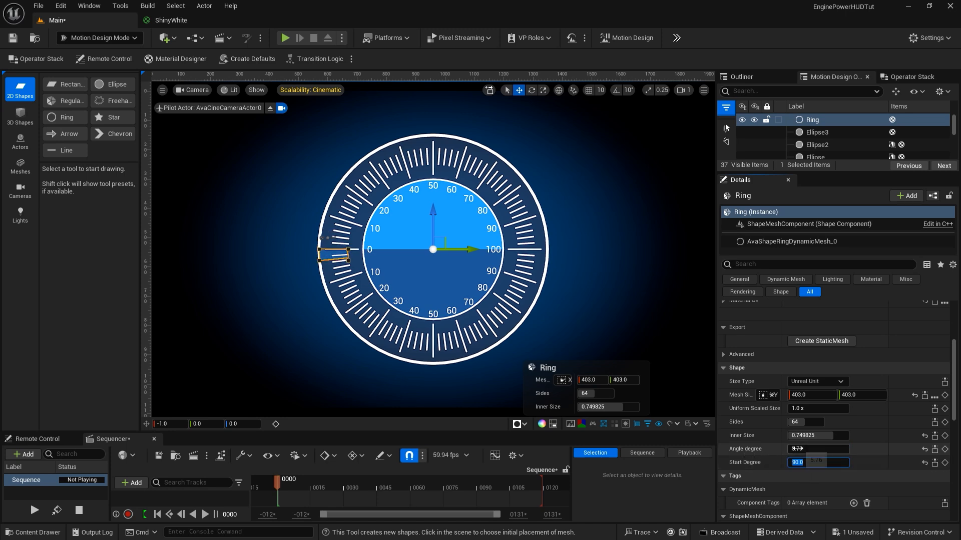
pyautogui.moveTo(796, 449); pyautogui.dragTo(470, 352)
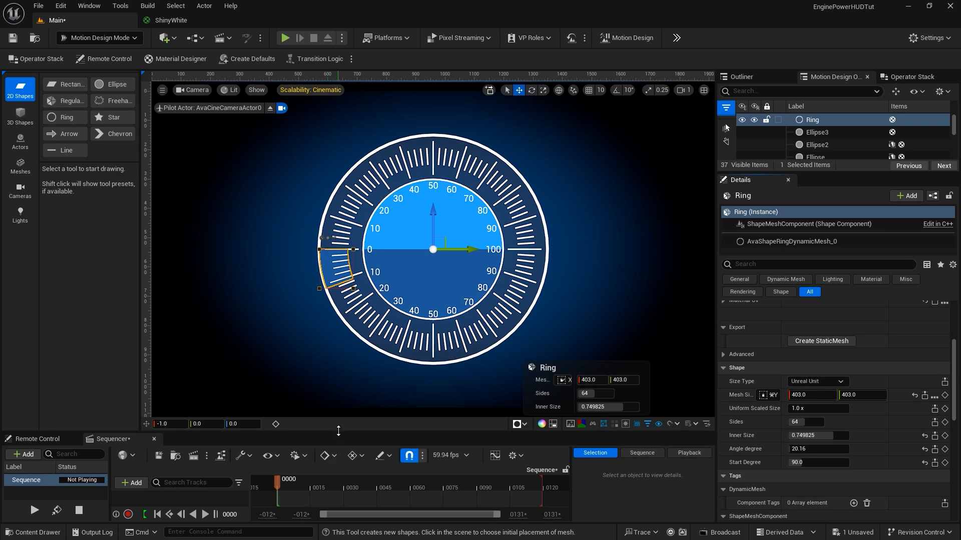
# - Keyframe the ring's Angle degree at frame 0 in an enlarged Sequencer area and set the display rate to 24 fps
pyautogui.moveTo(338, 431); pyautogui.dragTo(346, 359)
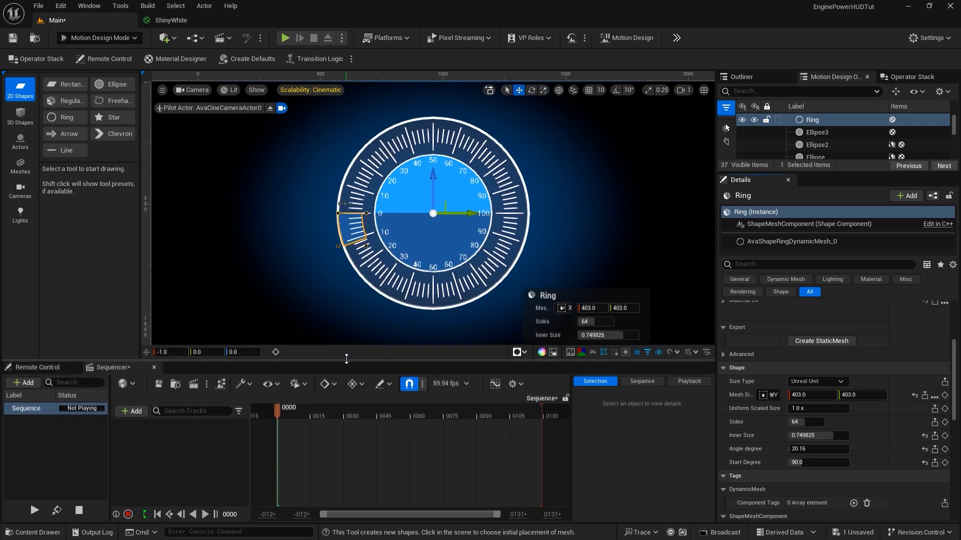
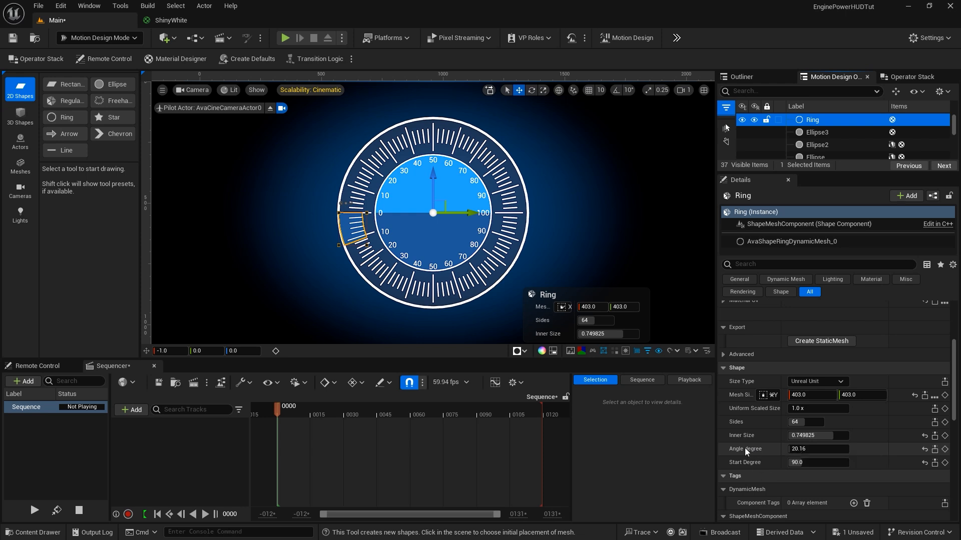
pyautogui.click(945, 449)
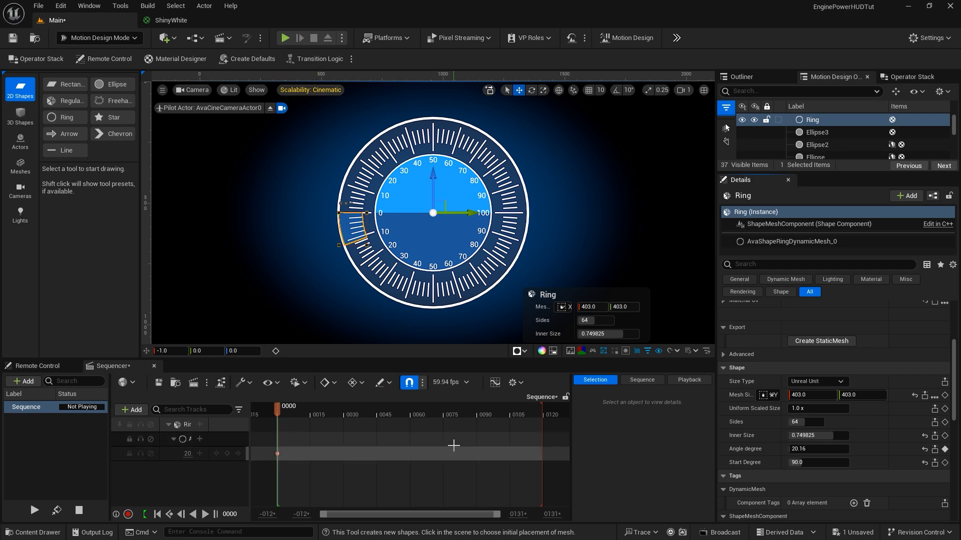
pyautogui.click(449, 382)
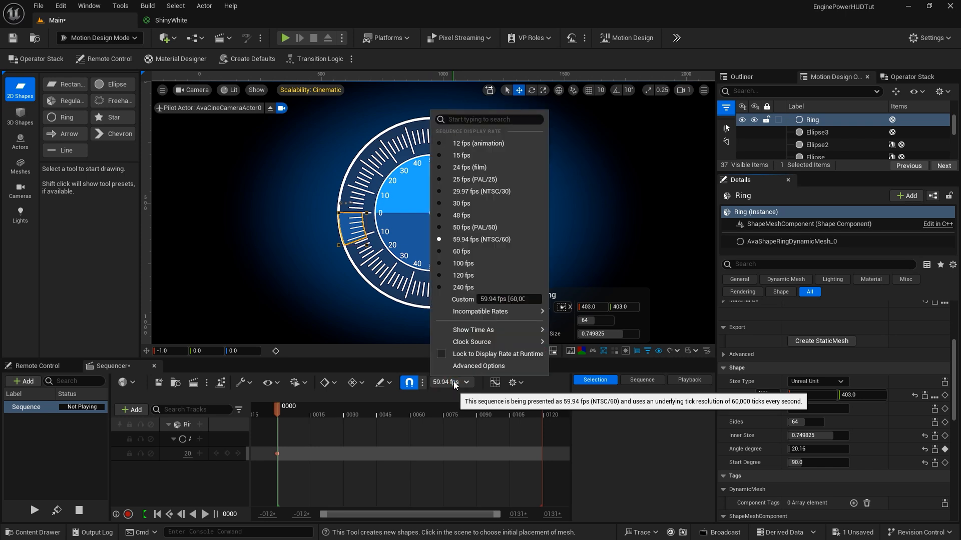
pyautogui.click(470, 167)
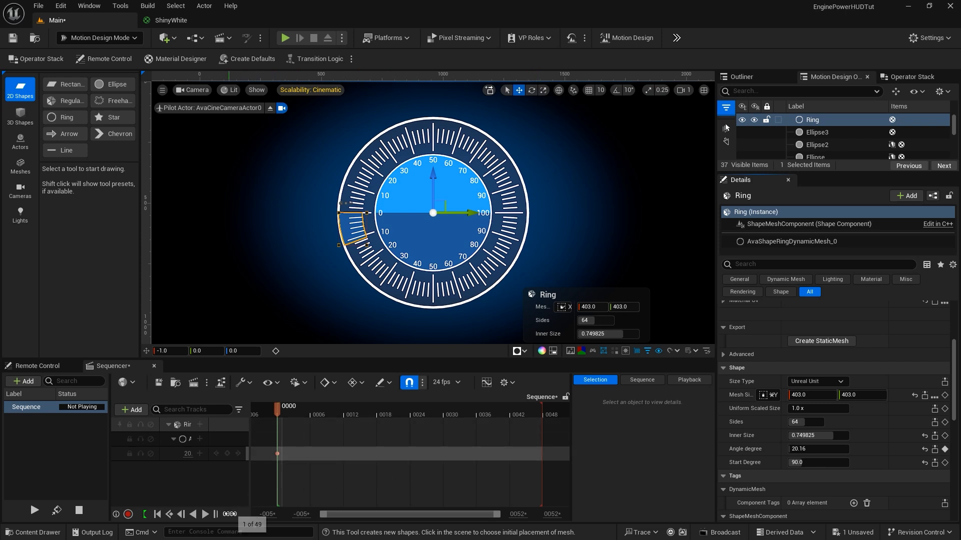
# - Set the sequence's playback end to frame 240, widening the track list to show the full track names
pyautogui.click(234, 513)
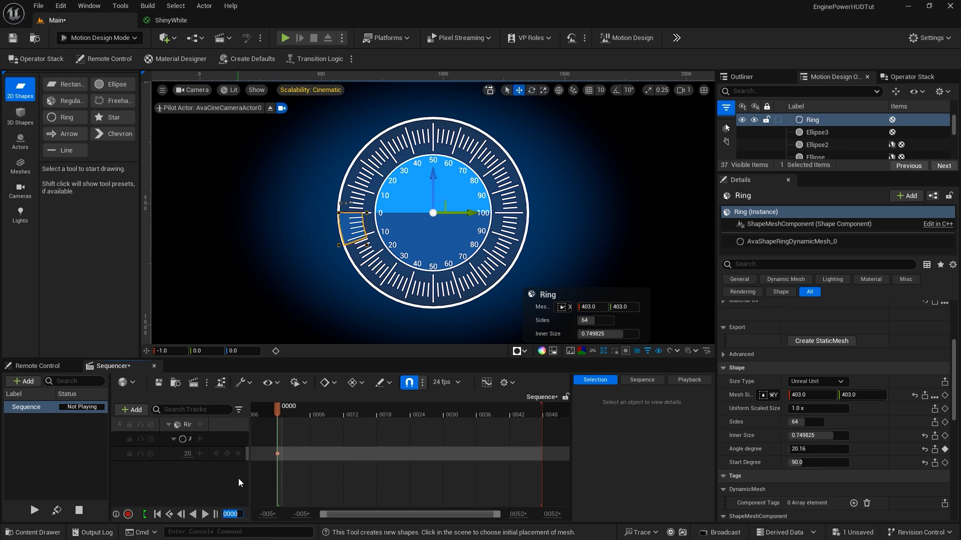
pyautogui.write('240')
pyautogui.press('Return')
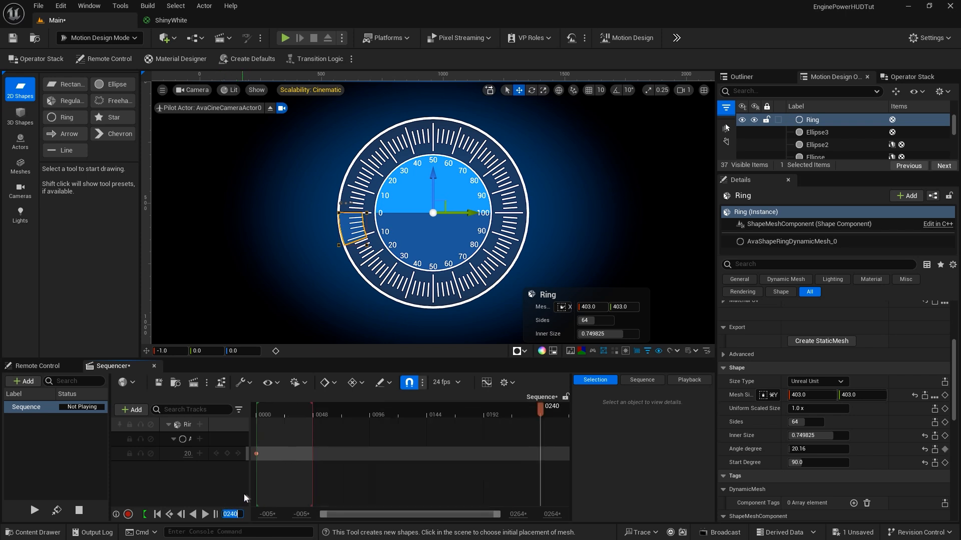
pyautogui.moveTo(248, 493); pyautogui.dragTo(296, 493)
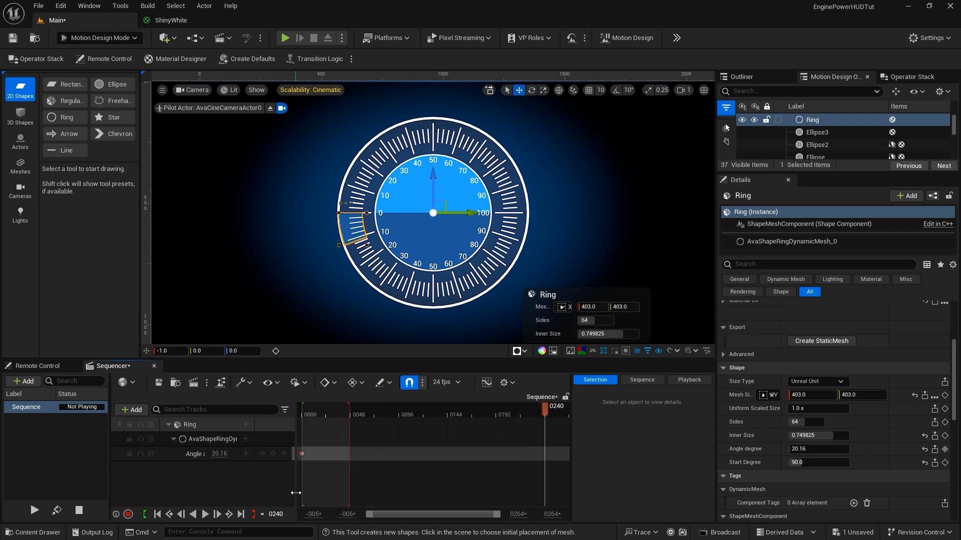
pyautogui.click(254, 515)
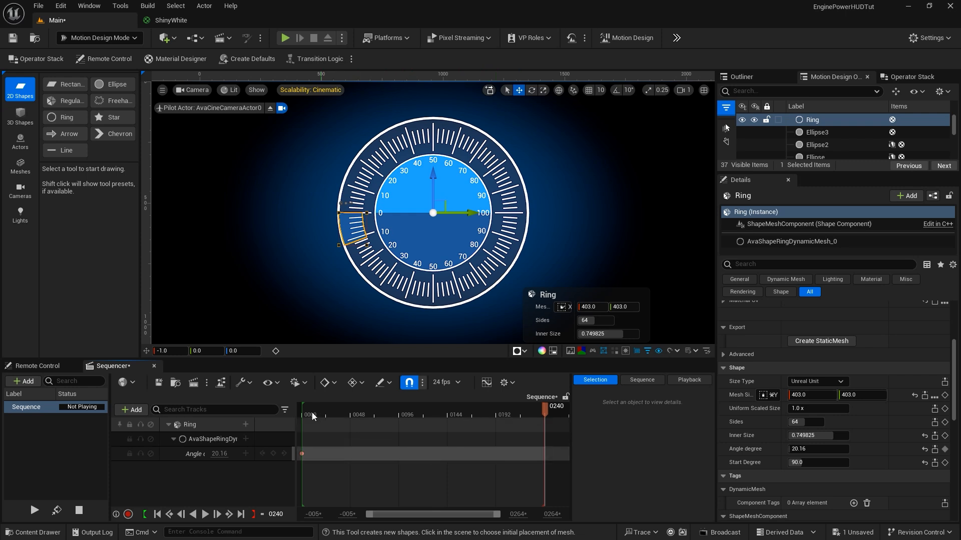
# - Keyframe the ring's Angle degree at about 160.56 on frame 168
pyautogui.click(544, 407)
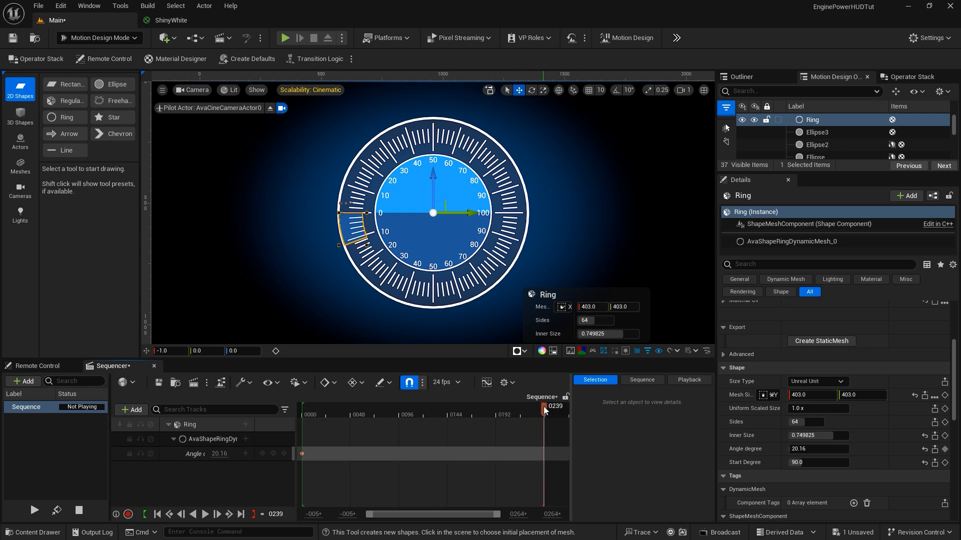
pyautogui.moveTo(544, 406); pyautogui.dragTo(472, 418)
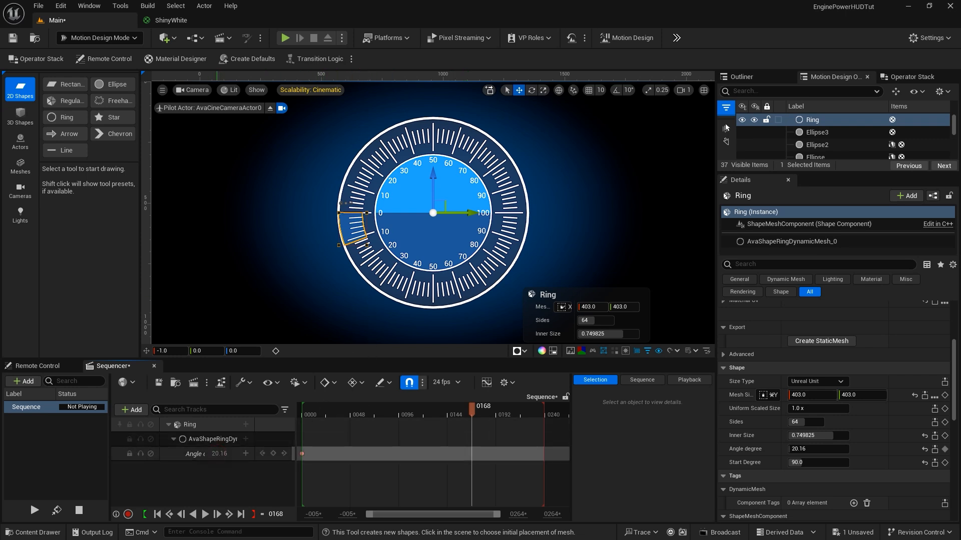
pyautogui.moveTo(219, 453); pyautogui.dragTo(246, 453)
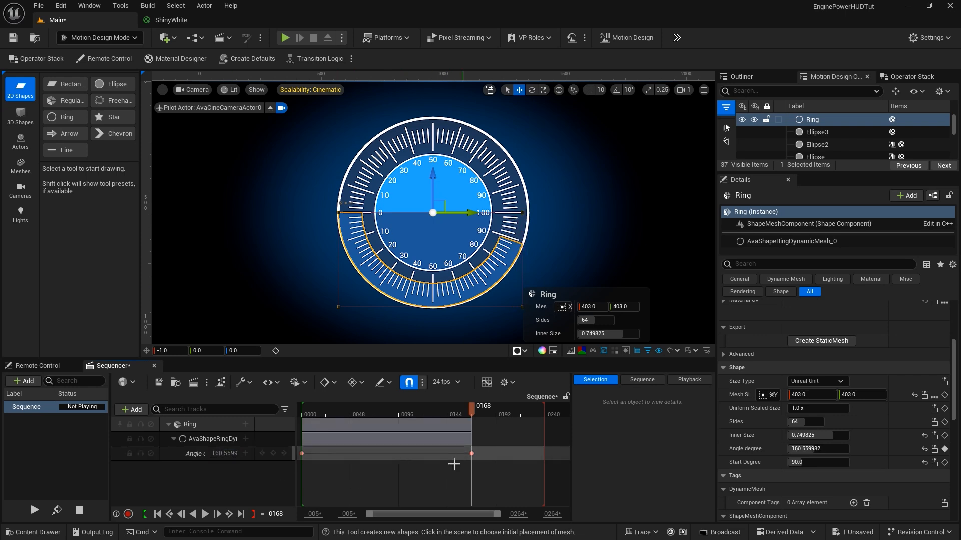
# - Set the ring's Angle degree key on frame 0 to 0 and play back the arc's sweep
pyautogui.click(169, 514)
pyautogui.click(220, 453)
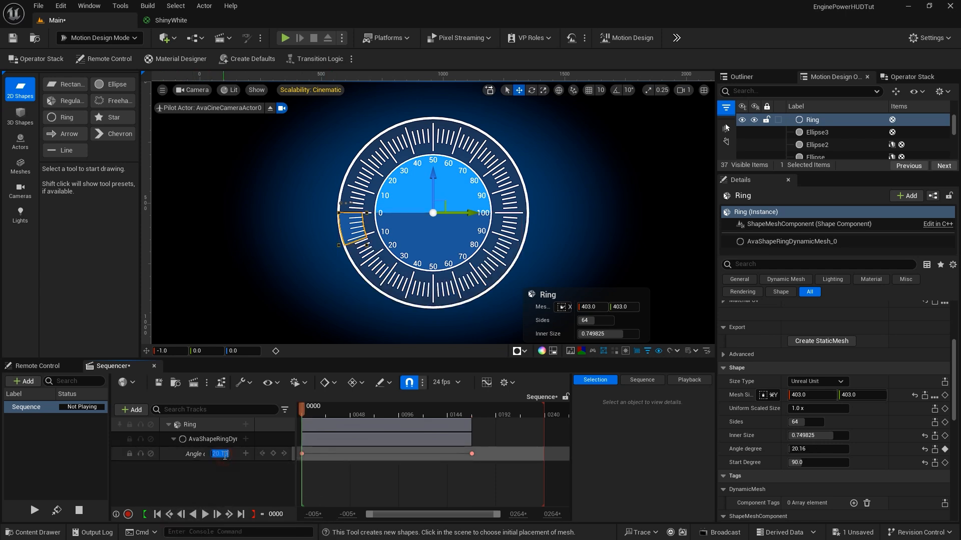
pyautogui.write('0')
pyautogui.press('Return')
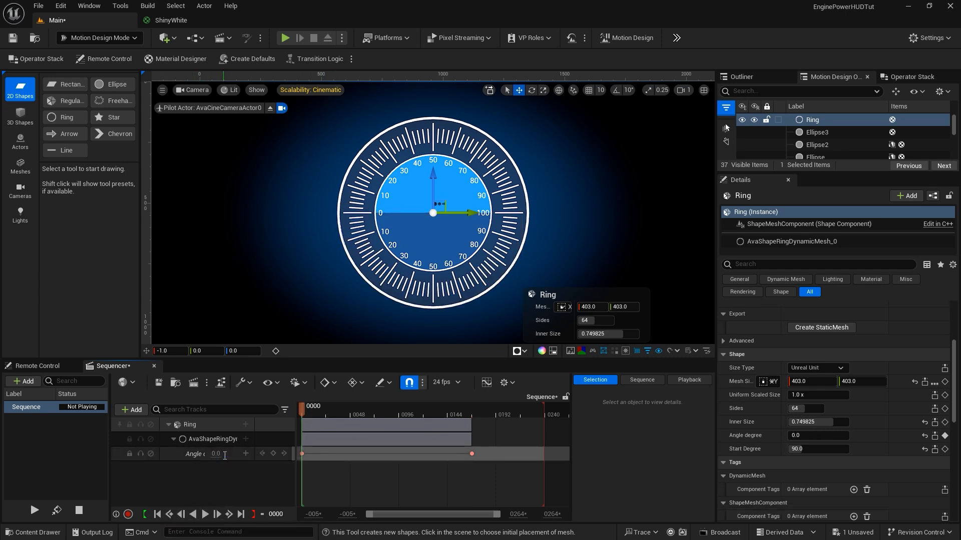
pyautogui.click(205, 514)
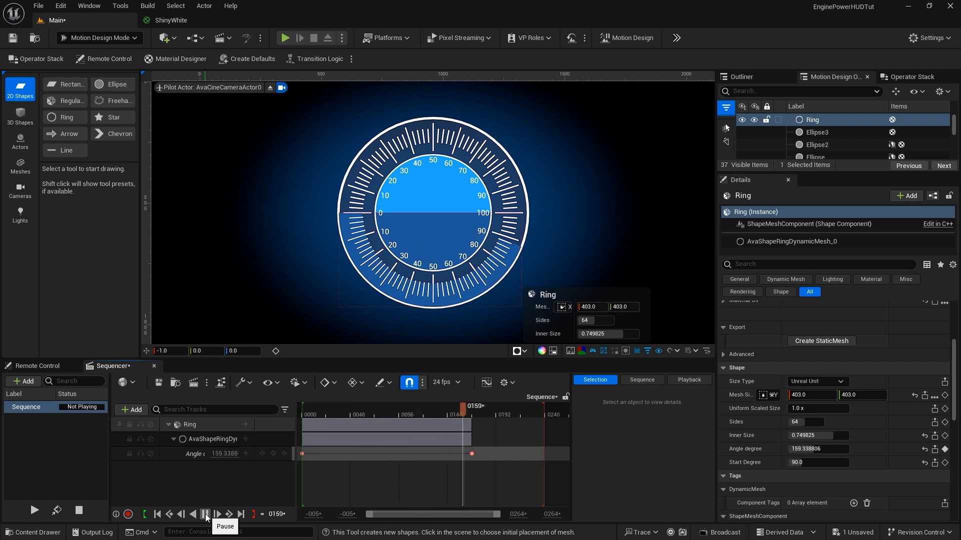
pyautogui.click(206, 514)
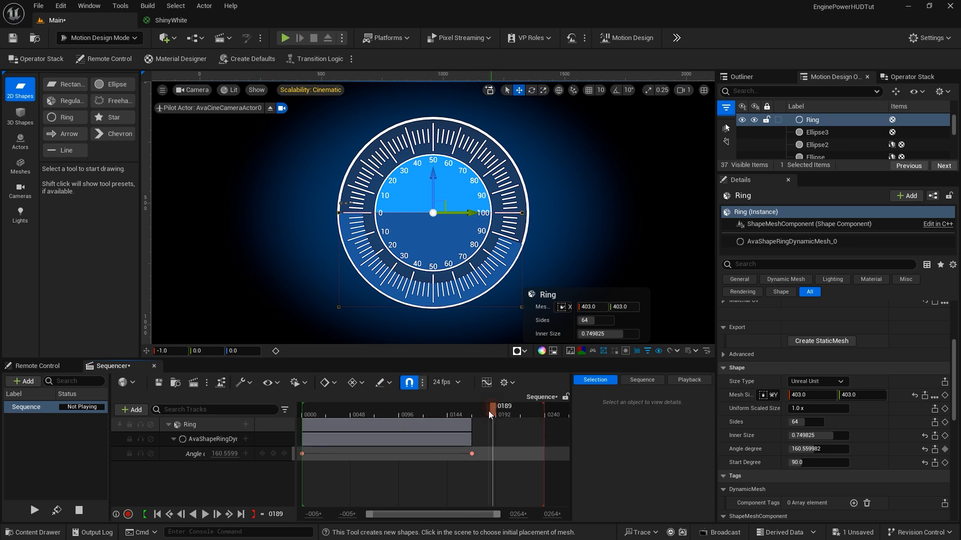
# - Add fluctuating Angle degree keys from about 153.36 on frame 180 to about 167.76 on frame 239, and play the animation from the start
pyautogui.moveTo(488, 410); pyautogui.dragTo(485, 414)
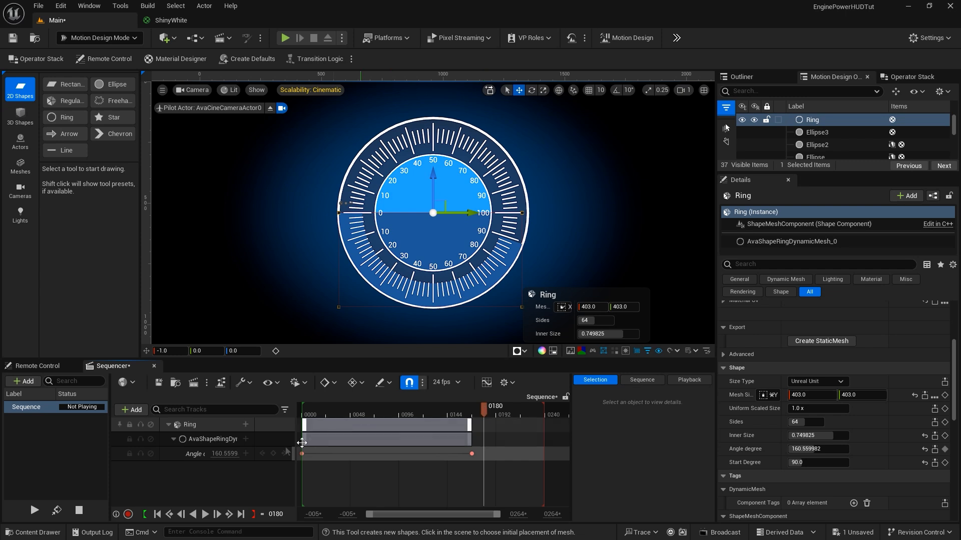
pyautogui.moveTo(230, 454); pyautogui.dragTo(225, 454)
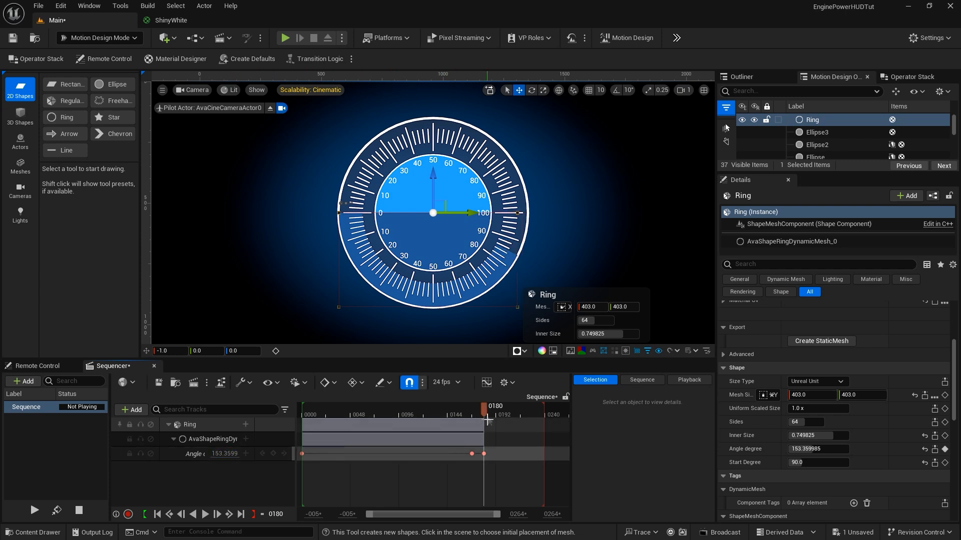
pyautogui.moveTo(486, 413); pyautogui.dragTo(492, 411)
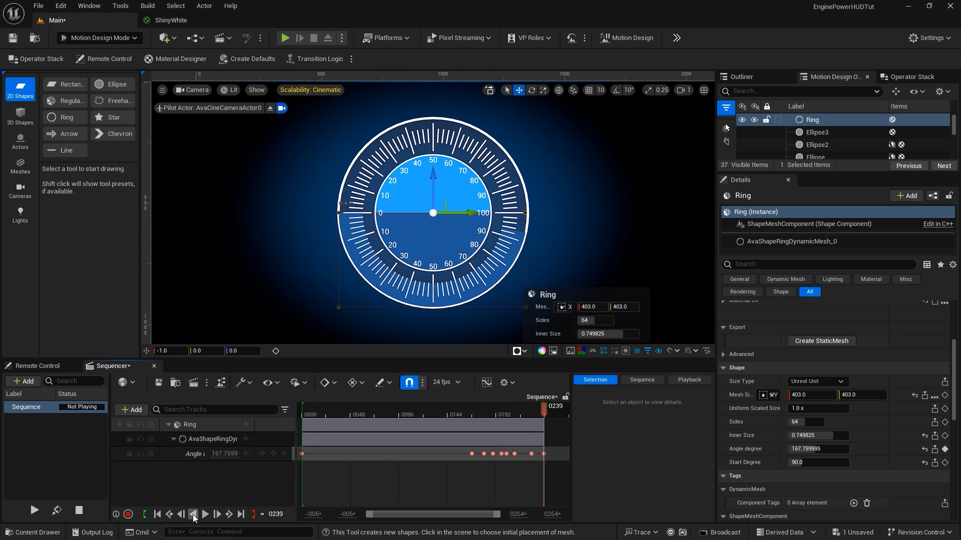
pyautogui.click(156, 515)
pyautogui.click(205, 515)
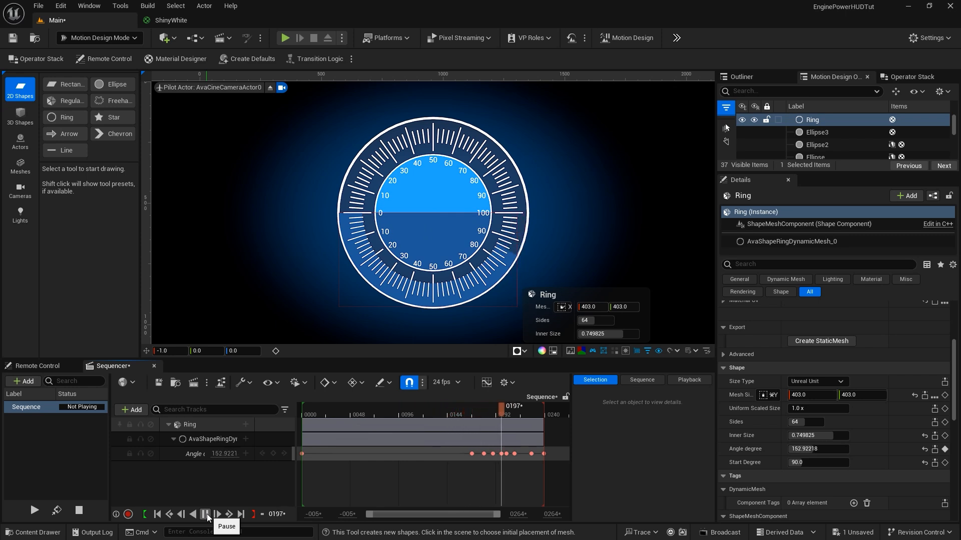
pyautogui.click(206, 515)
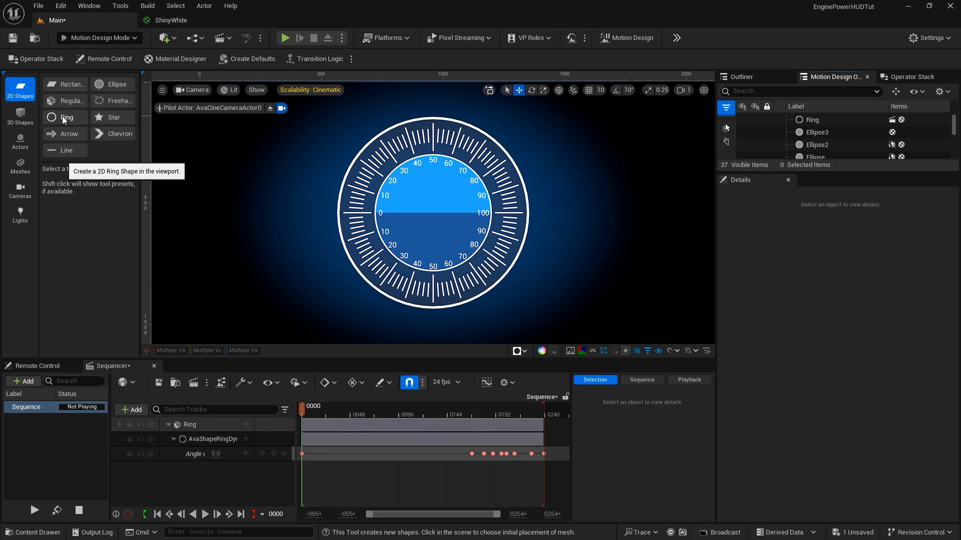
# - Add a second ring at the dial's centre and set its X location to -1
pyautogui.click(62, 116)
pyautogui.click(62, 116)
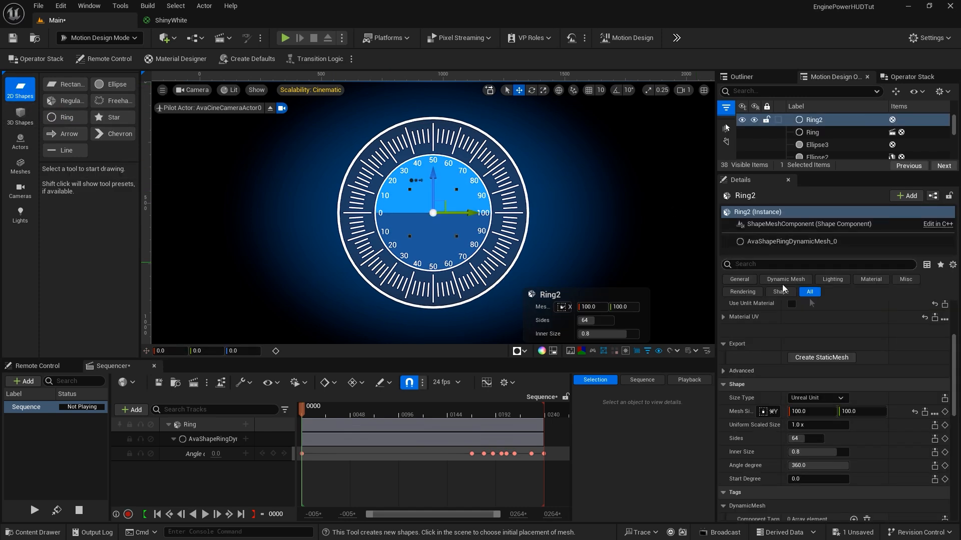
pyautogui.scroll(4, 821, 326)
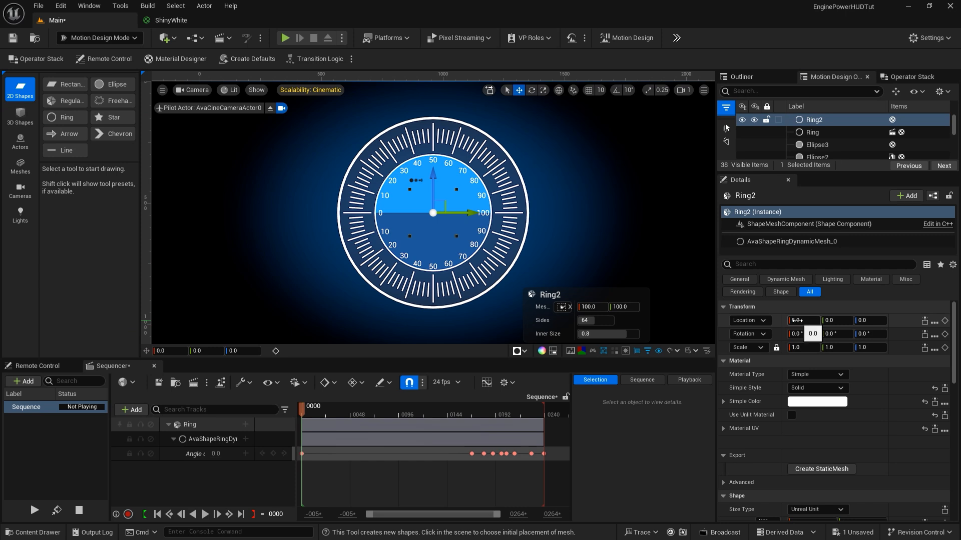
pyautogui.click(797, 321)
pyautogui.write('-1')
pyautogui.press('Return')
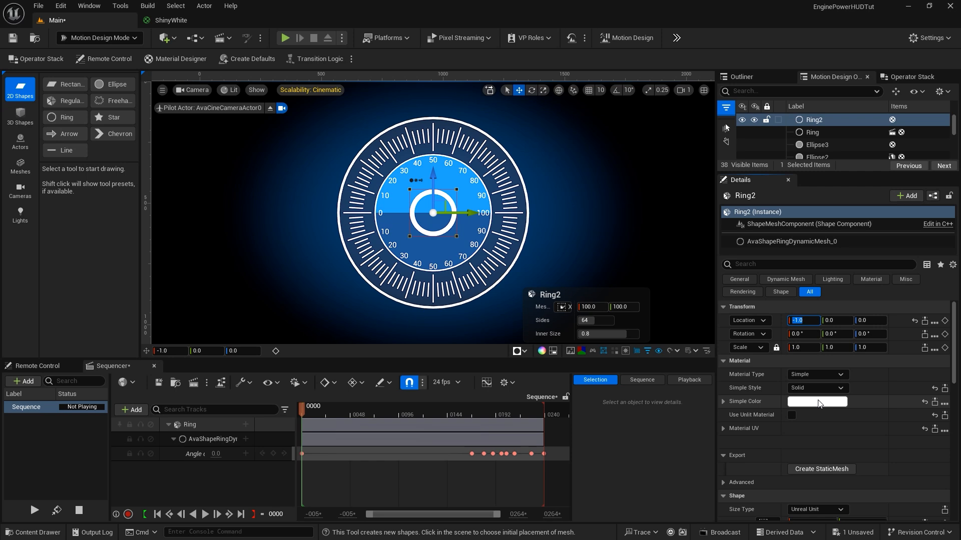
# - Sample the bright blue of the dial's upper inner half as the second ring's simple colour and enable Use Unlit Material
pyautogui.click(819, 403)
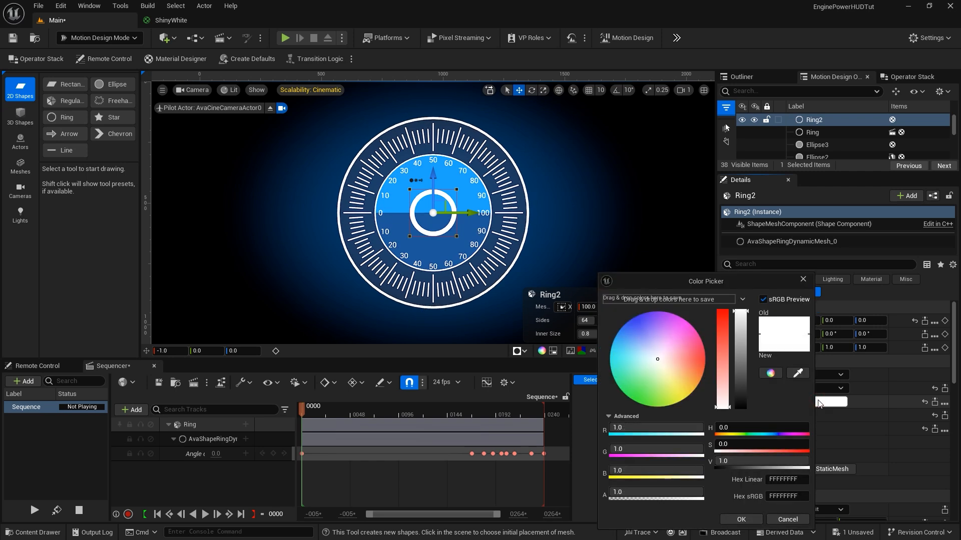
pyautogui.click(797, 374)
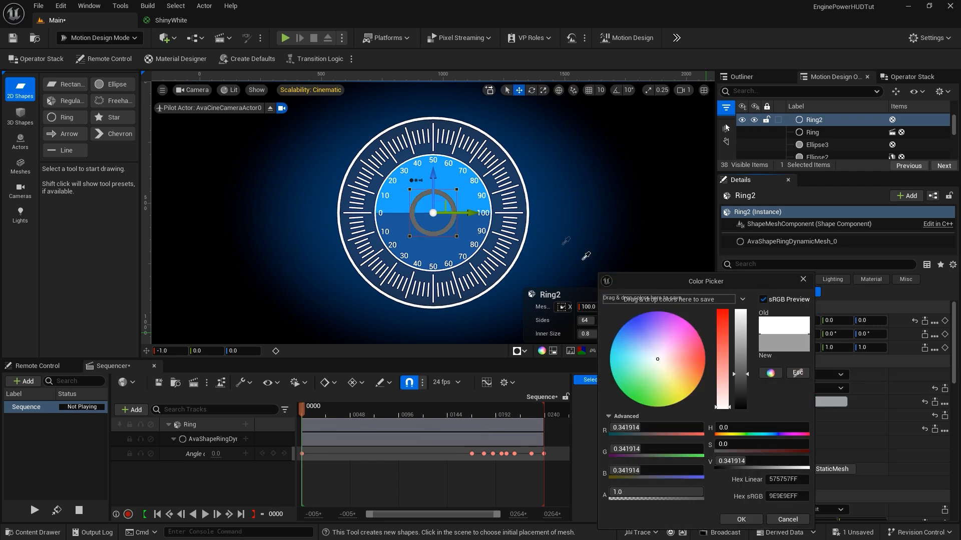
pyautogui.click(451, 176)
pyautogui.click(452, 176)
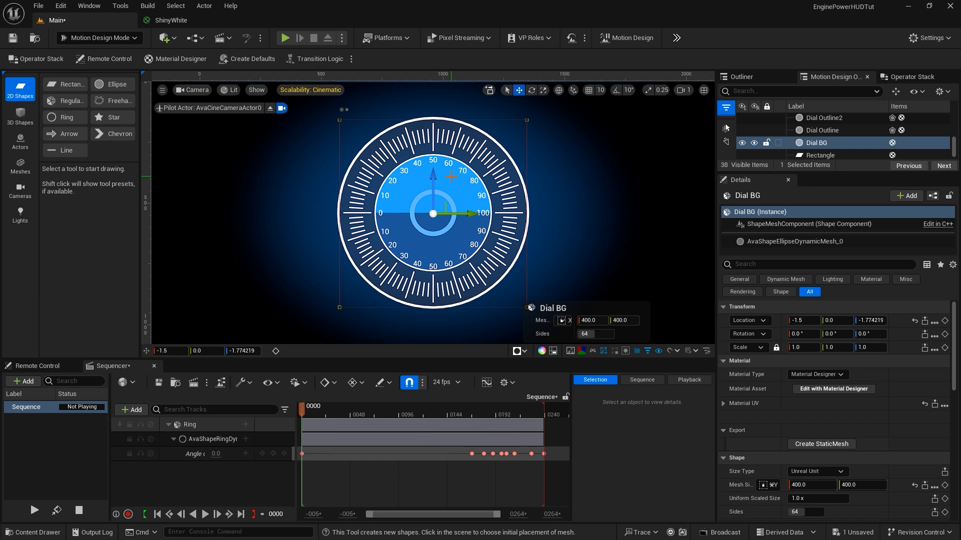
pyautogui.scroll(3, 826, 144)
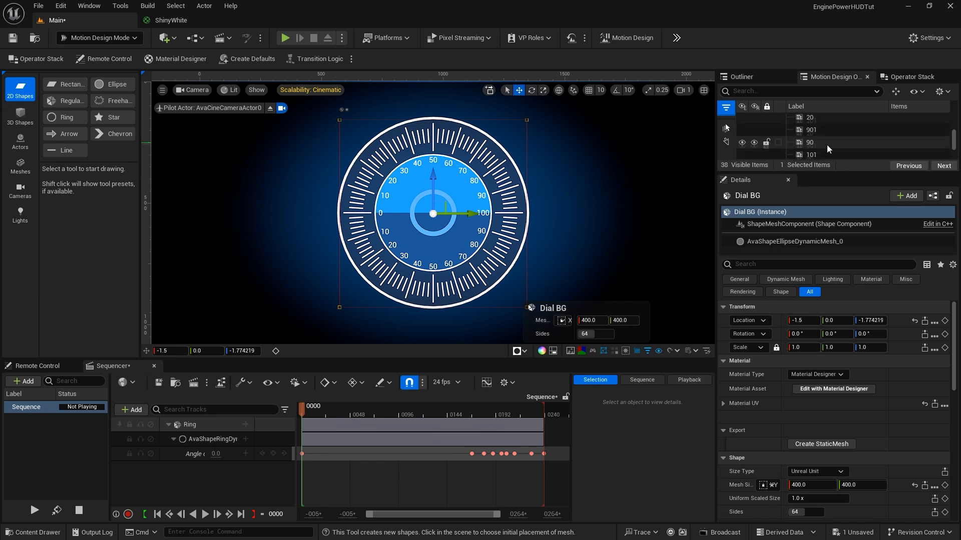
pyautogui.click(810, 121)
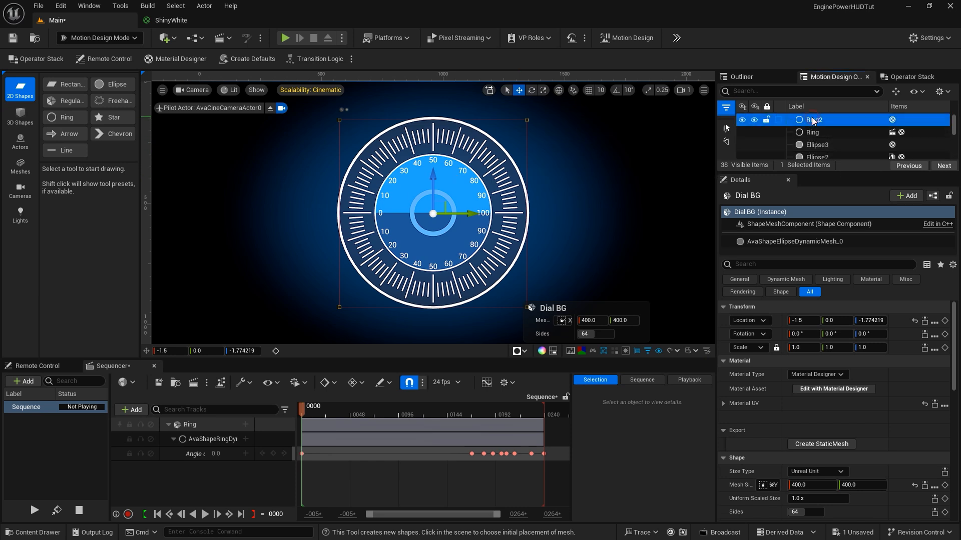
pyautogui.click(792, 414)
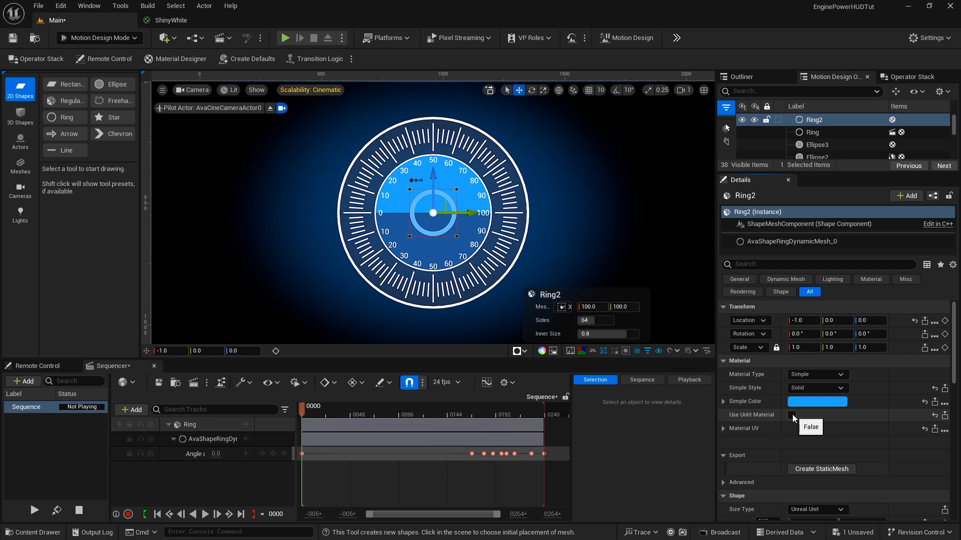
# - Set the second ring's mesh size to 403 and its inner size to 0.75
pyautogui.scroll(-5, 858, 413)
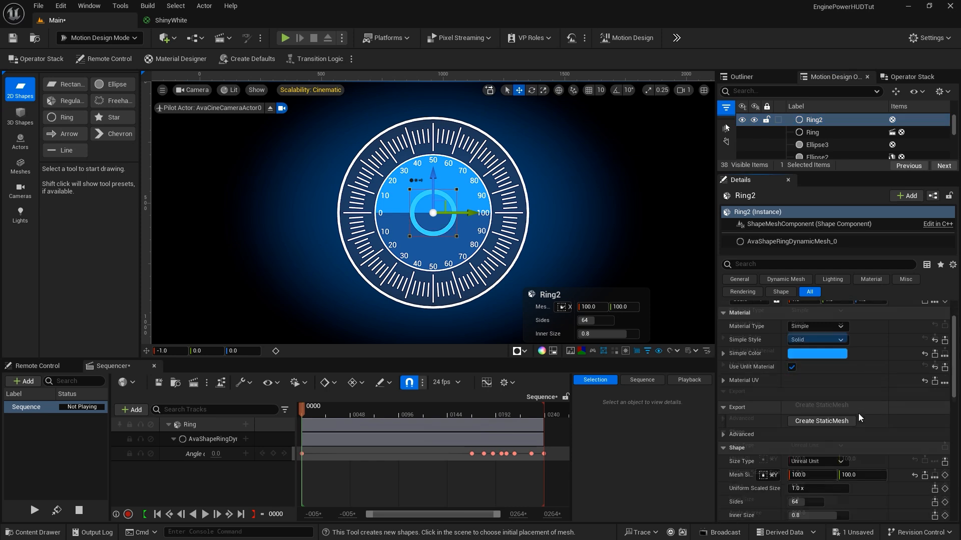
pyautogui.scroll(-1, 857, 412)
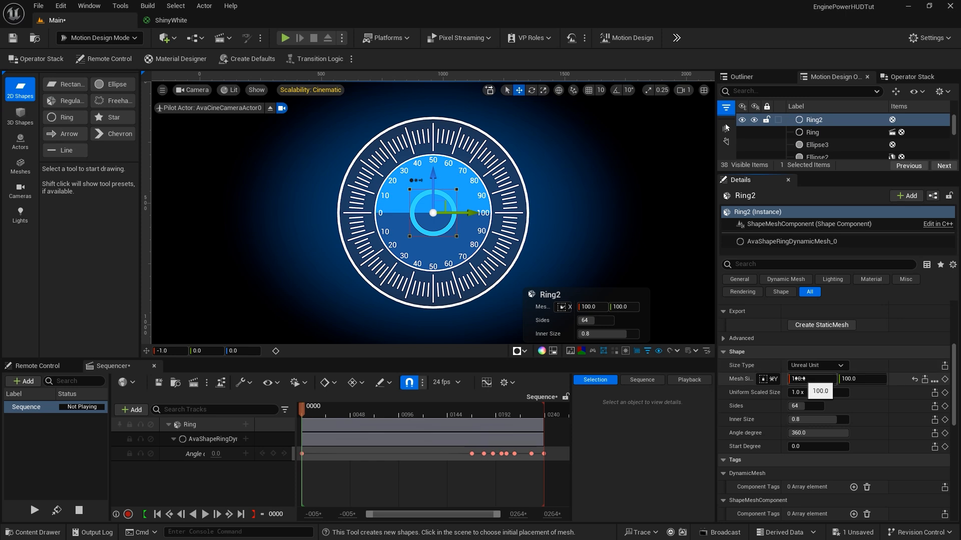
pyautogui.click(800, 379)
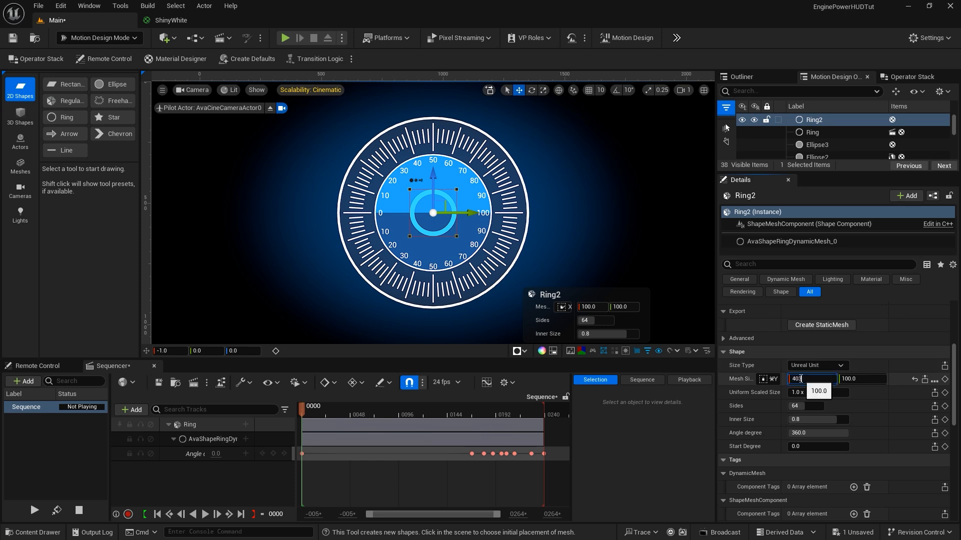
pyautogui.write('403')
pyautogui.press('Return')
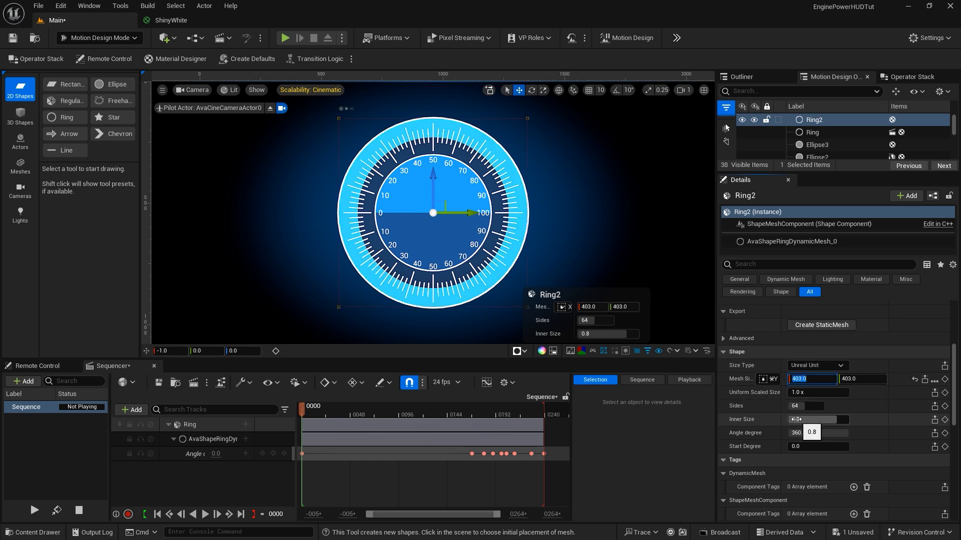
pyautogui.click(796, 420)
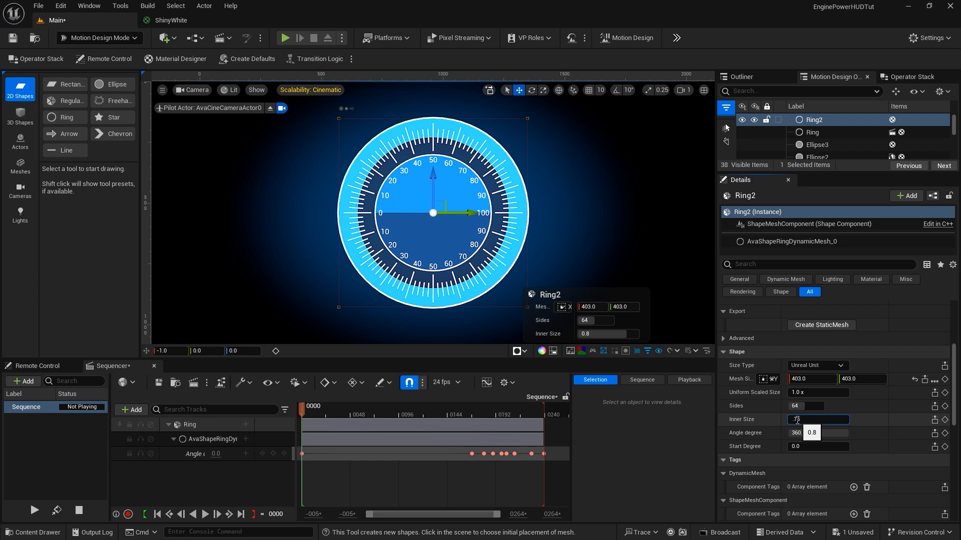
pyautogui.write('.75')
pyautogui.press('Return')
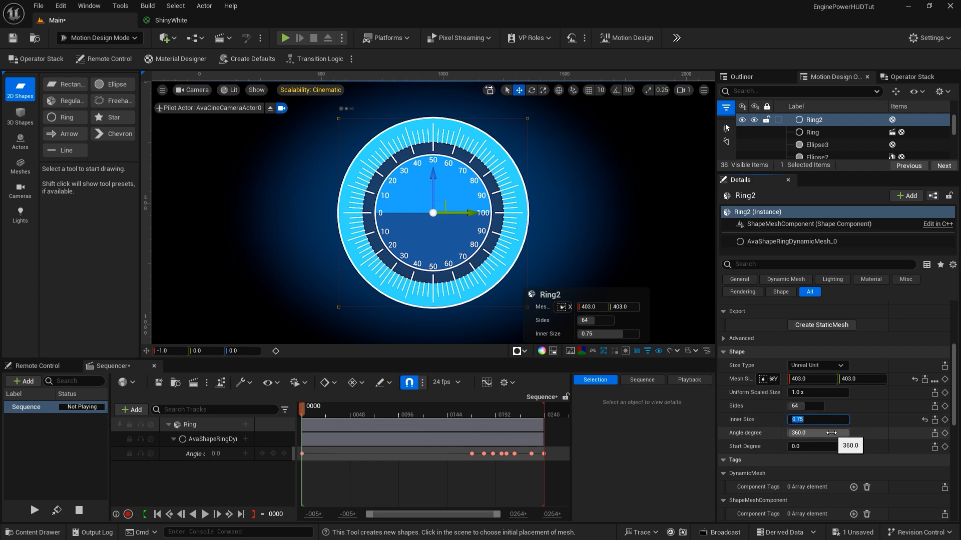
pyautogui.moveTo(840, 433)
pyautogui.mouseDown()
pyautogui.moveTo(787, 433)
pyautogui.moveTo(841, 433)
pyautogui.mouseUp()
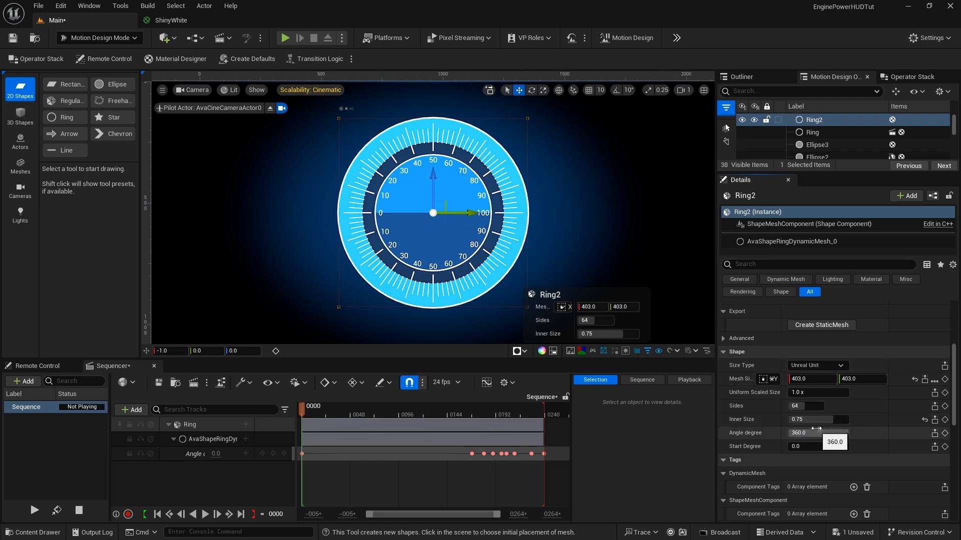
pyautogui.scroll(1, 816, 429)
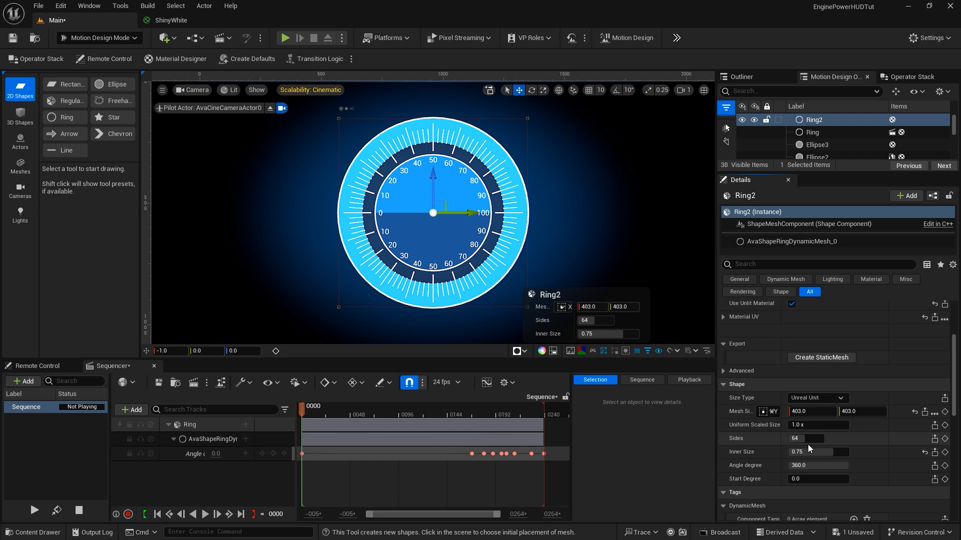
# - Add a Boolean geometry modifier to the second ring
pyautogui.click(815, 121)
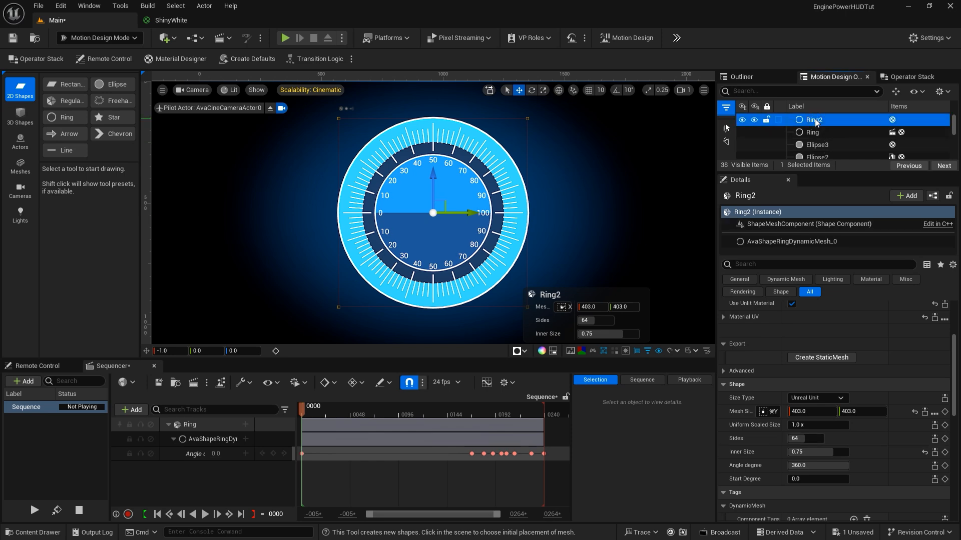
pyautogui.click(903, 75)
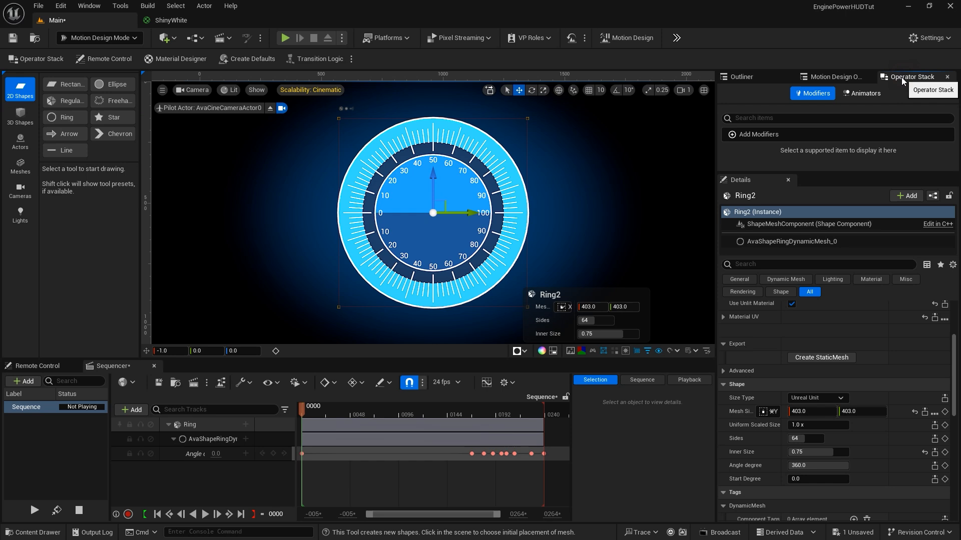
pyautogui.click(798, 134)
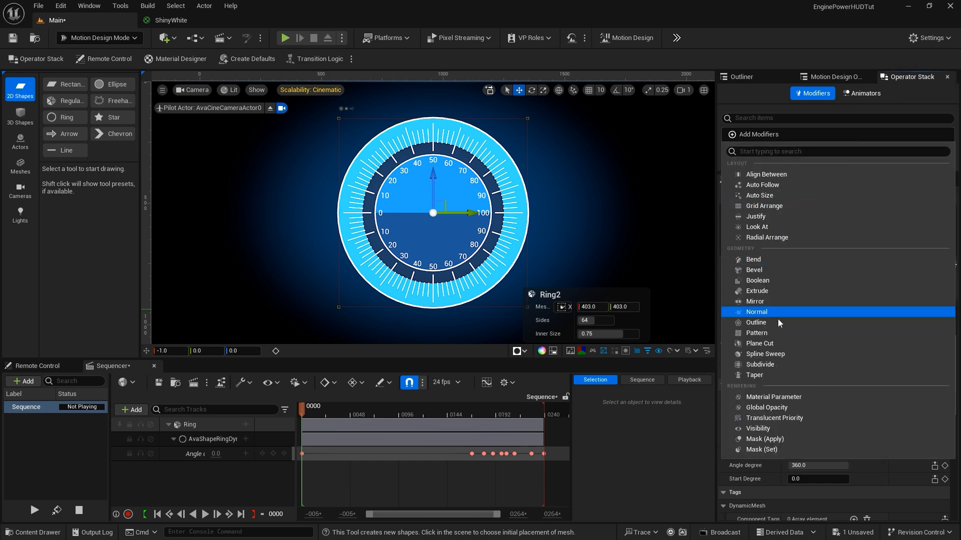
pyautogui.click(776, 280)
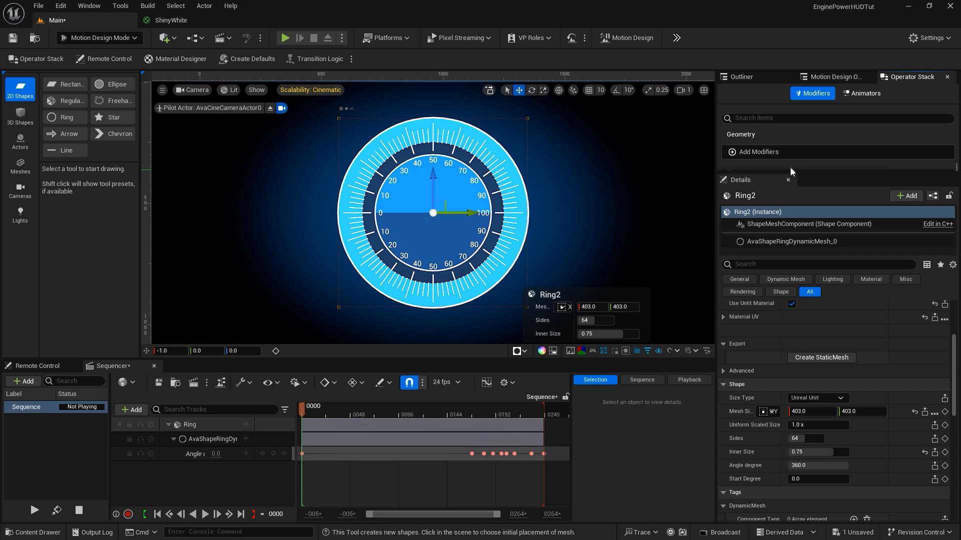
# - Set the second ring's Angle degree to 180 and its Start Degree to 90
pyautogui.click(804, 465)
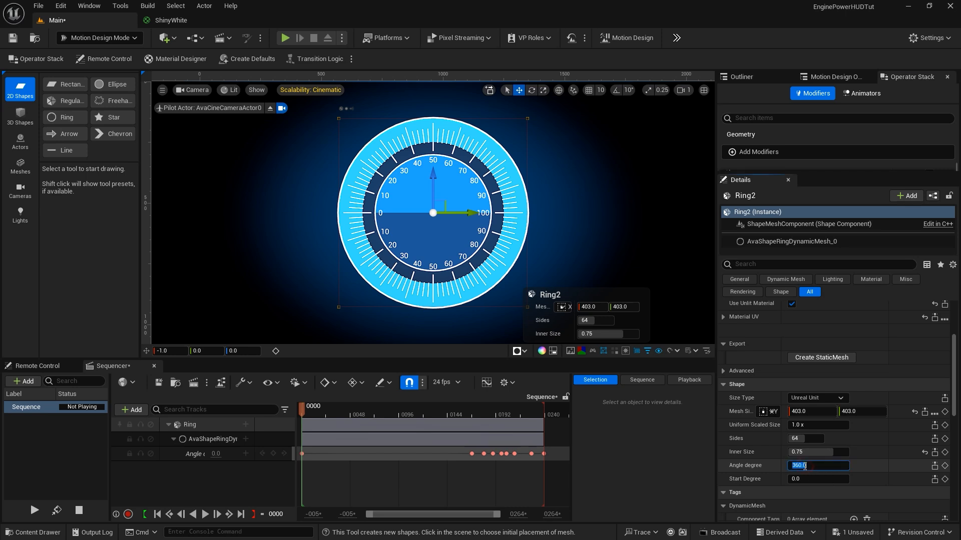
pyautogui.click(804, 466)
pyautogui.write('180')
pyautogui.press('Return')
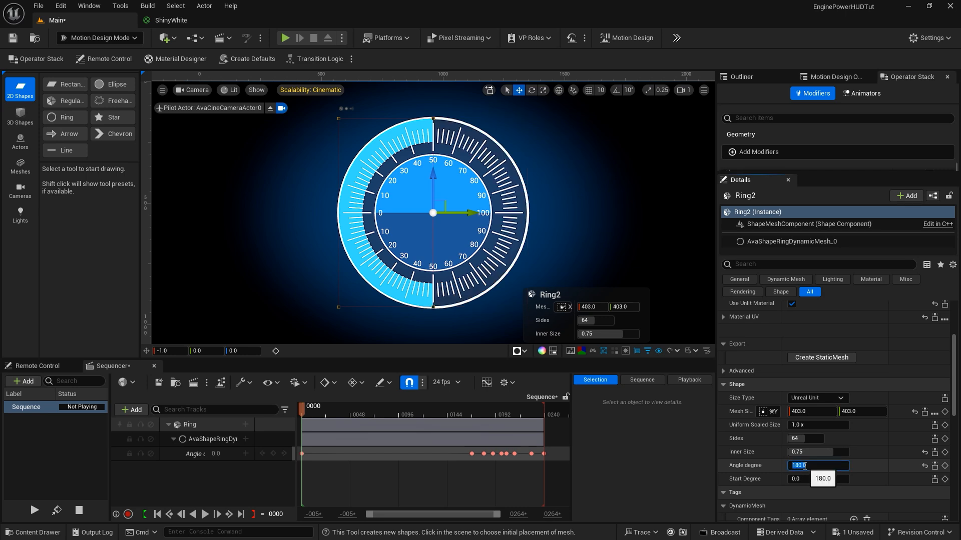
pyautogui.click(799, 479)
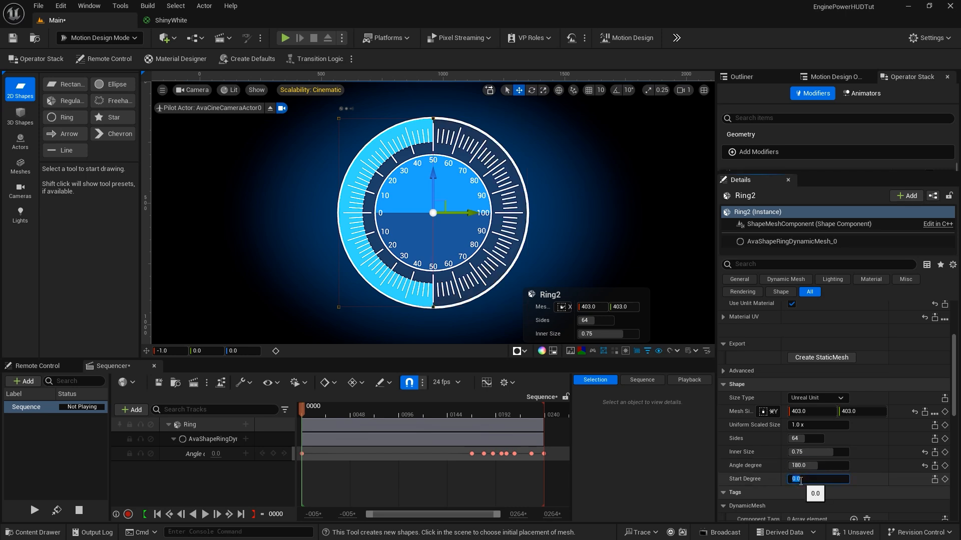
pyautogui.write('90')
pyautogui.press('Return')
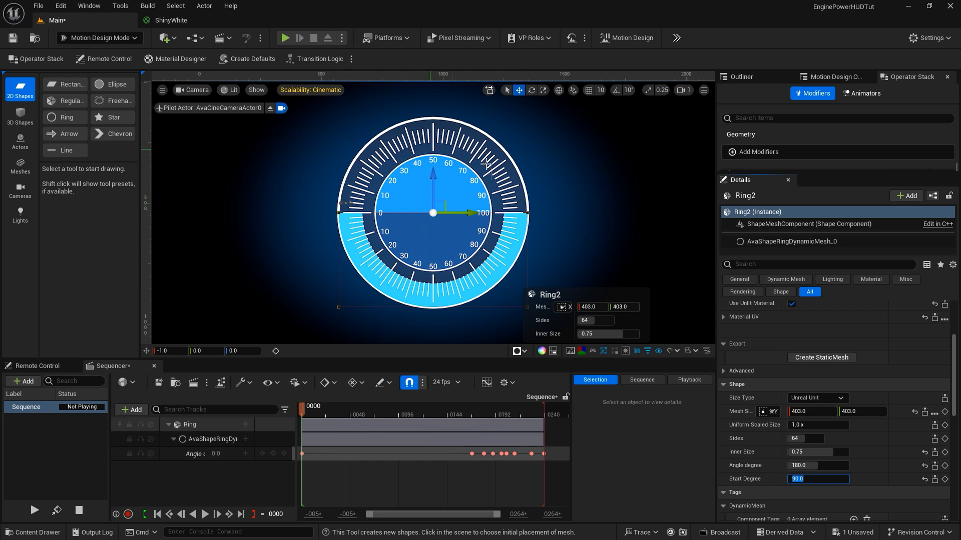
# - Duplicate the second ring and check the Boolean mode of the original, Ring2
pyautogui.click(828, 77)
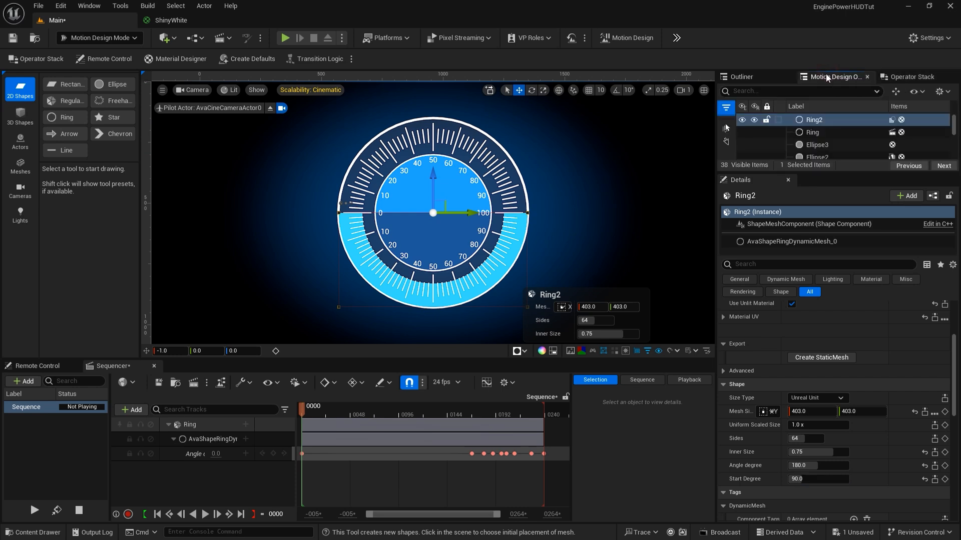
pyautogui.click(811, 121)
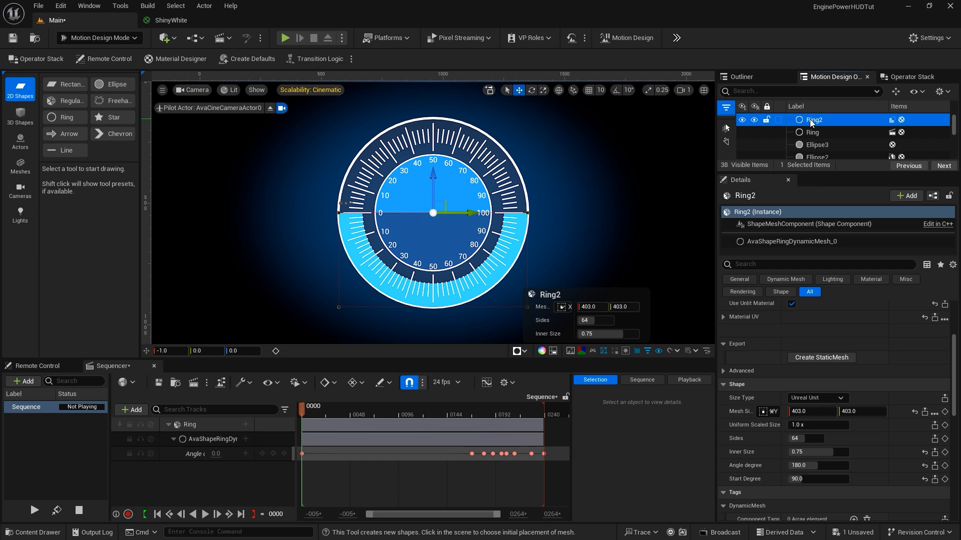
pyautogui.hotkey('ctrl', 'd')
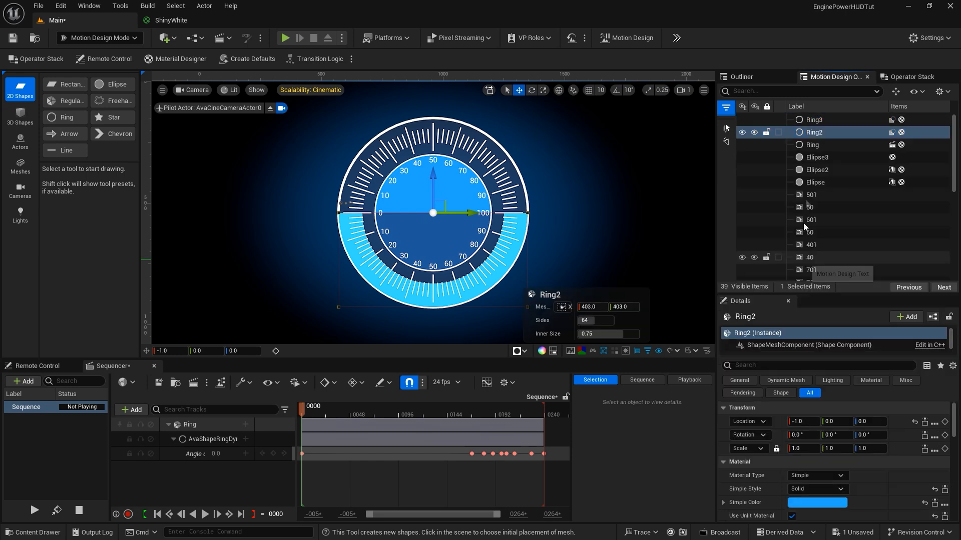
pyautogui.click(811, 133)
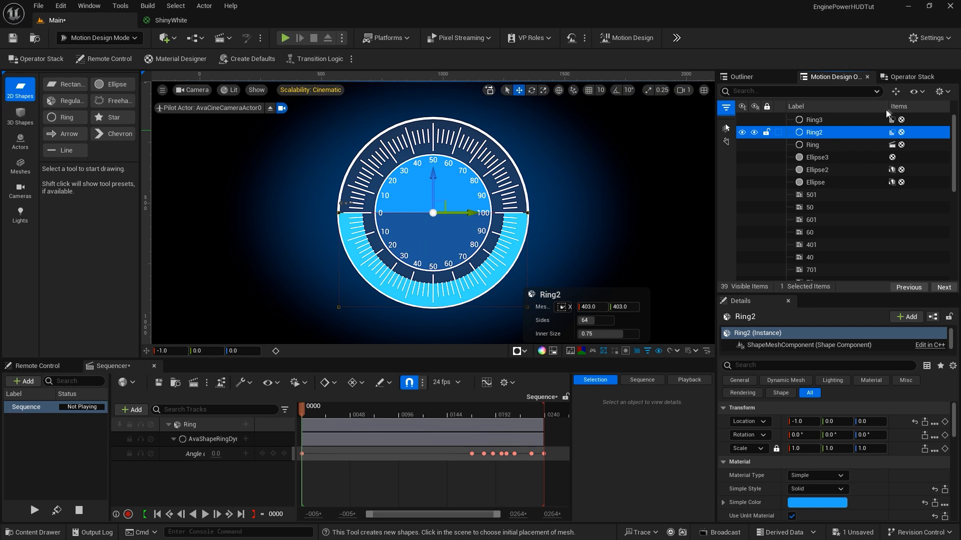
pyautogui.click(908, 76)
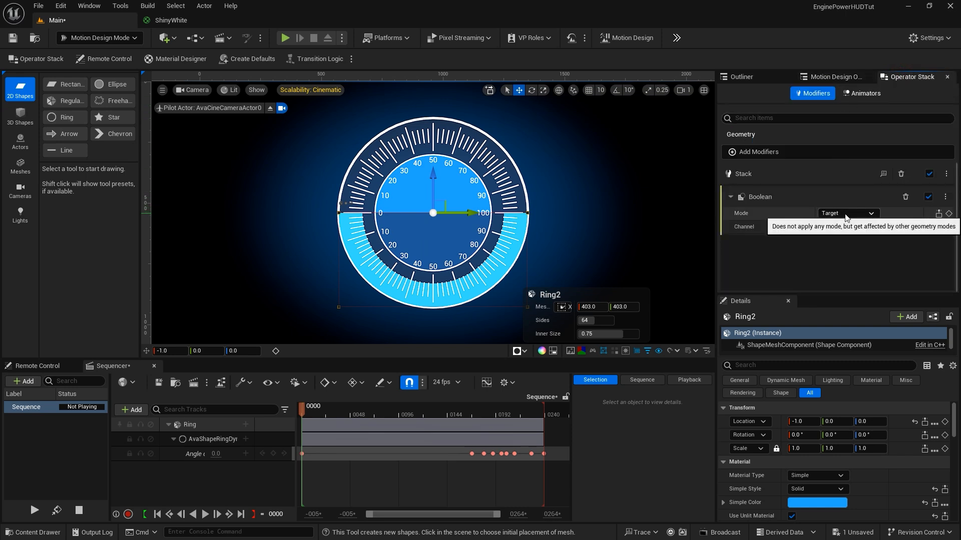
pyautogui.click(835, 76)
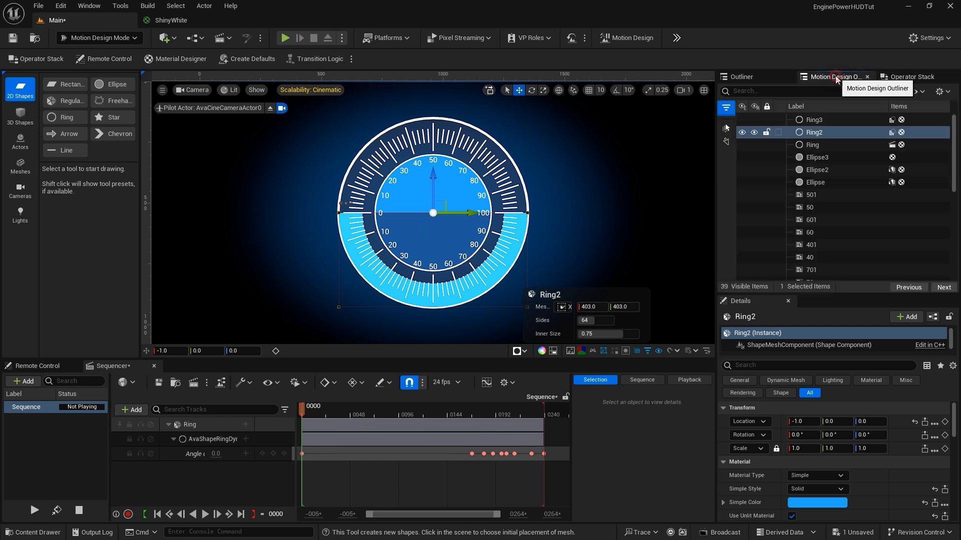
# - Set the Boolean modifier mode of the duplicate, Ring3, to Subtract
pyautogui.click(815, 120)
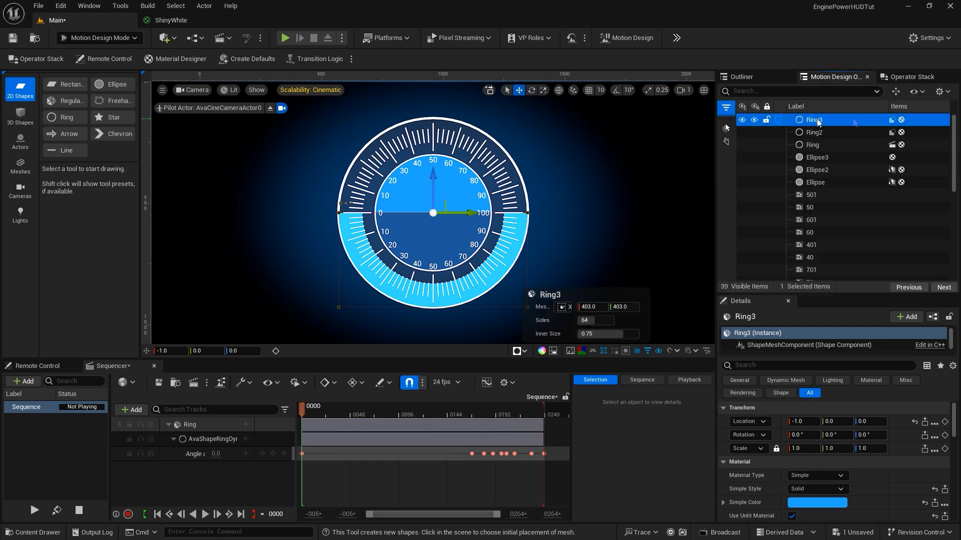
pyautogui.click(908, 79)
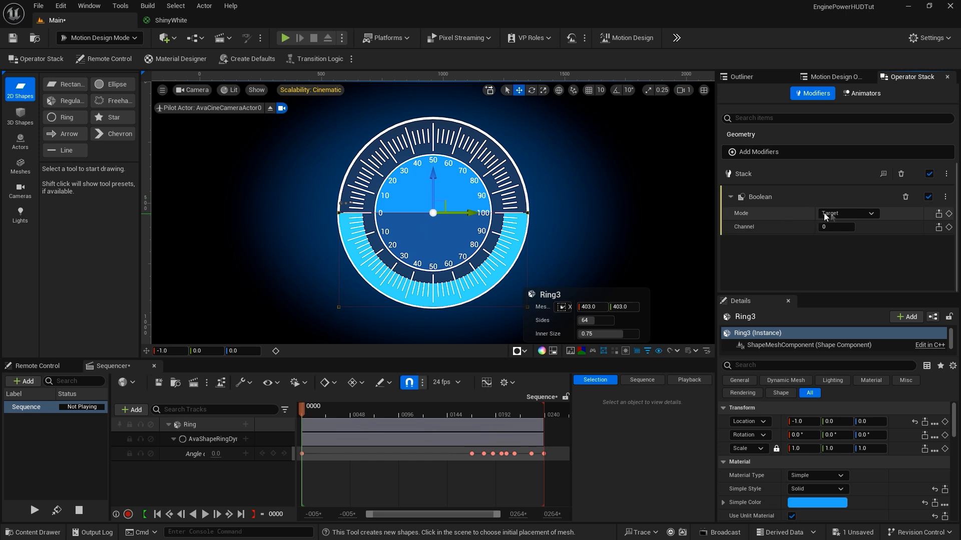
pyautogui.click(849, 214)
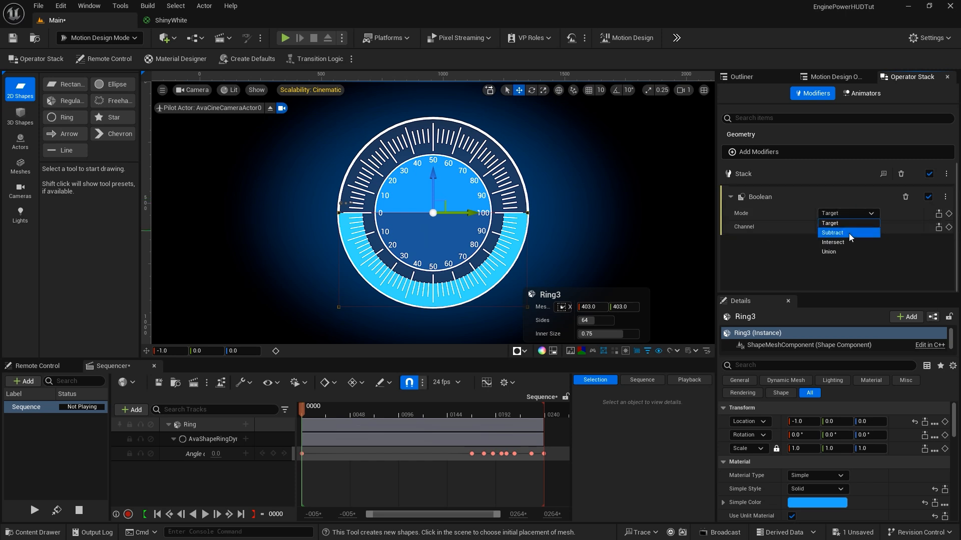
pyautogui.click(849, 233)
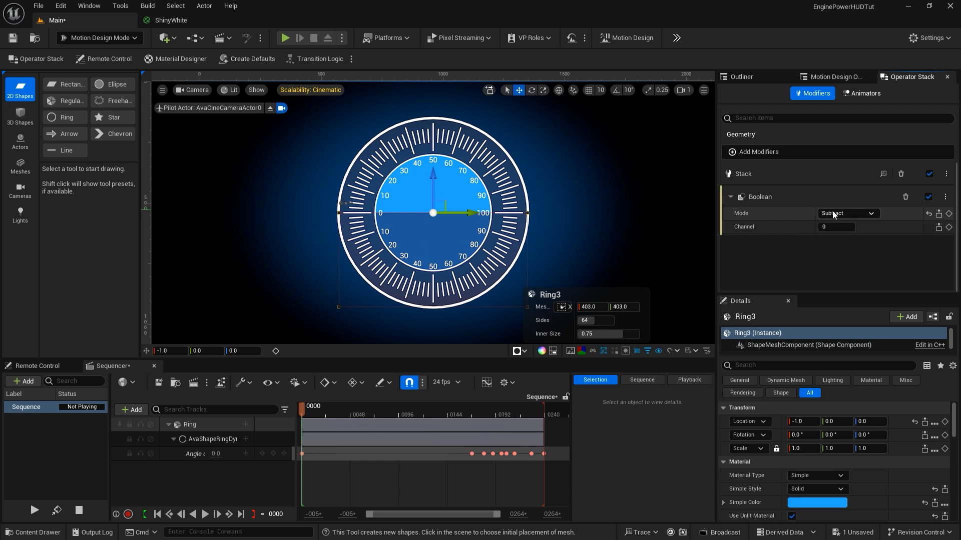
# - Try rotating Ring2 slightly about its X axis and return its X rotation to 0
pyautogui.click(834, 77)
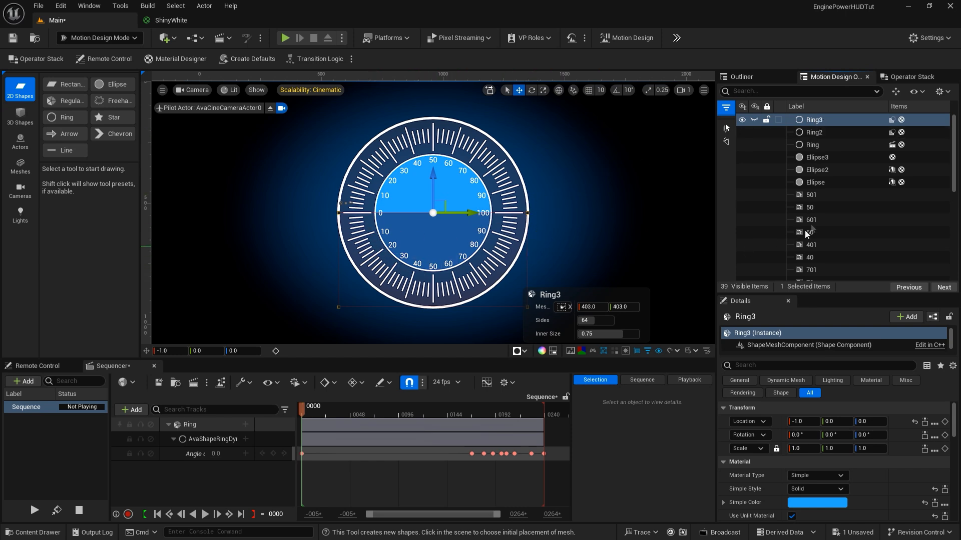
pyautogui.click(817, 134)
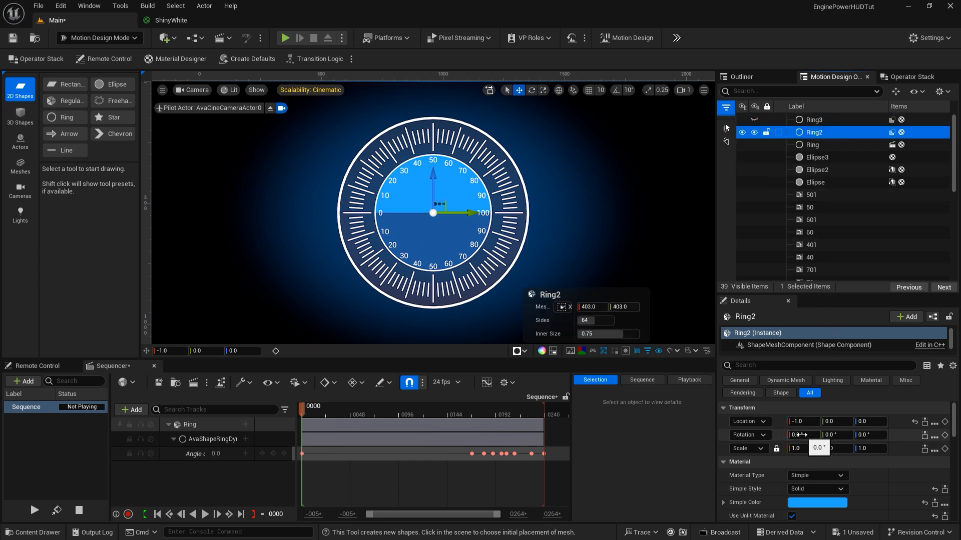
pyautogui.moveTo(795, 434)
pyautogui.mouseDown()
pyautogui.moveTo(855, 434)
pyautogui.moveTo(800, 434)
pyautogui.mouseUp()
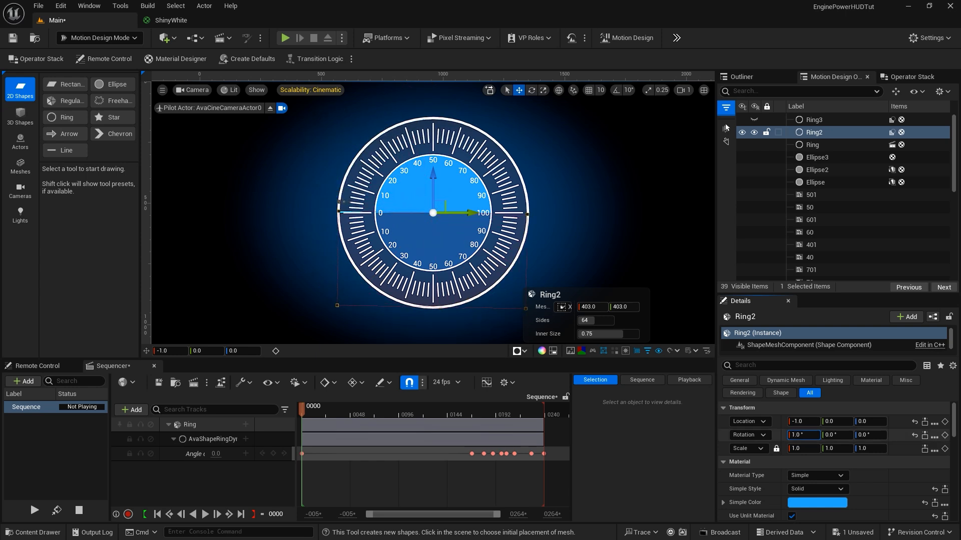
pyautogui.click(797, 436)
pyautogui.write('0')
pyautogui.press('Return')
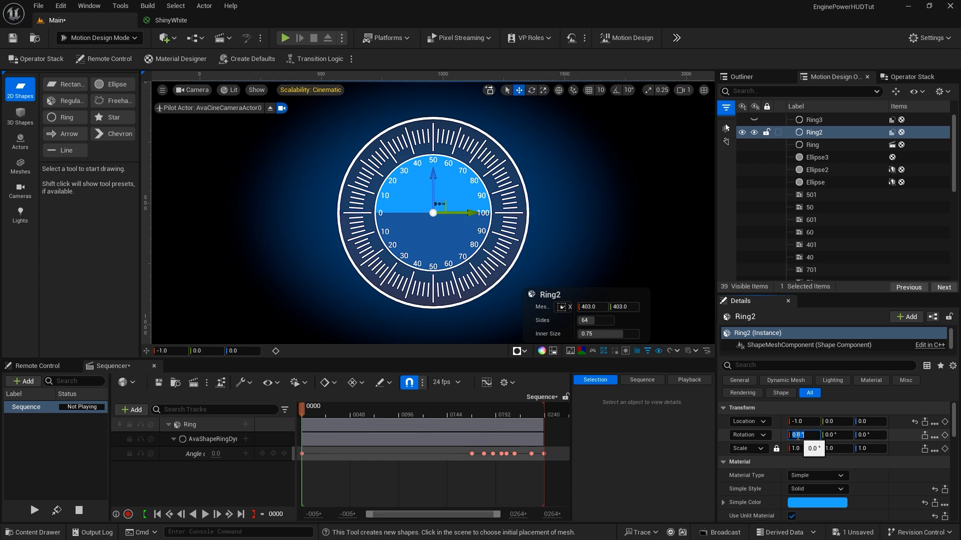
# - Key Ring2's rotation on frame 0 and test its Roll channel in Sequencer, returning Roll to 0
pyautogui.click(945, 435)
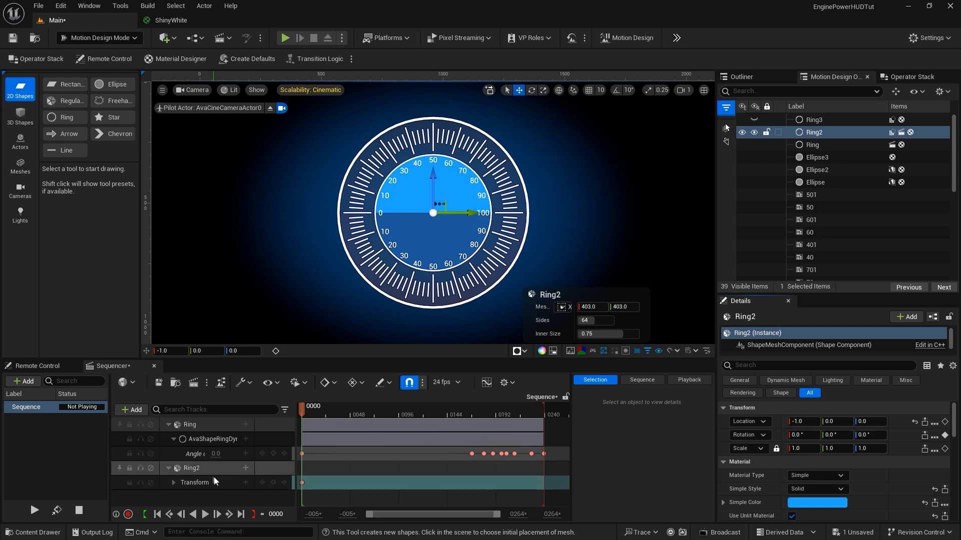
pyautogui.click(174, 482)
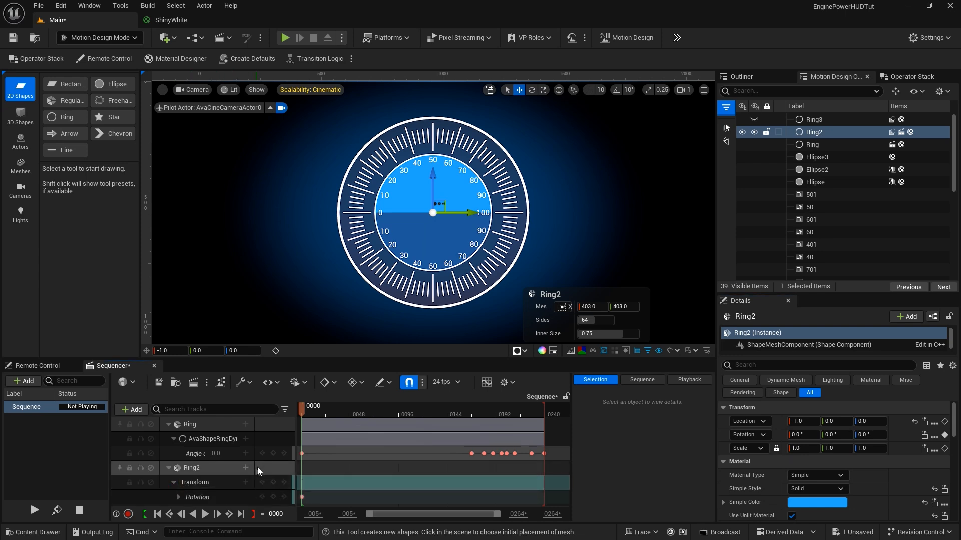
pyautogui.click(178, 498)
pyautogui.scroll(-3, 240, 479)
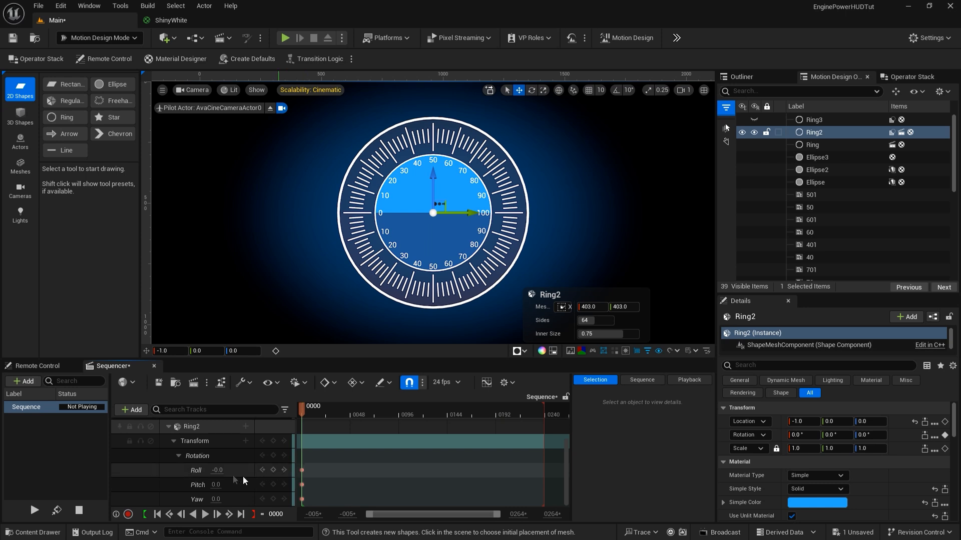
pyautogui.moveTo(217, 470)
pyautogui.mouseDown()
pyautogui.moveTo(240, 471)
pyautogui.moveTo(224, 470)
pyautogui.mouseUp()
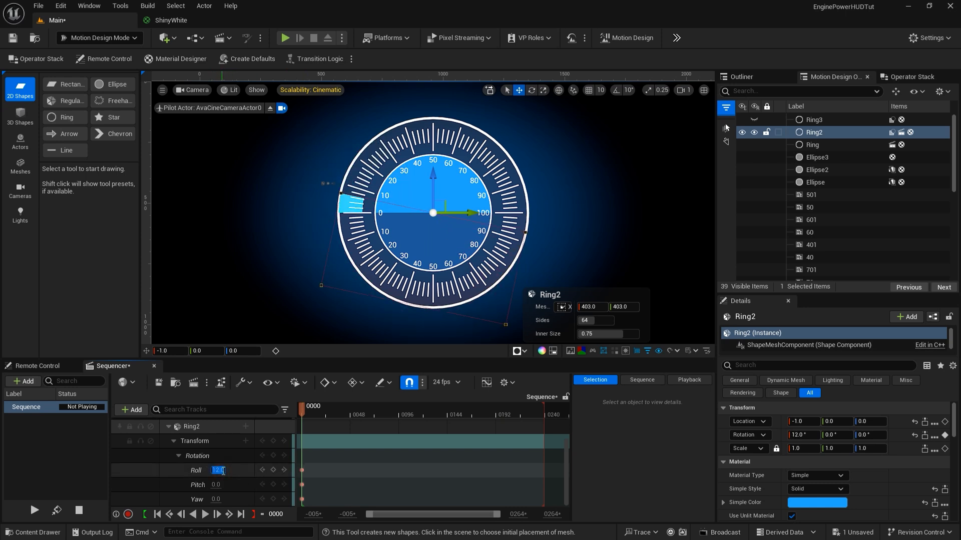
pyautogui.press('Return')
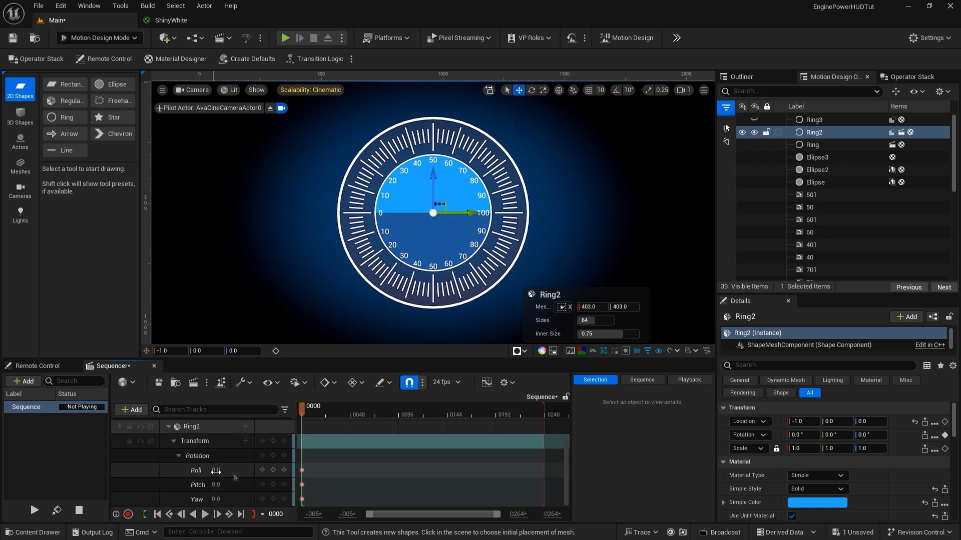
# - Key Ring2's Roll rotation in Sequencer at 168 on frame 156 and 159 on frame 170
pyautogui.click(274, 470)
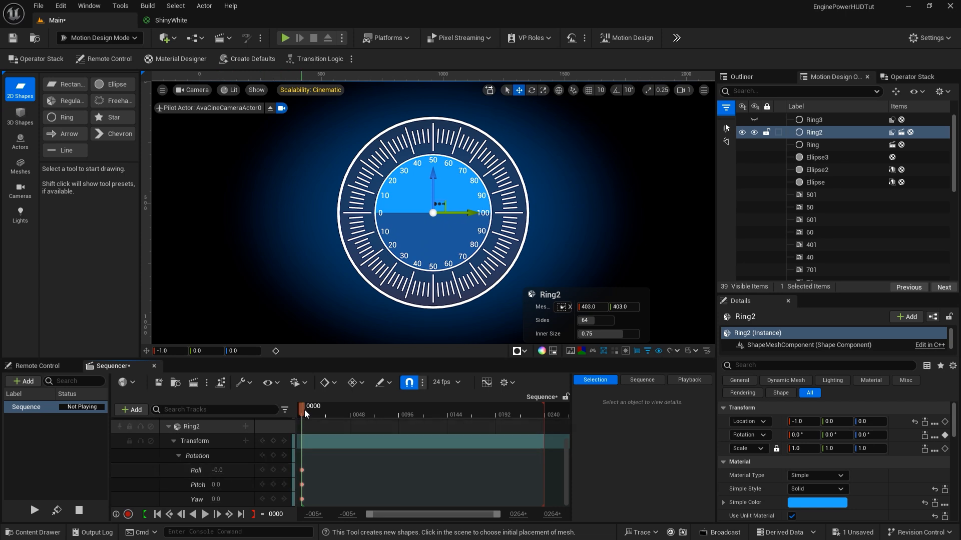
pyautogui.moveTo(301, 409); pyautogui.dragTo(477, 424)
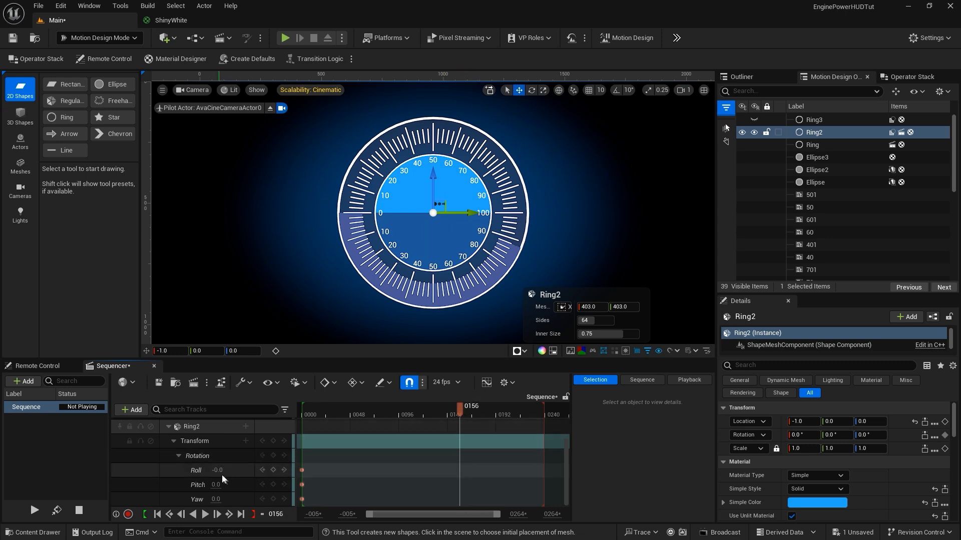
pyautogui.moveTo(220, 470); pyautogui.dragTo(308, 471)
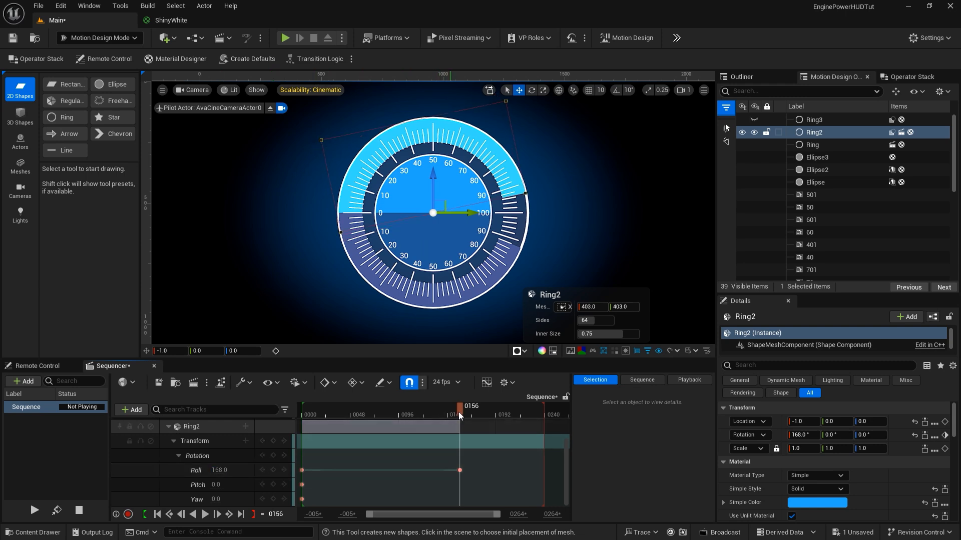
pyautogui.moveTo(464, 412); pyautogui.dragTo(474, 407)
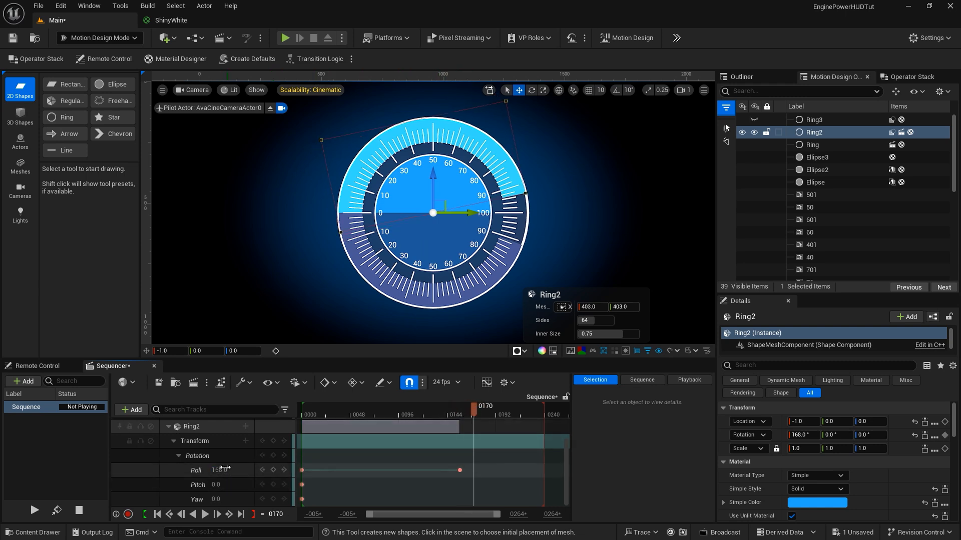
pyautogui.moveTo(221, 470); pyautogui.dragTo(216, 470)
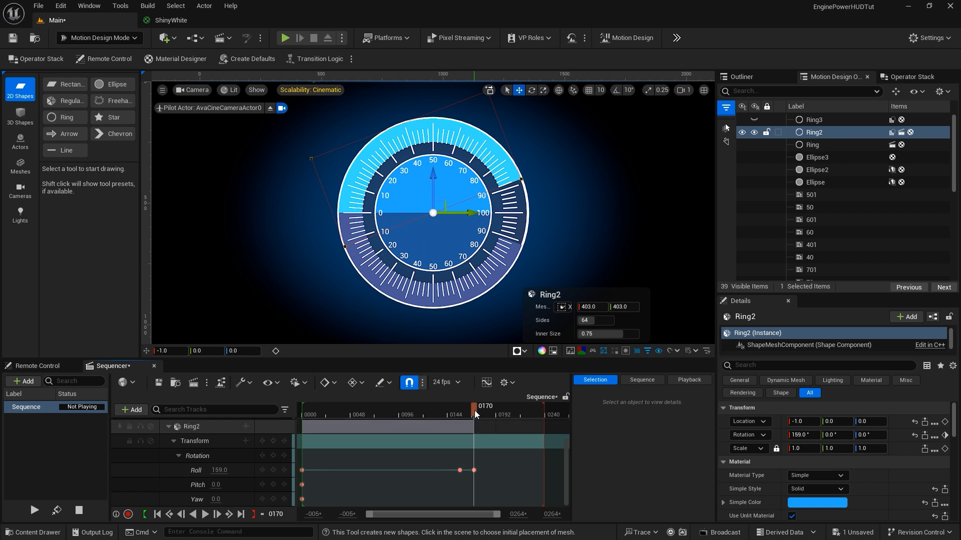
# - Key Ring2's Roll at 193 on frame 190 and continue the fluctuating keys to 156 on frame 239
pyautogui.click(495, 411)
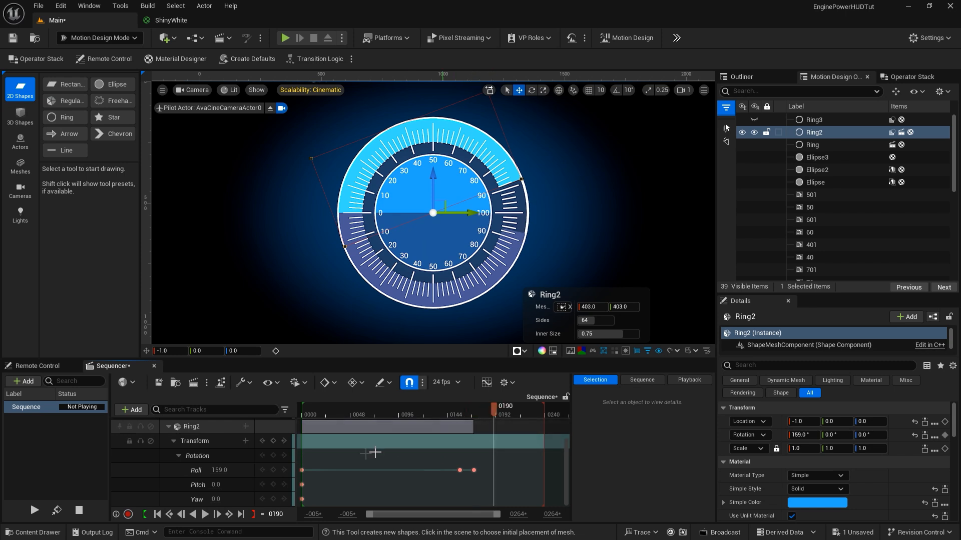
pyautogui.click(221, 470)
pyautogui.write('193')
pyautogui.press('Return')
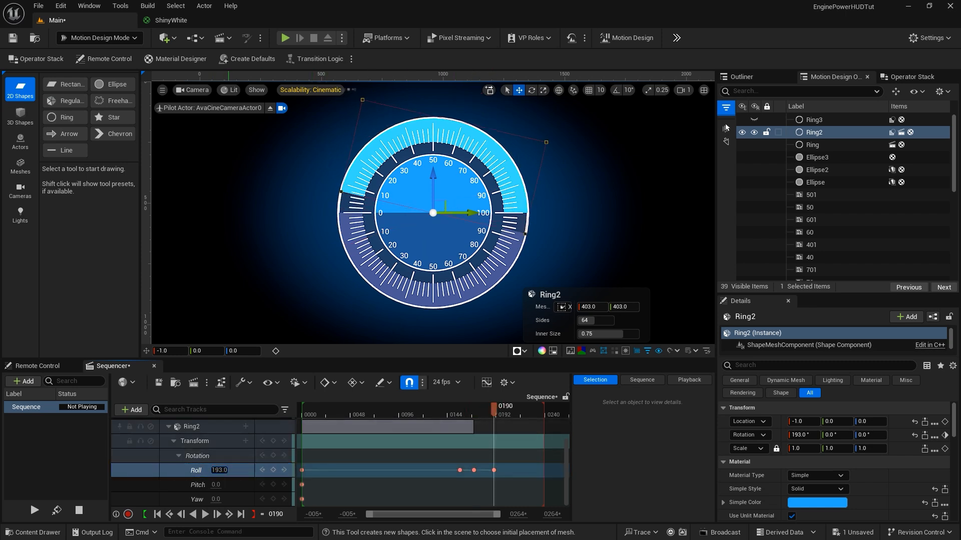
pyautogui.click(241, 514)
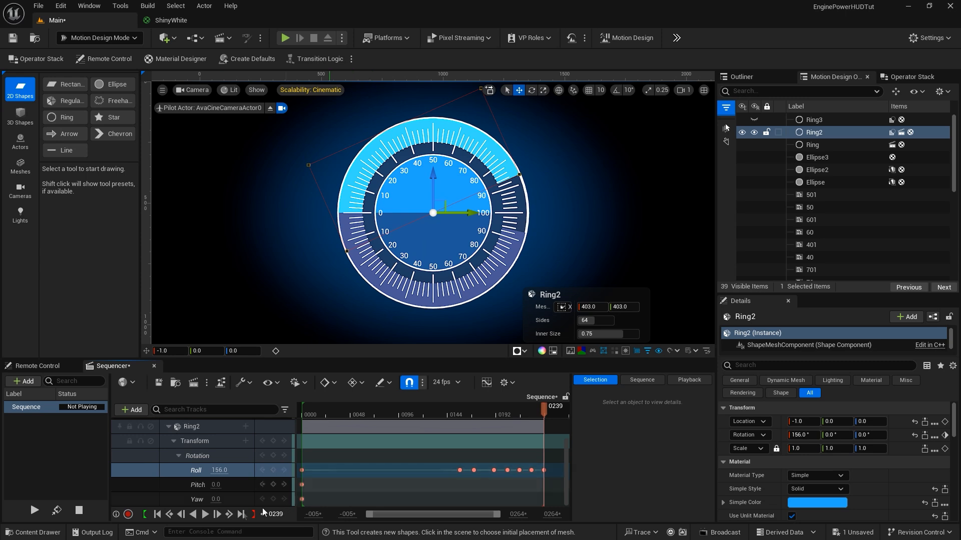
# - Play the sequence from frame 0 to review Ring2's rotation, and clear the selection
pyautogui.click(157, 514)
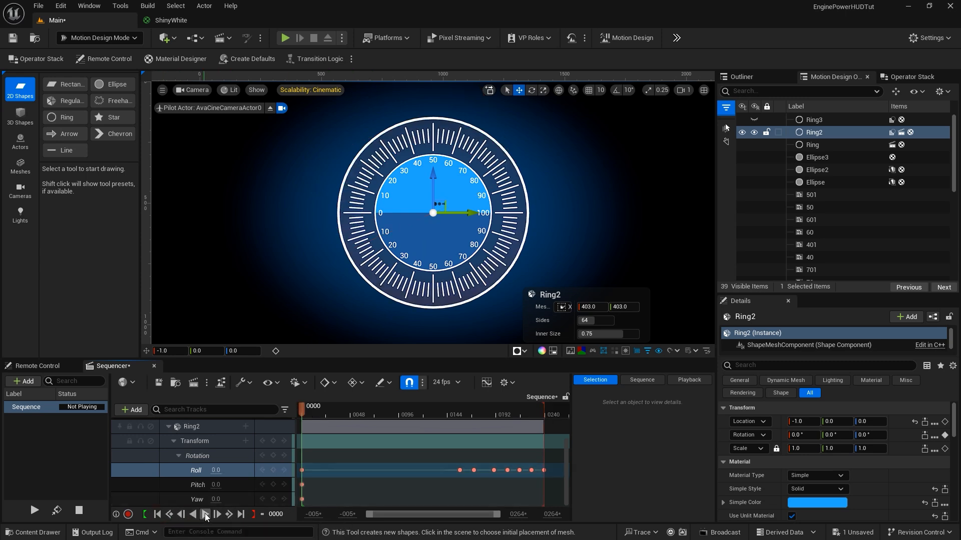
pyautogui.click(205, 514)
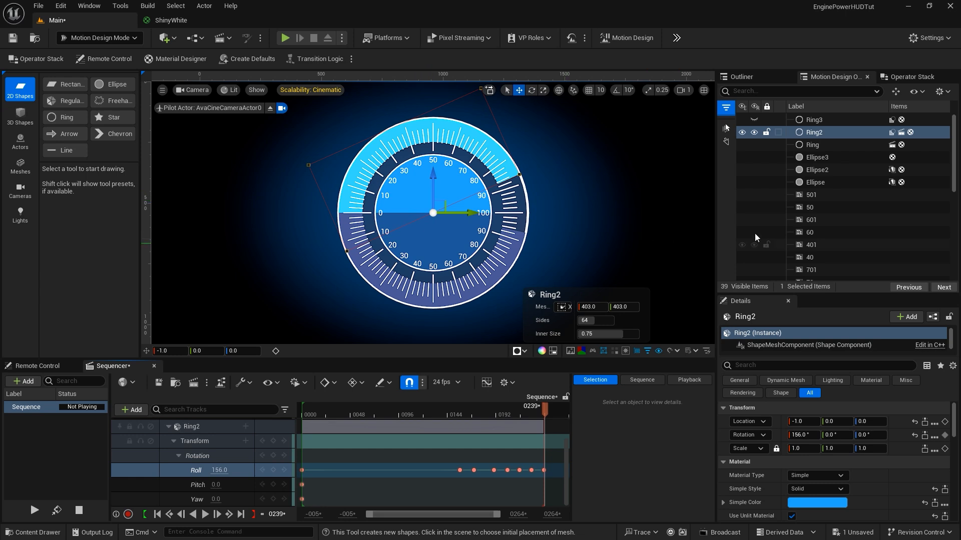
pyautogui.press('Escape')
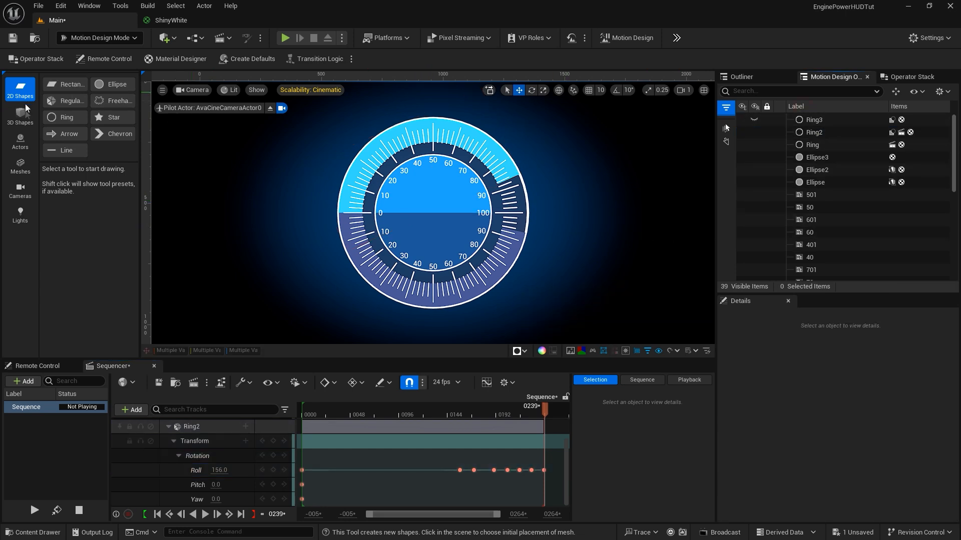
# - Create a Text Actor in the scene and set its X location to -2
pyautogui.click(23, 137)
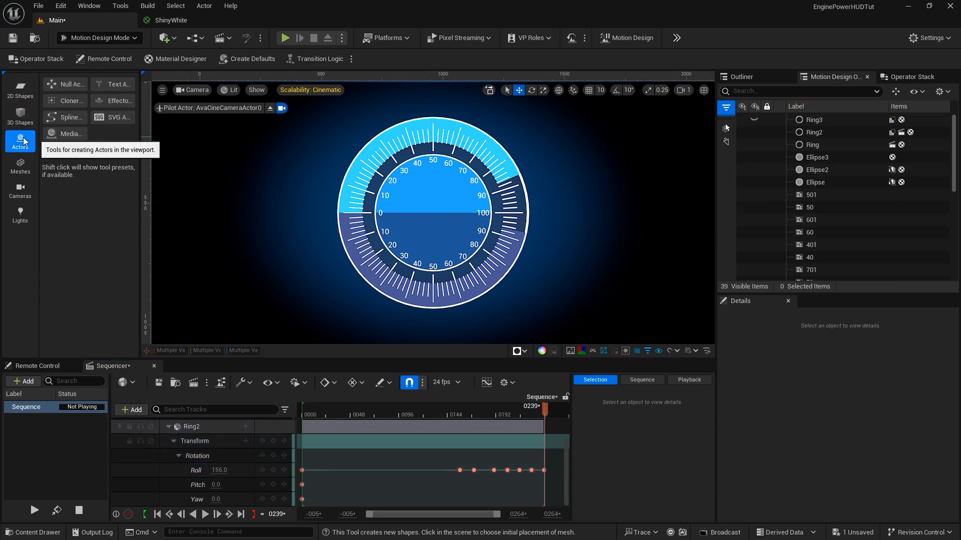
pyautogui.click(110, 85)
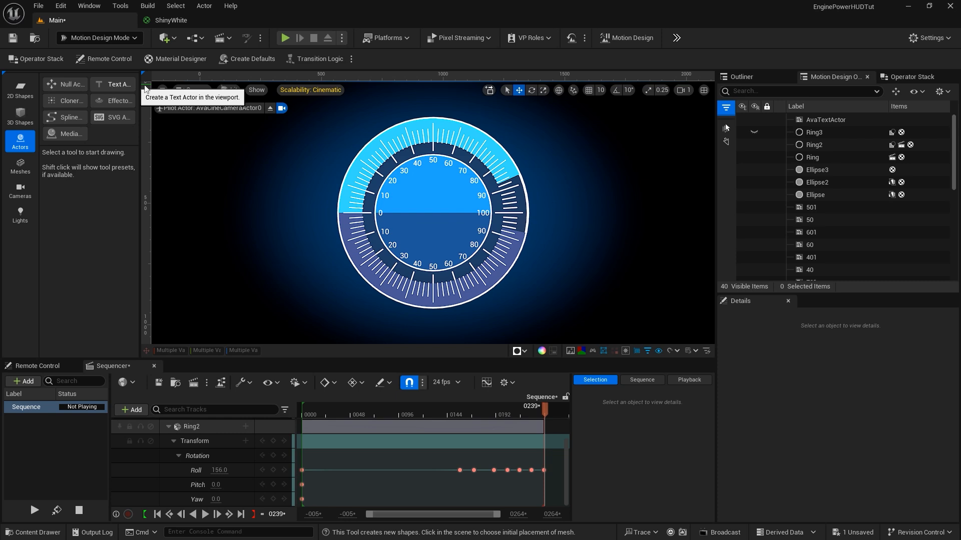
pyautogui.click(823, 120)
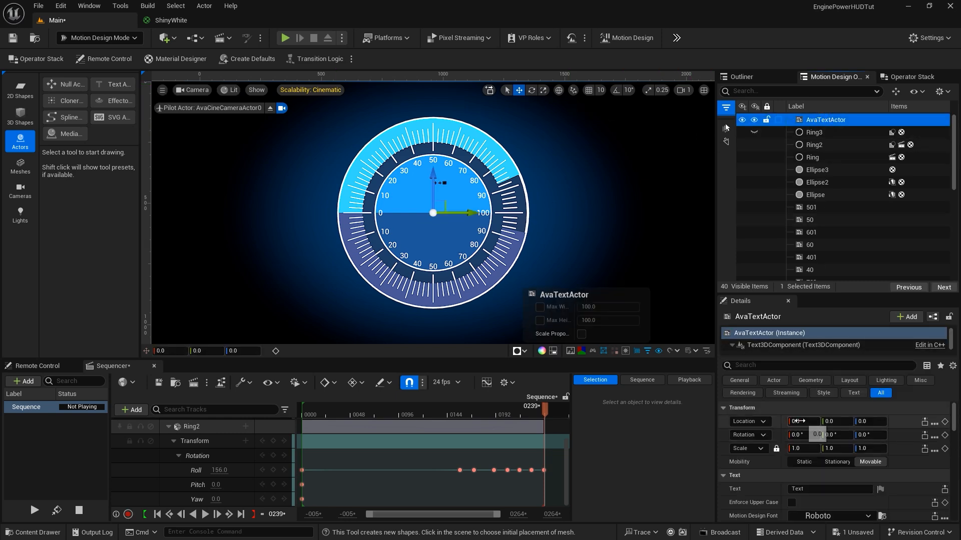
pyautogui.click(799, 422)
pyautogui.write('-')
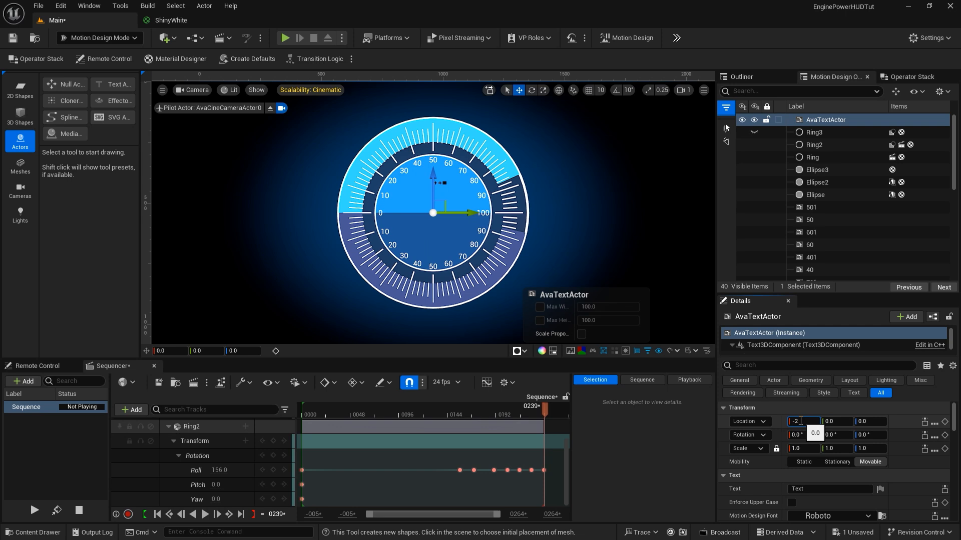
pyautogui.write('2')
pyautogui.press('Return')
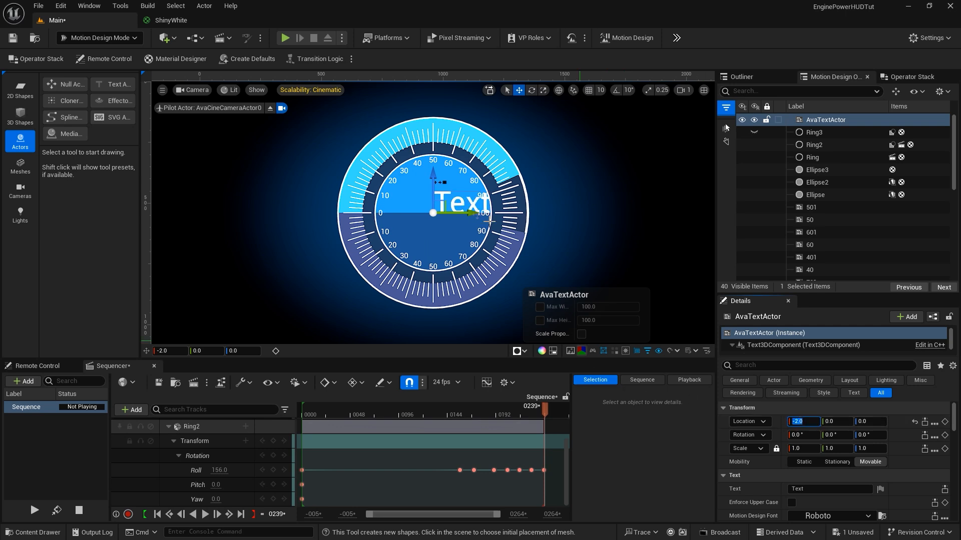
# - Center the text's alignment horizontally and vertically and raise it to a Z location of about 29.9
pyautogui.scroll(-3, 819, 410)
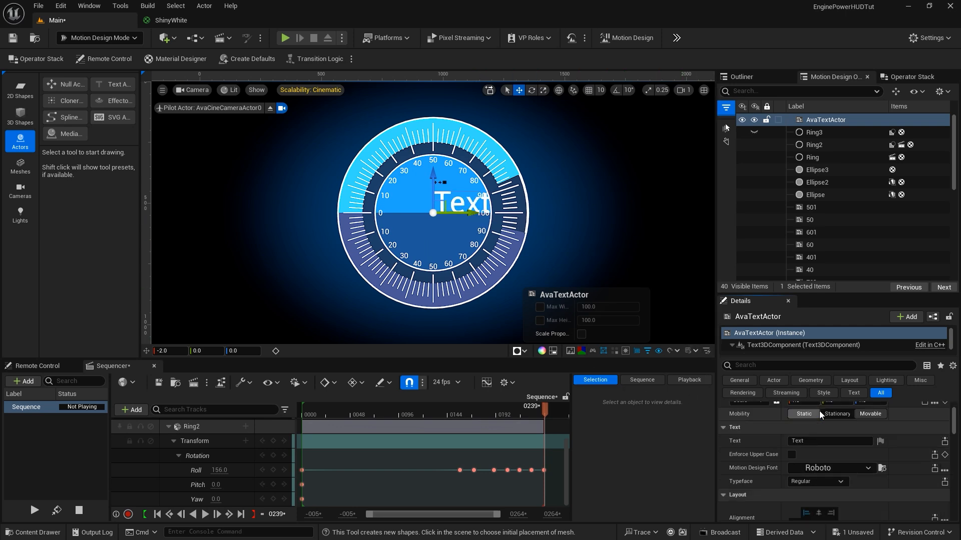
pyautogui.click(818, 481)
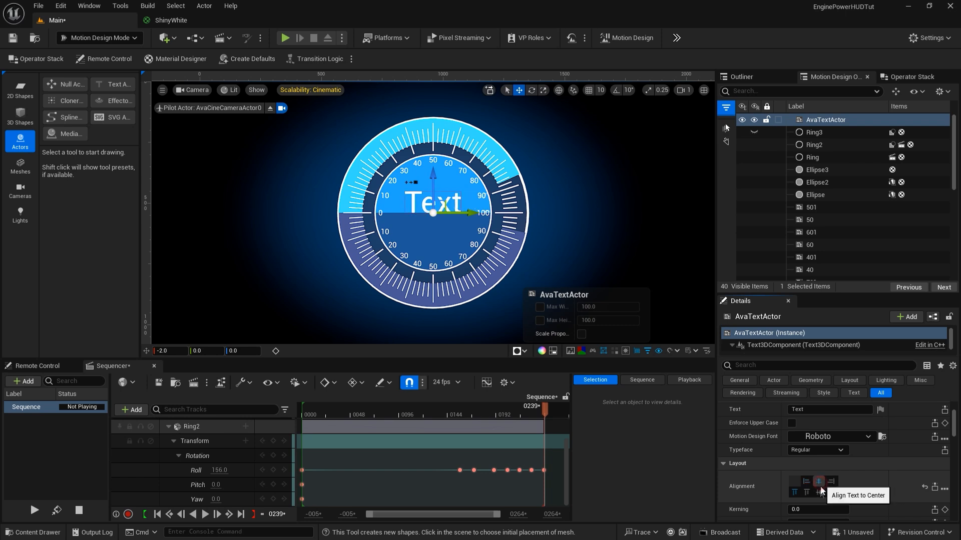
pyautogui.click(818, 492)
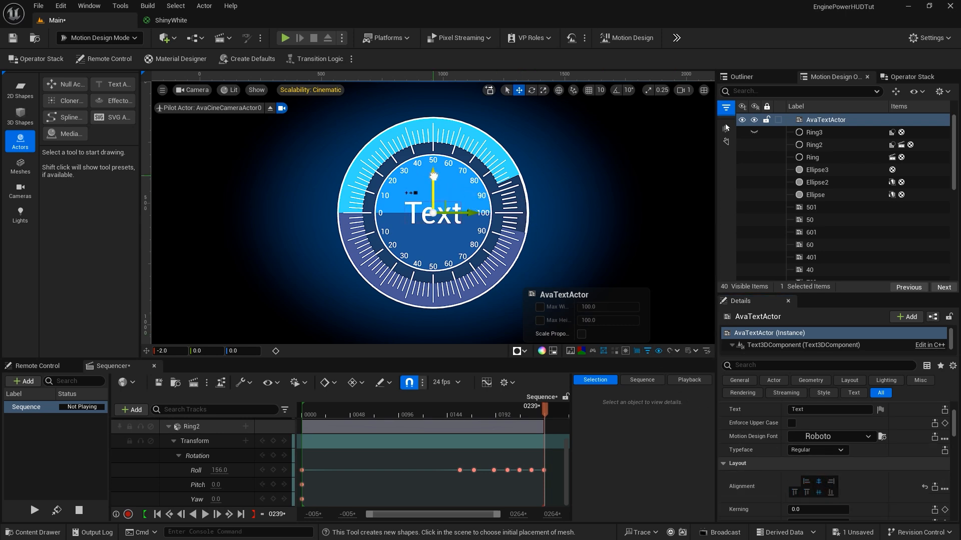
pyautogui.moveTo(434, 176); pyautogui.dragTo(433, 161)
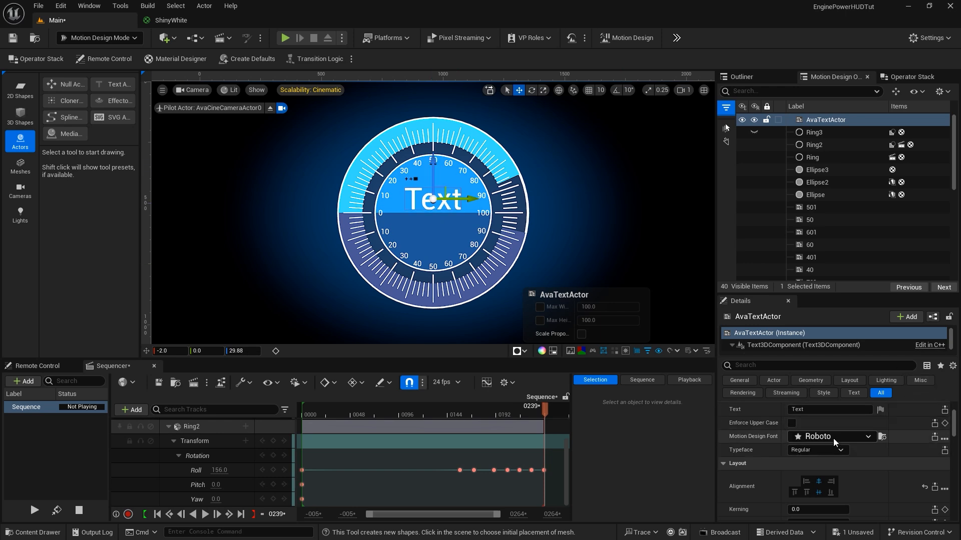
# - Enforce upper case on the text actor and set its text to Engine
pyautogui.click(791, 422)
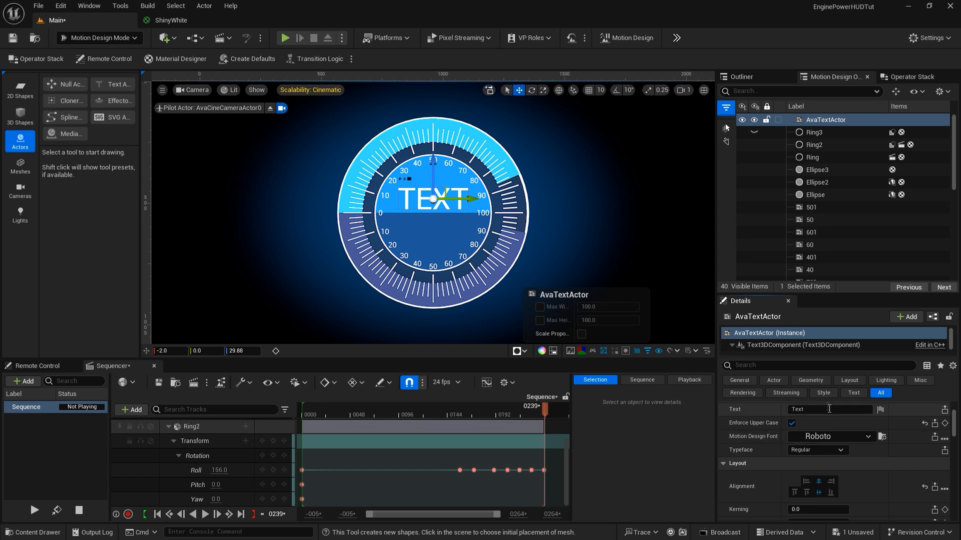
pyautogui.click(813, 410)
pyautogui.write('Engine')
pyautogui.press('Return')
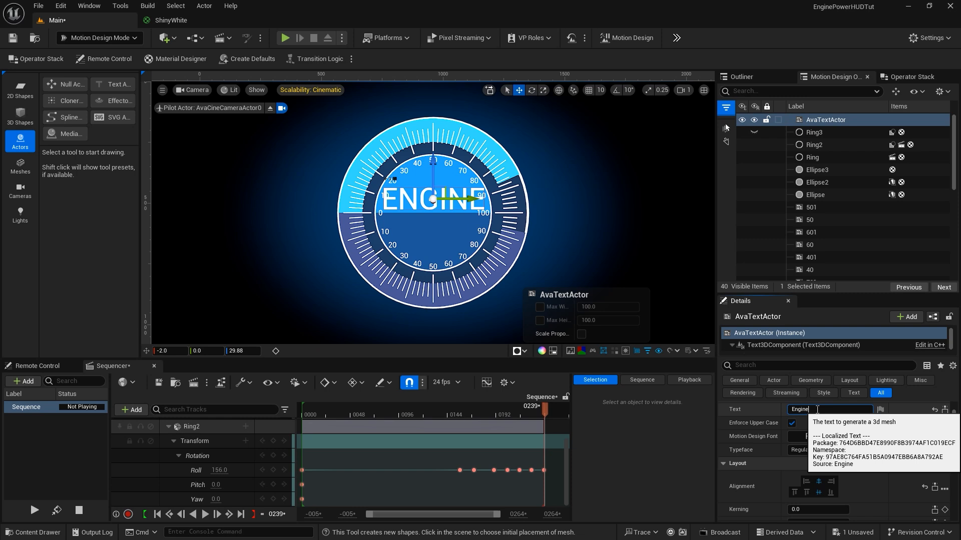
# - Scale the Engine text down uniformly to 0.7475 and lower it to a Z location of about 22.4
pyautogui.scroll(3, 817, 409)
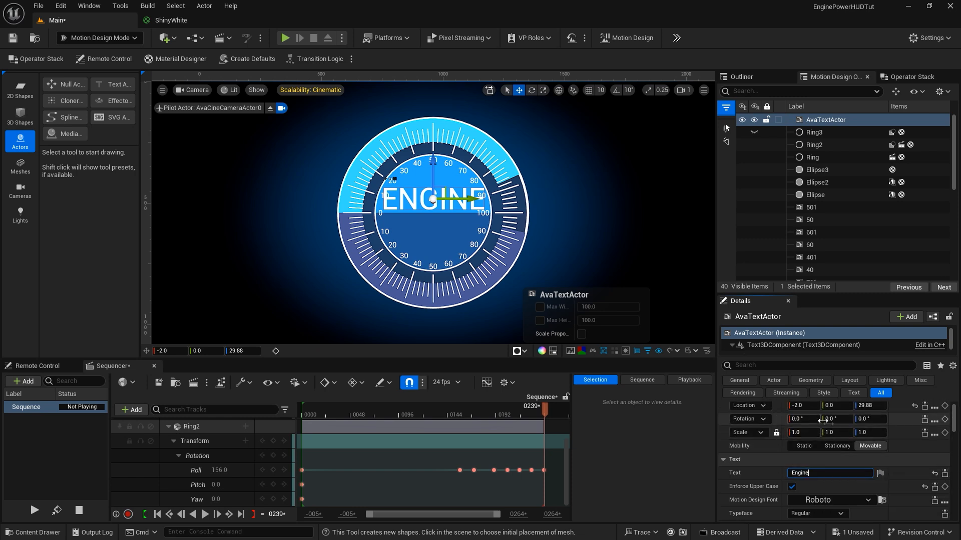
pyautogui.moveTo(837, 432); pyautogui.dragTo(789, 433)
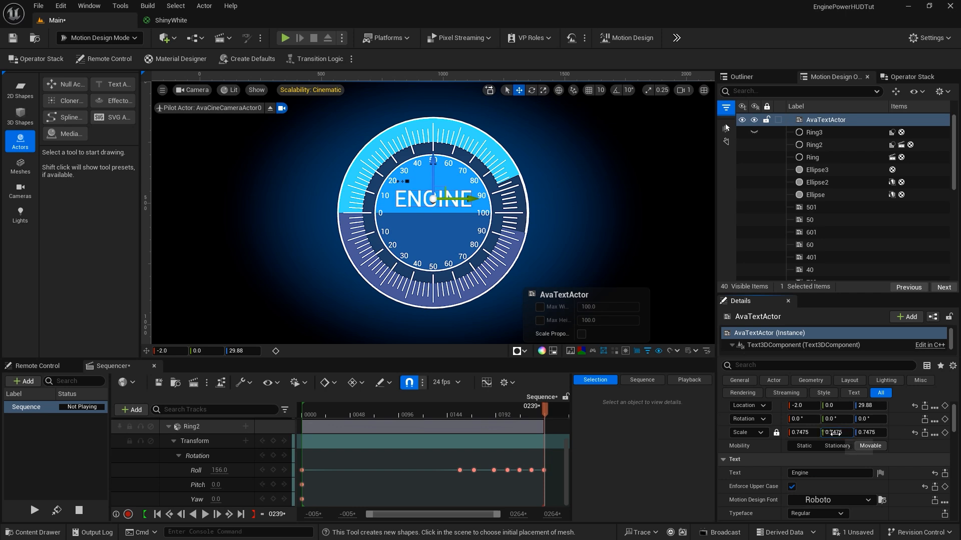
pyautogui.moveTo(434, 167); pyautogui.dragTo(434, 167)
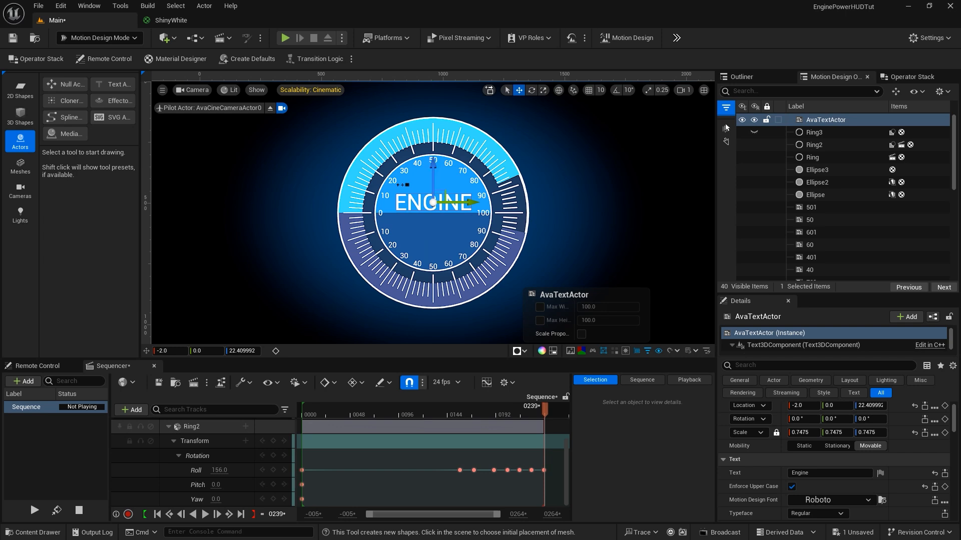
# - Duplicate the Engine text actor and move the copy down to a Z location of about -27.7
pyautogui.click(814, 121)
pyautogui.hotkey('ctrl', 'd')
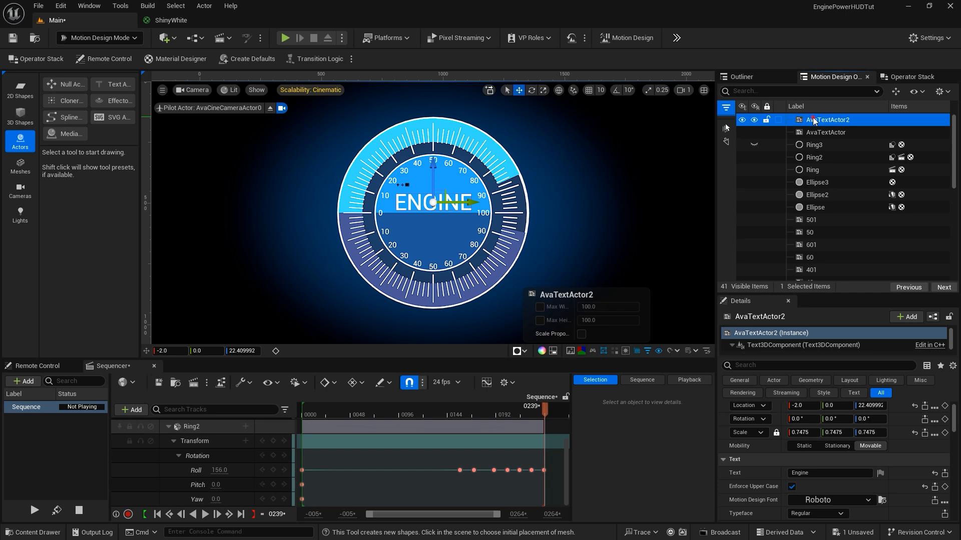
pyautogui.press('F2')
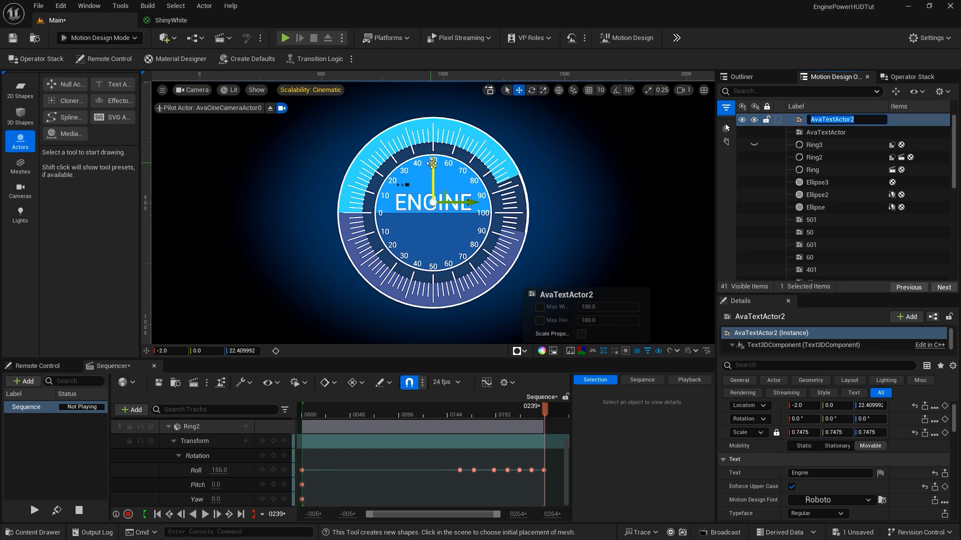
pyautogui.press('Return')
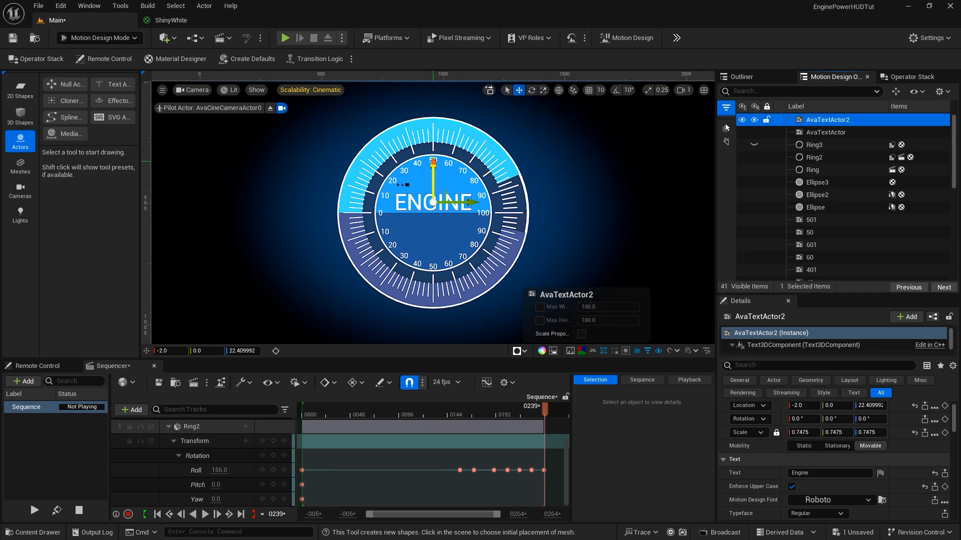
pyautogui.moveTo(433, 161); pyautogui.dragTo(431, 186)
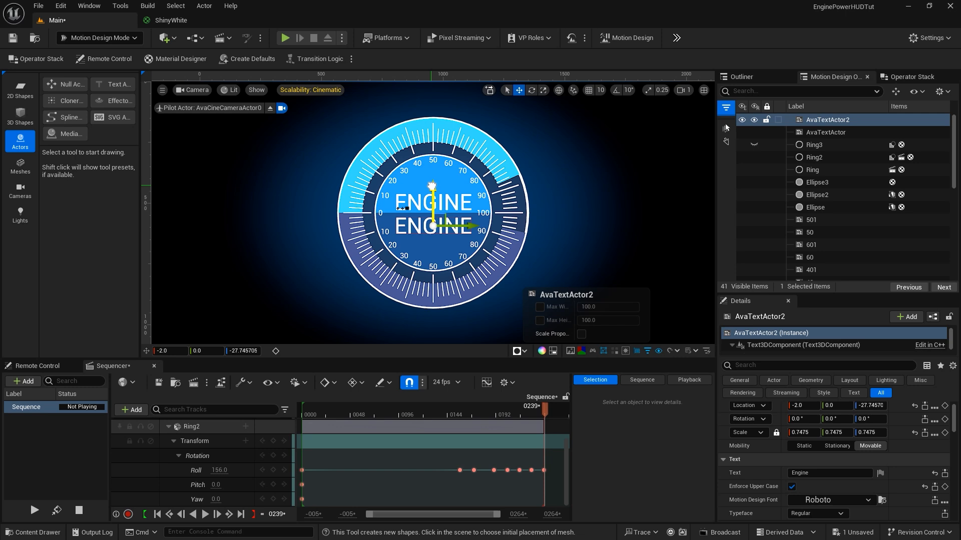
# - Set the duplicated text to Power and play back the sequence with both labels in place
pyautogui.doubleClick(801, 473)
pyautogui.write('Power')
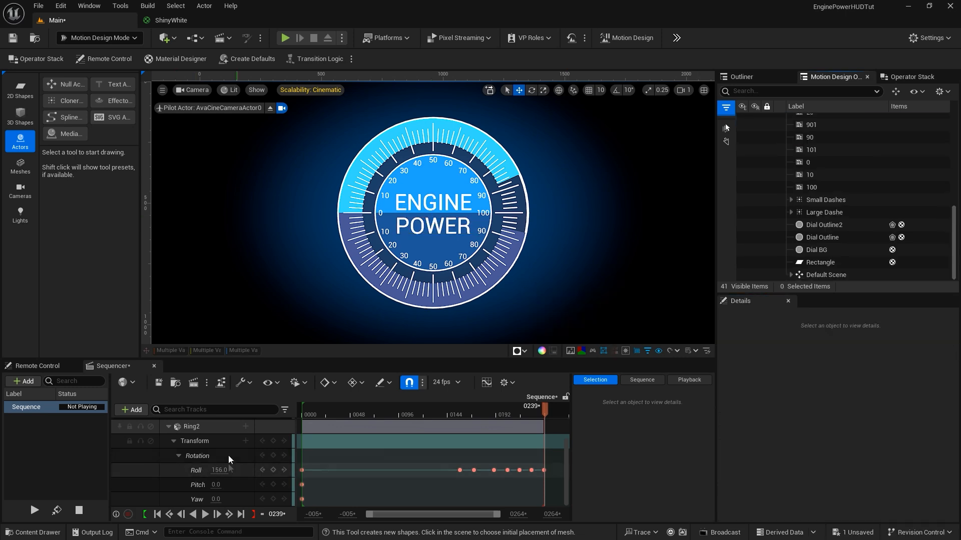
pyautogui.click(202, 516)
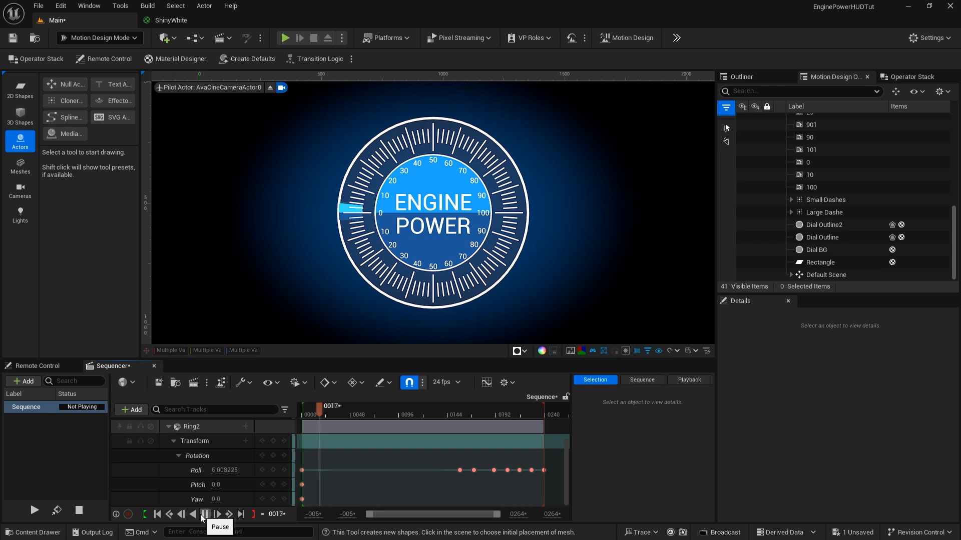